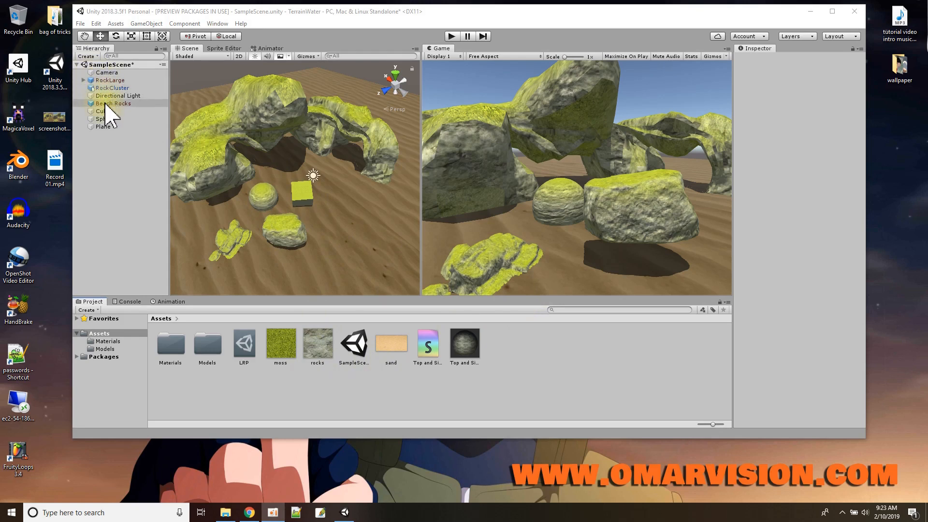
- Examine the Beach Rocks object's Top and Side material settings and preview the rotating rock in Play mode
click(103, 80)
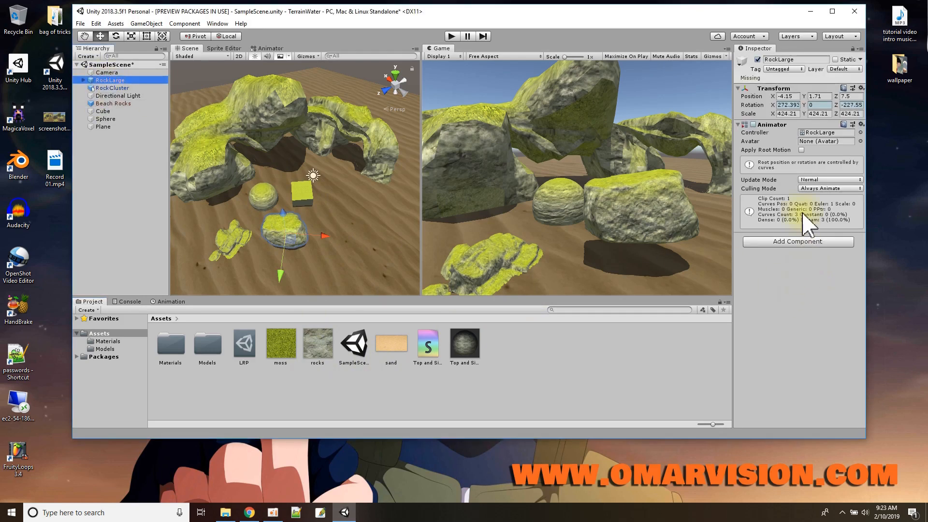
click(113, 103)
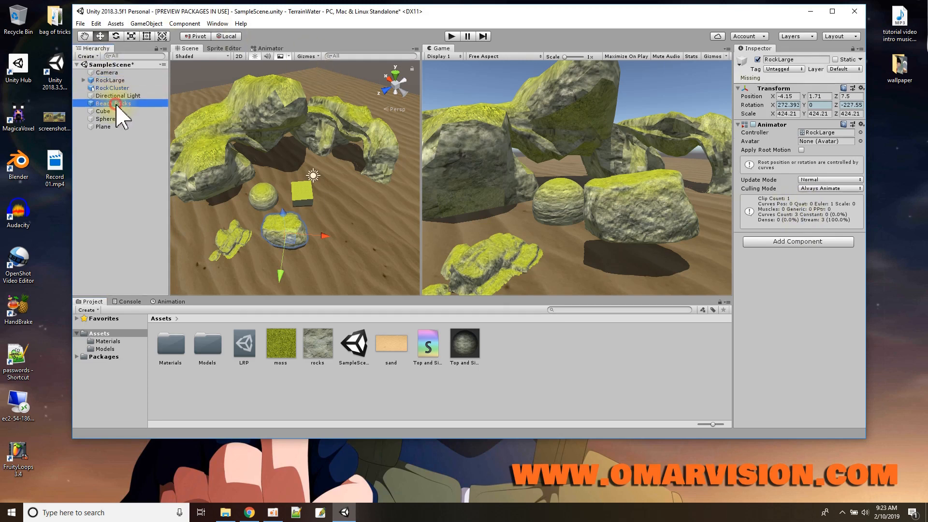
scroll(819, 295, down, 3)
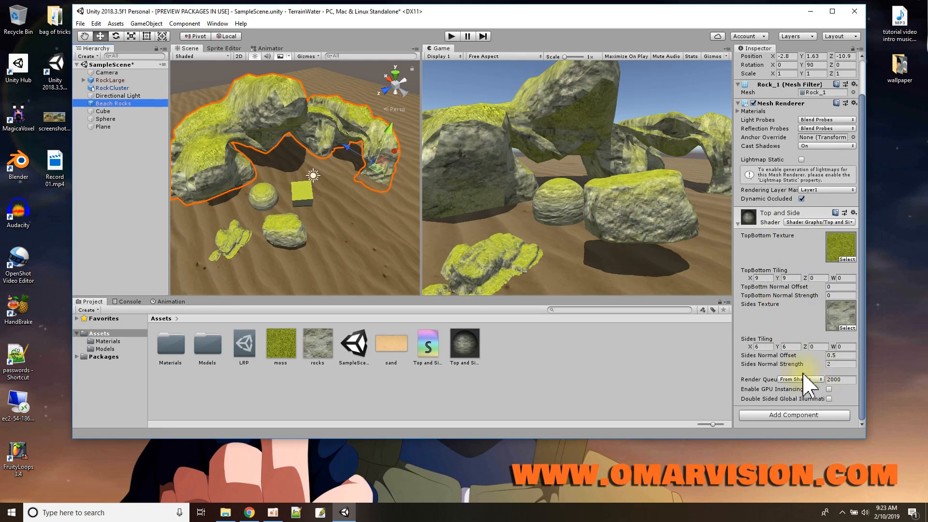
click(451, 37)
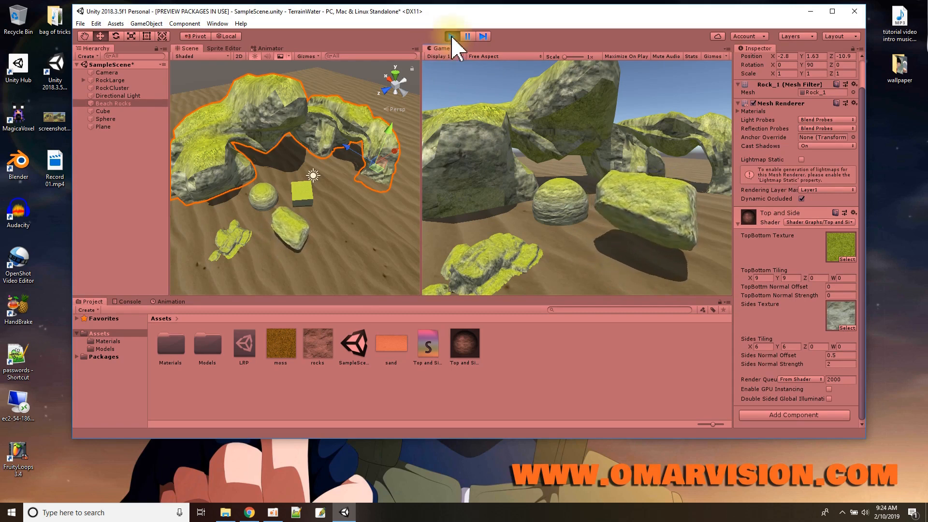
click(452, 36)
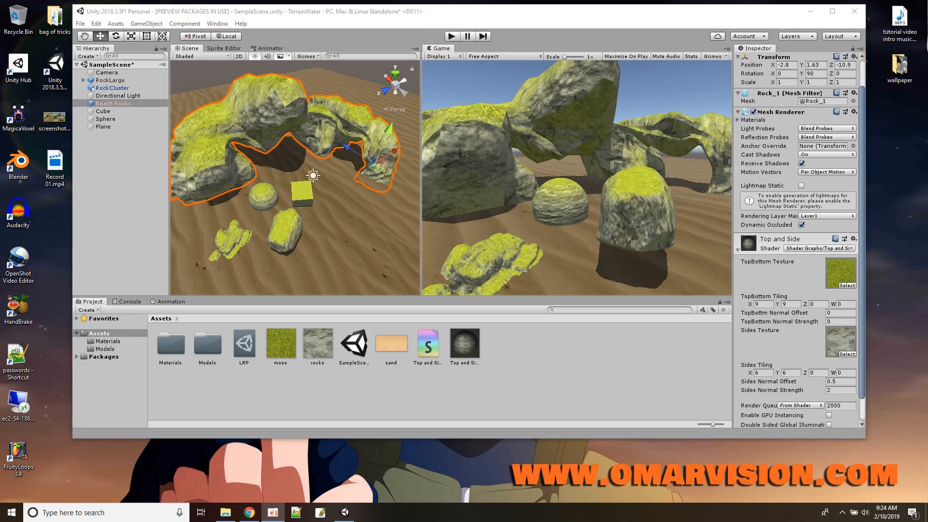
- Examine how the Top and Side shader graph masks and blends its top-bottom and sides textures using the normal vector
drag(370, 0, 471, 67)
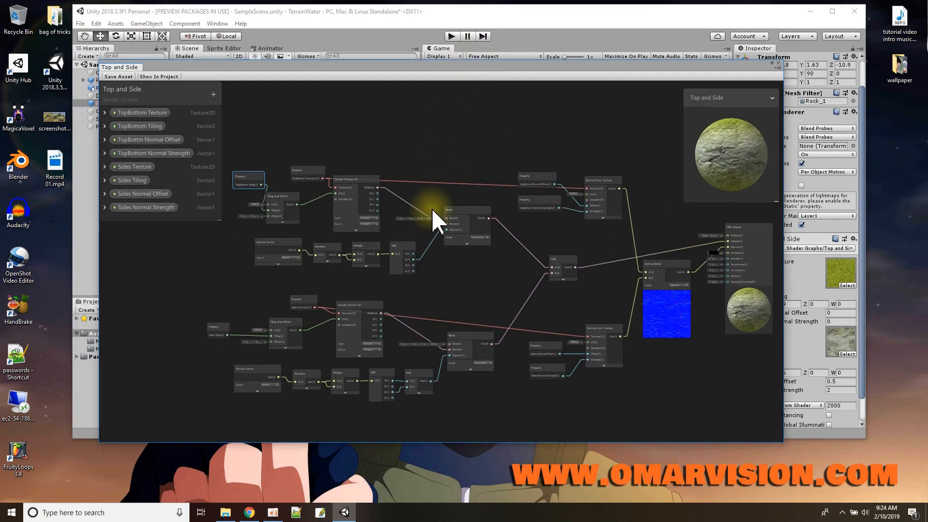
click(772, 98)
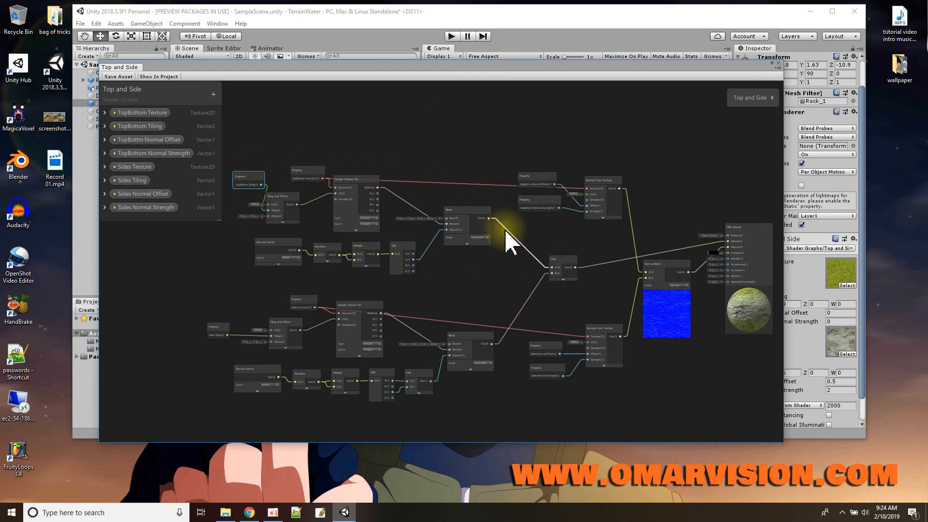
scroll(400, 290, up, 3)
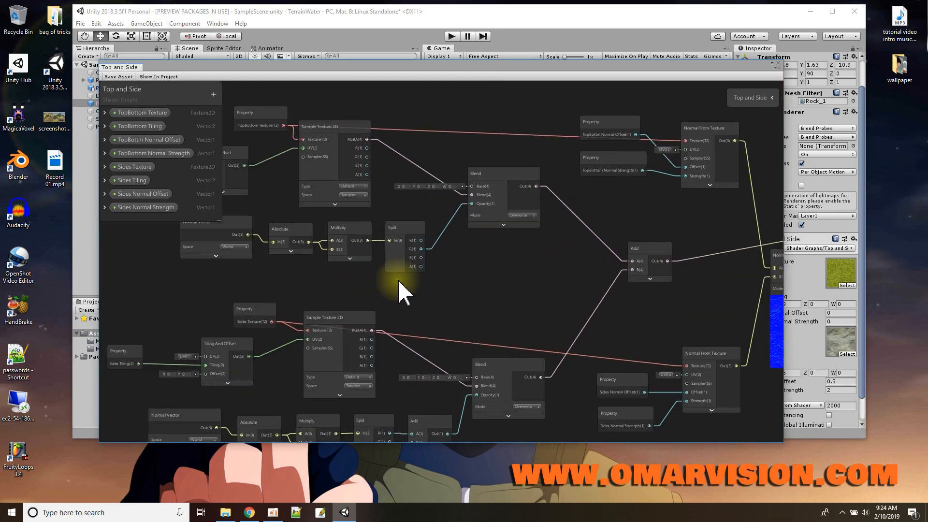
scroll(472, 311, down, 5)
middle_drag(587, 321, 534, 252)
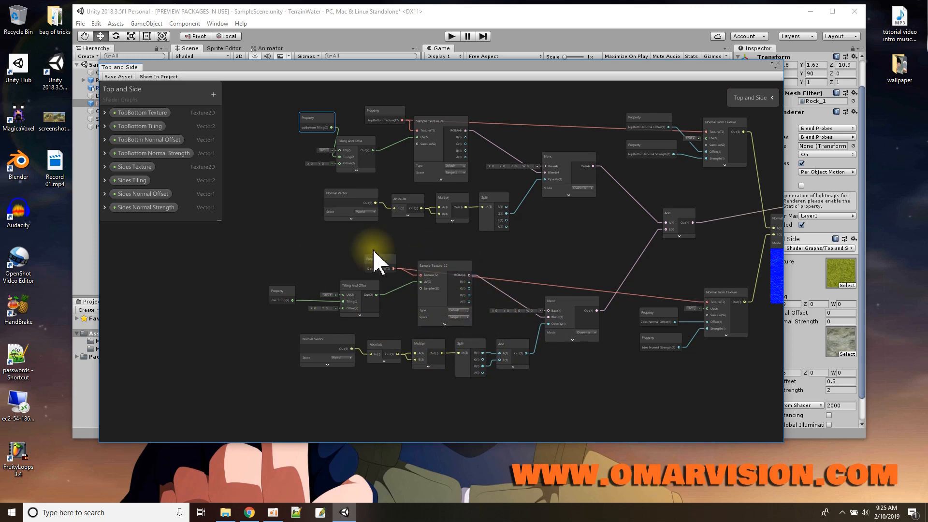
scroll(588, 260, up, 1)
middle_drag(588, 261, 507, 294)
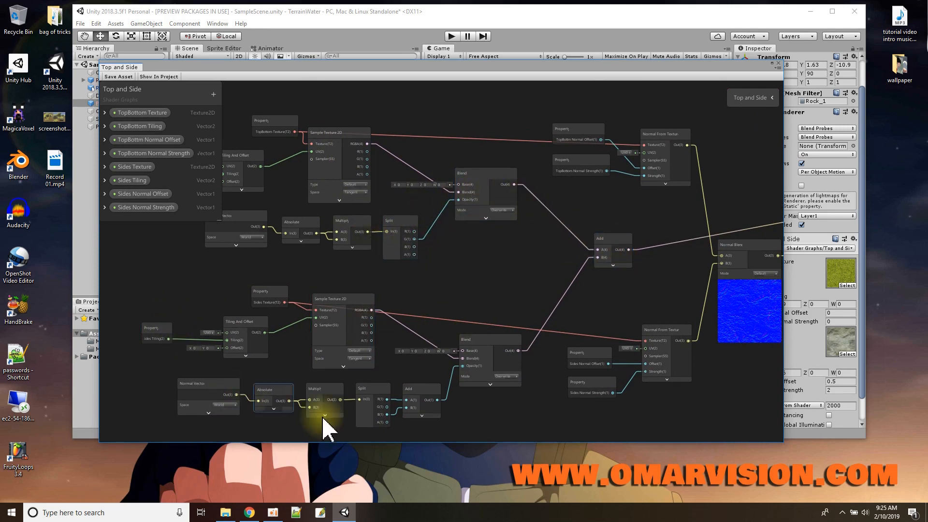
- Examine the Normal From Texture, Normal Blend and PBR Master nodes and their offset and strength properties
middle_drag(638, 305, 399, 302)
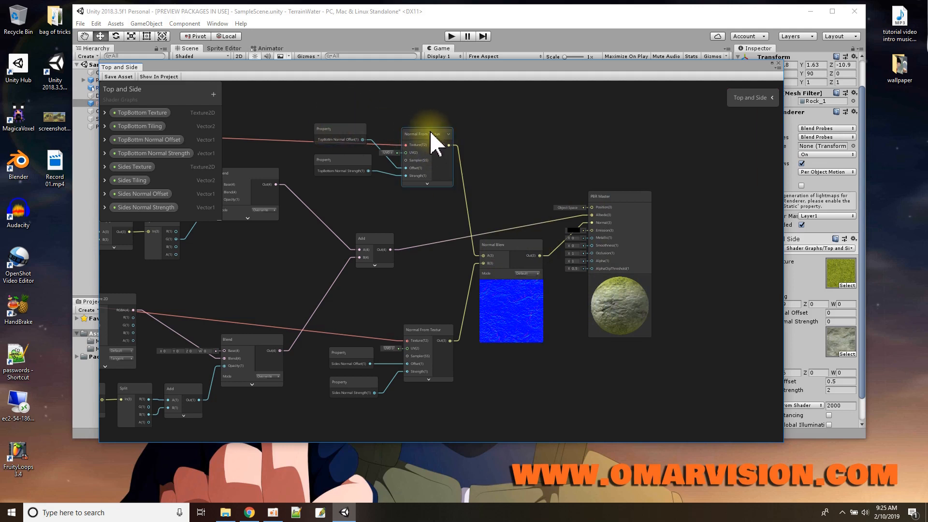
middle_drag(387, 199, 579, 207)
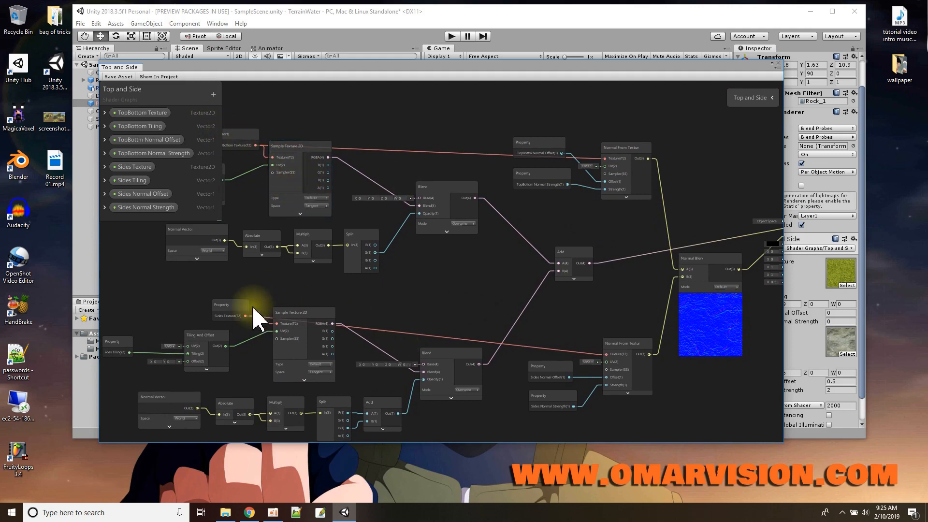
middle_drag(648, 331, 526, 291)
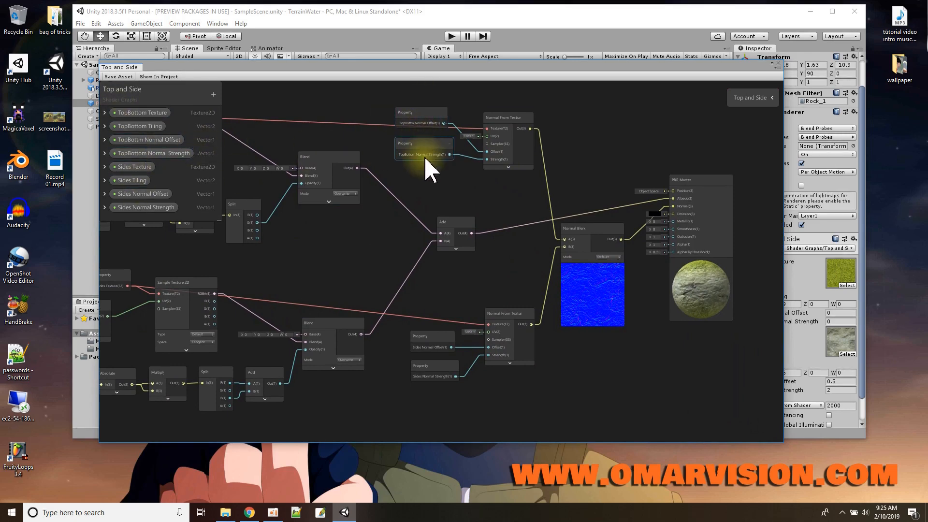
scroll(444, 167, up, 3)
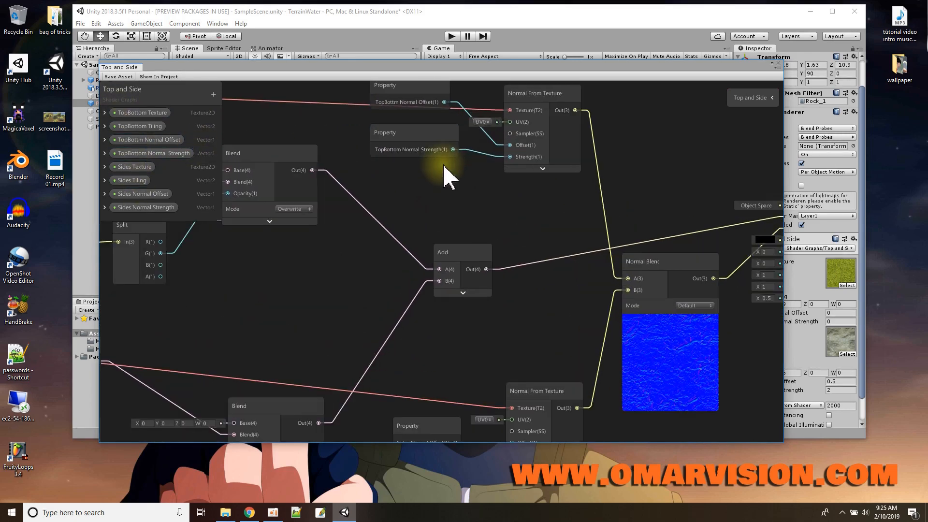
middle_drag(443, 166, 416, 213)
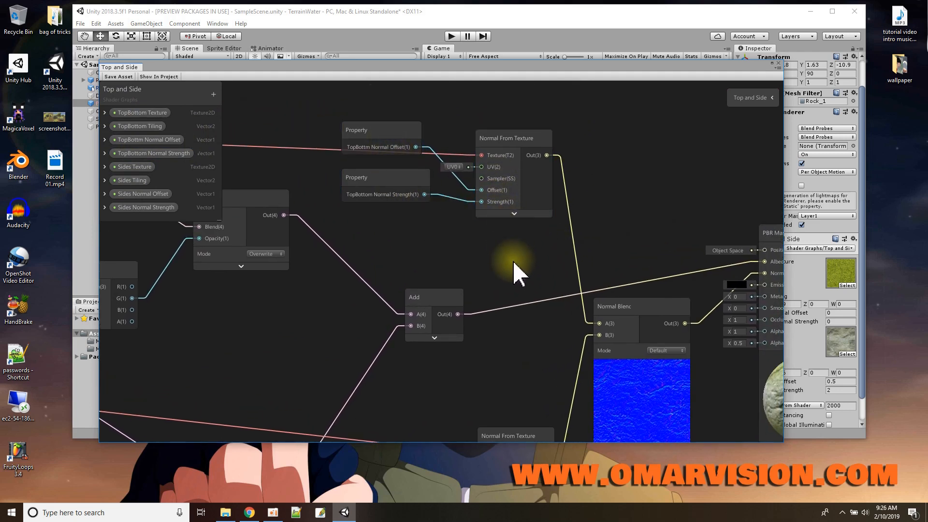
middle_drag(517, 269, 491, 145)
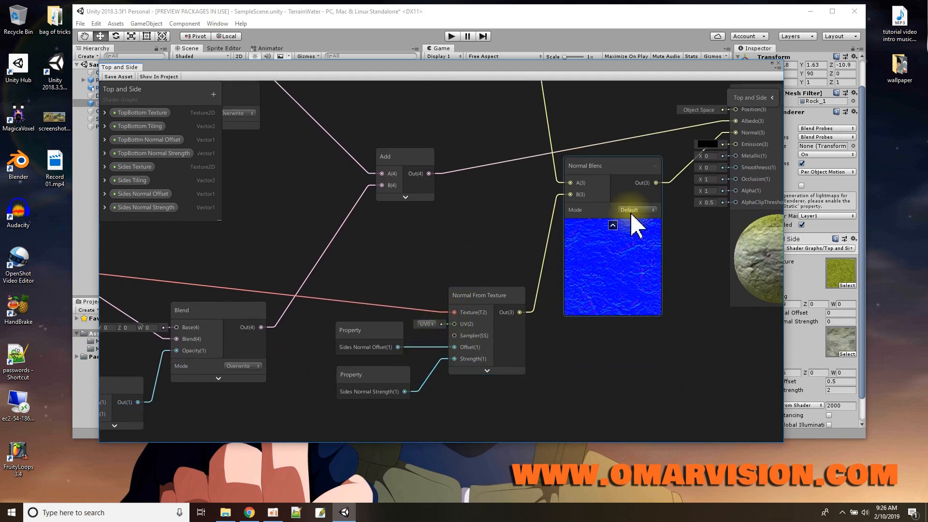
drag(735, 283, 755, 275)
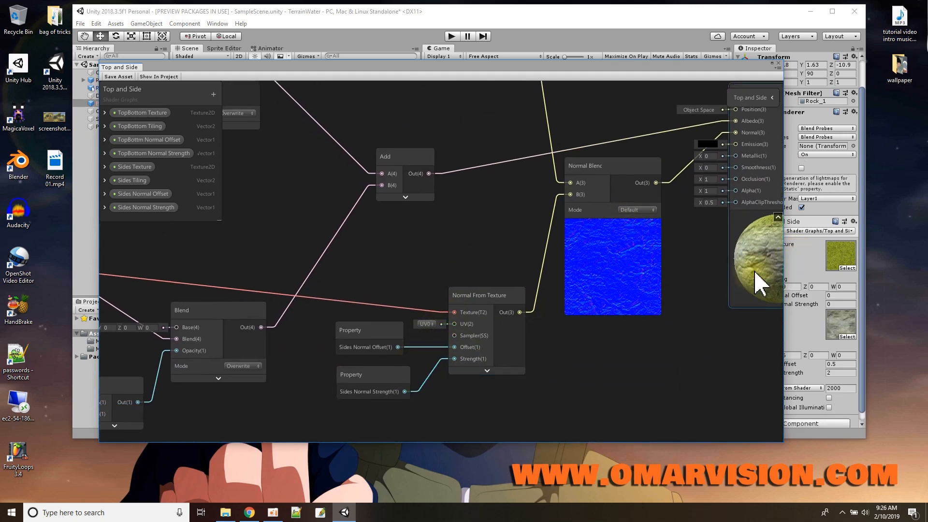
scroll(516, 253, down, 5)
middle_drag(489, 253, 568, 291)
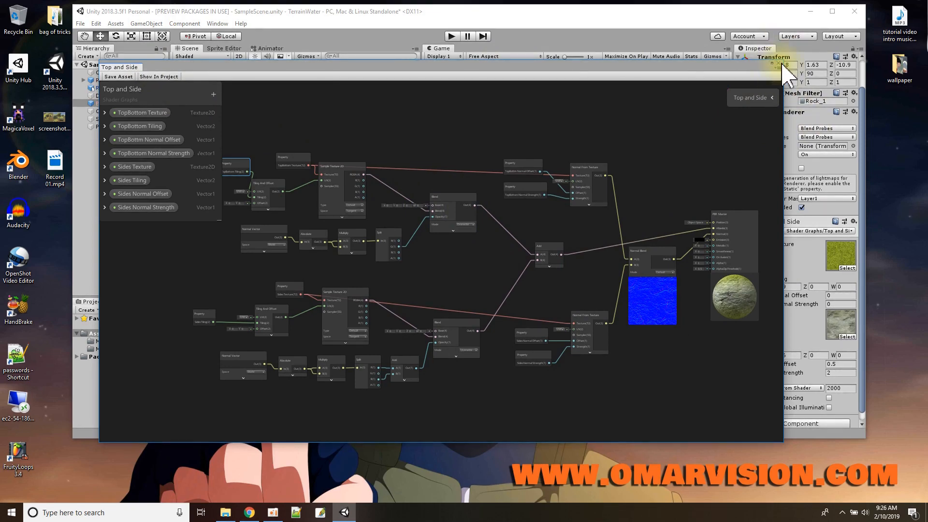
- Switch to Unity Hub and create a 3D project named TriPlanar Shader with Unity version 2018.3.5f1
click(715, 62)
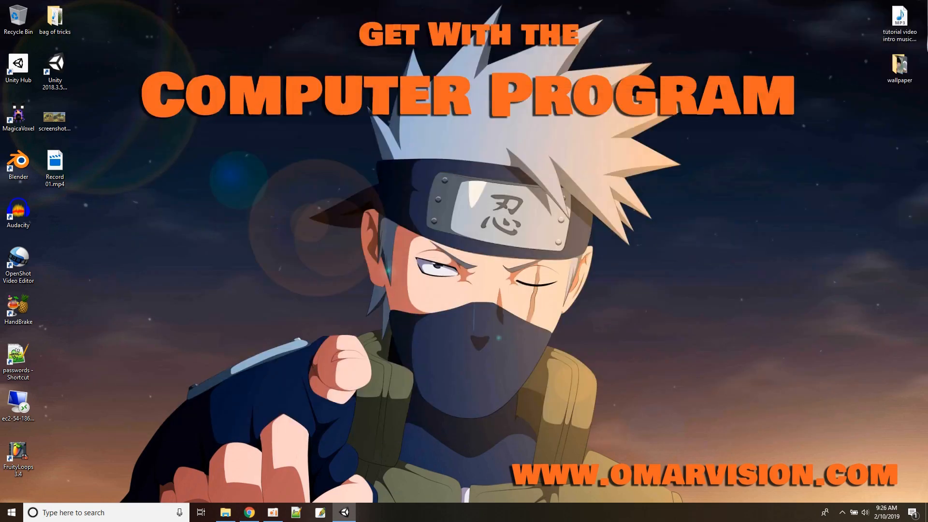
double_click(19, 64)
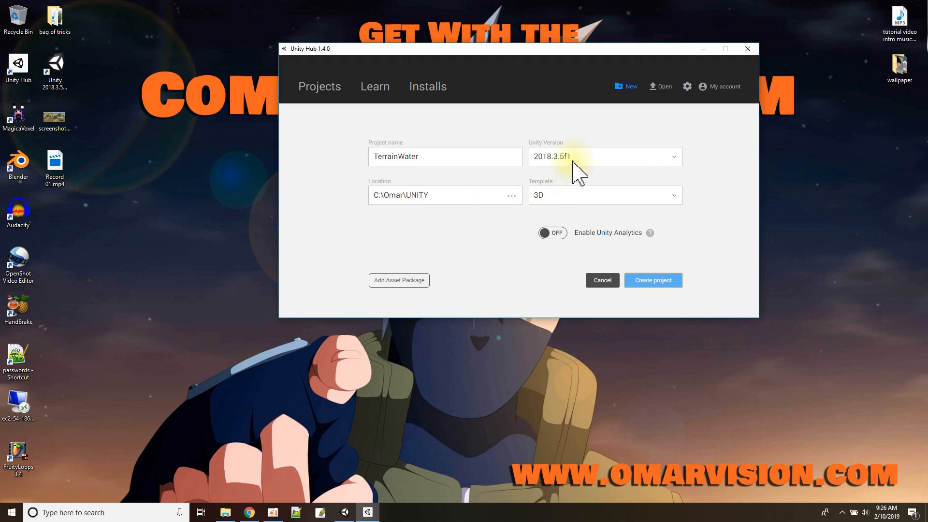
click(627, 87)
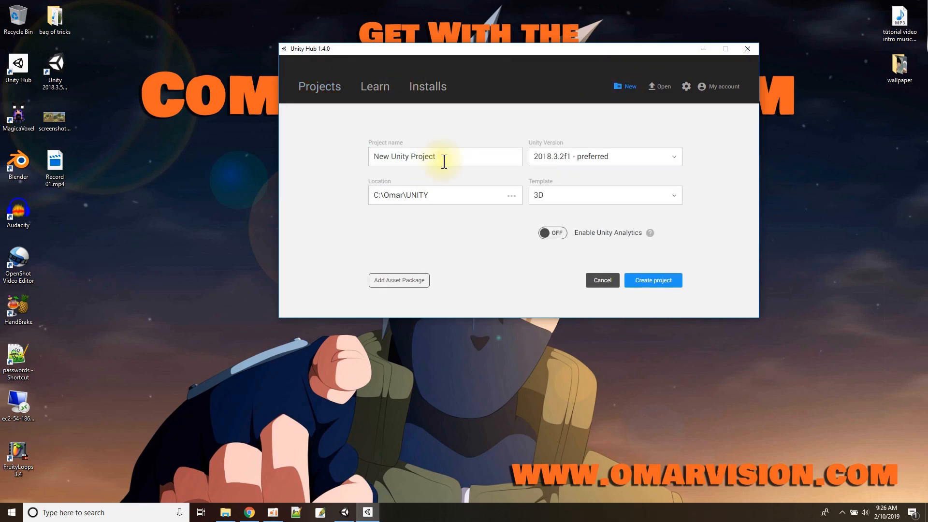
drag(443, 162, 320, 159)
text(TriPlanar Shader)
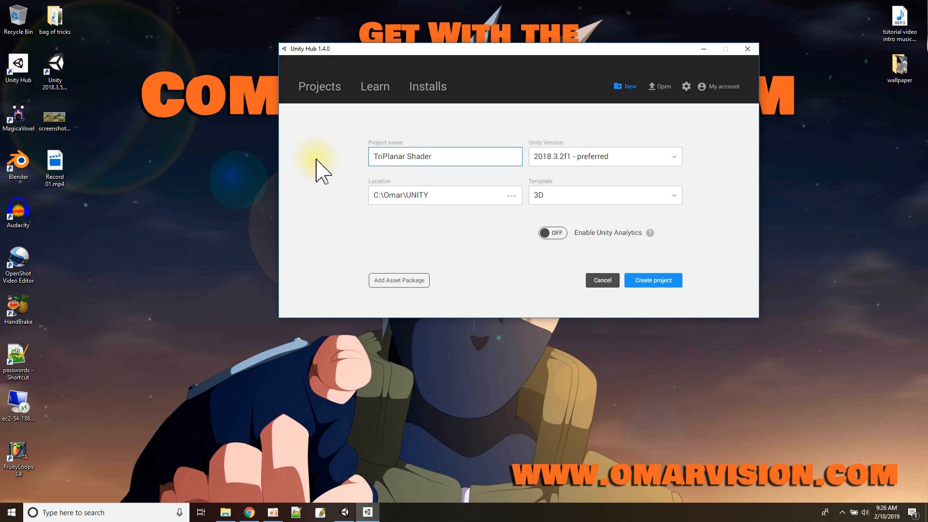
click(599, 162)
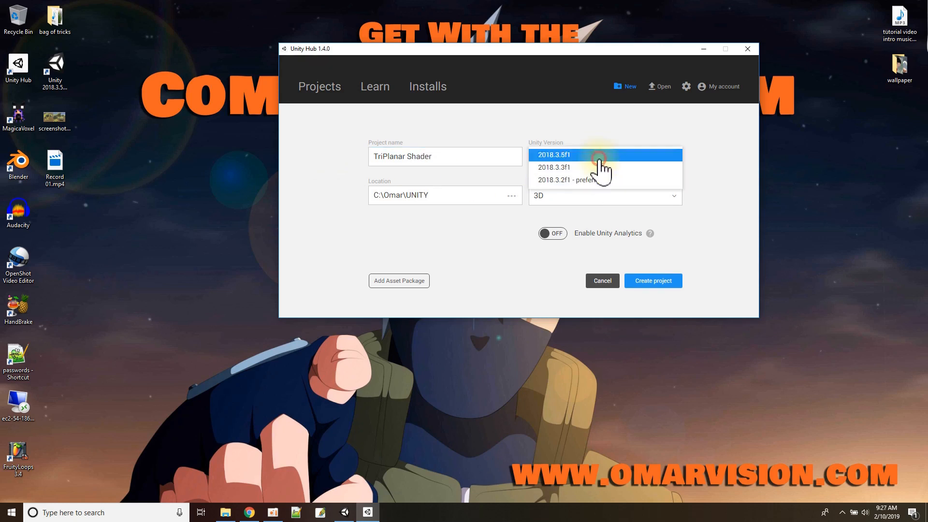
click(590, 158)
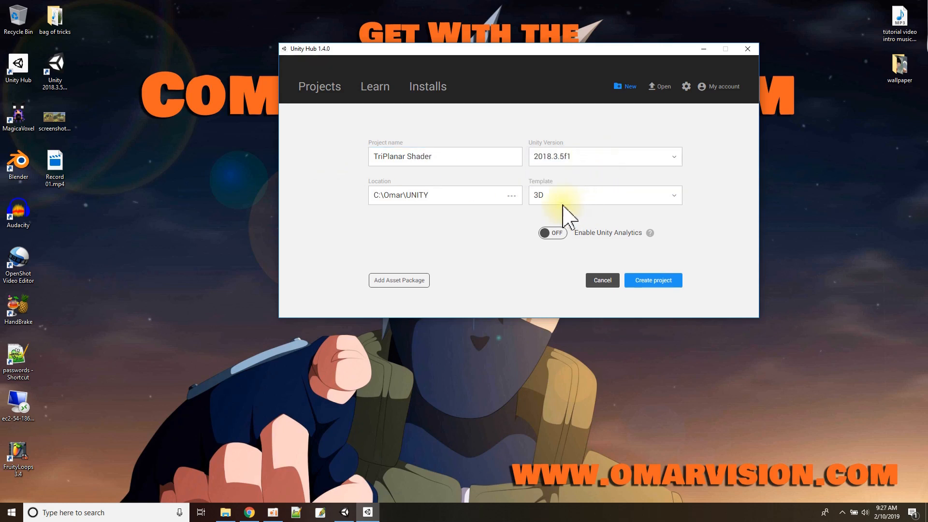
click(654, 284)
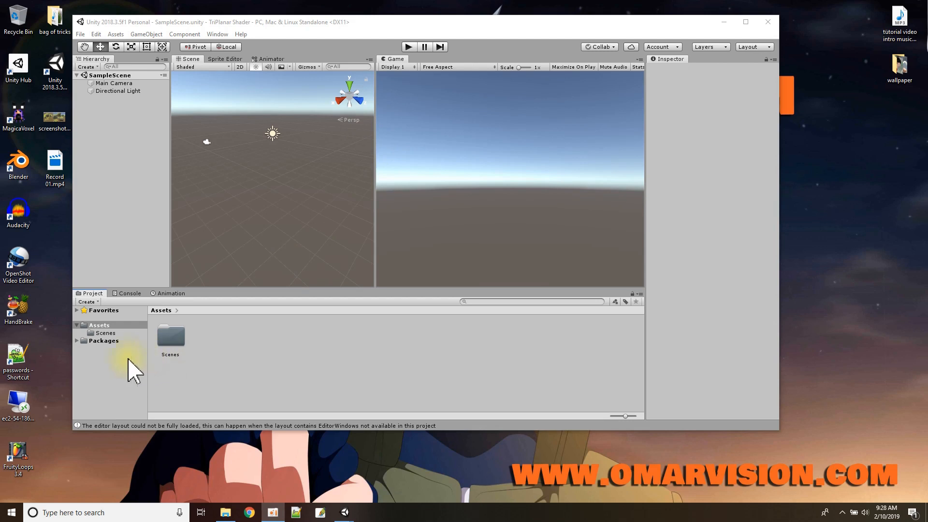
- Use the Package Manager to remove Ads, Analytics Library, In App Purchasing, TextMesh Pro and Unity Collaborate from the project
click(77, 340)
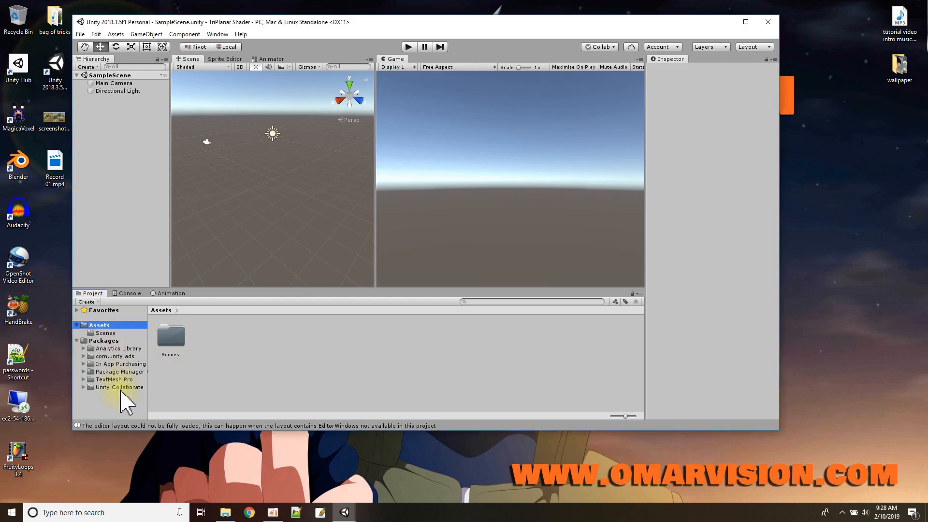
click(217, 34)
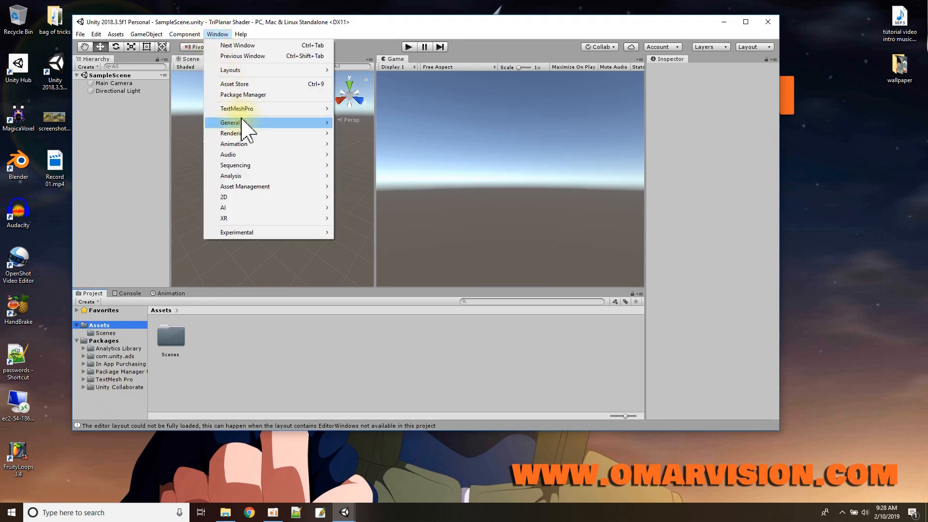
mouse_move(242, 72)
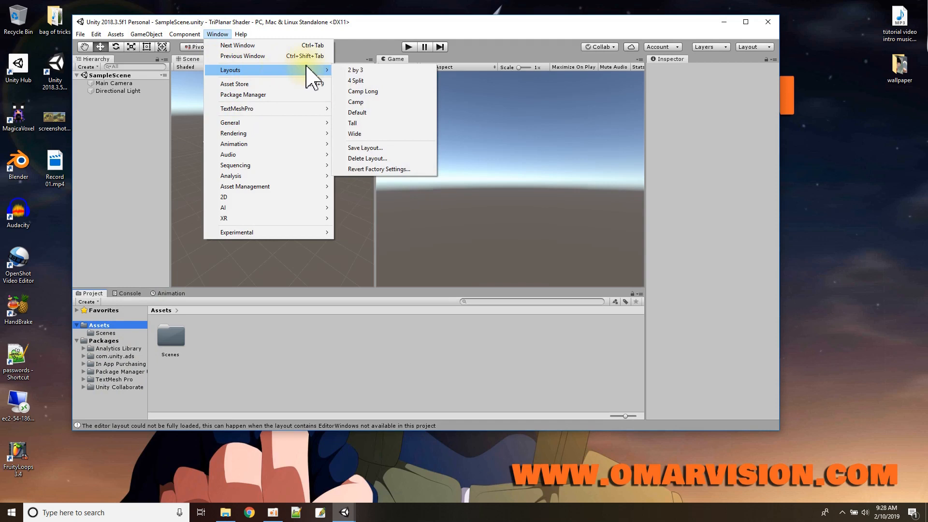
click(281, 95)
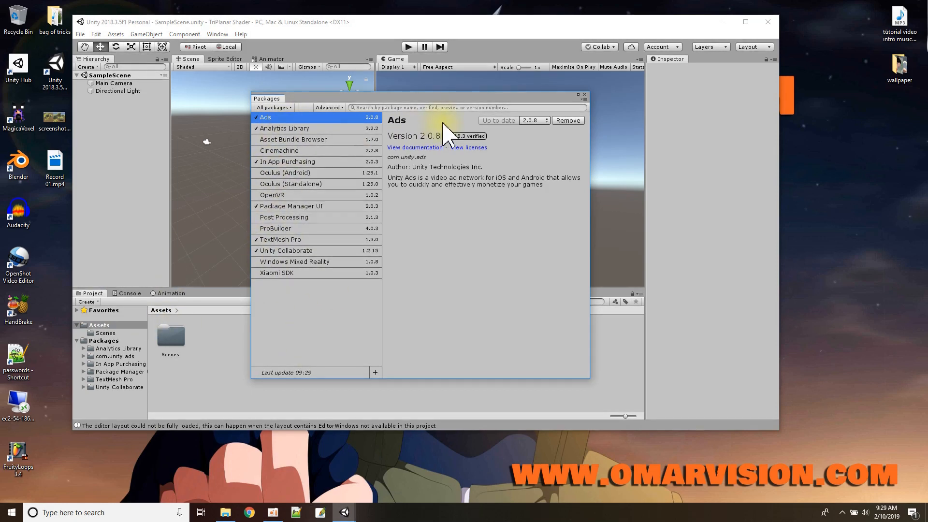
click(567, 121)
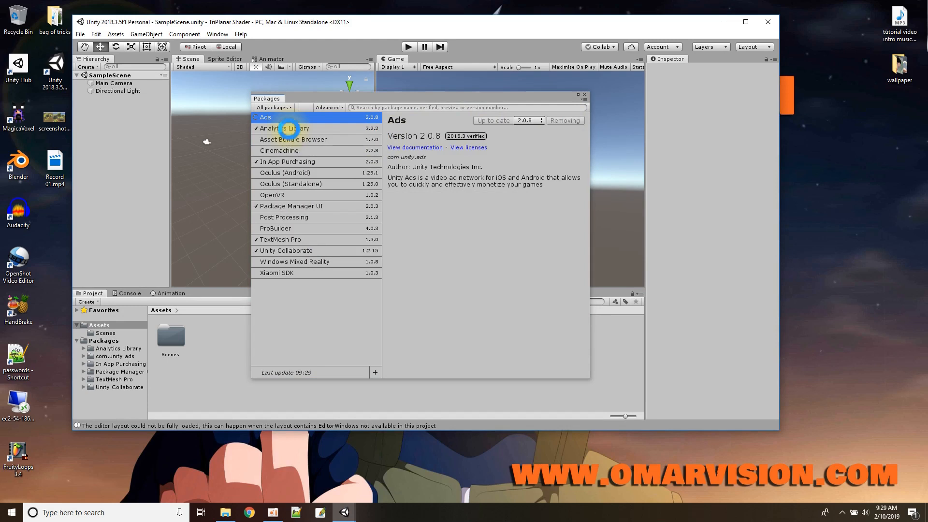
click(290, 129)
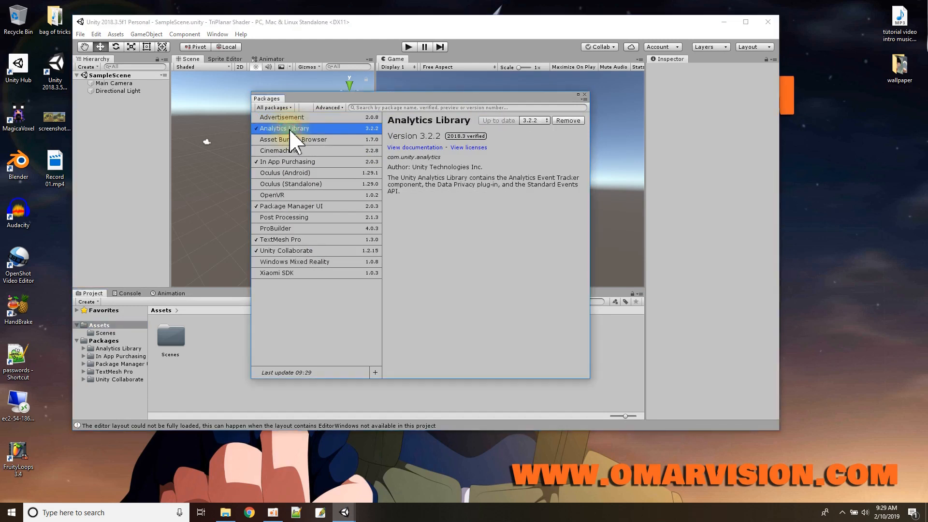
click(566, 121)
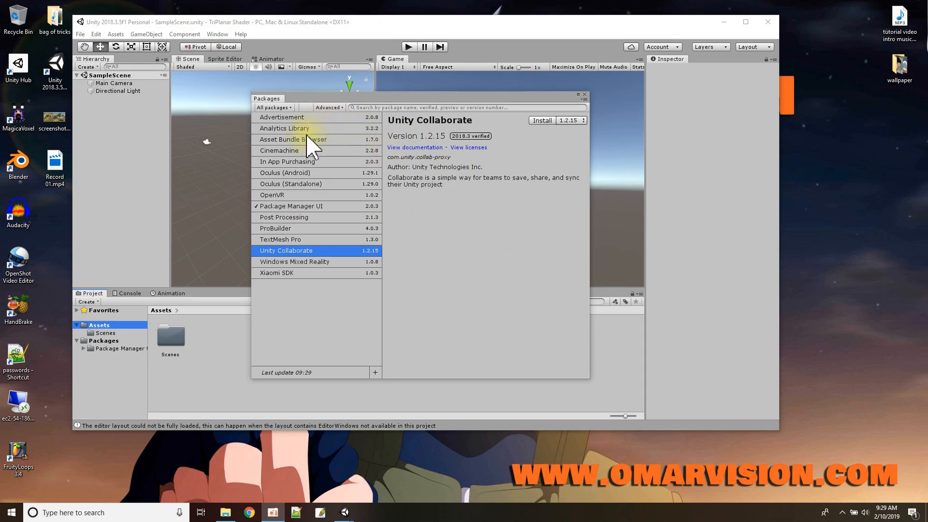
- Show preview packages in the Package Manager and install Shader Graph version 4.9.0-preview
click(329, 107)
click(335, 116)
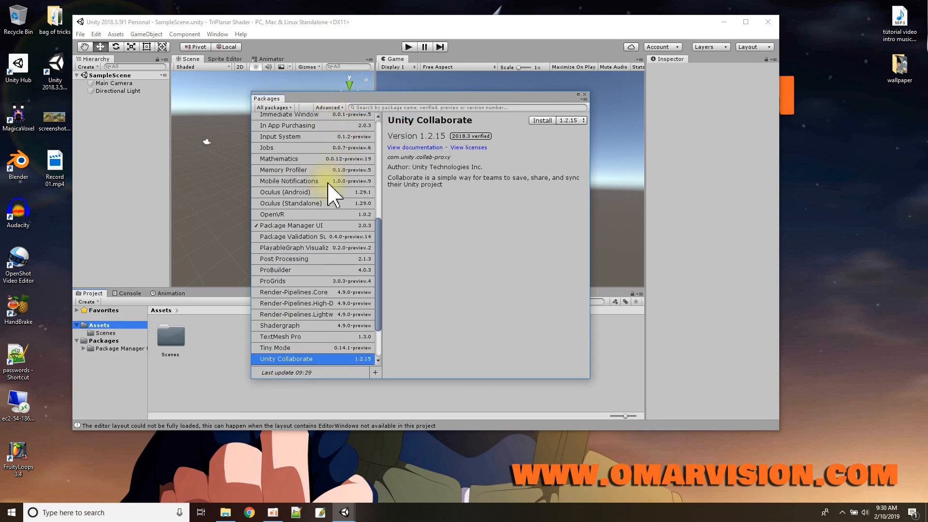
scroll(315, 240, down, 2)
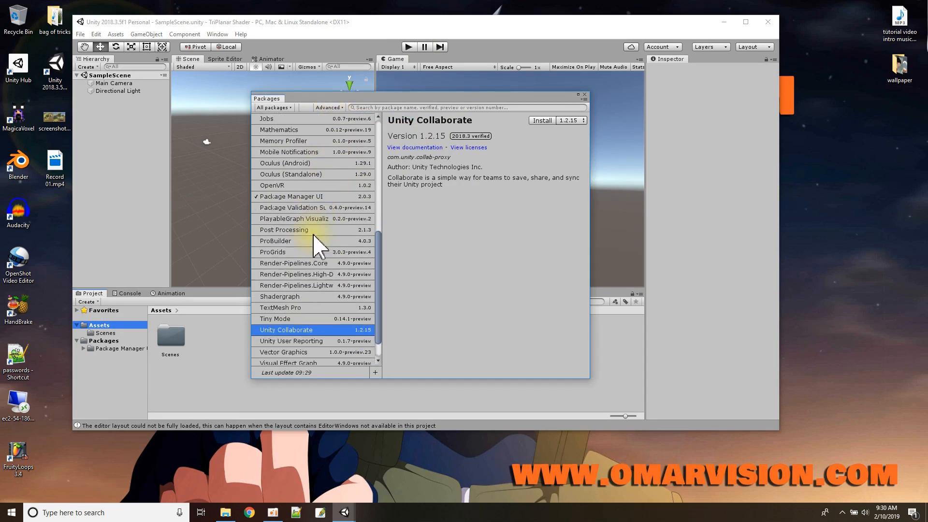
click(304, 297)
click(541, 121)
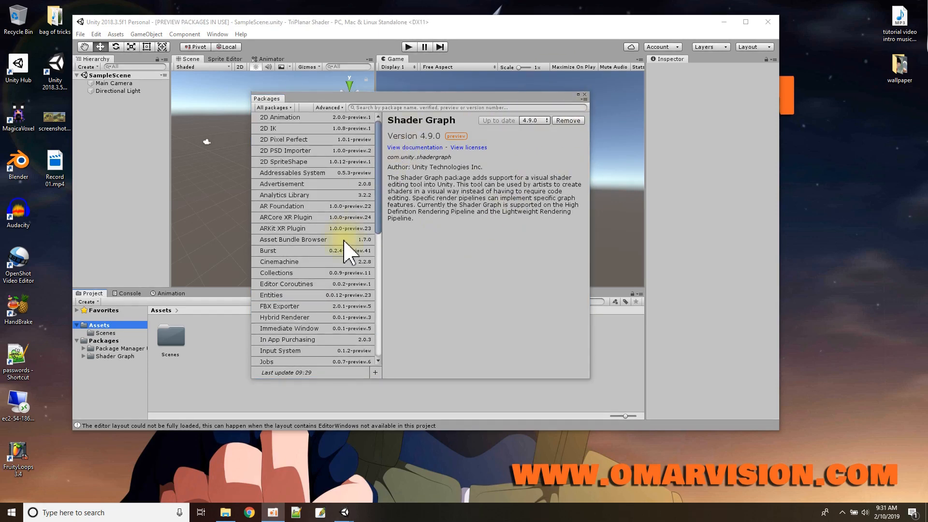
- Install the Render-Pipelines.Lightweight package version 4.9.0-preview and close the Package Manager
scroll(314, 270, down, 4)
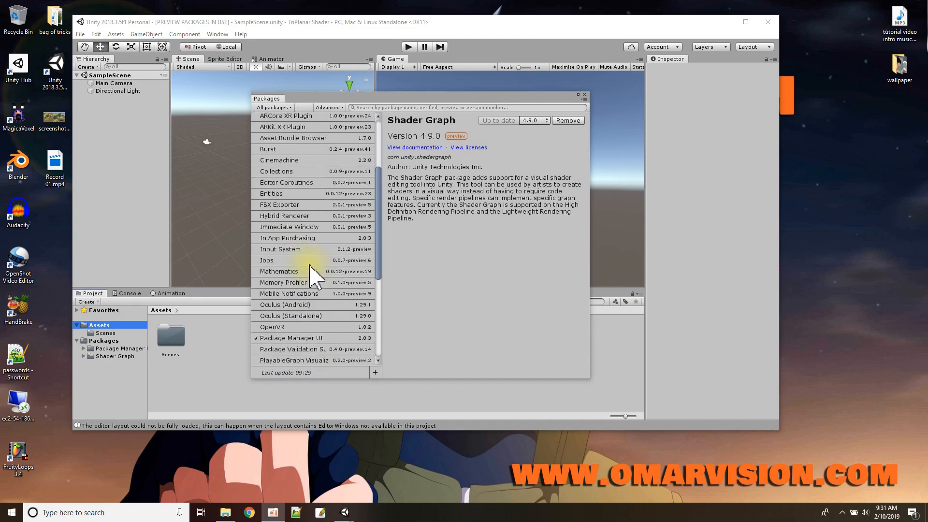
scroll(313, 277, down, 2)
scroll(311, 283, down, 3)
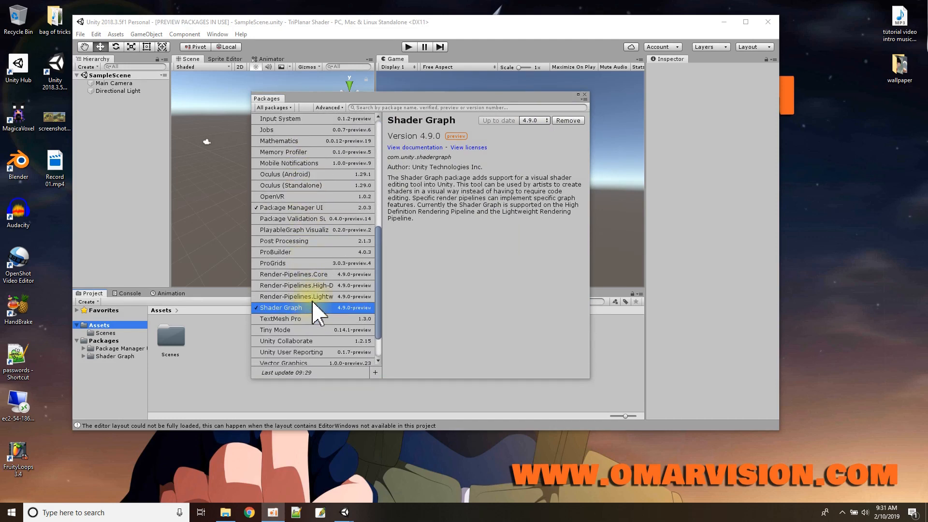
click(308, 297)
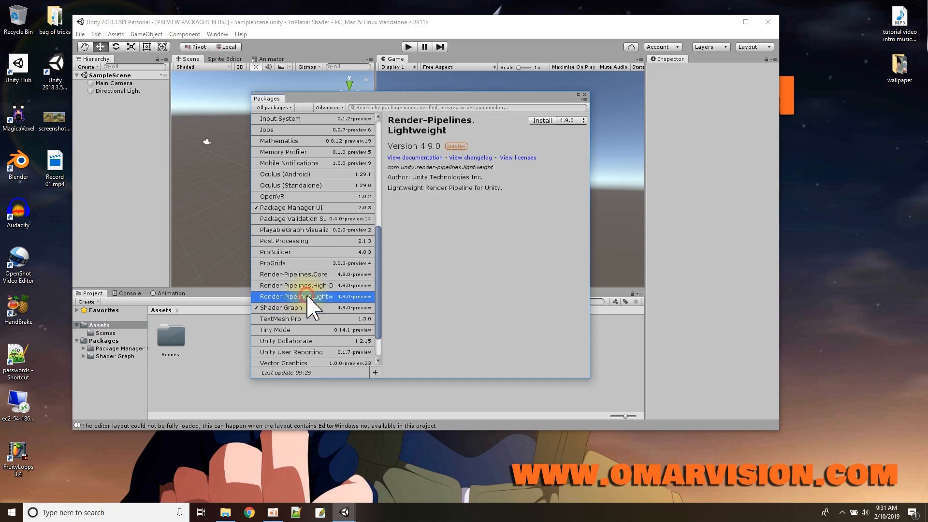
click(534, 120)
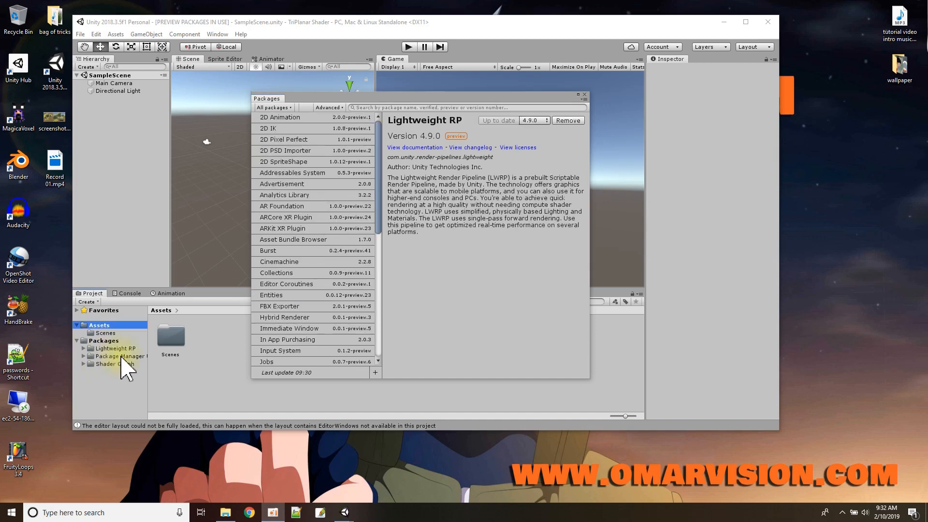
click(585, 96)
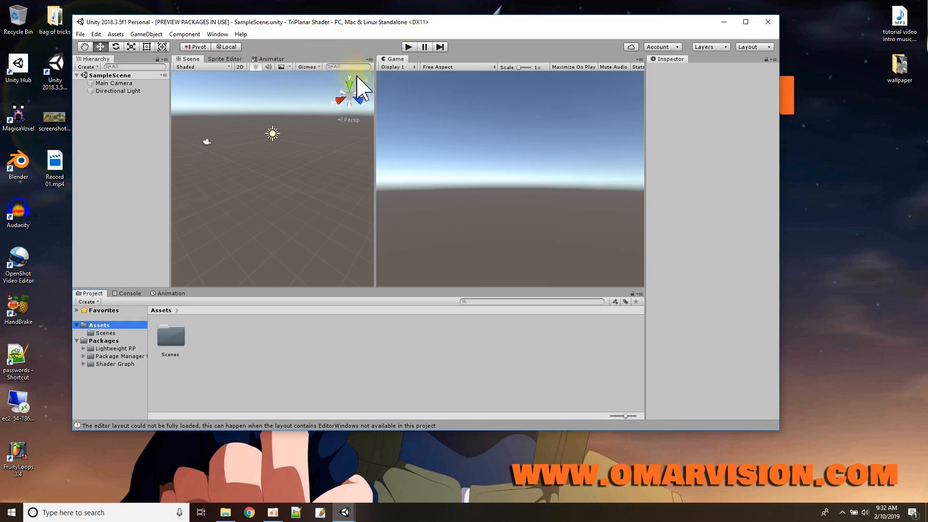
right_click(224, 354)
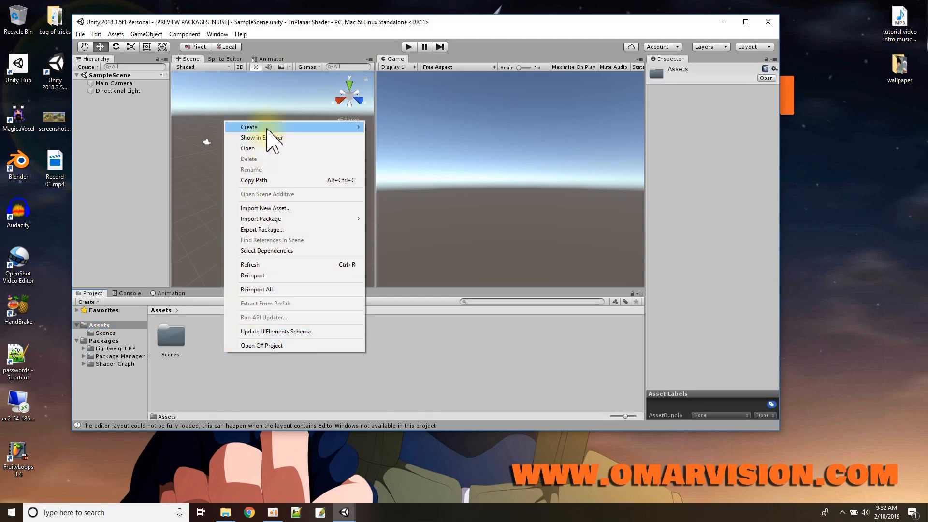
mouse_move(266, 129)
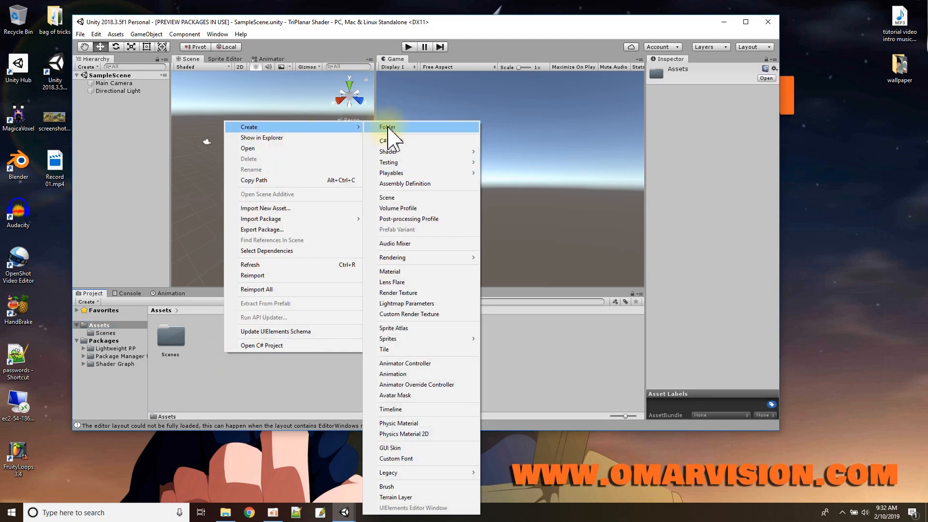
click(187, 392)
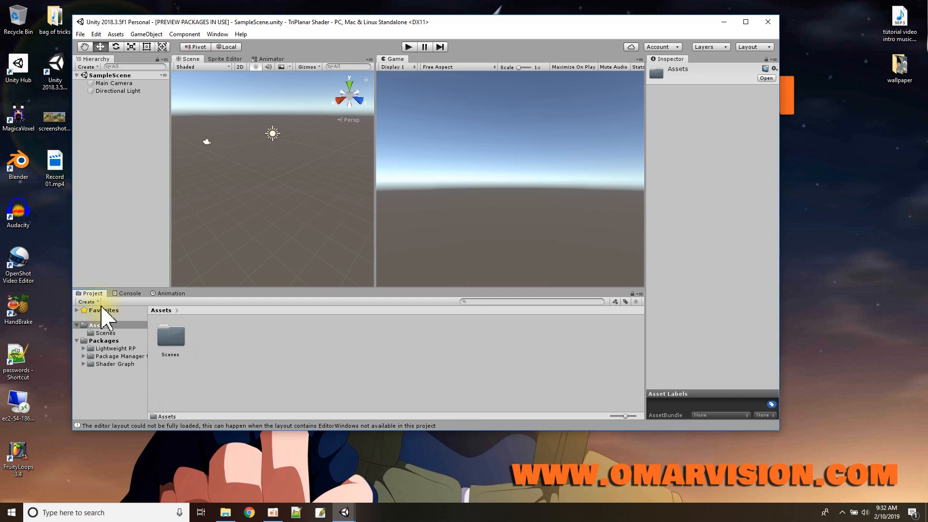
- Create a Lightweight Render Pipeline Asset named LRP in the Assets folder
right_click(256, 356)
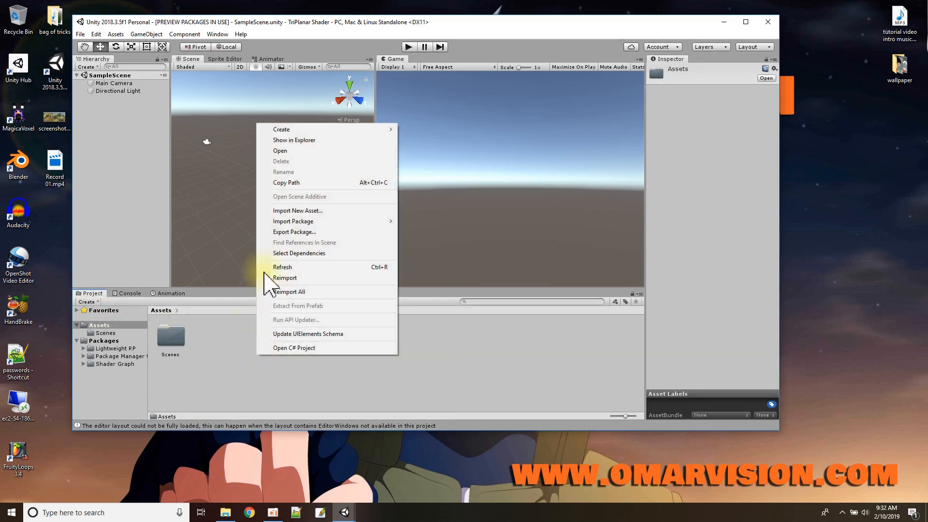
mouse_move(292, 129)
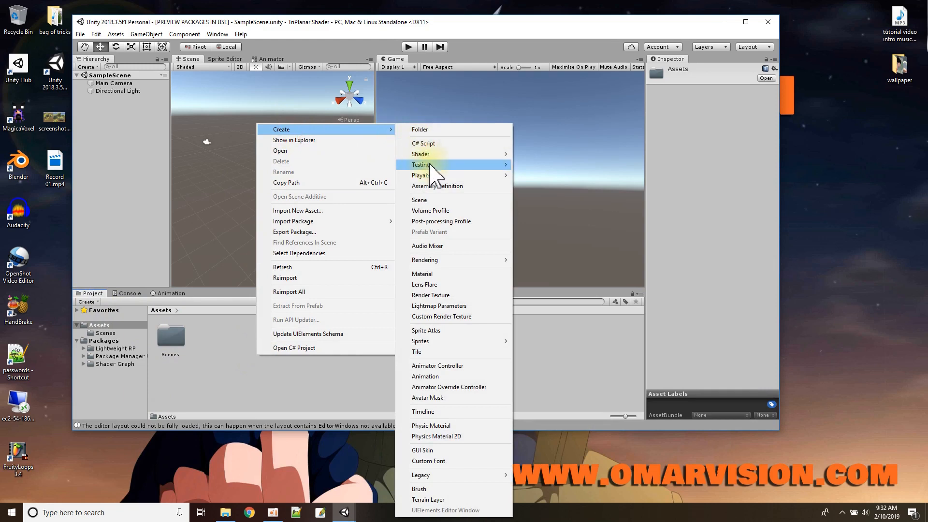
mouse_move(465, 263)
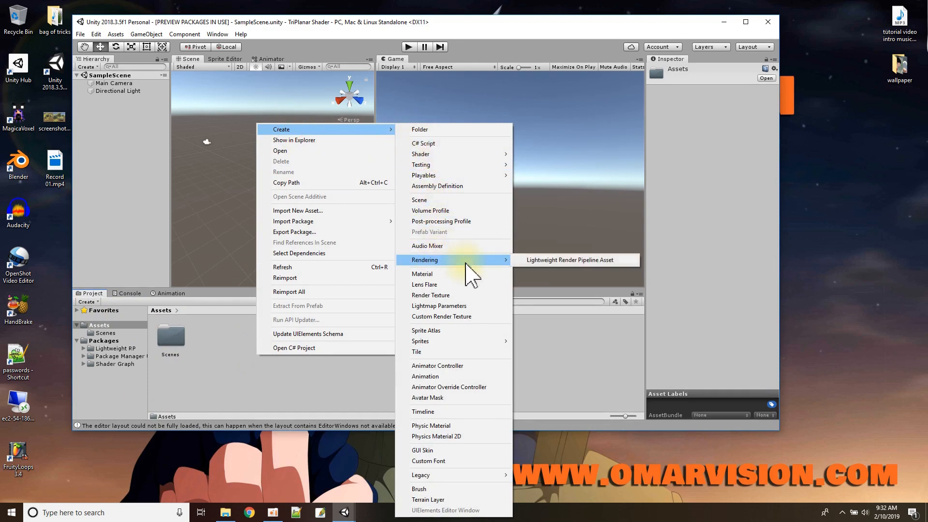
click(548, 261)
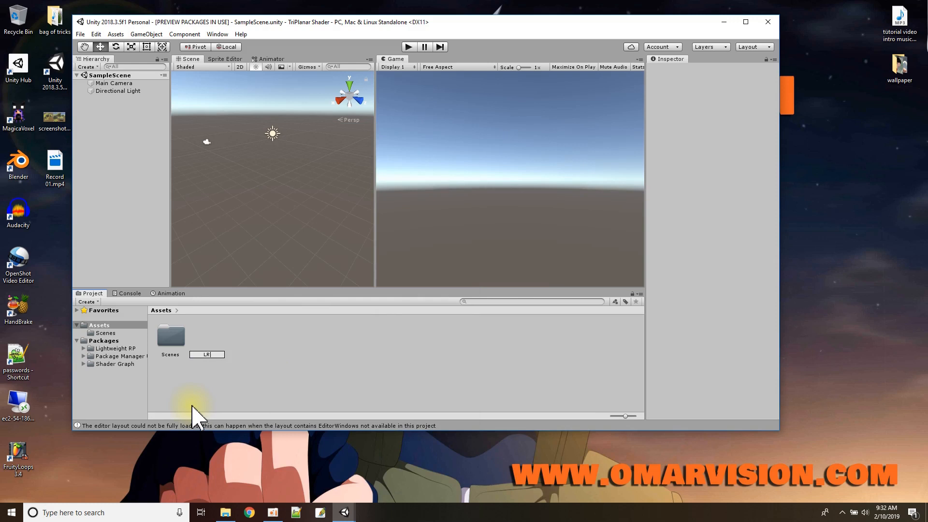
key(Return)
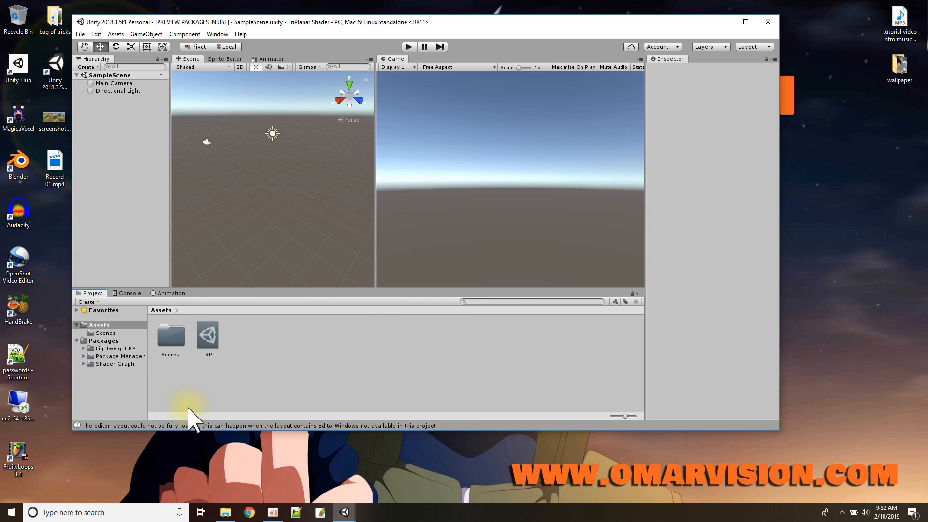
- Assign the LRP asset as the Scriptable Render Pipeline in the project's Graphics settings and close the settings window
click(209, 337)
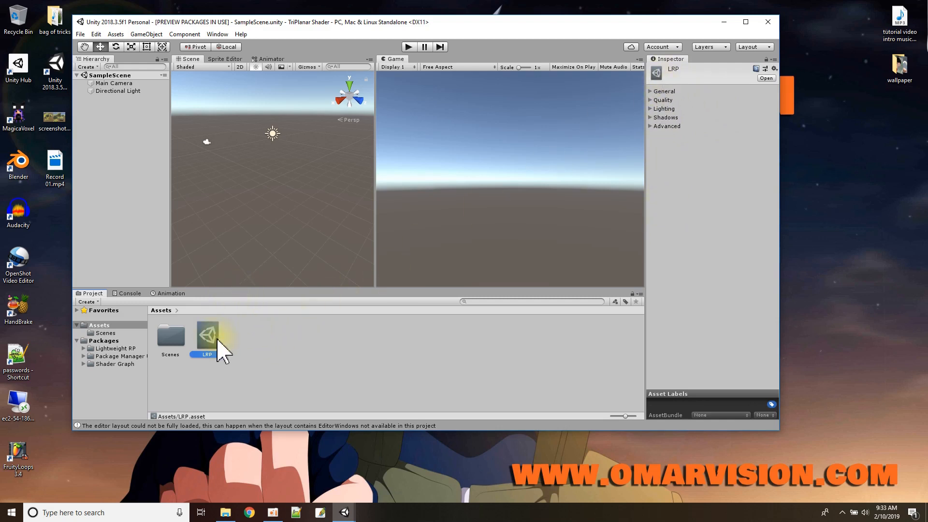
click(210, 34)
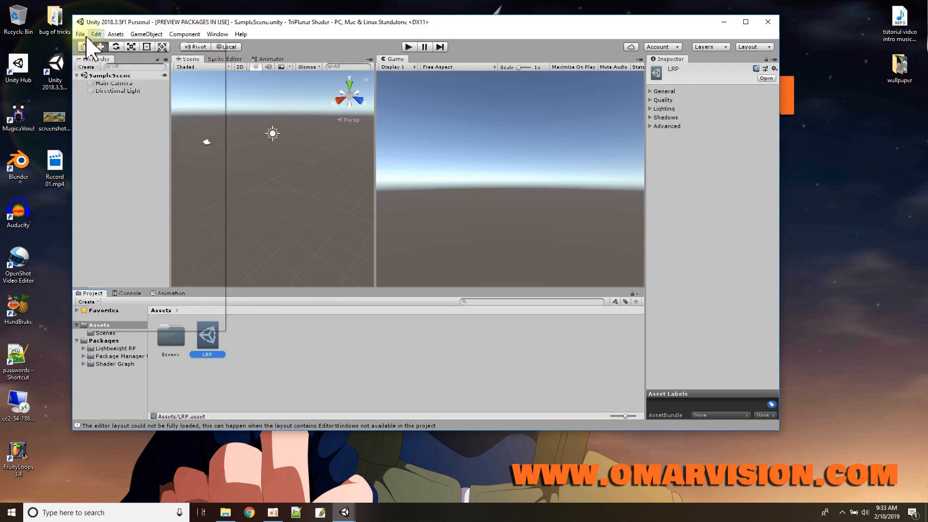
mouse_move(96, 34)
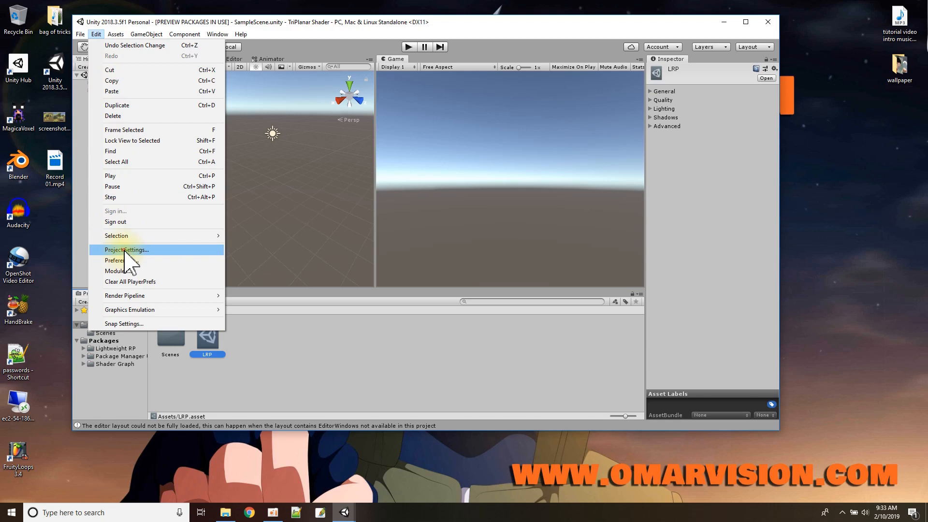
click(126, 250)
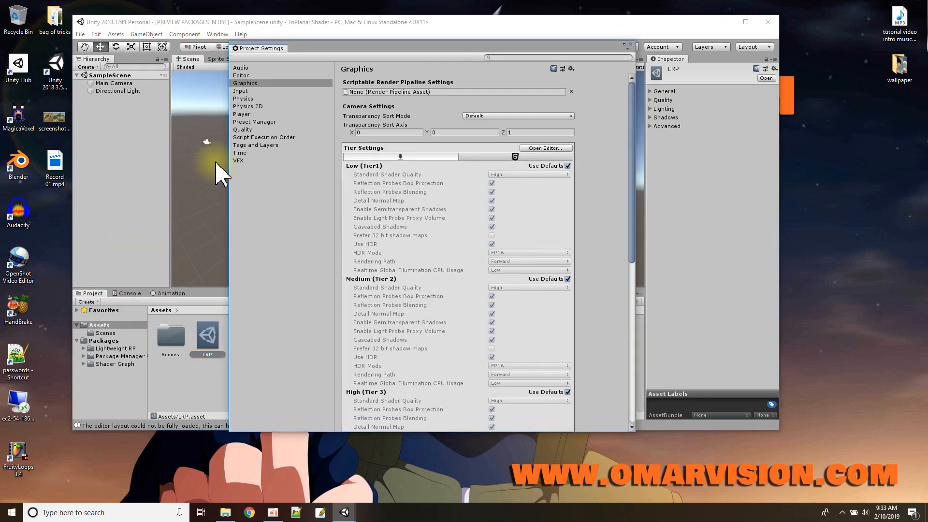
click(245, 83)
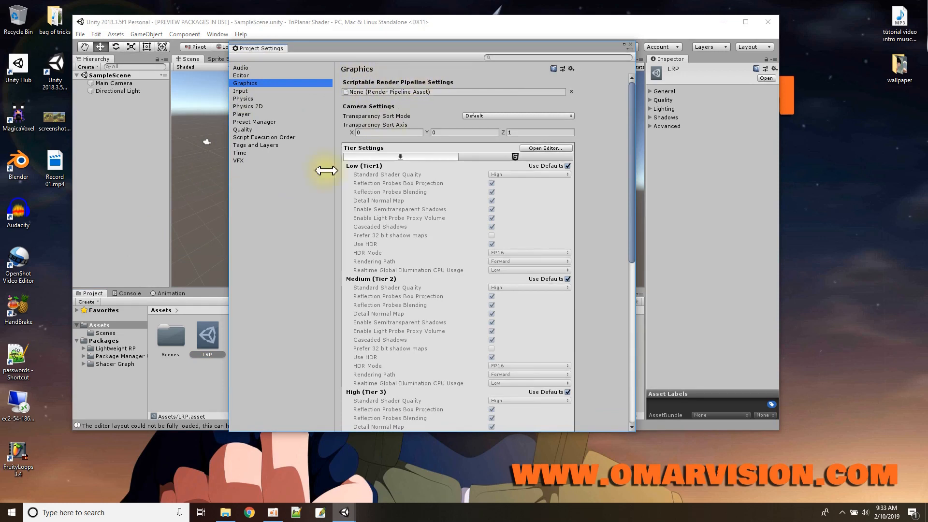
drag(200, 355, 565, 94)
click(571, 91)
click(409, 114)
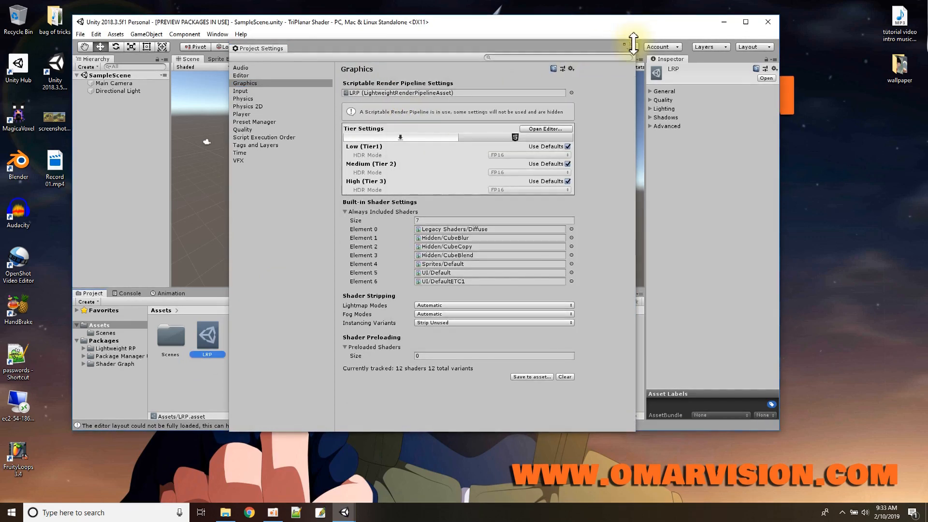
click(630, 45)
click(631, 44)
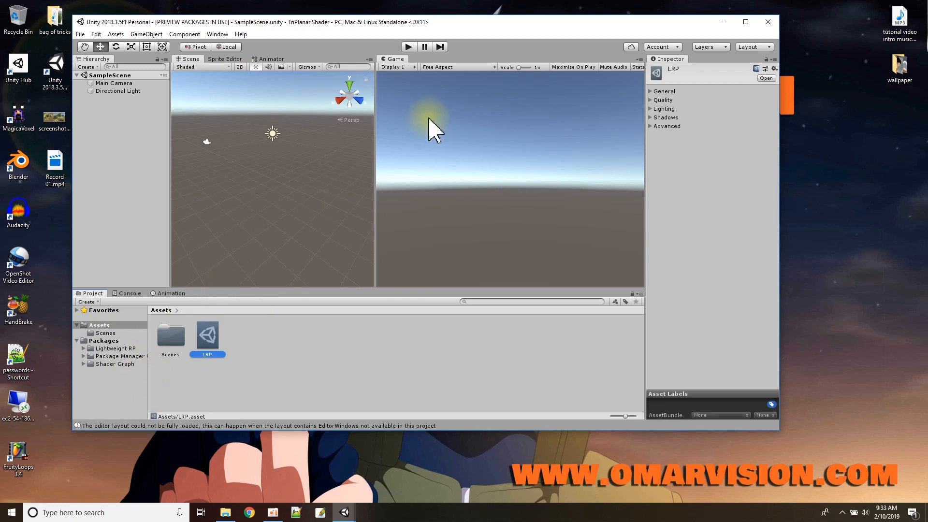
- Create a PBR Graph shader named TriPlanar in the Assets folder
right_click(264, 351)
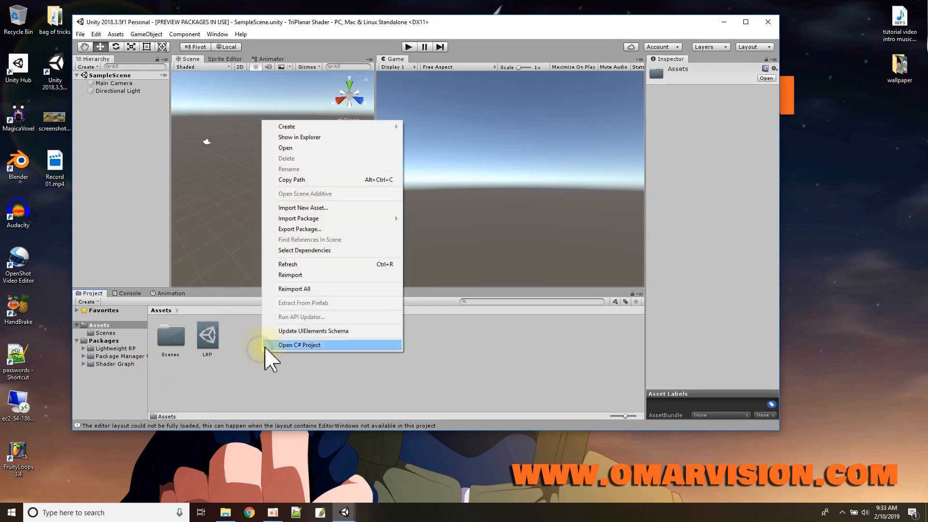
mouse_move(302, 127)
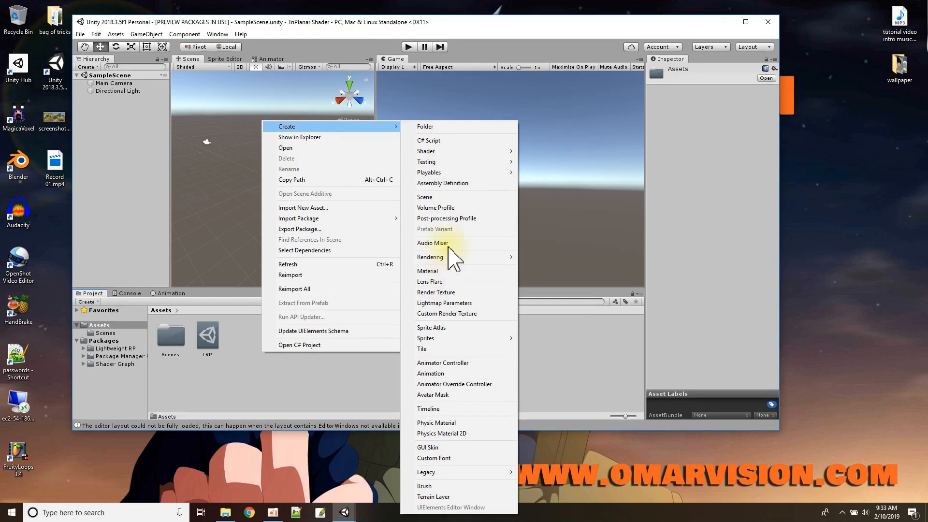
mouse_move(449, 154)
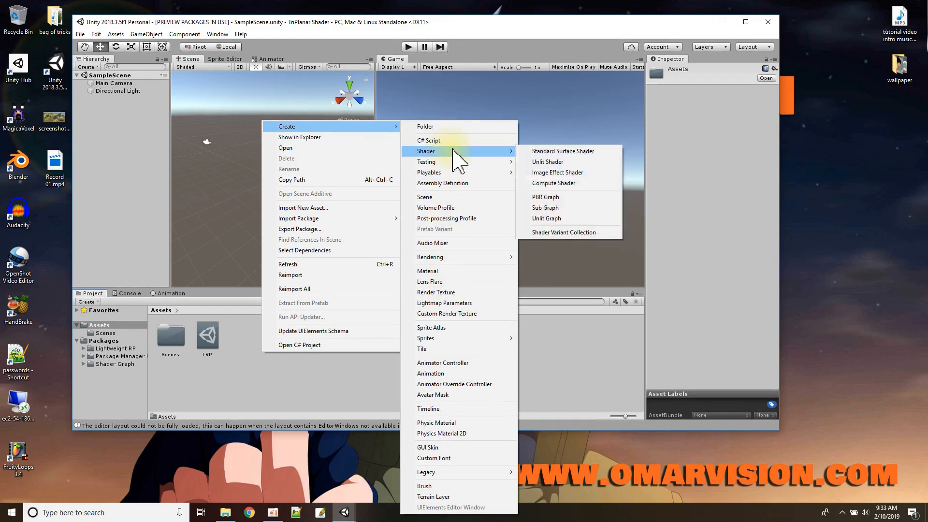
click(548, 197)
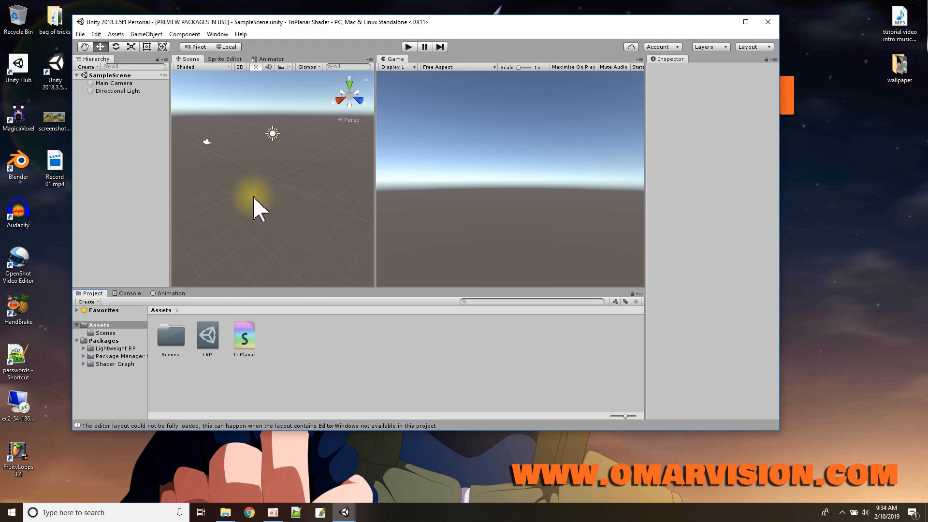
- Create a material named TriPlanar in the Assets folder and assign the TriPlanar shader graph to it
right_click(300, 356)
mouse_move(343, 127)
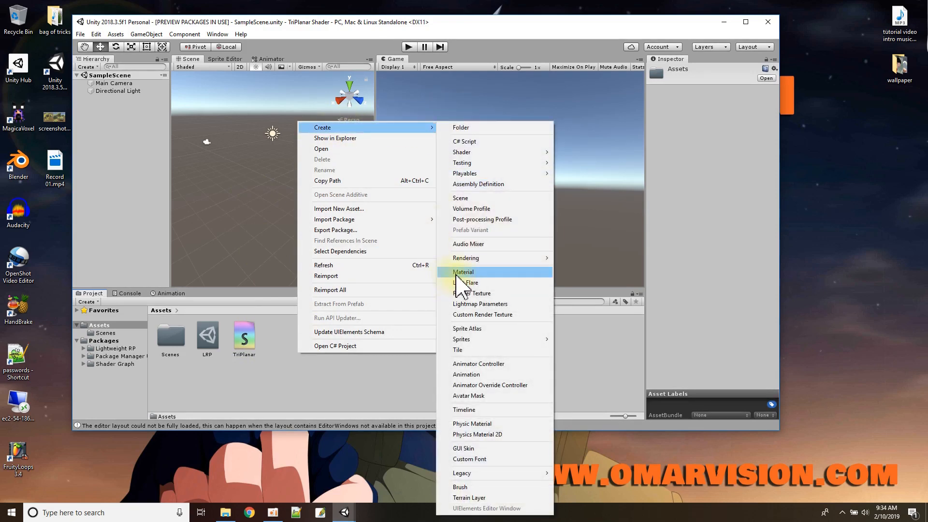
click(456, 273)
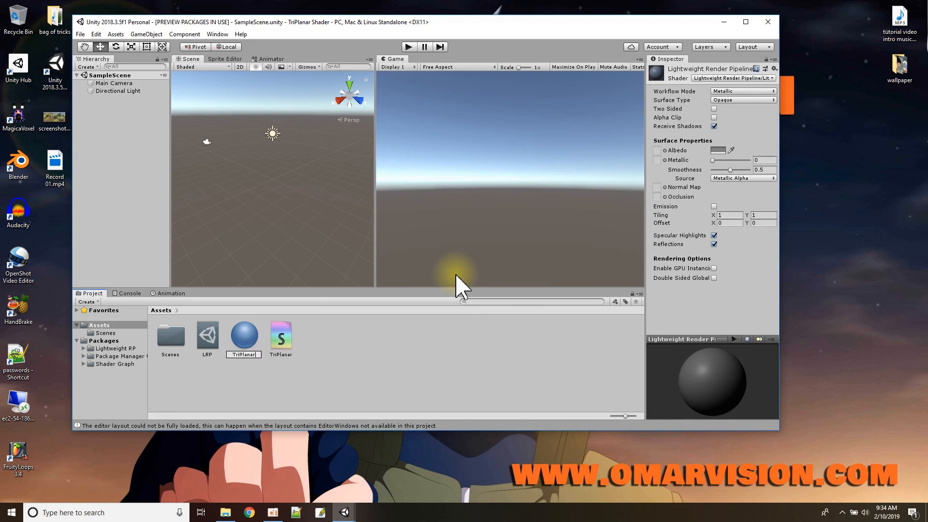
key(Return)
click(240, 338)
drag(240, 338, 285, 344)
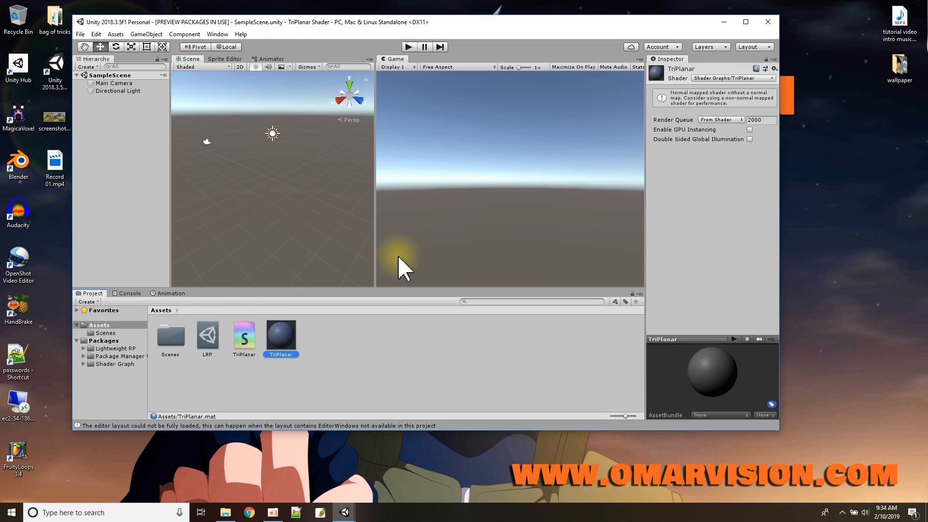
click(334, 336)
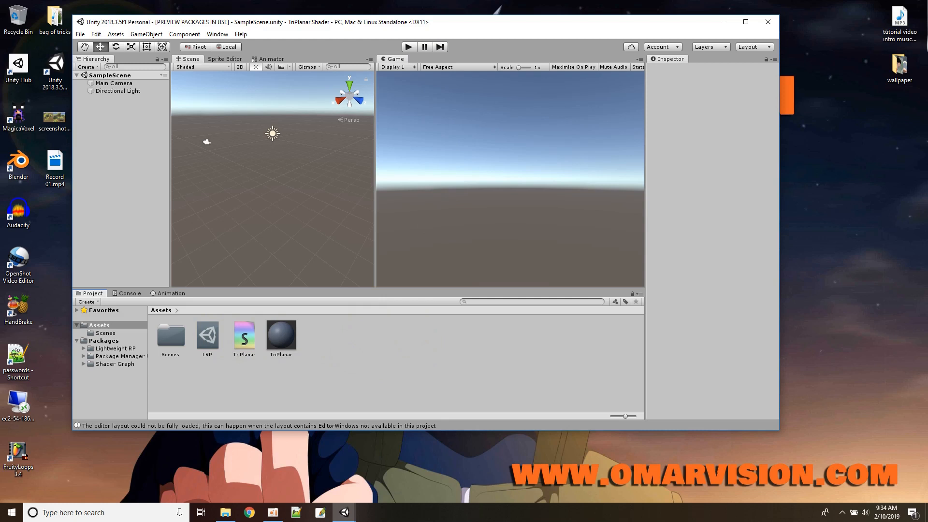
- Import the moss.jpg, rocks.png and sand.jpg textures from the Tri-planar Shader Stuff folder into Assets
drag(160, 85, 302, 303)
drag(326, 358, 327, 363)
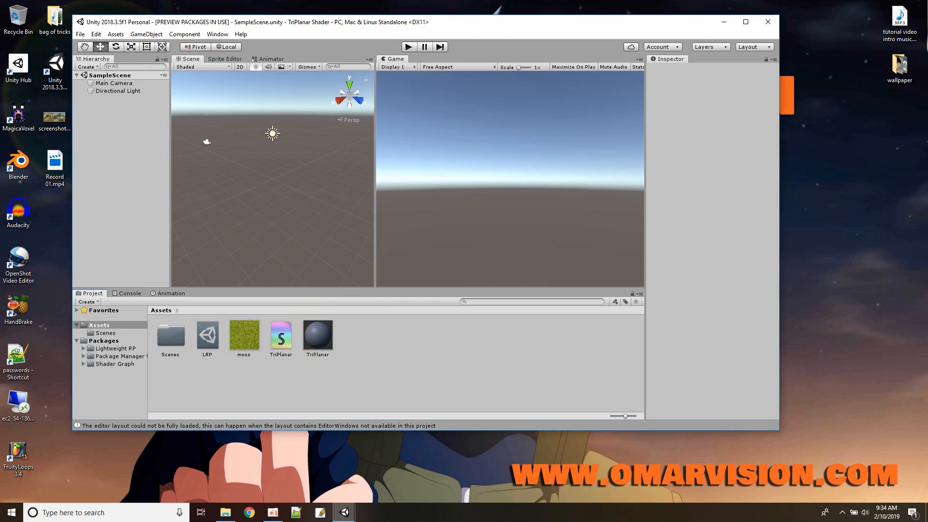
drag(165, 0, 273, 163)
drag(377, 348, 378, 350)
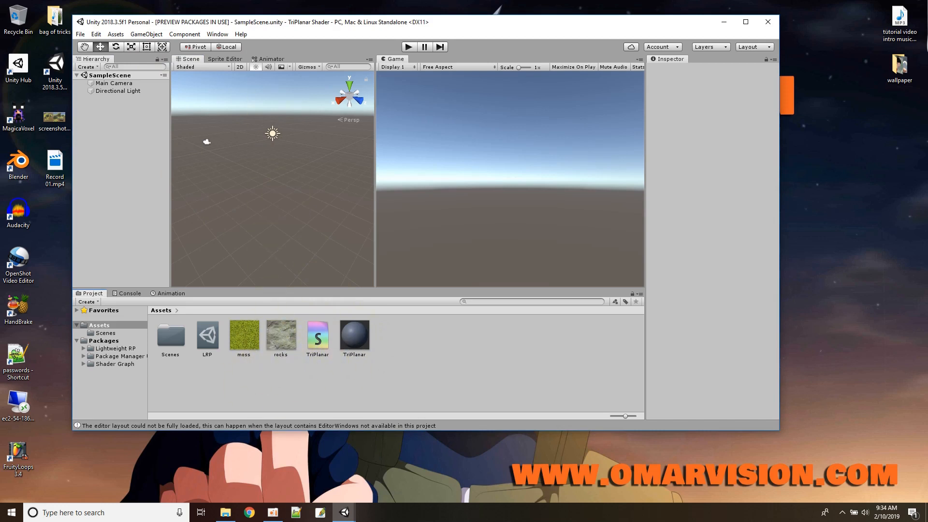
drag(101, 0, 402, 353)
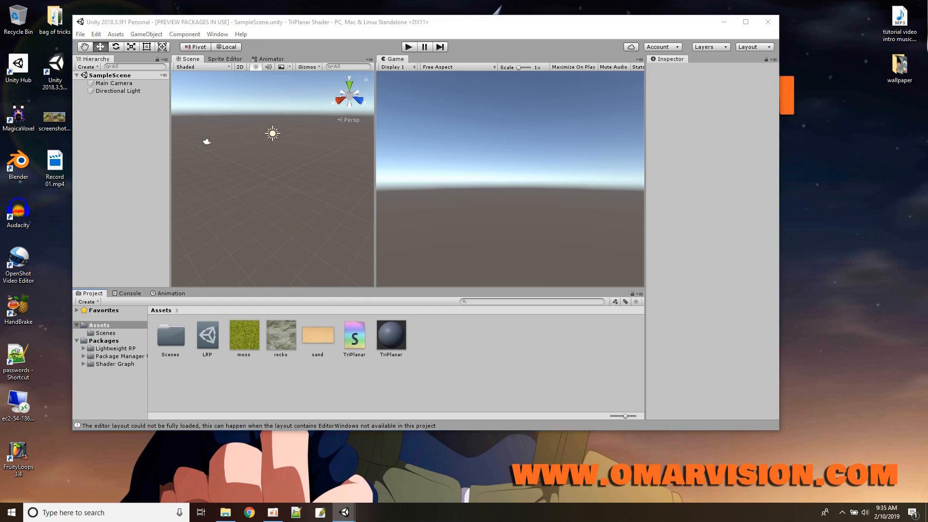
- Import the BeachRock.FBX and RockLarge.FBX models from the Tri-planar Shader Stuff folder into Assets, and move the file window out of the way
drag(77, 0, 434, 359)
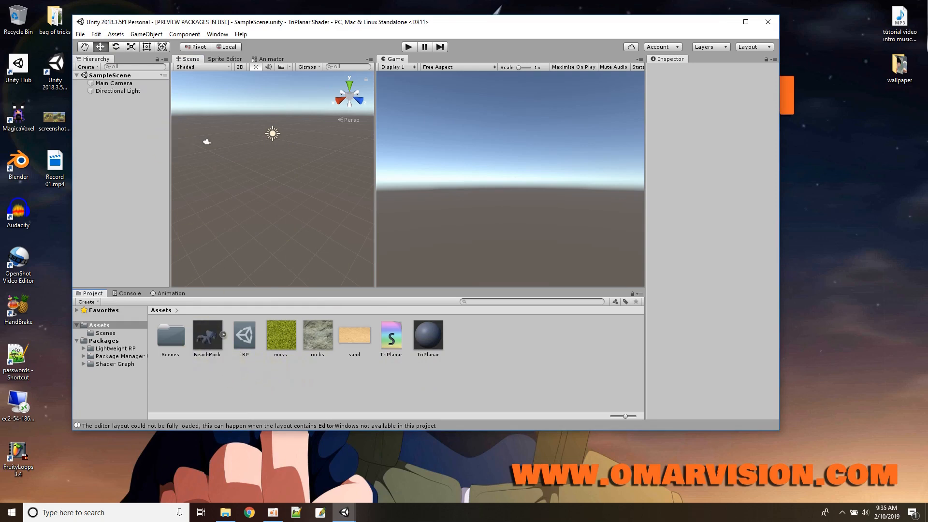
drag(369, 0, 623, 93)
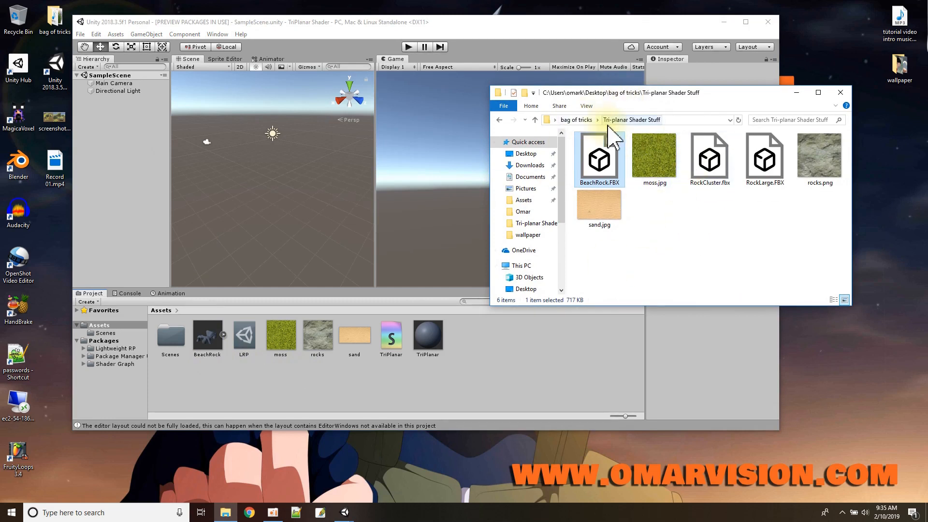
drag(761, 160, 364, 341)
drag(309, 372, 309, 374)
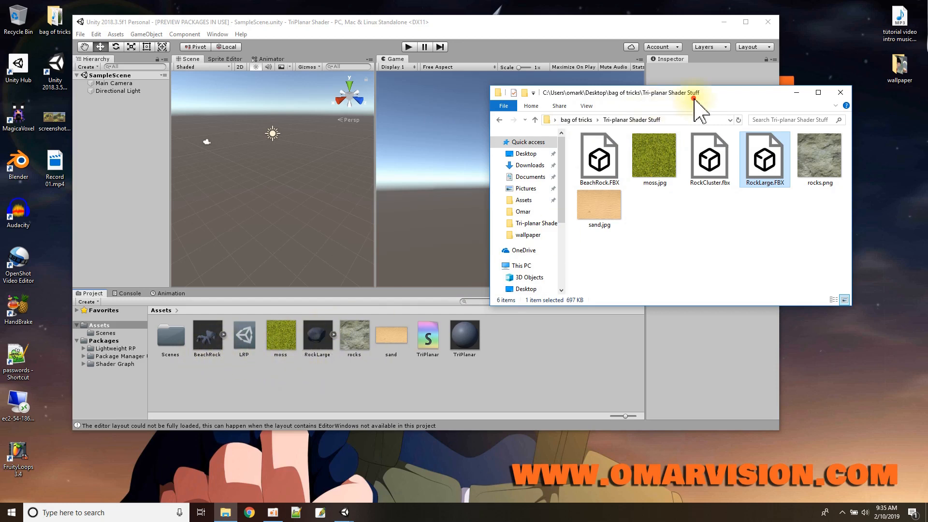
drag(691, 94, 333, 0)
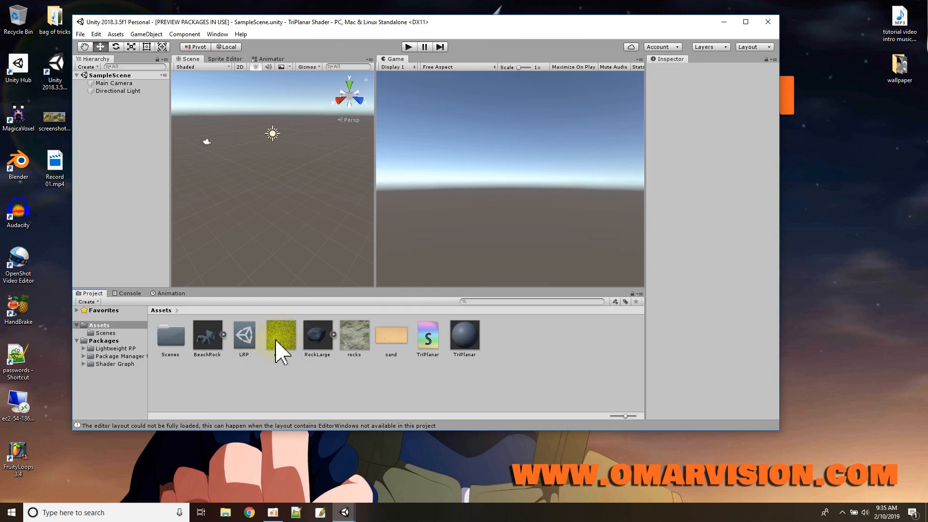
- Switch to Chrome and search Google Images for moss texture
click(248, 510)
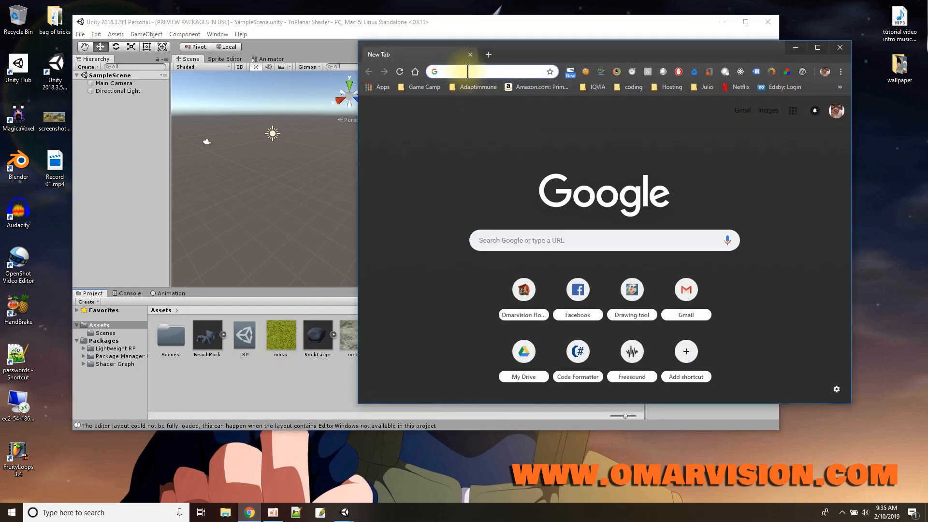
text(moss texture)
key(Return)
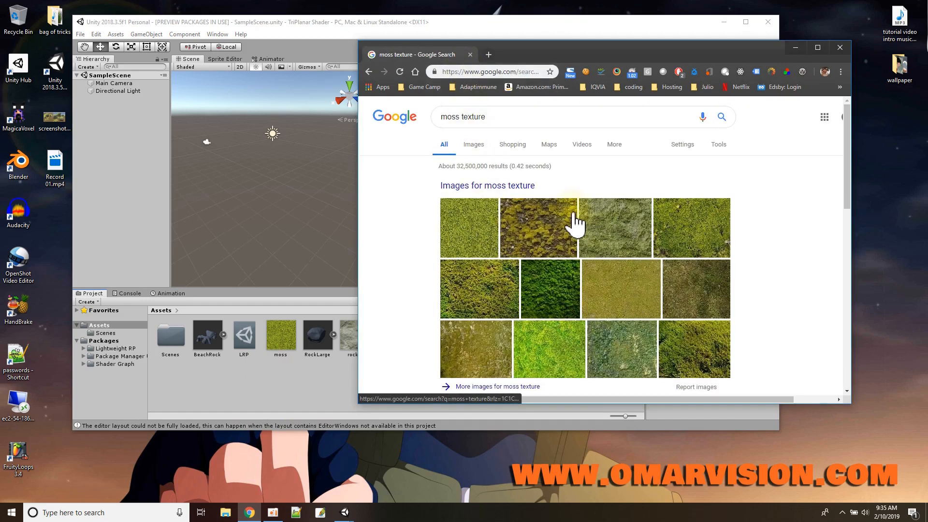
click(474, 145)
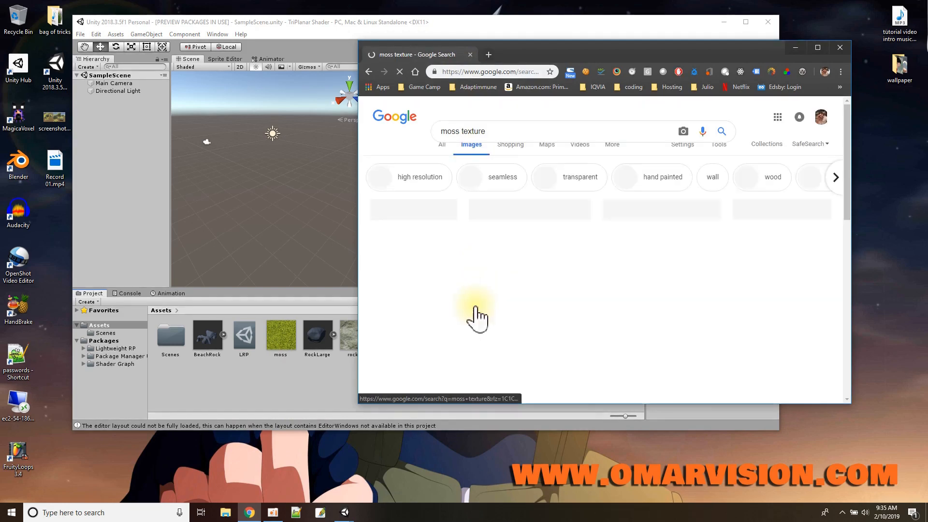
- Search Google Images for rock texture and move the browser window aside
double_click(450, 117)
text(rock)
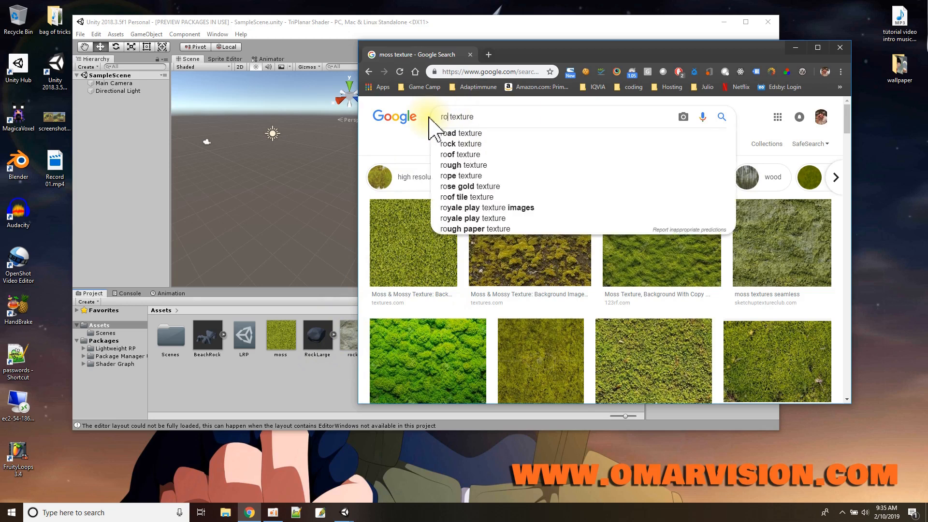
key(Return)
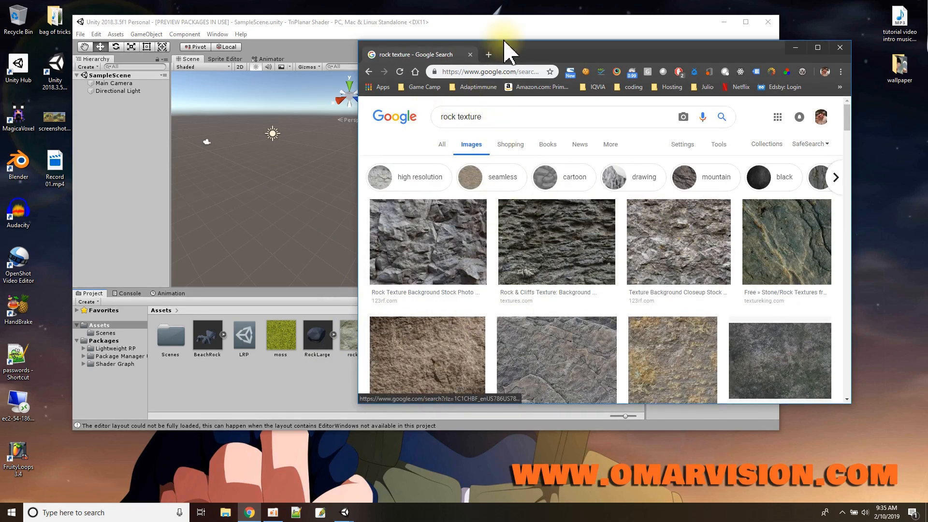
drag(505, 48, 445, 97)
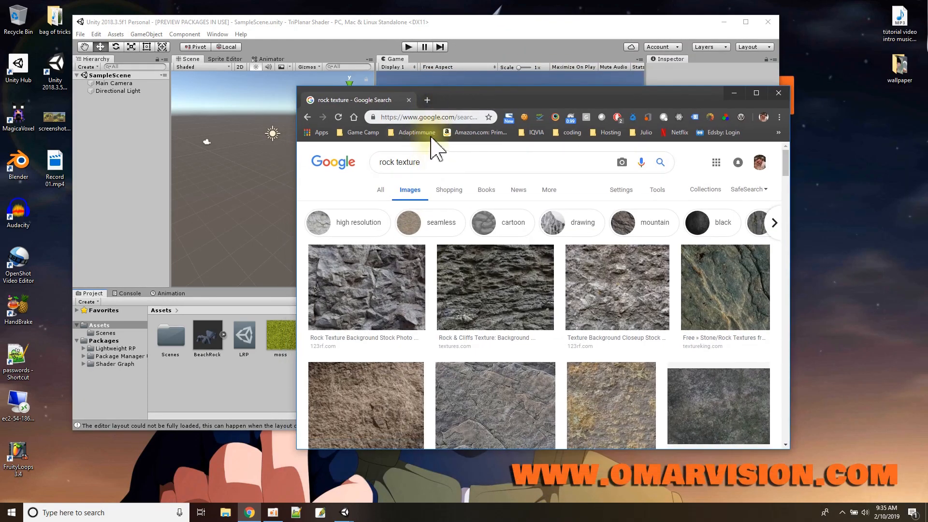
- Search Google Images for free fbx models and look through the results
triple_click(428, 161)
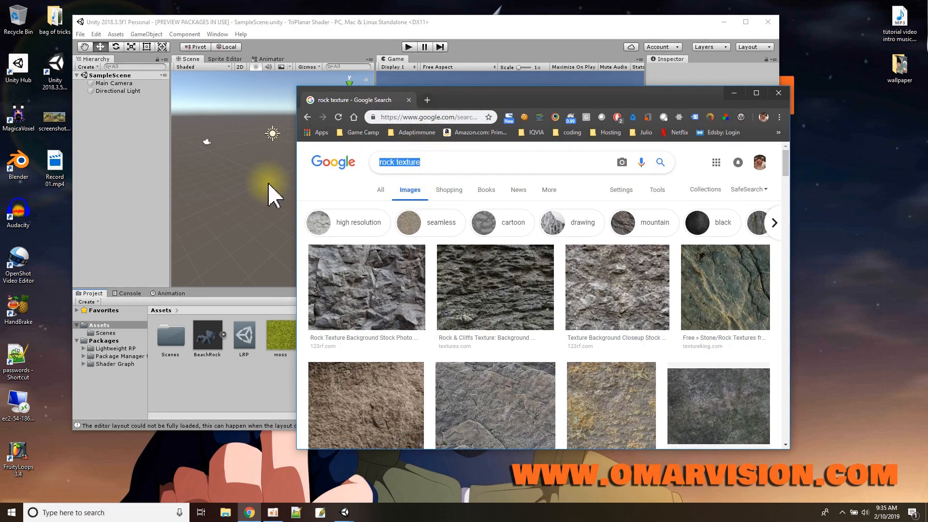
text(free 3d )
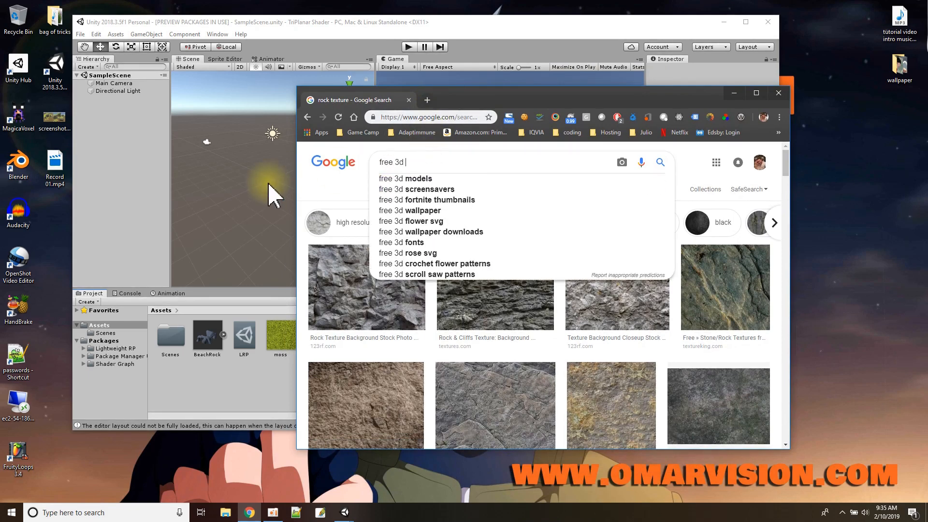
text(models)
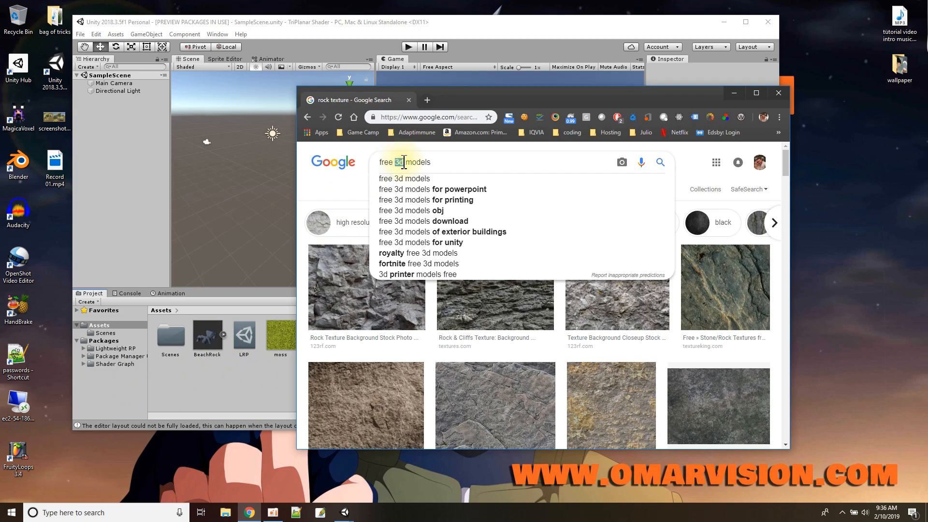
text(fbx)
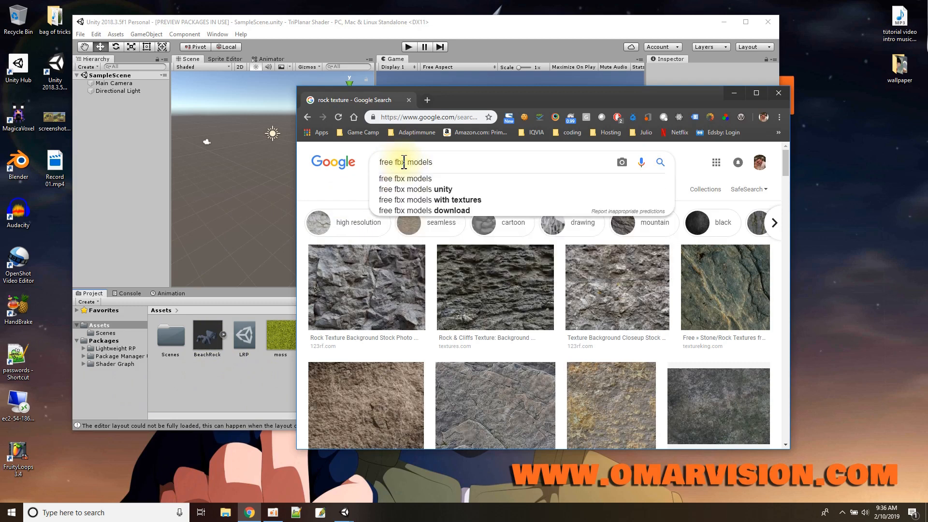
key(Return)
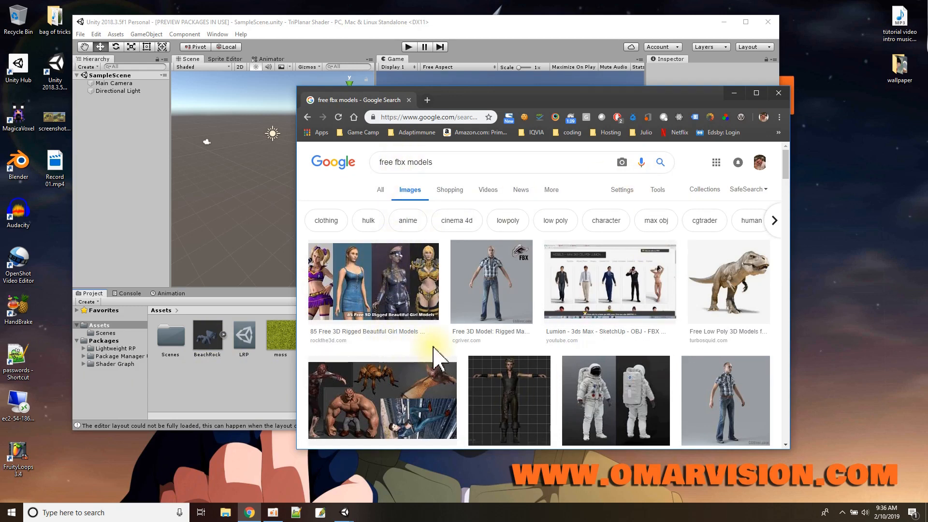
scroll(535, 306, down, 5)
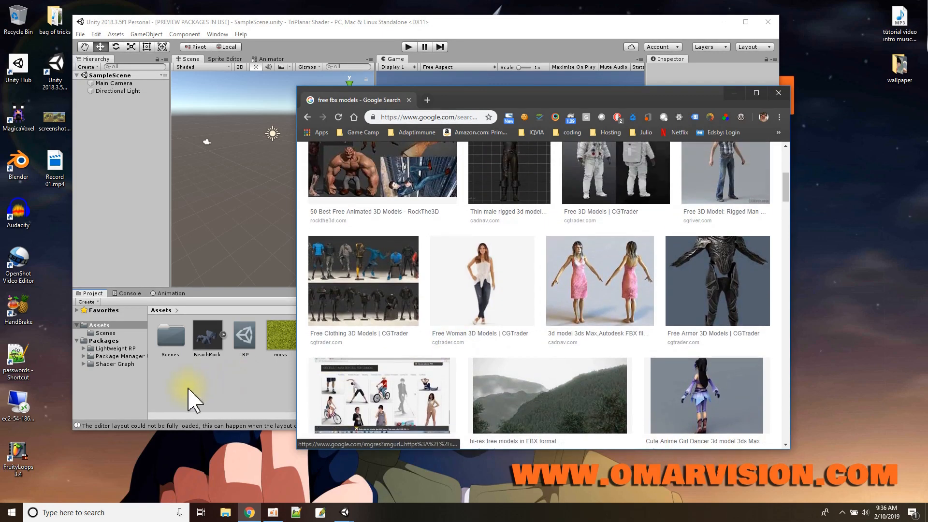
scroll(394, 244, up, 5)
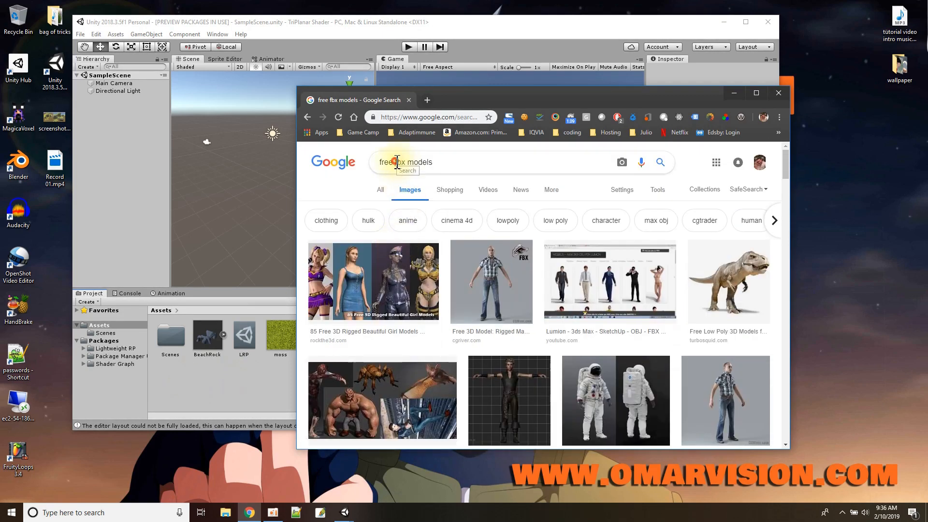
- Search Google Images for free rock fbx models, and preview the first TurboSquid rock image
key(Return)
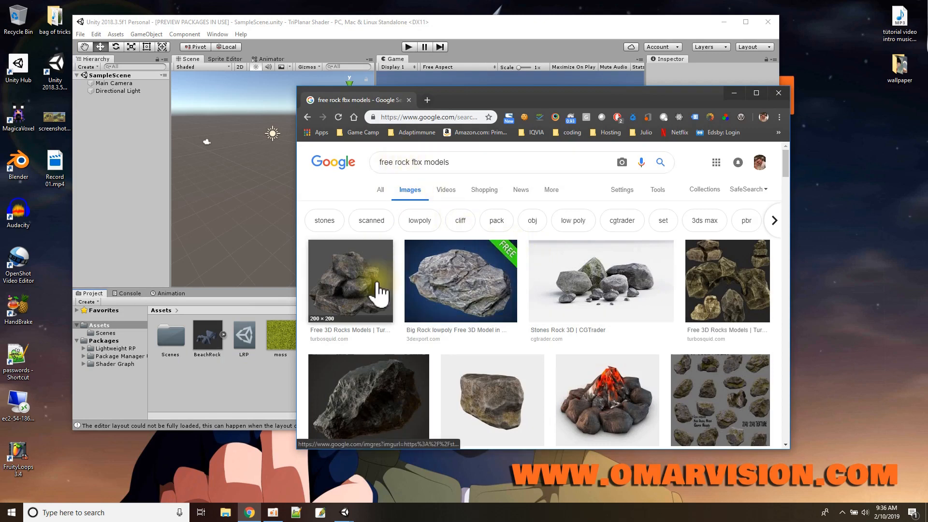
click(364, 284)
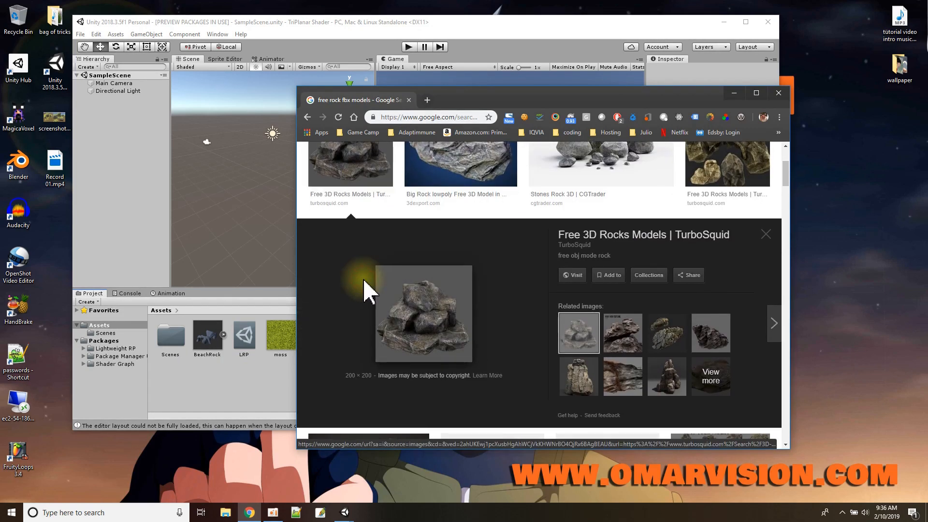
click(767, 238)
scroll(489, 186, up, 3)
- Open TurboSquid's Free Rock FBX Models listing from the web results and view the free Rock arch model
click(381, 193)
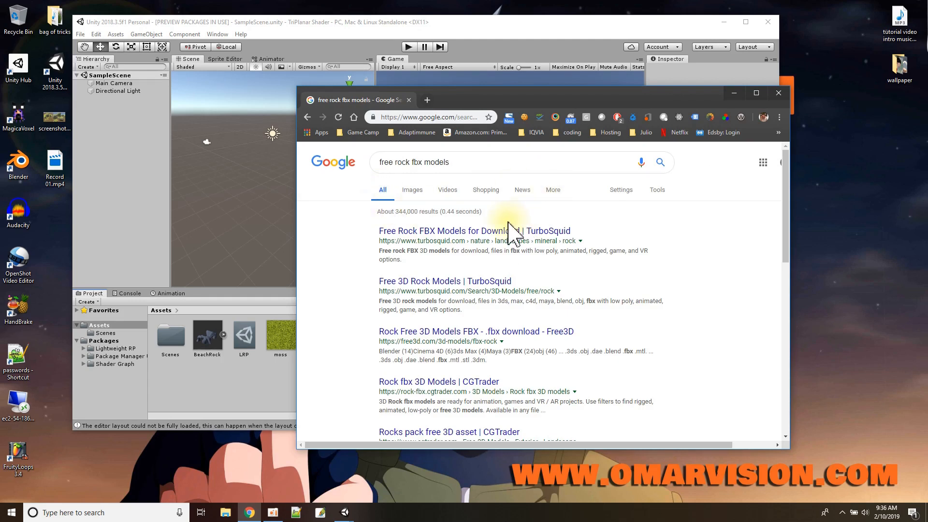
click(408, 232)
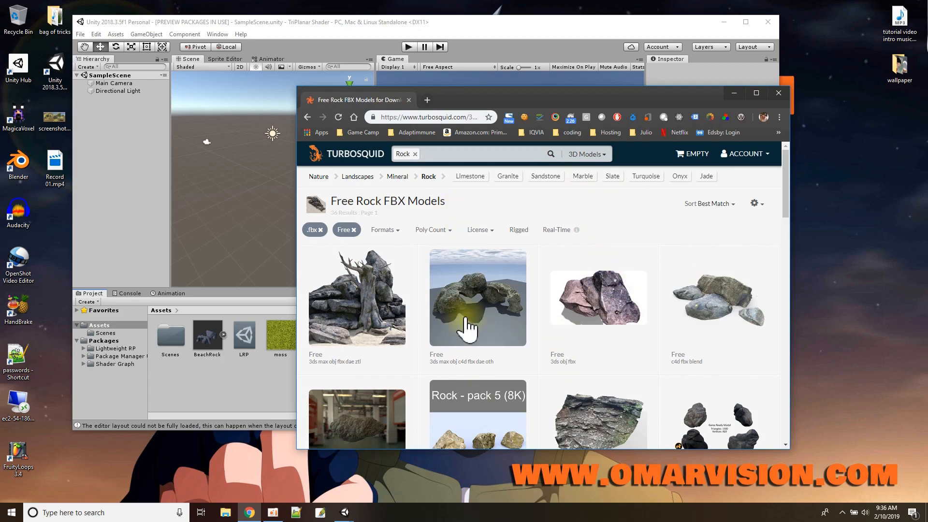
mouse_move(469, 326)
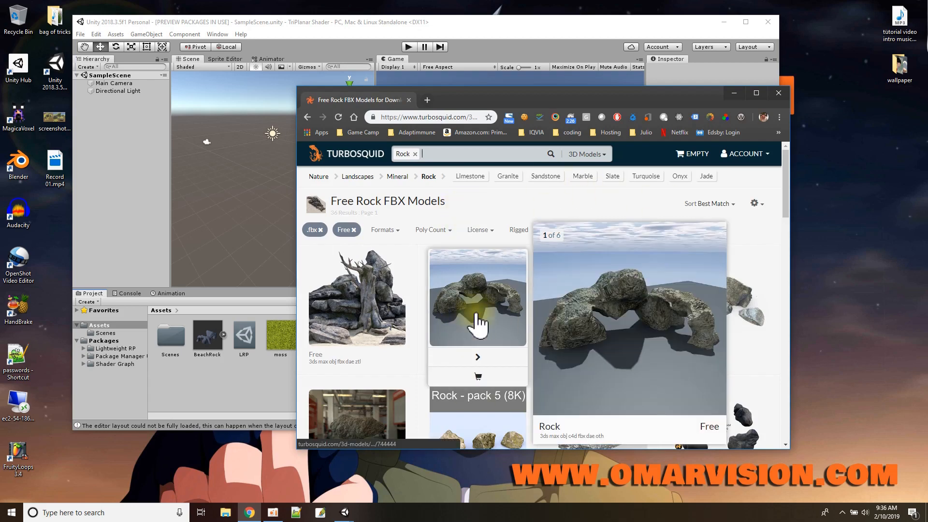
click(480, 312)
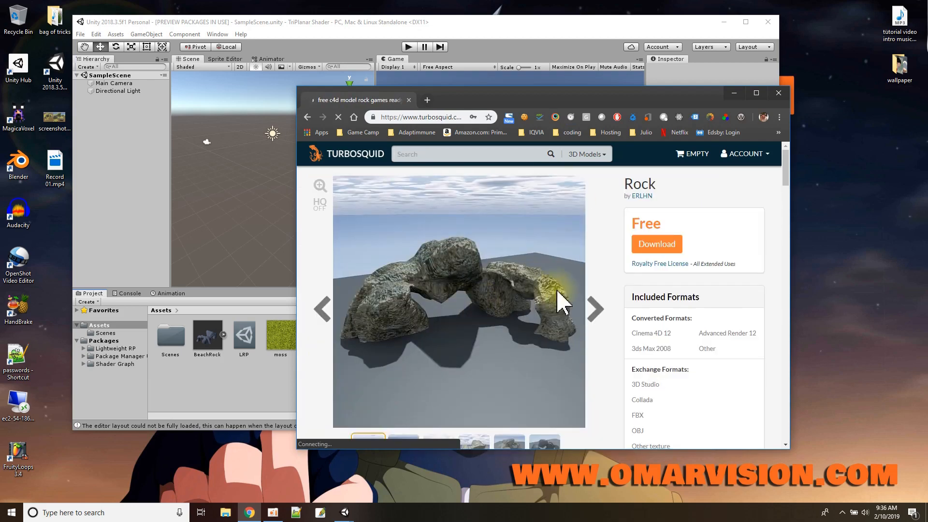
- Check the Rock model's included formats and proceed to its download files
scroll(667, 309, down, 3)
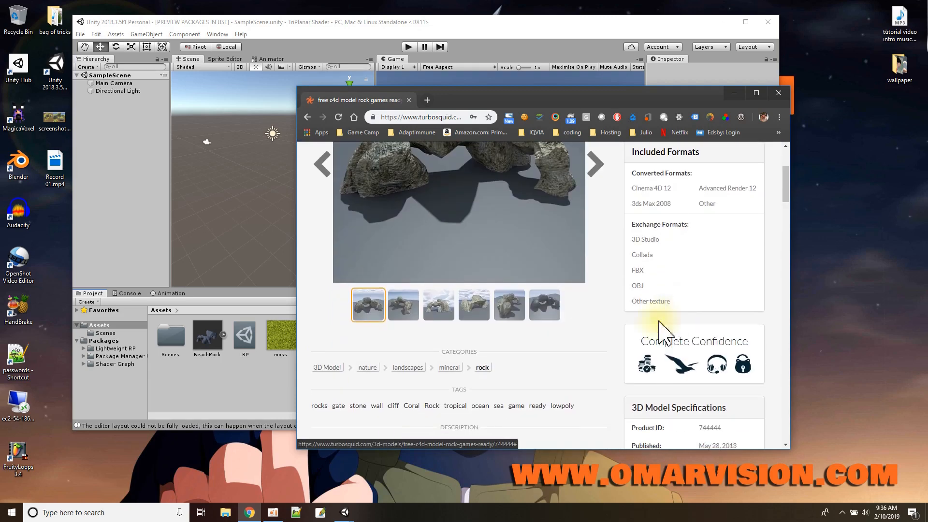
scroll(652, 290, up, 3)
click(655, 244)
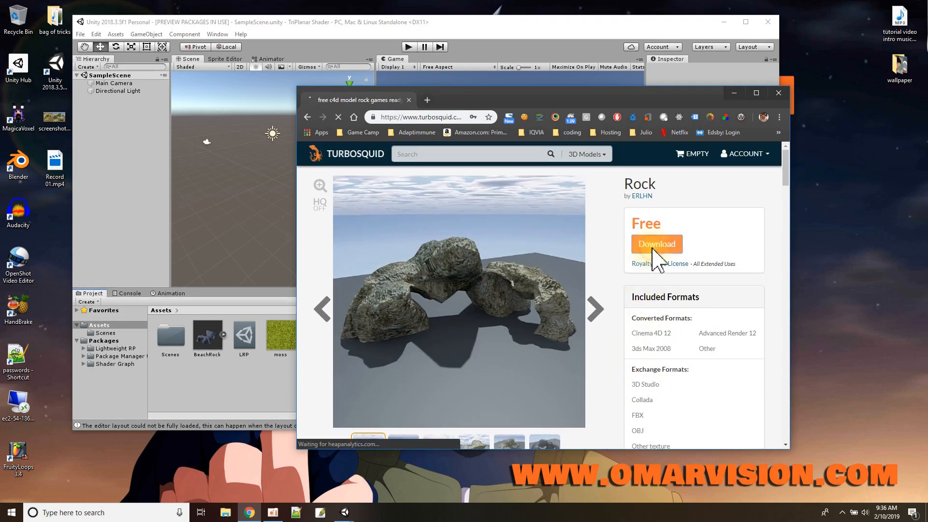
- Show all file formats offered for Rock - Large in the TurboSquid files, and close the browser
scroll(514, 296, down, 3)
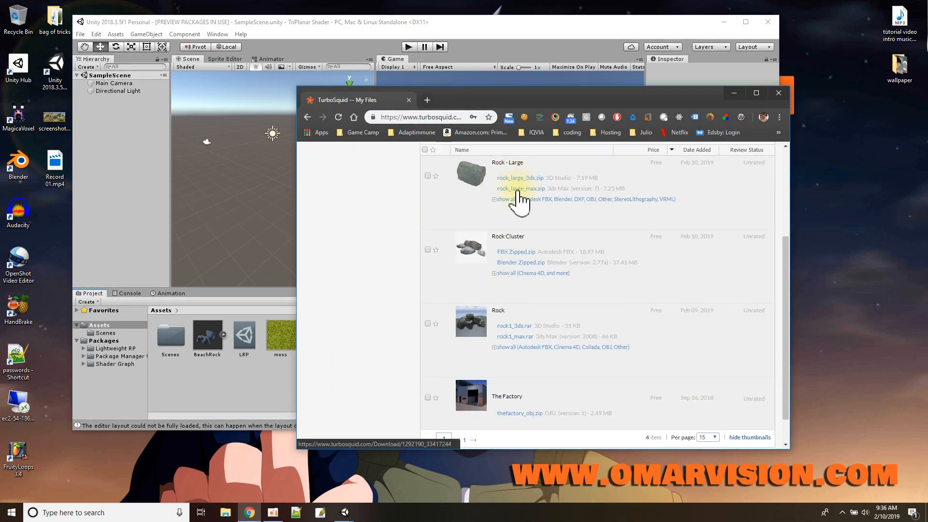
click(493, 200)
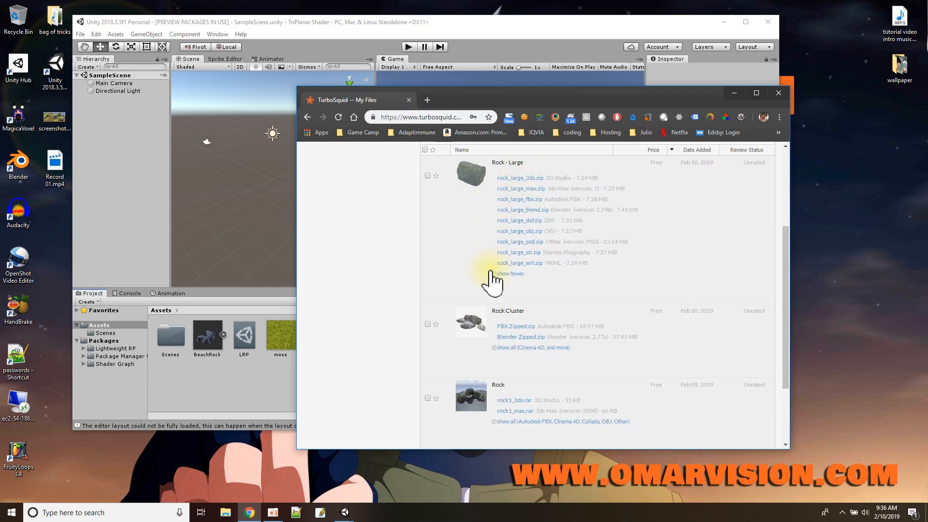
click(778, 94)
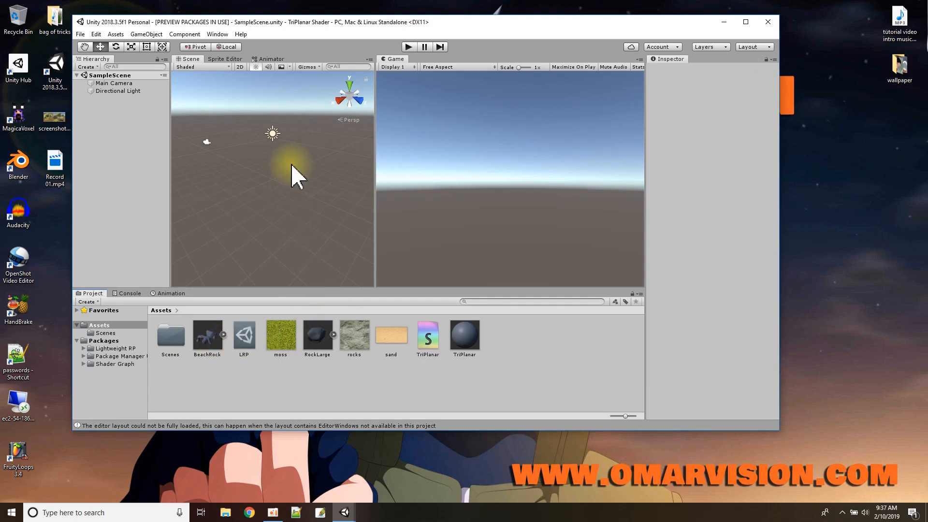
- Add a 3D Plane object to SampleScene
right_click(132, 76)
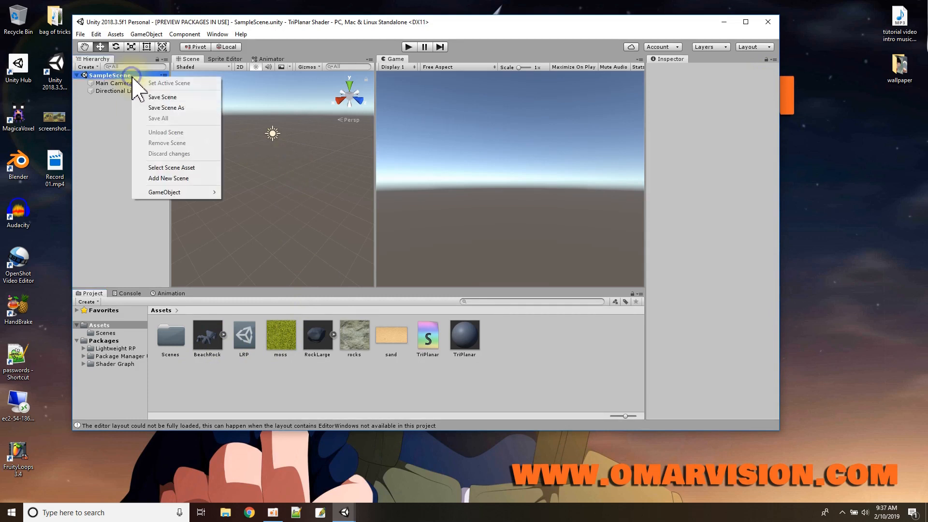
mouse_move(213, 192)
mouse_move(238, 204)
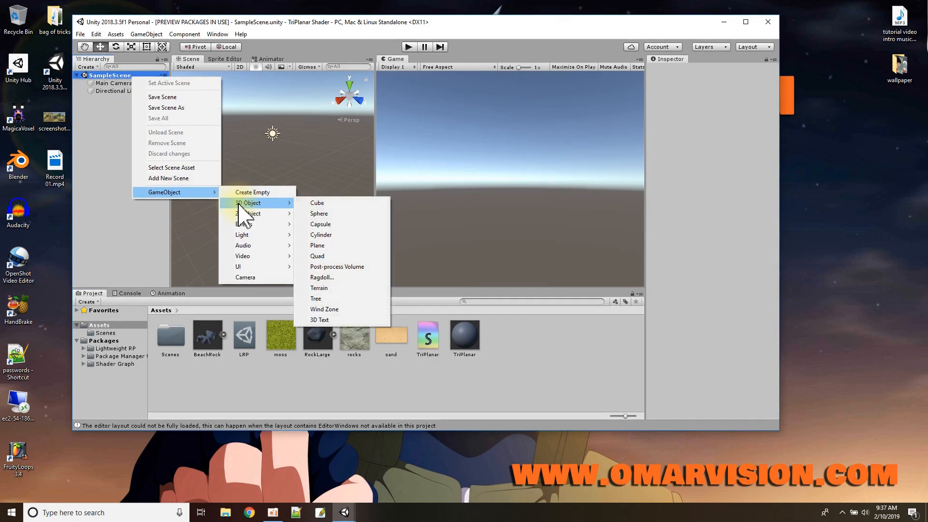
click(326, 244)
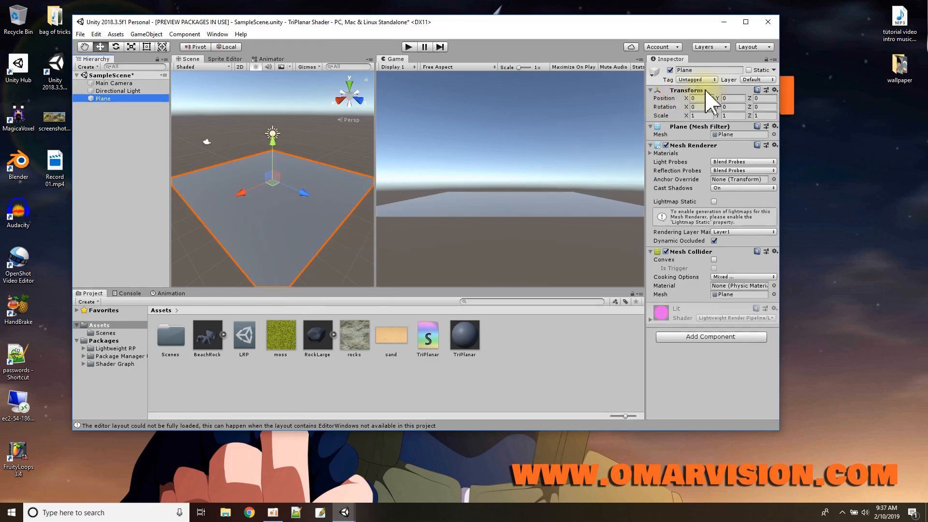
- Apply the sand texture to the plane and place the BeachRock model on it in the scene
click(392, 336)
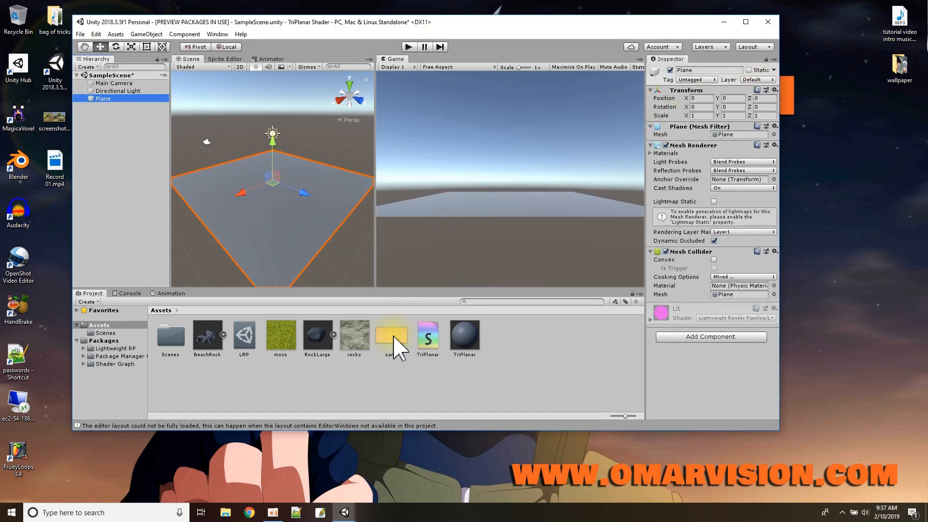
drag(394, 344, 269, 241)
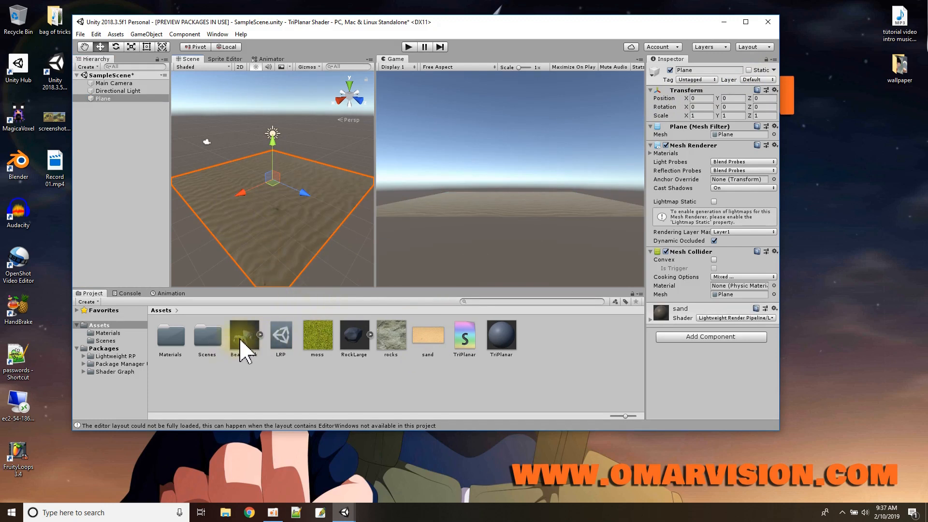
drag(241, 343, 256, 200)
- Set the plane's scale to 50 in X and 50 in Z
click(309, 227)
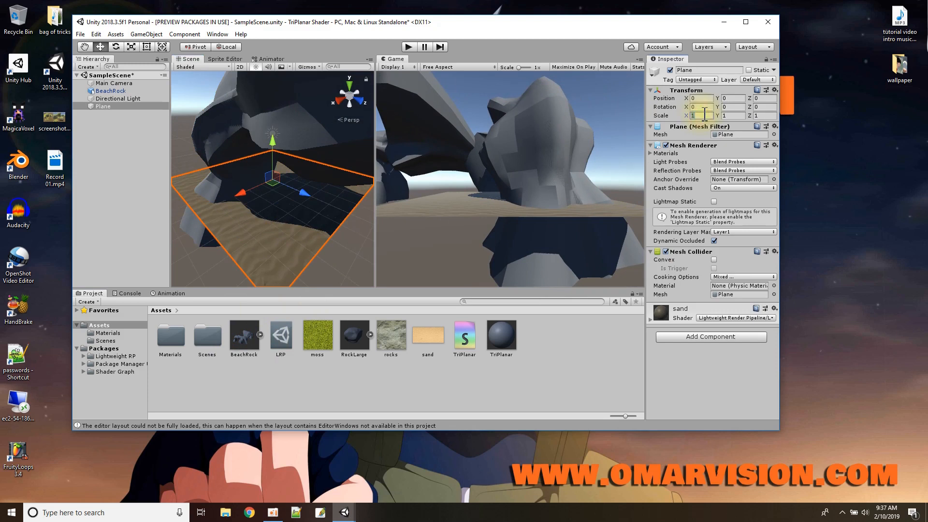
text(50)
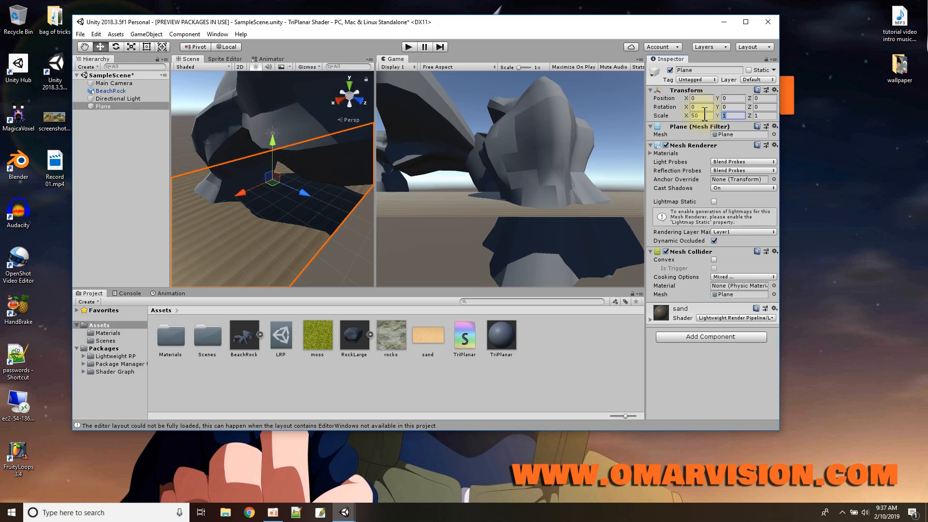
text(50)
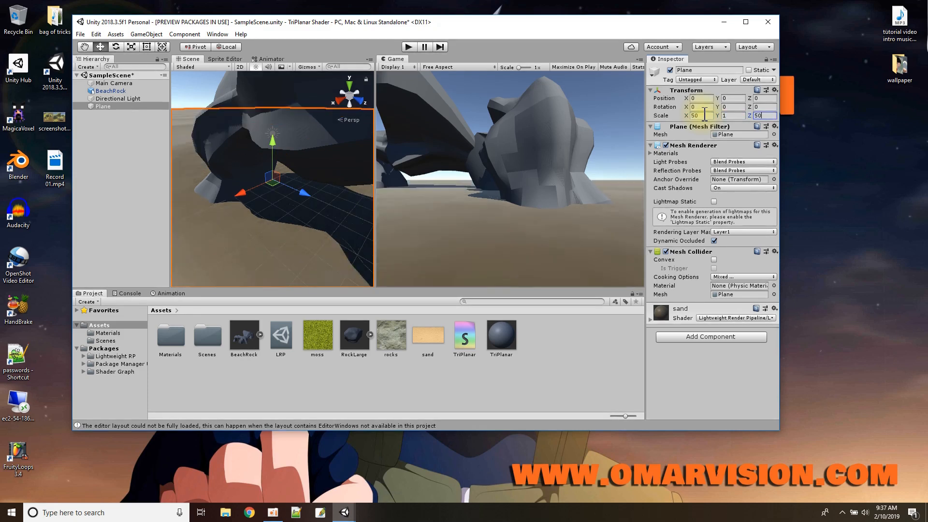
- Set the sand material's tiling to 10 in X and 10 in Y
click(650, 320)
scroll(710, 343, down, 3)
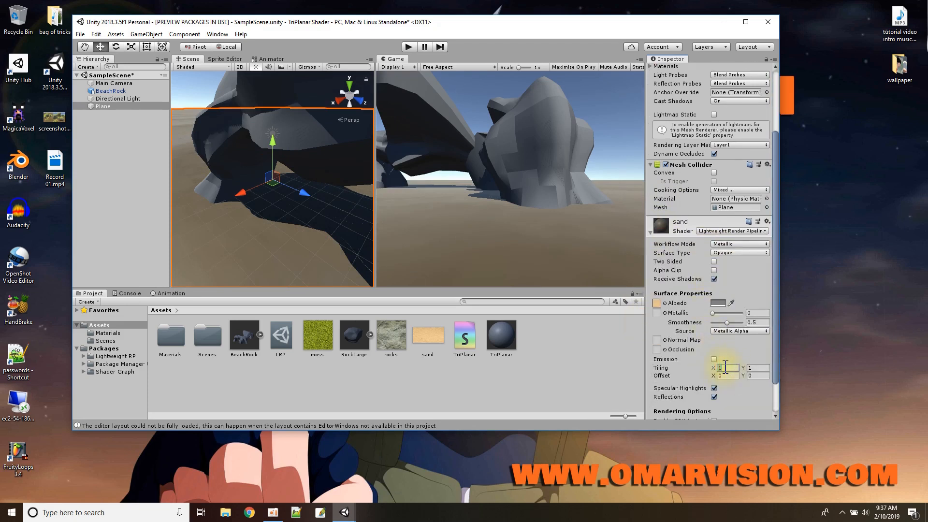
text(0)
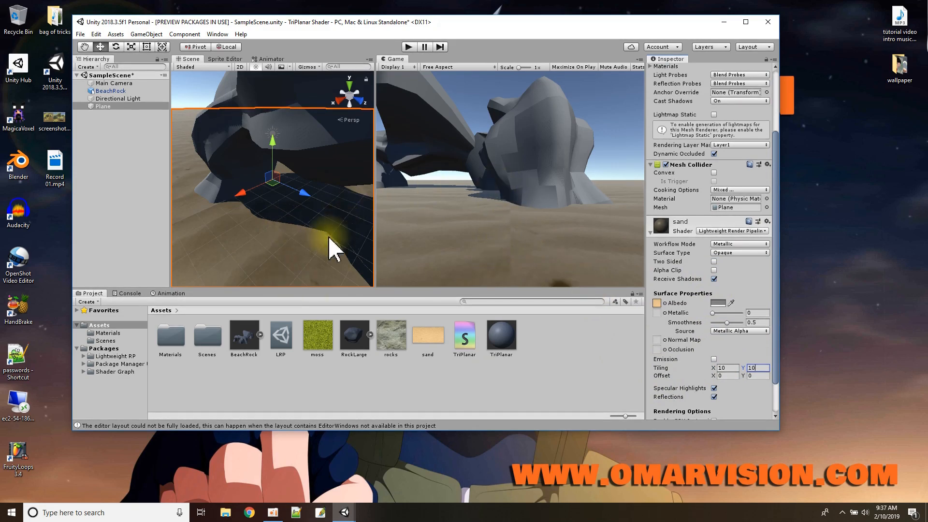
scroll(305, 225, down, 5)
scroll(305, 225, down, 6)
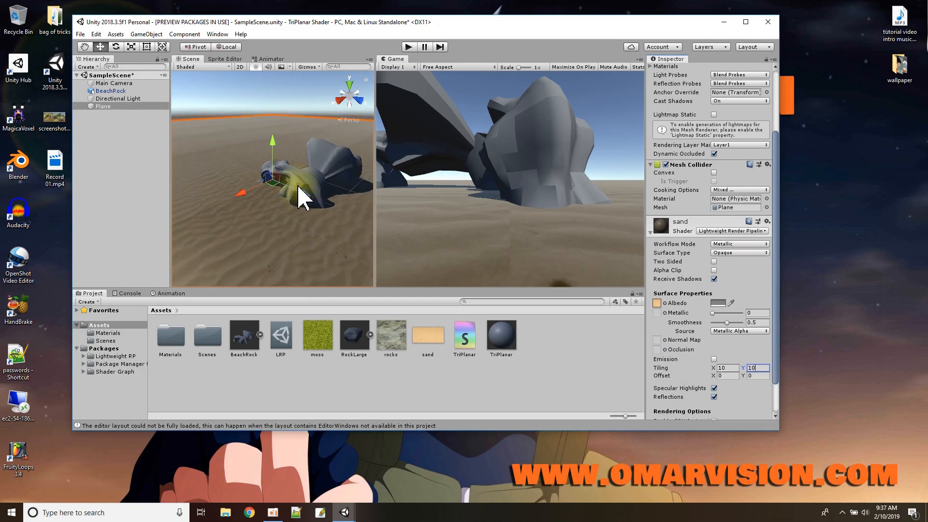
- Set the sand material's offset to about -0.54 in X and 0.27 in Y
alt+drag(305, 214, 741, 234)
drag(275, 233, 337, 223)
scroll(317, 228, up, 5)
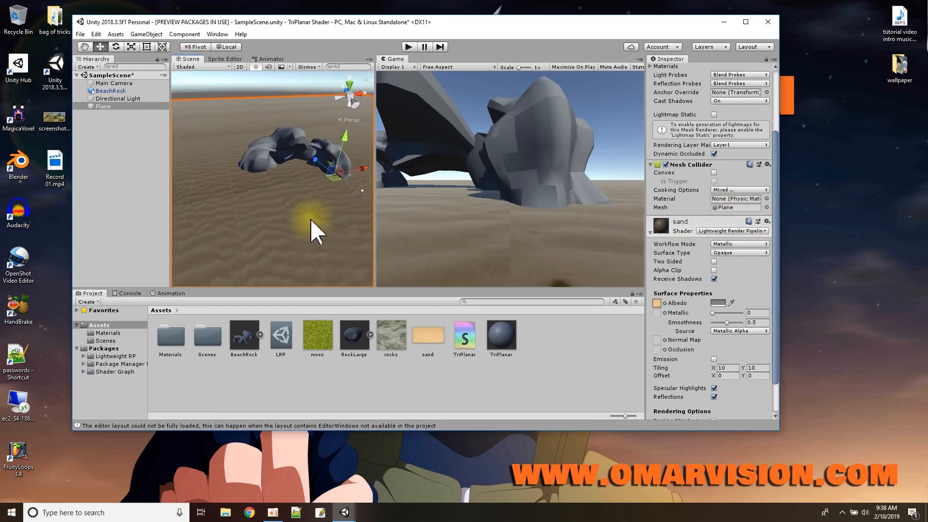
scroll(277, 231, up, 1)
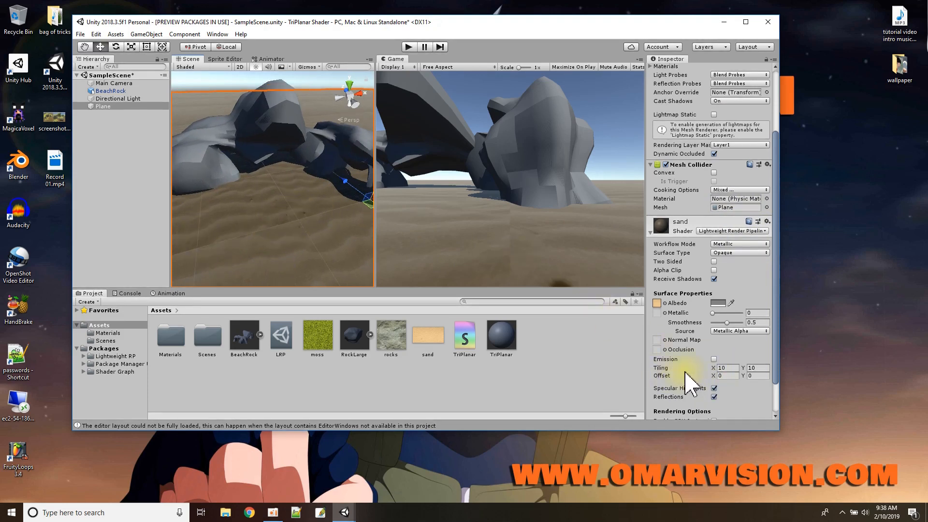
mouse_move(714, 380)
mouse_down()
mouse_move(658, 378)
mouse_move(708, 391)
mouse_move(705, 381)
mouse_up()
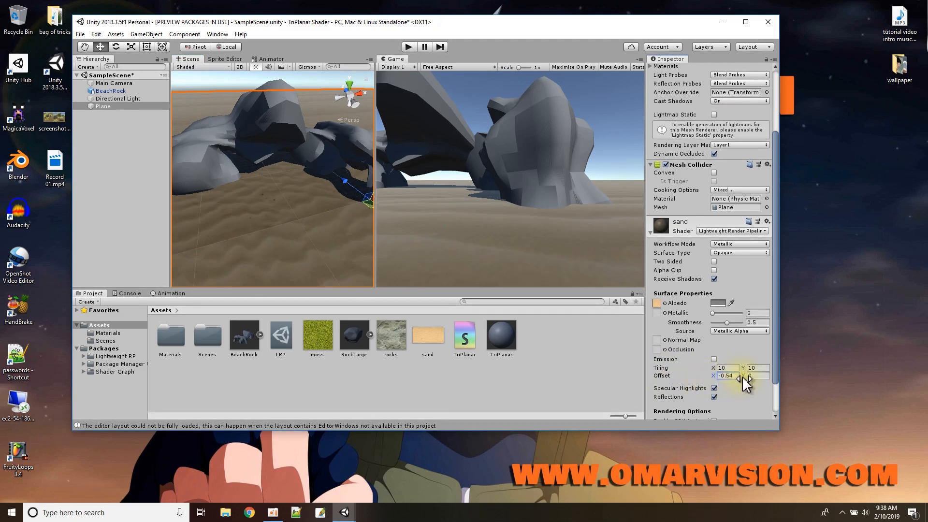
drag(743, 376, 749, 380)
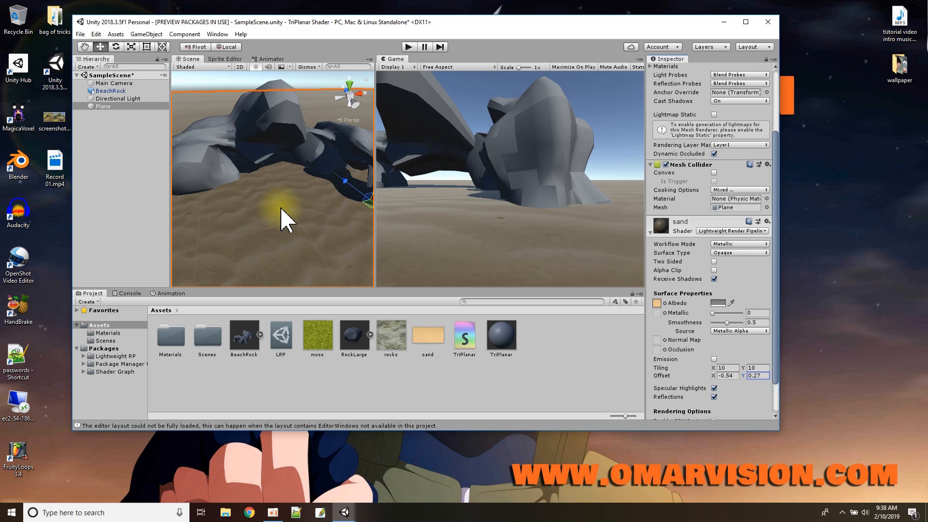
- Frame the beach rocks in the Scene view and align the Main Camera with that view
alt+drag(280, 208, 291, 192)
scroll(291, 192, up, 1)
scroll(291, 192, down, 2)
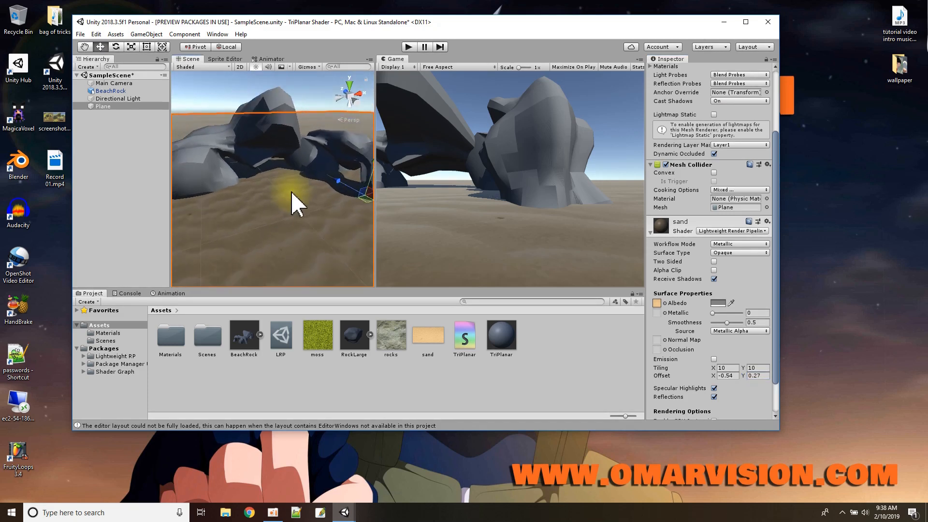
click(114, 83)
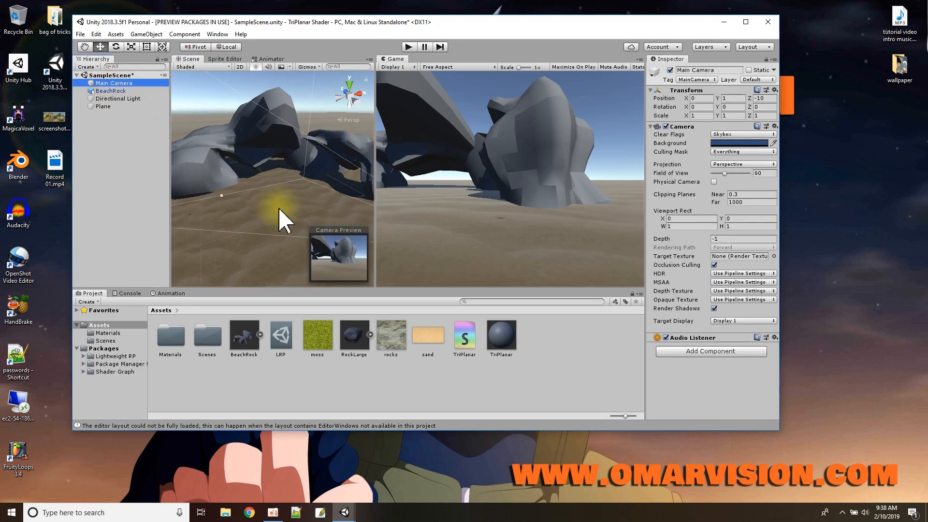
click(116, 34)
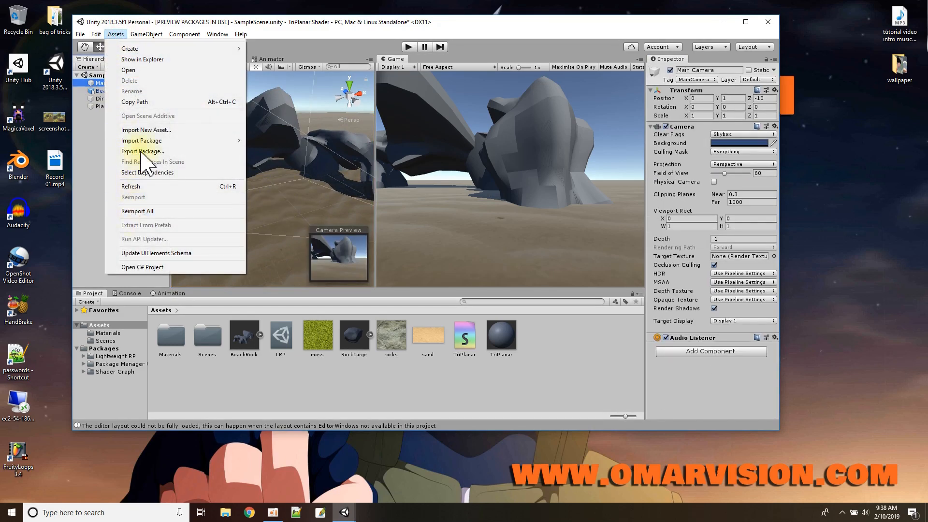
mouse_move(146, 35)
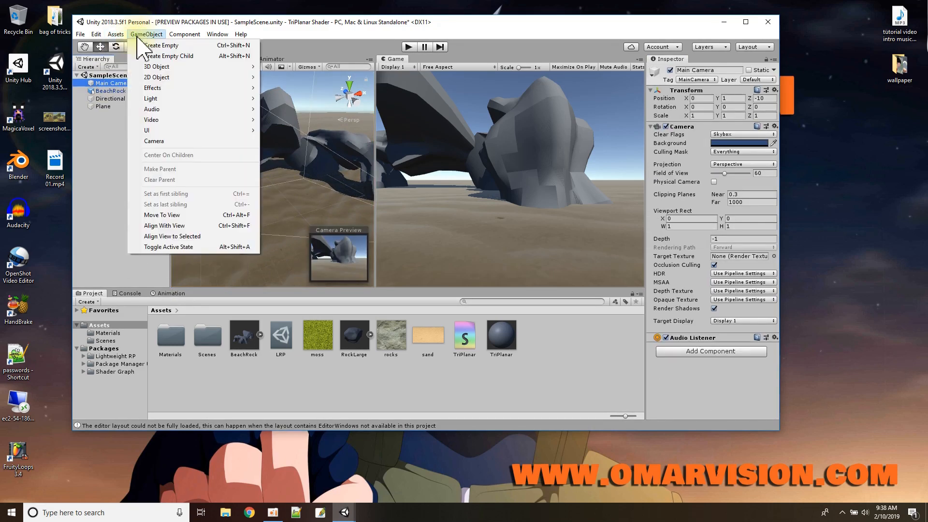
click(164, 226)
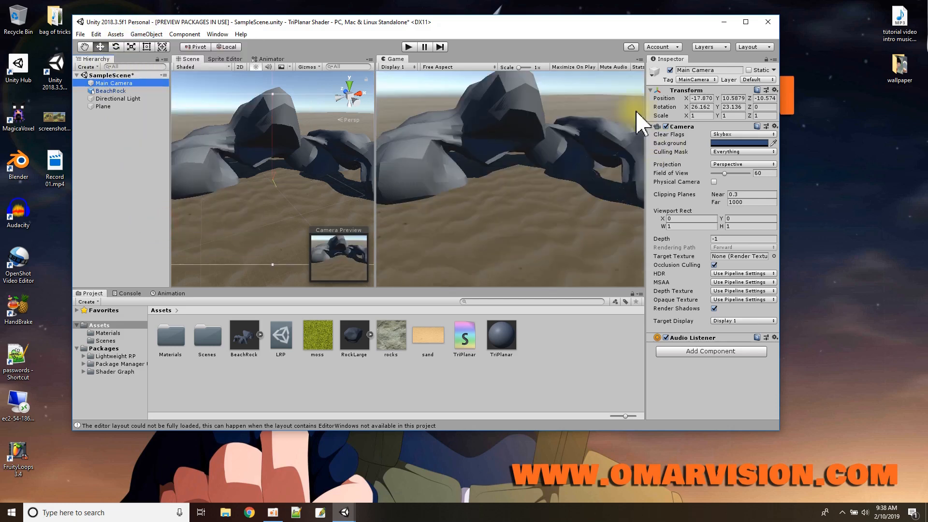
- Apply the TriPlanar material to the BeachRock object
click(109, 106)
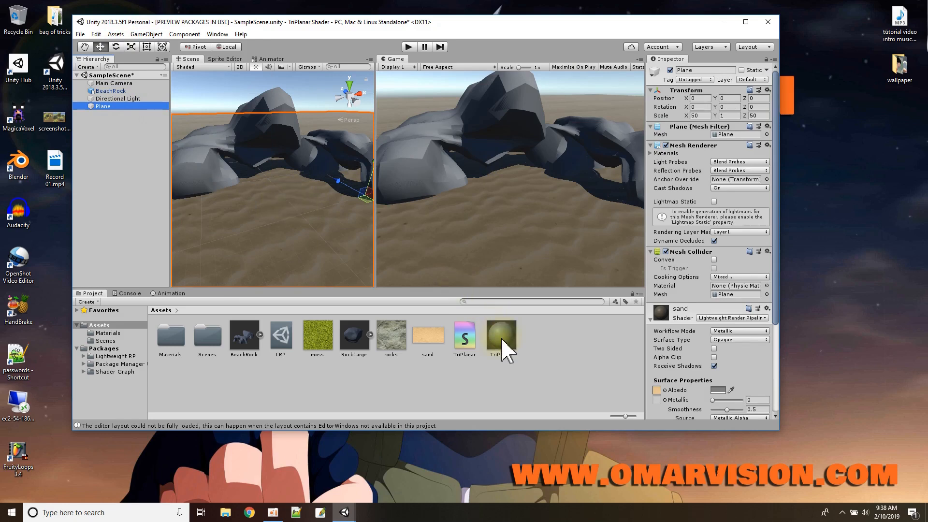
drag(501, 339, 112, 89)
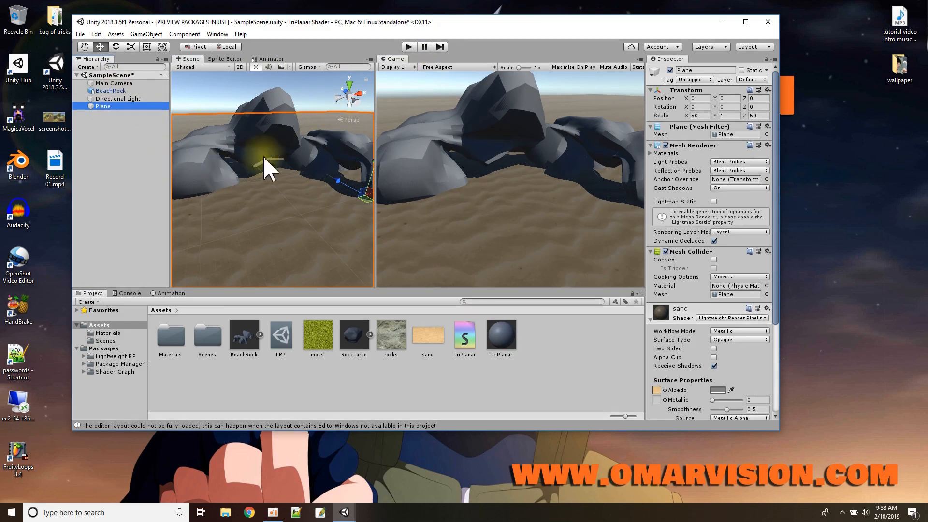
- Place the RockLarge model on the sand in front of the beach rocks and raise it to about 1.54 in Y
drag(354, 336, 275, 207)
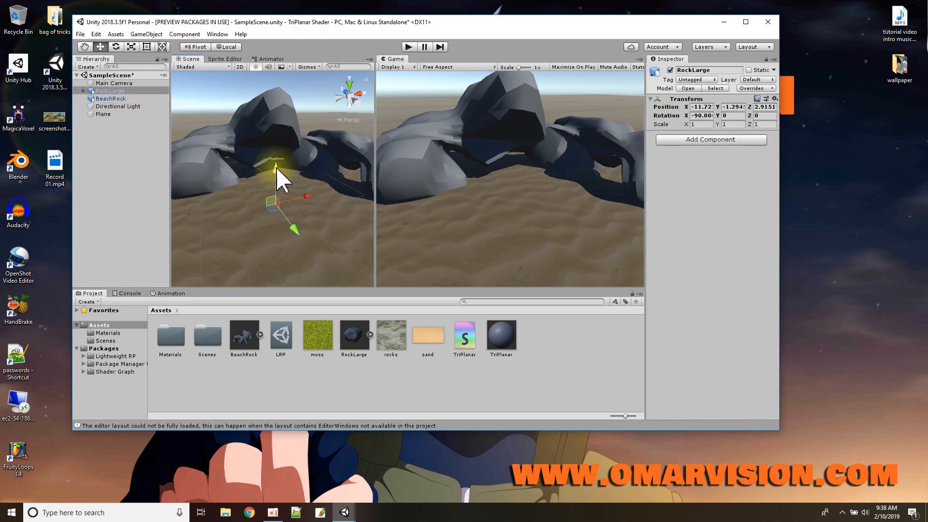
drag(281, 177, 279, 170)
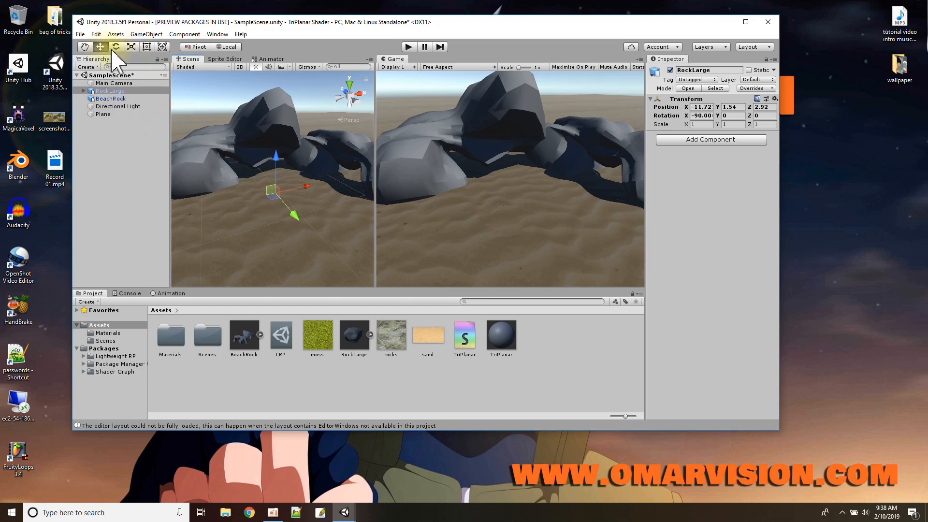
- Scale the RockLarge model uniformly to about 505.61
drag(275, 194, 642, 174)
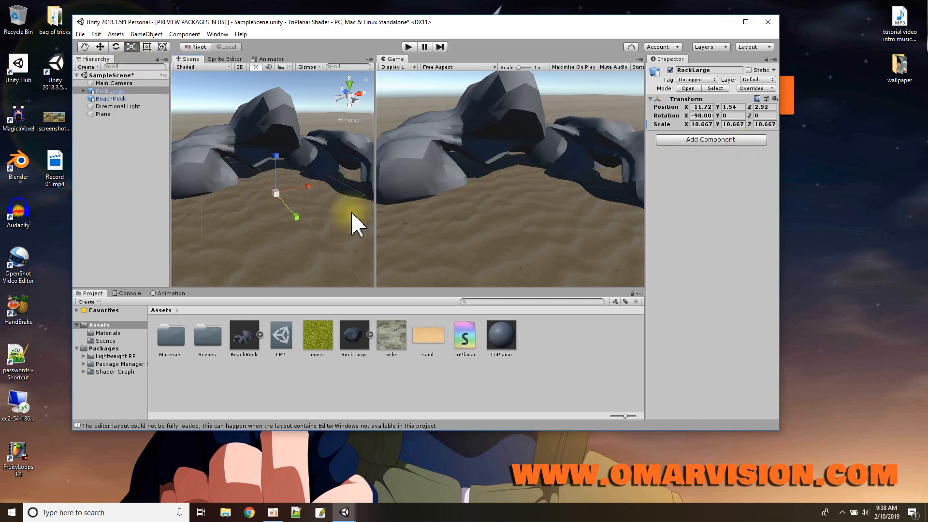
drag(276, 194, 689, 141)
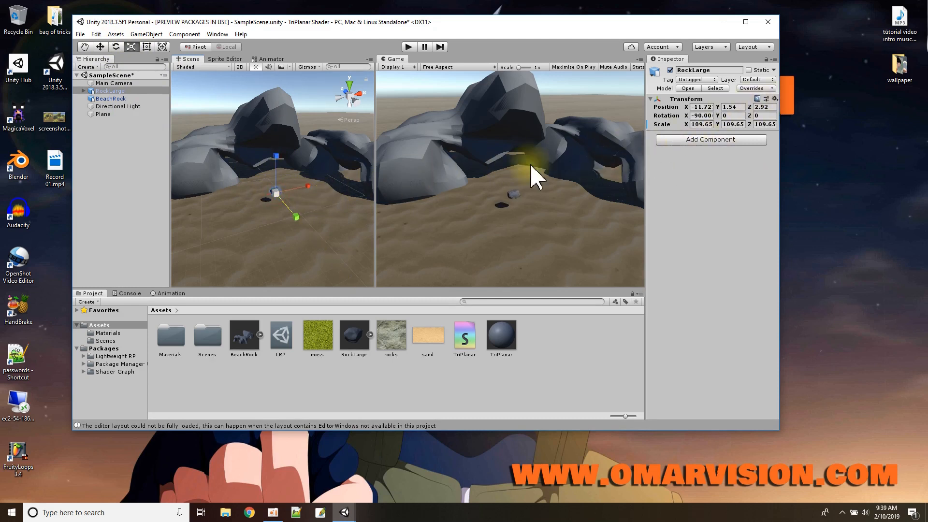
drag(277, 192, 480, 166)
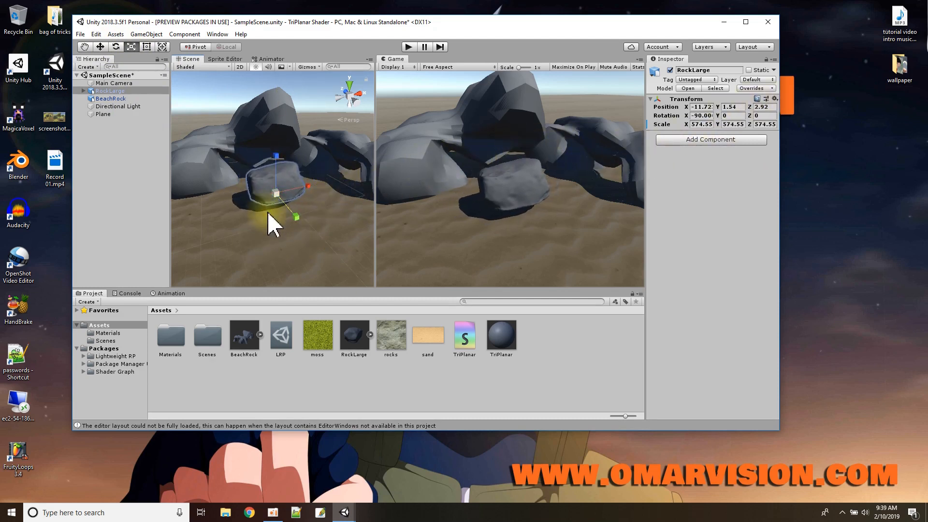
drag(275, 192, 269, 198)
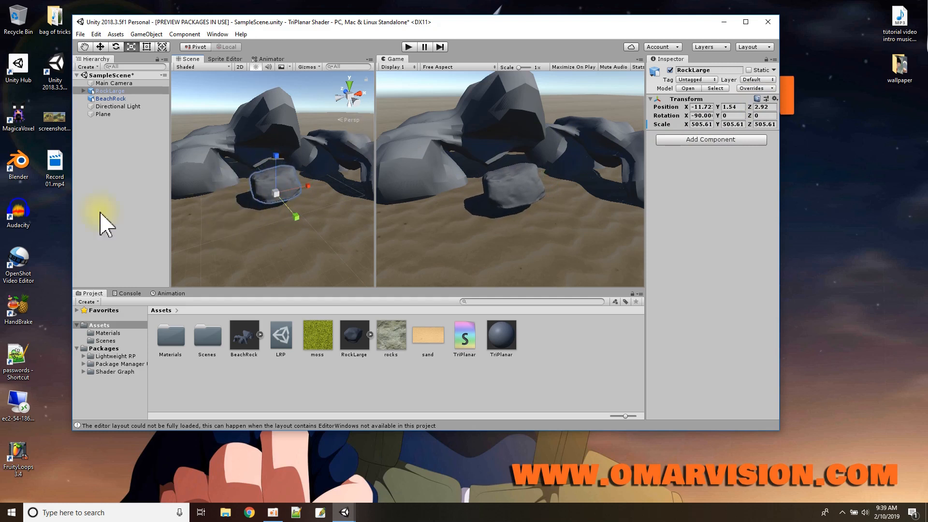
- Add a 3D Cube object to SampleScene and scale it uniformly to about 1.54
right_click(109, 76)
mouse_move(160, 191)
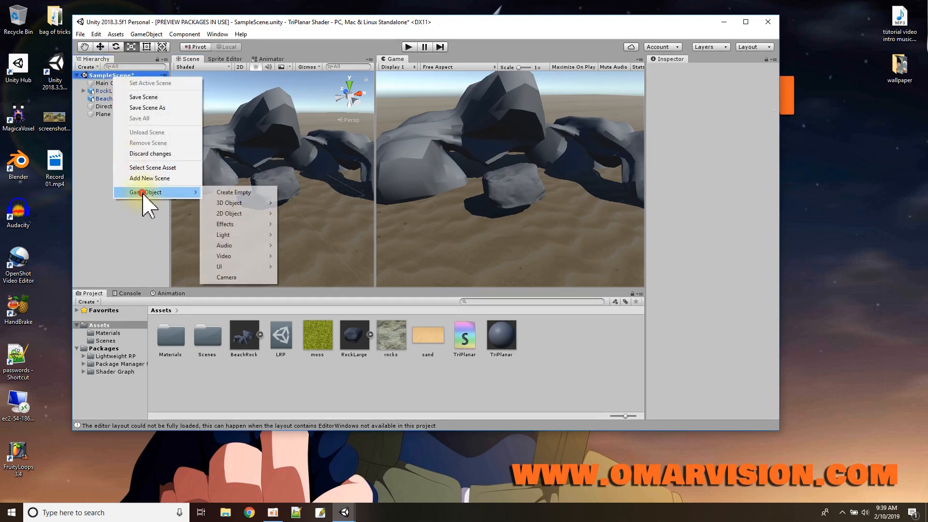
click(228, 202)
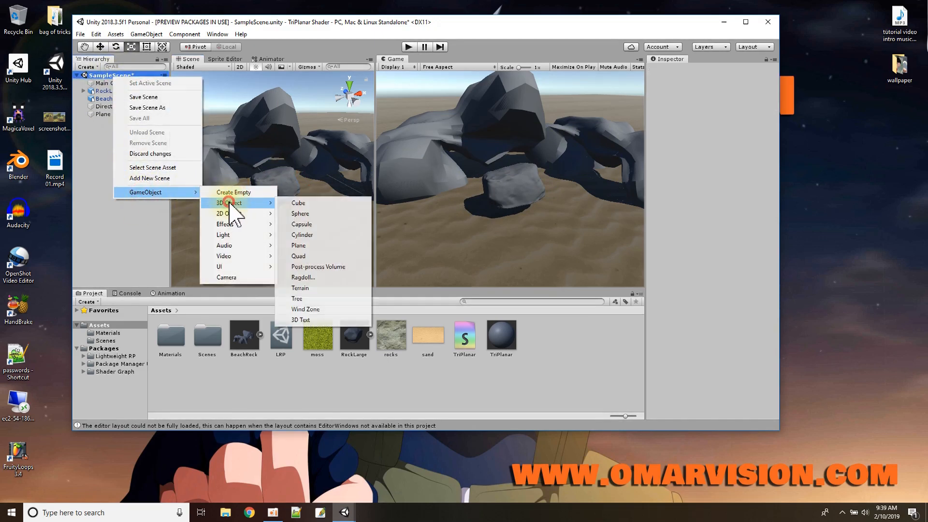
click(306, 205)
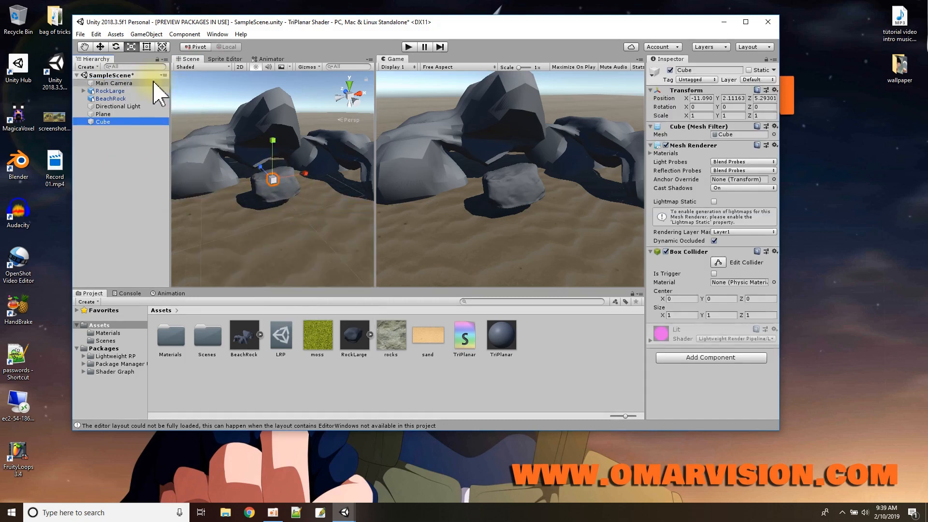
key(r)
drag(273, 180, 298, 171)
- Move the cube beside RockLarge to about -6.25 in X and 1.16 in Z, and save the scene
click(100, 46)
drag(269, 198, 229, 223)
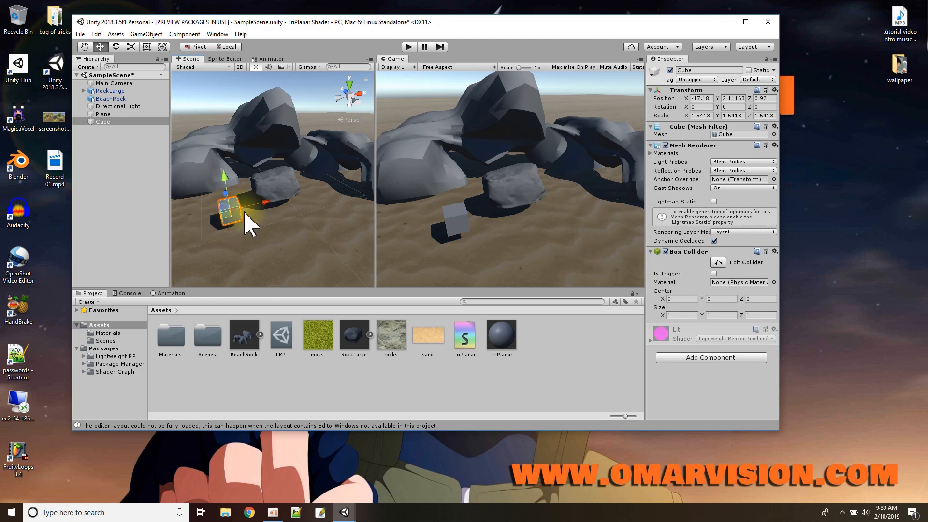
drag(228, 214, 323, 197)
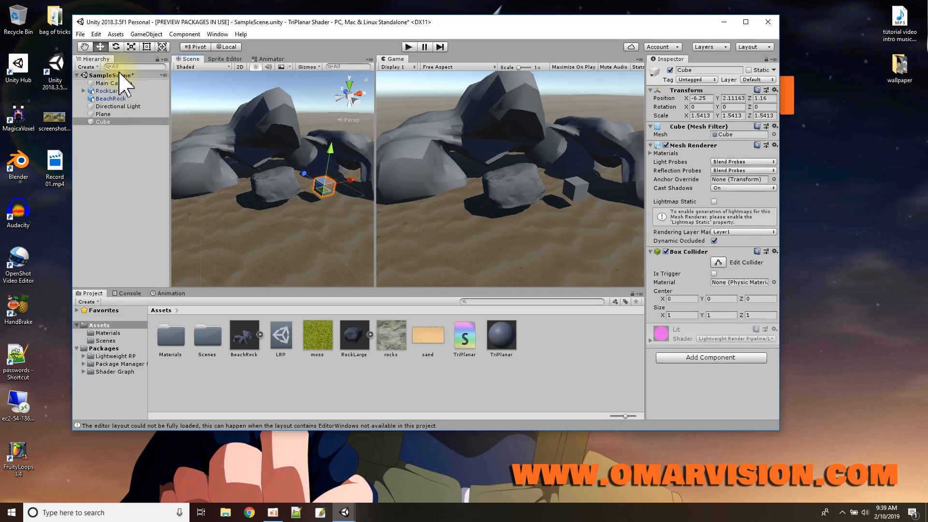
click(80, 34)
click(94, 70)
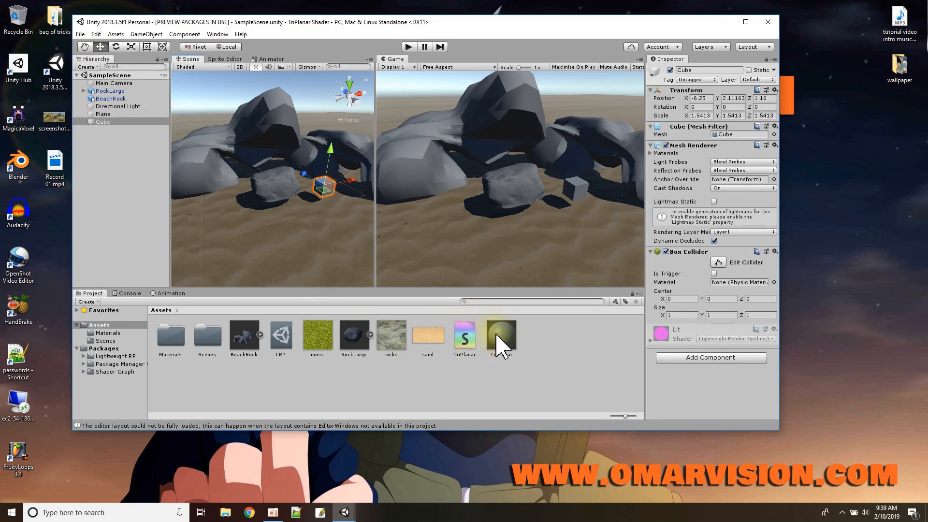
- Apply the TriPlanar material to the cube and open the TriPlanar shader graph for editing
drag(497, 339, 115, 126)
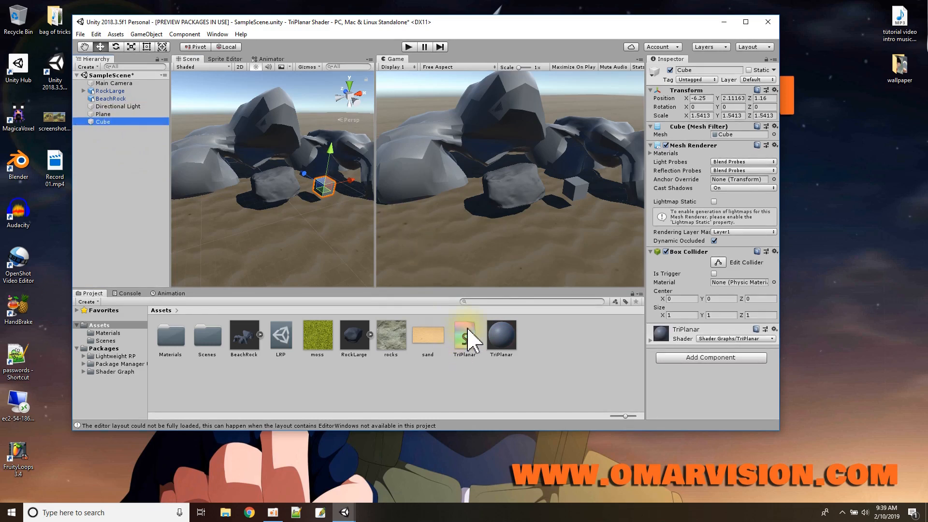
drag(379, 21, 317, 15)
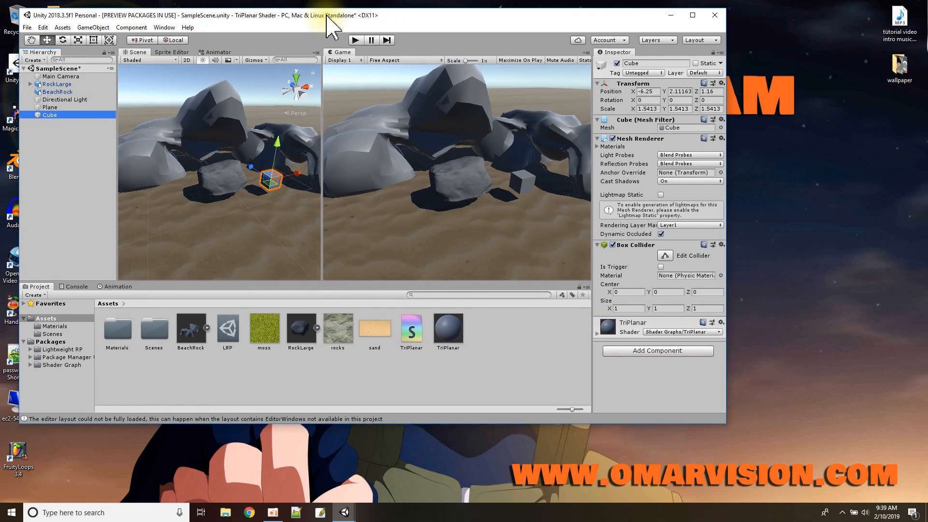
click(404, 333)
double_click(407, 334)
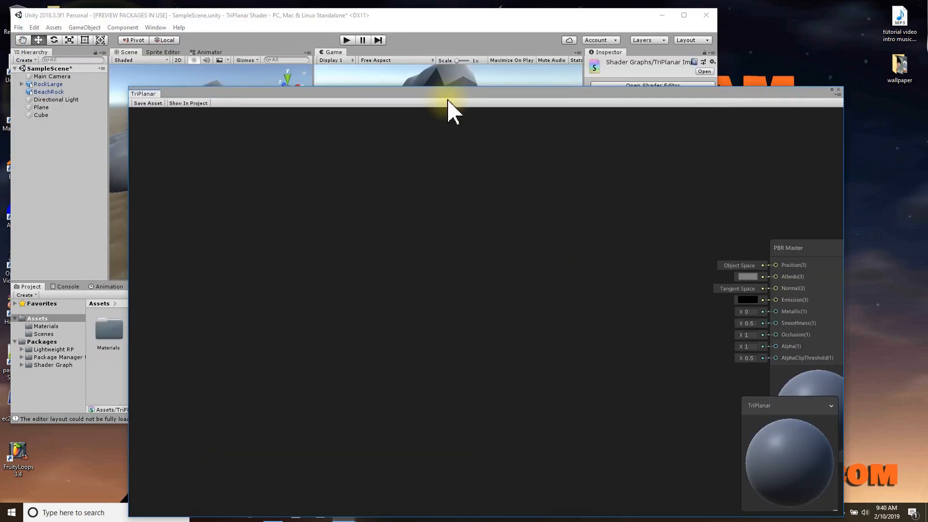
- Move the TriPlanar preview above the PBR Master node, collapse it, and reposition the PBR Master node just beneath it
drag(448, 95, 497, 73)
drag(825, 390, 800, 103)
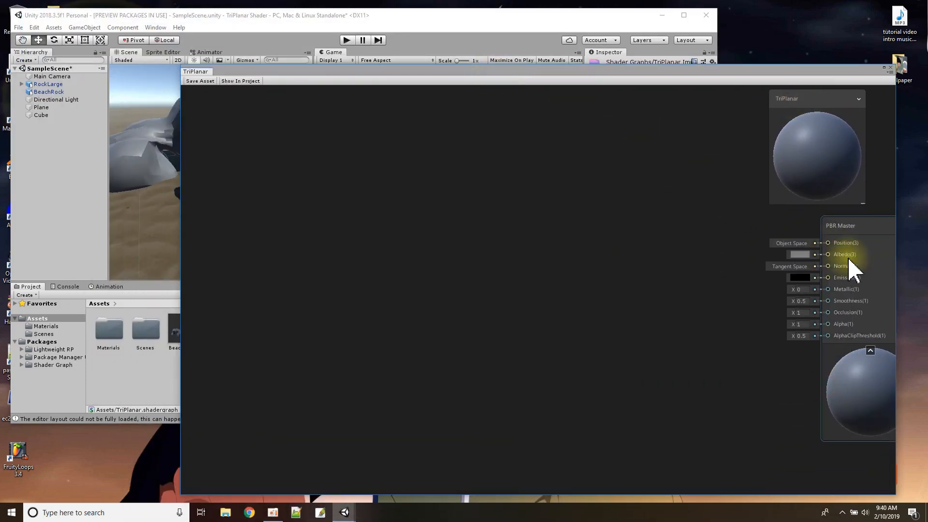
drag(856, 227, 790, 210)
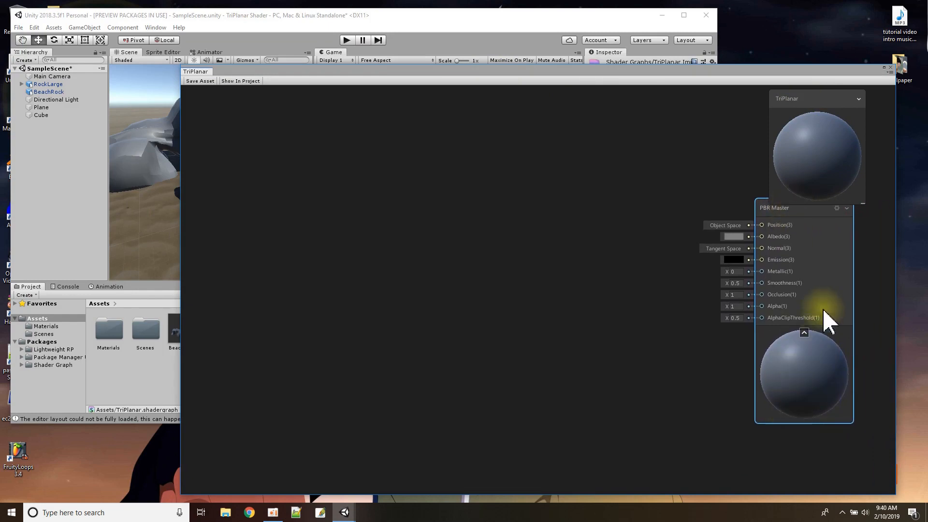
click(858, 98)
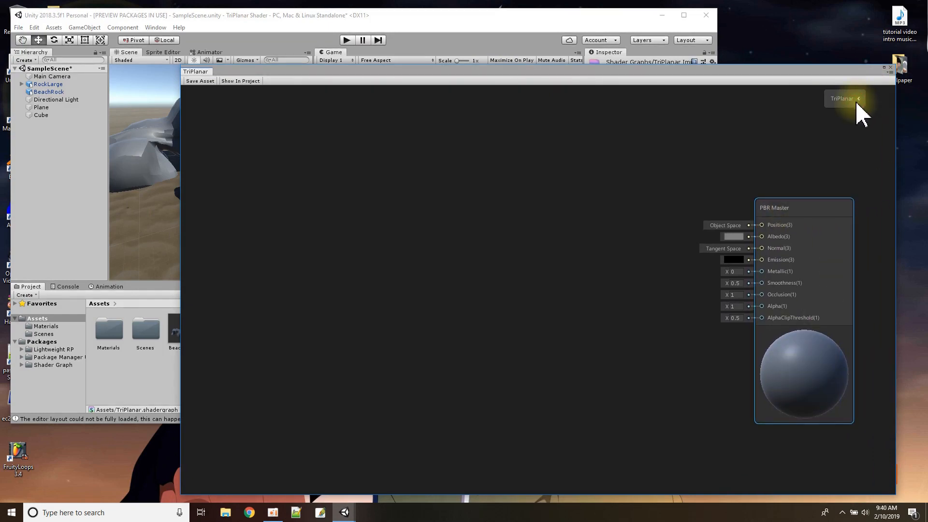
drag(784, 209, 808, 166)
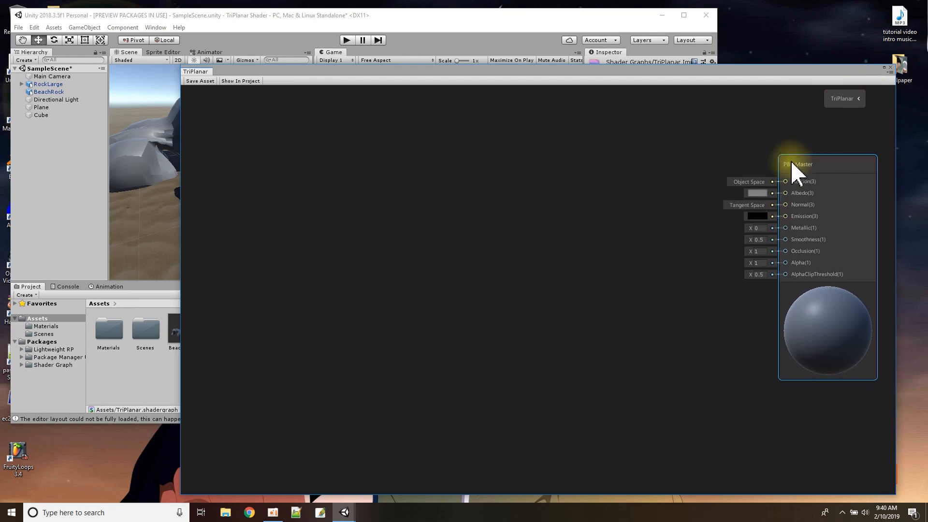
drag(590, 70, 599, 44)
scroll(427, 265, down, 5)
middle_drag(427, 271, 657, 244)
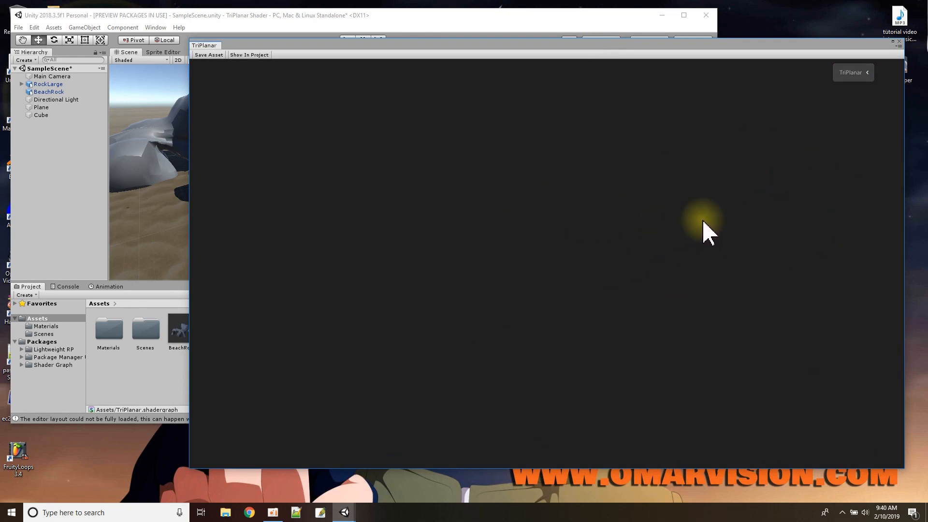
middle_drag(404, 296, 244, 293)
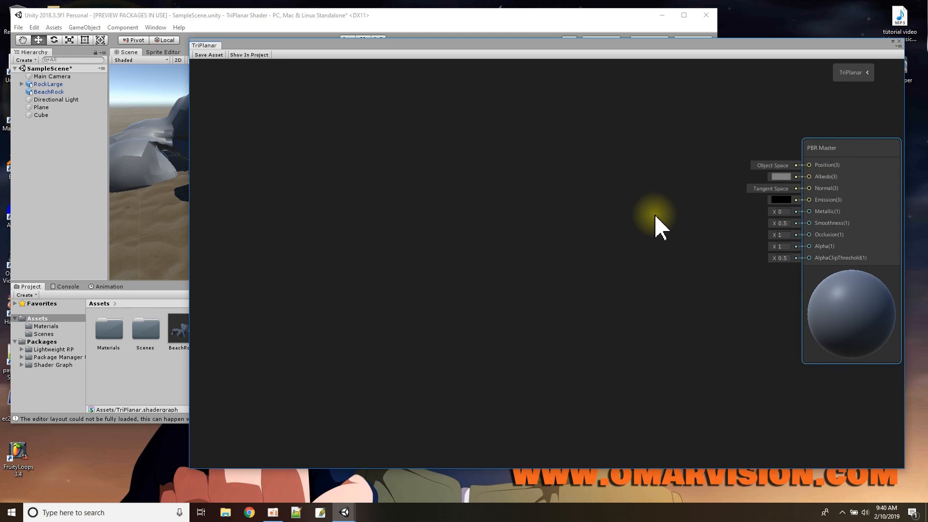
- Add a Texture 2D Asset node to the graph, assign it the moss texture, and place it well before the PBR Master
right_click(280, 143)
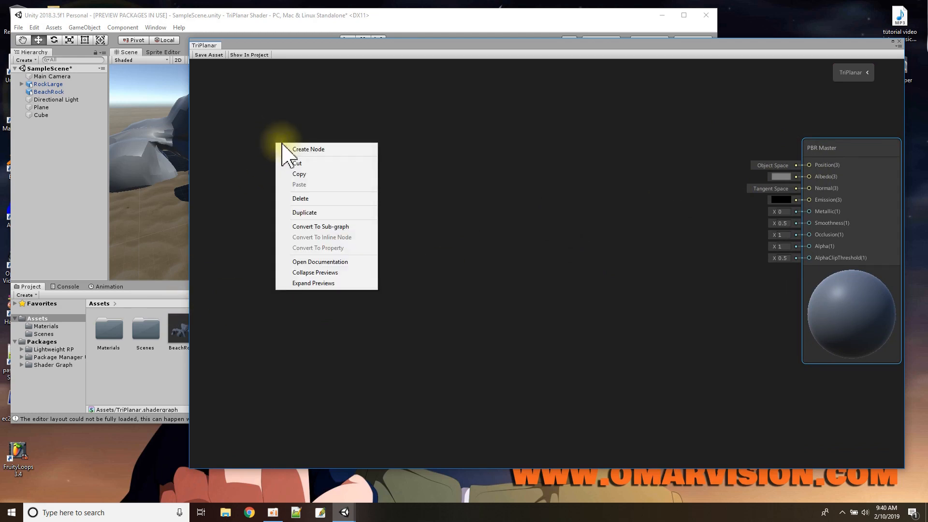
click(305, 150)
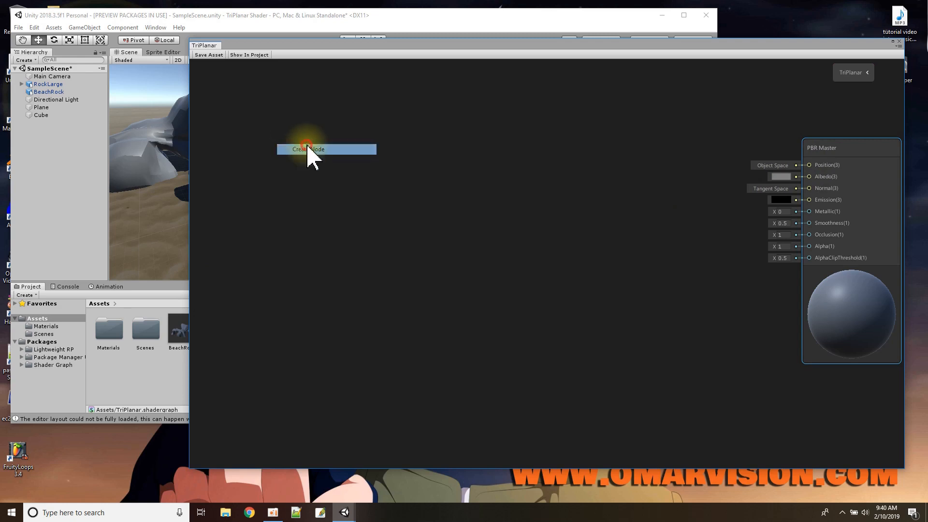
text(Textiure)
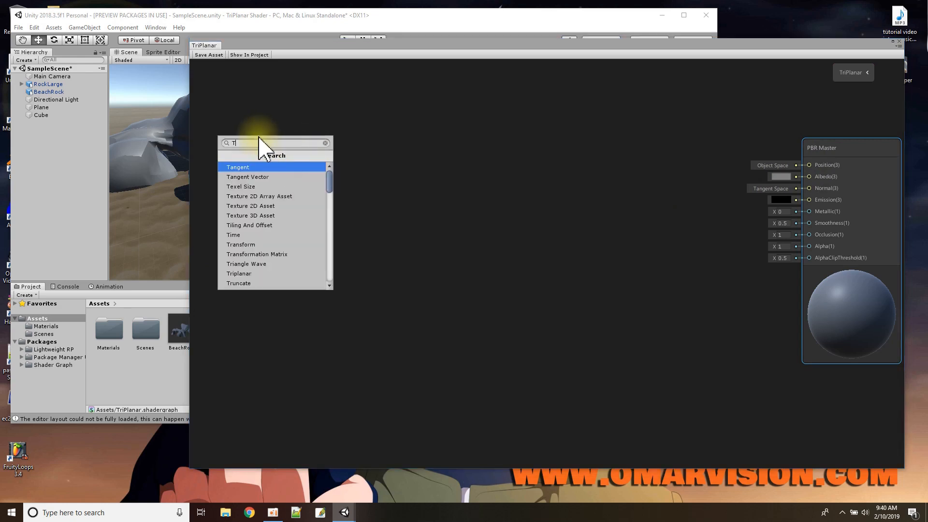
key(BackSpace)
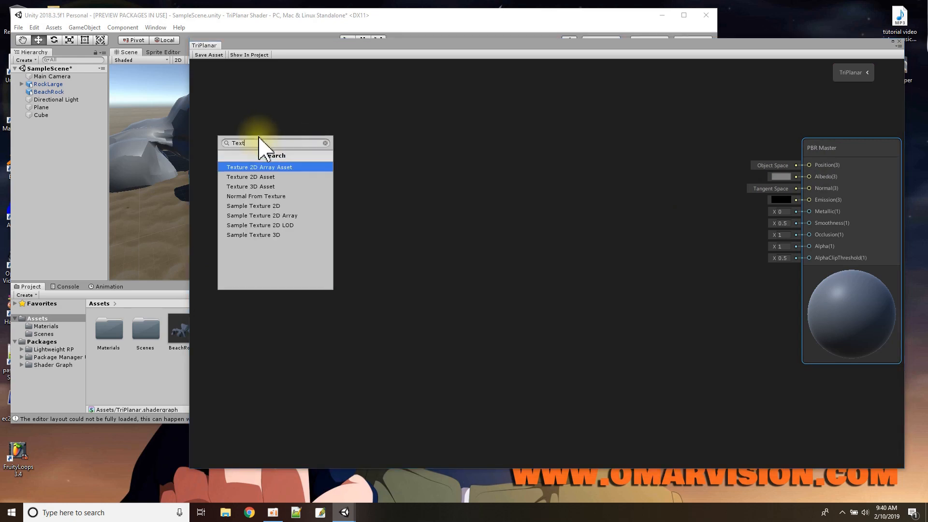
click(267, 177)
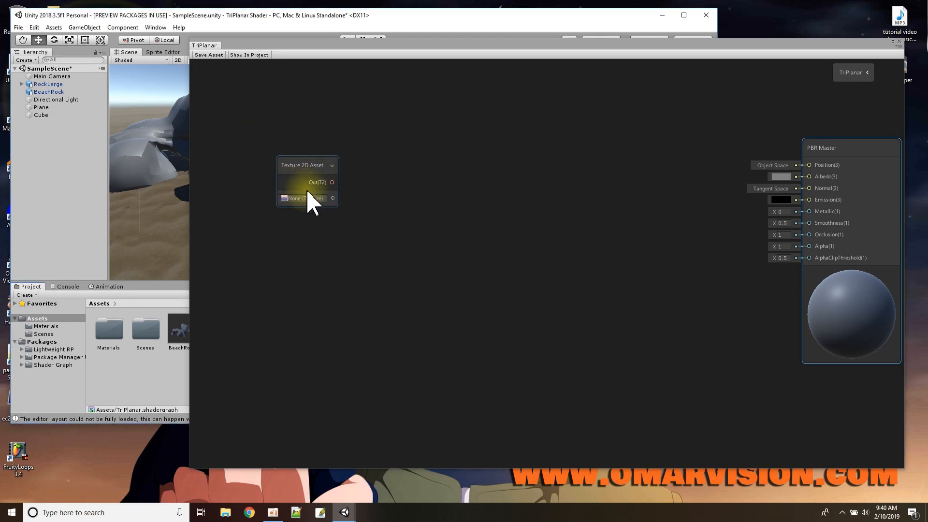
click(333, 198)
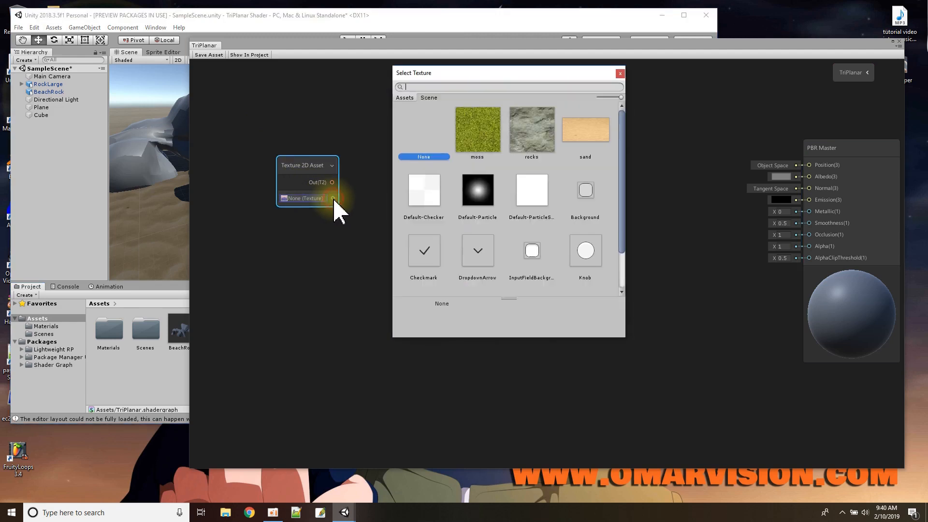
double_click(483, 142)
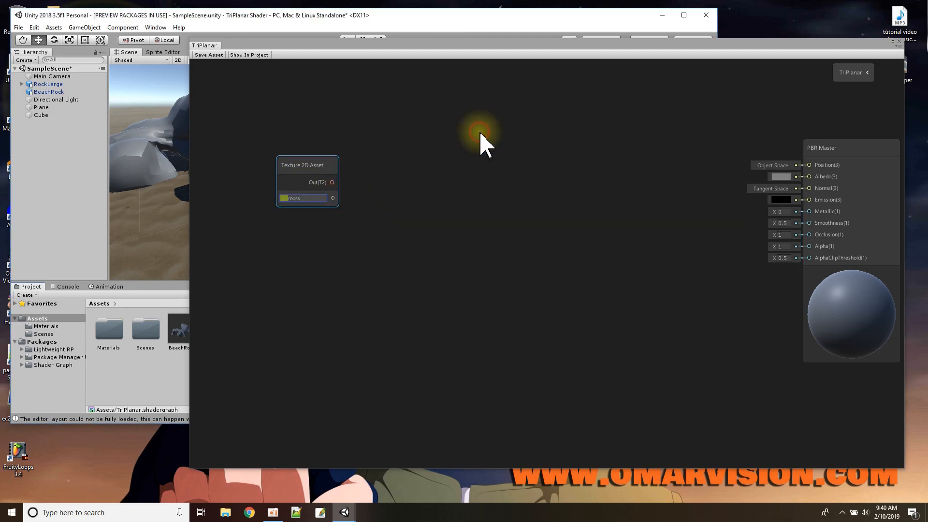
drag(298, 164, 310, 146)
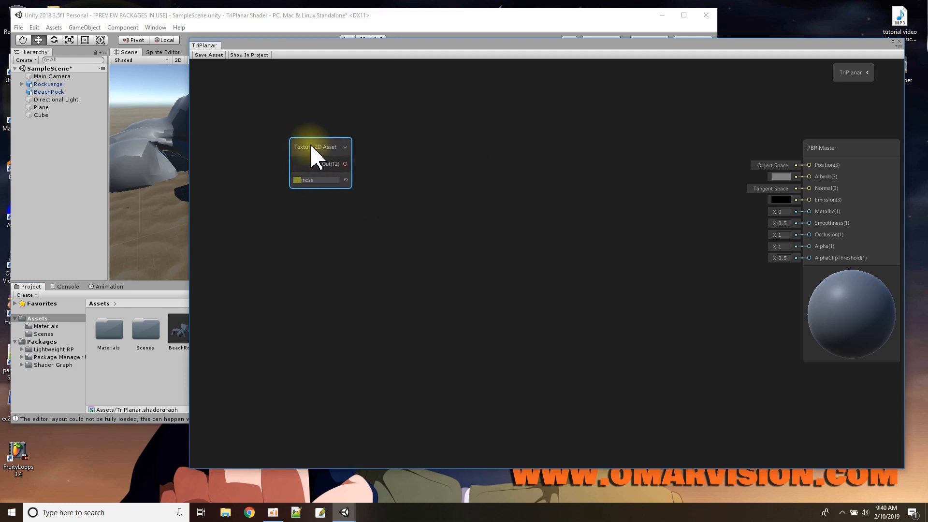
- Route the moss texture through a new Sample Texture 2D node, connect its RGBA output to the PBR Master's Albedo, and save the shader asset
drag(347, 164, 812, 179)
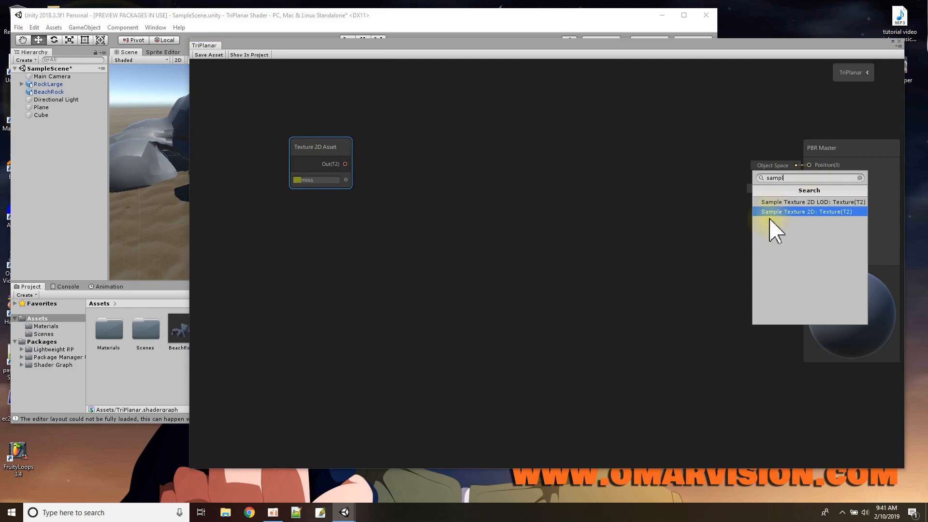
click(784, 212)
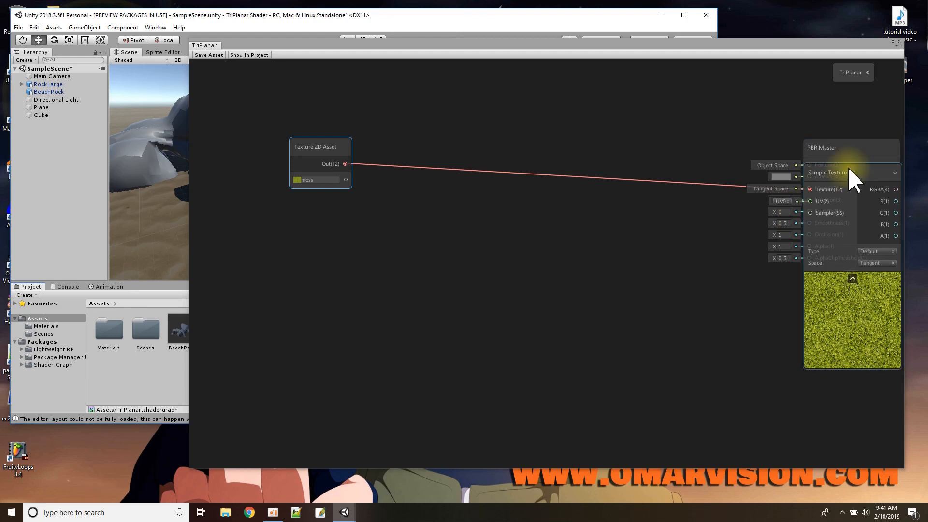
drag(857, 179, 809, 198)
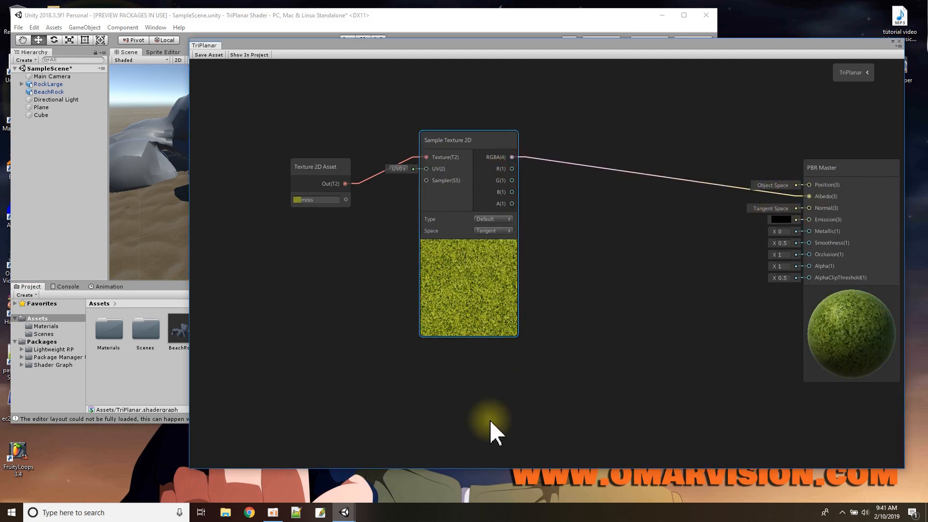
click(201, 56)
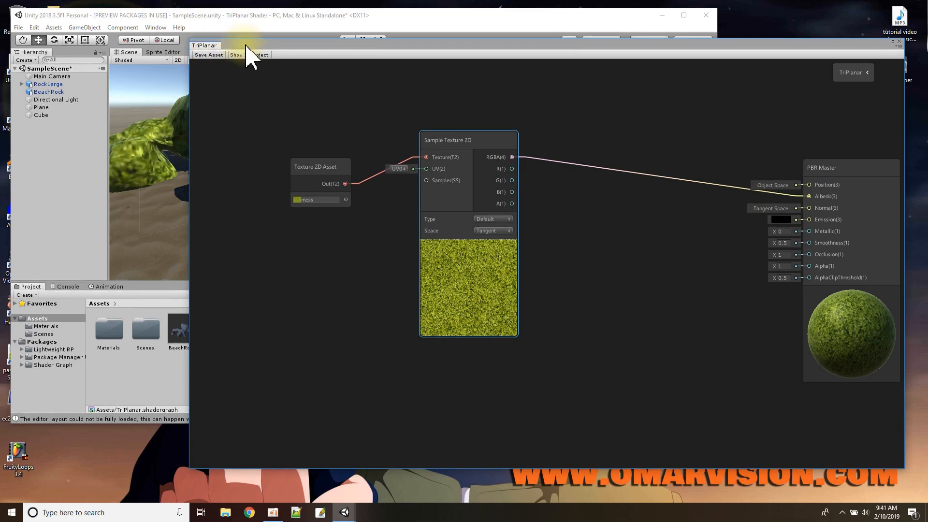
- Uncover the scene behind the shader graph window and apply the TriPlanar material to the grey rock beside the cube
drag(245, 48, 437, 372)
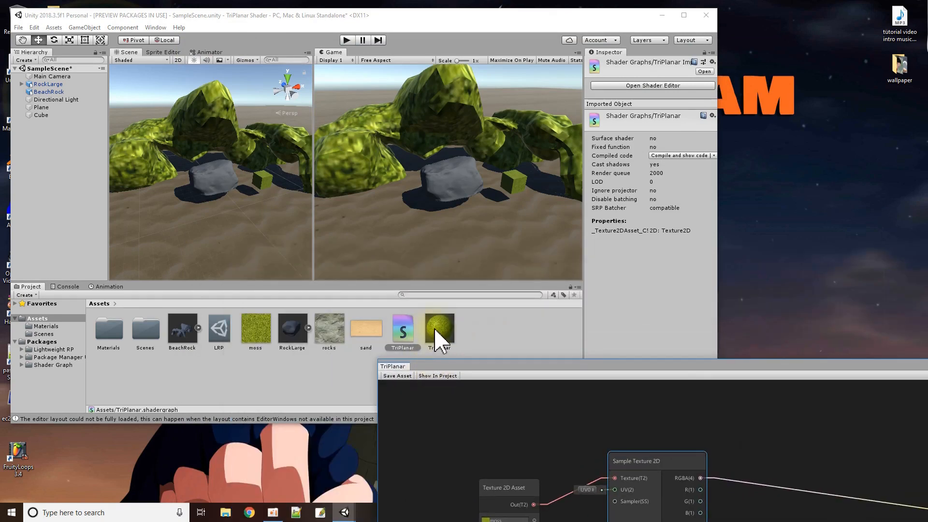
drag(437, 338, 58, 95)
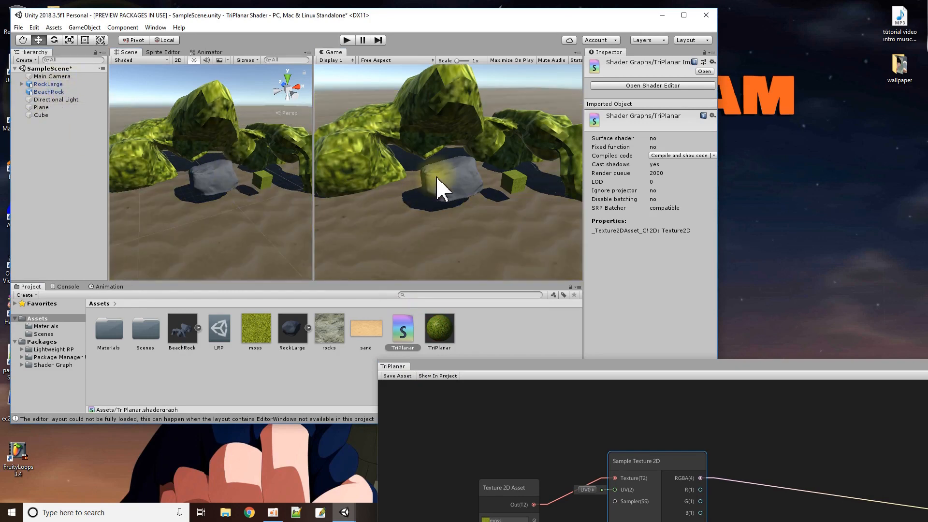
drag(439, 331, 224, 186)
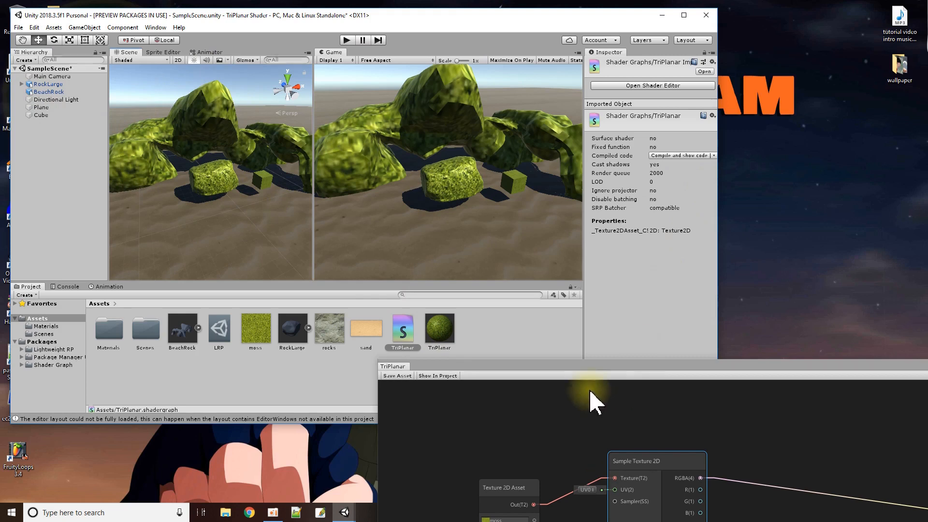
- Return to the shader graph, collapse the Sample Texture 2D preview, and move both texture nodes up to free space beneath them
drag(598, 366, 447, 51)
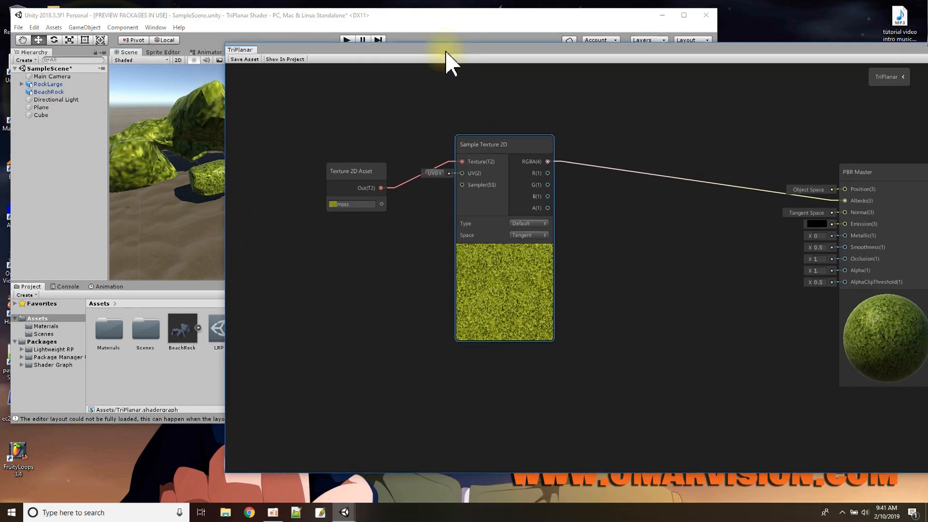
click(503, 248)
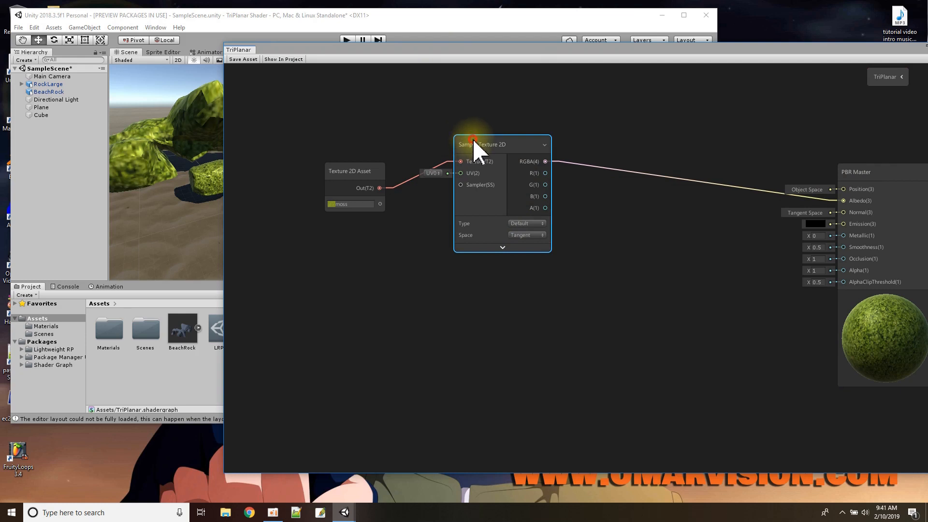
drag(476, 147, 486, 139)
drag(370, 170, 396, 138)
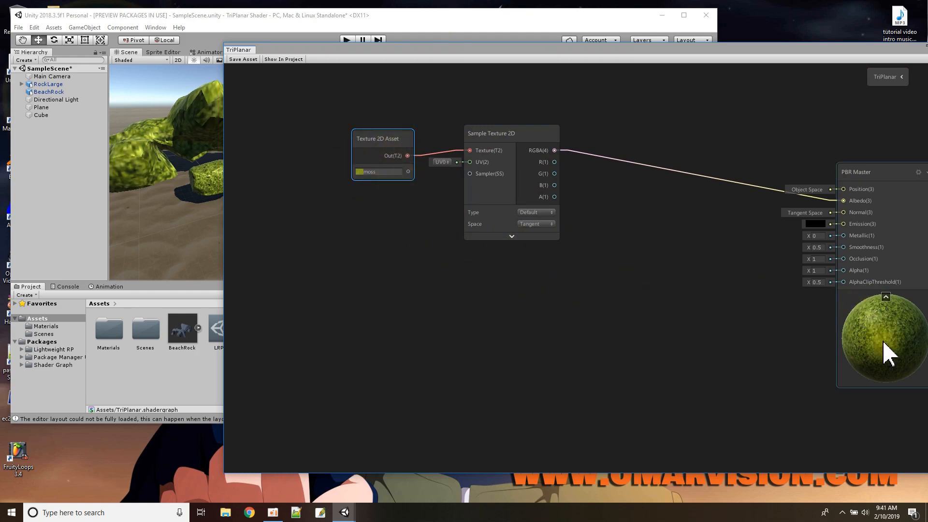
drag(881, 311, 882, 280)
- Add a Normal Vector node in World space and place it below the Texture 2D Asset node
right_click(391, 280)
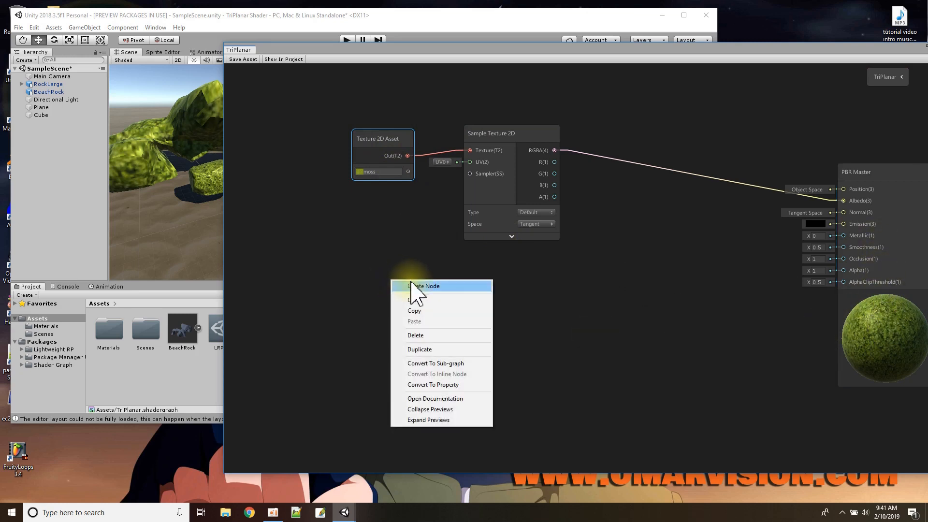
click(412, 286)
text(n)
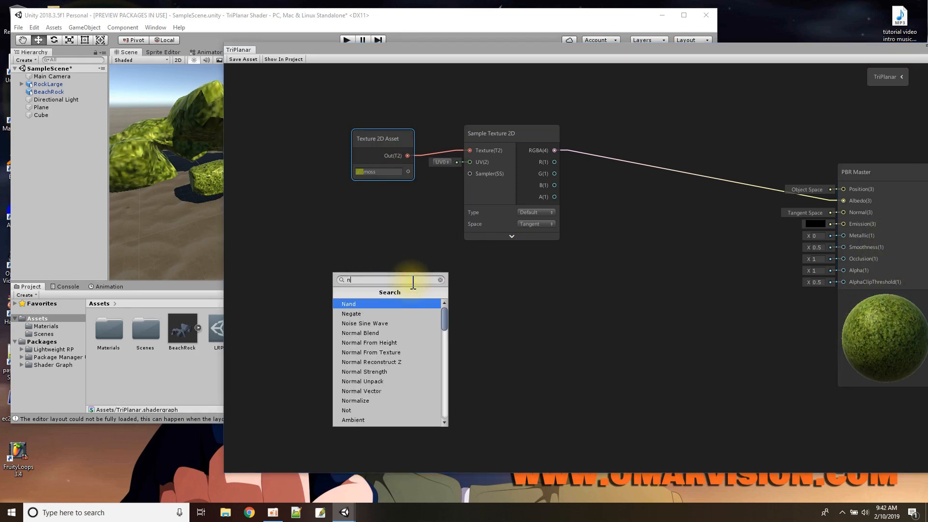
text(ormal vect)
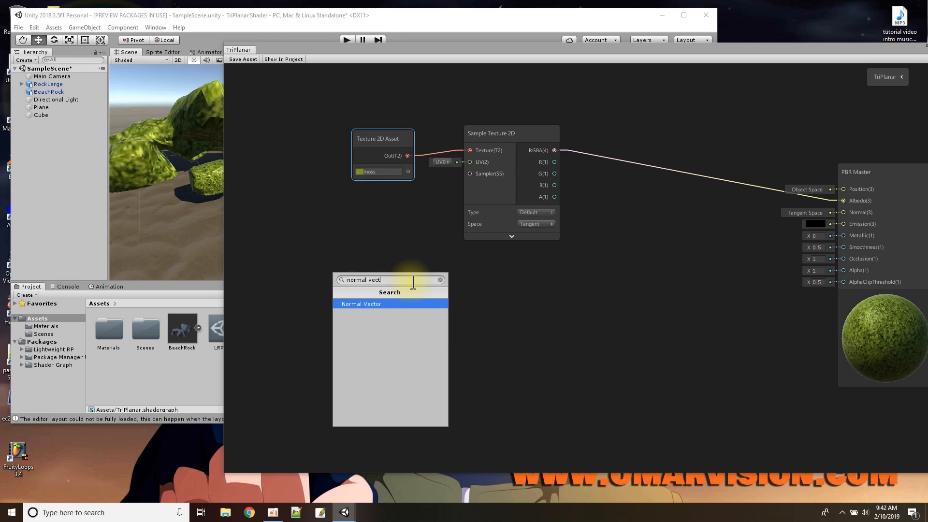
key(Return)
drag(447, 303, 327, 248)
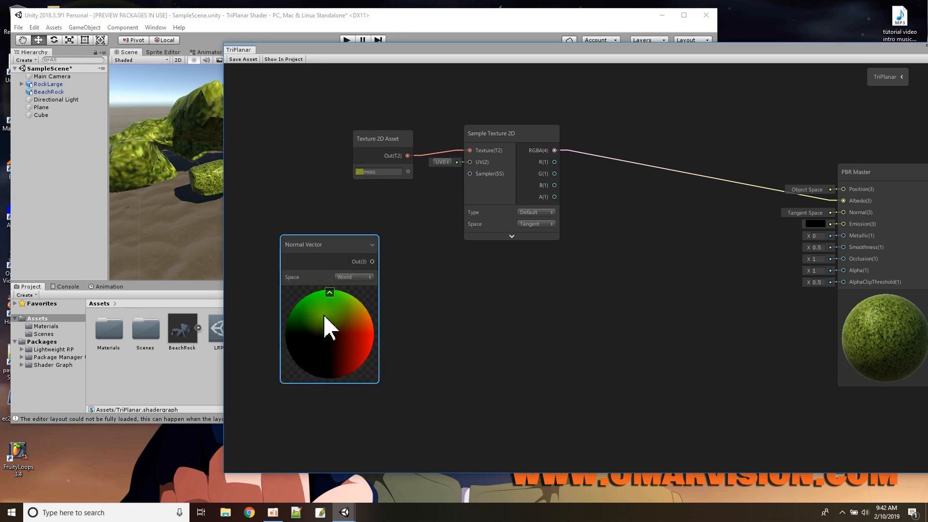
- Add an Absolute node, connect the Normal Vector output to its input, and align the two nodes side by side
right_click(453, 275)
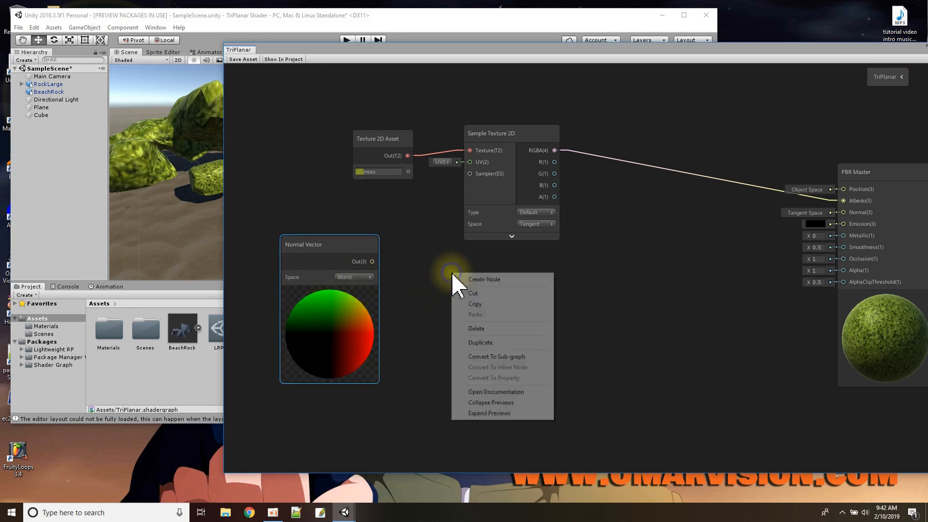
click(483, 279)
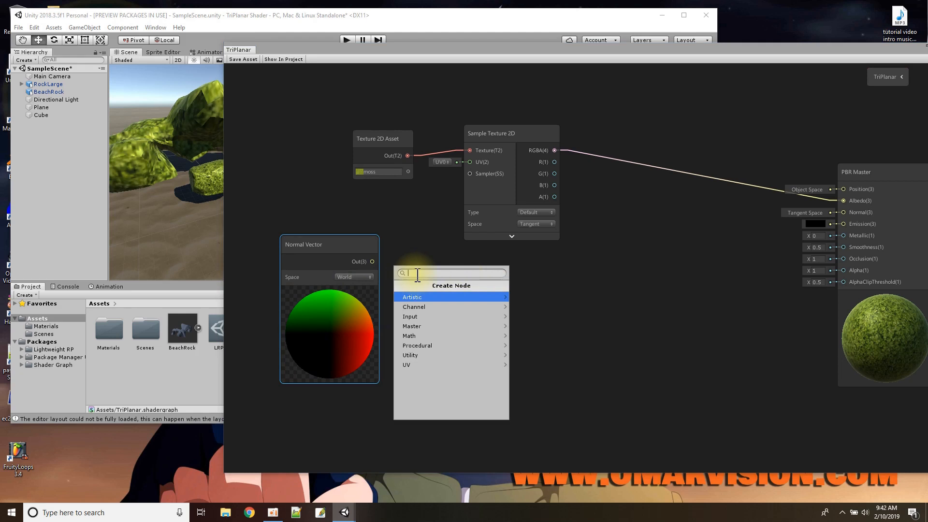
text(Ab)
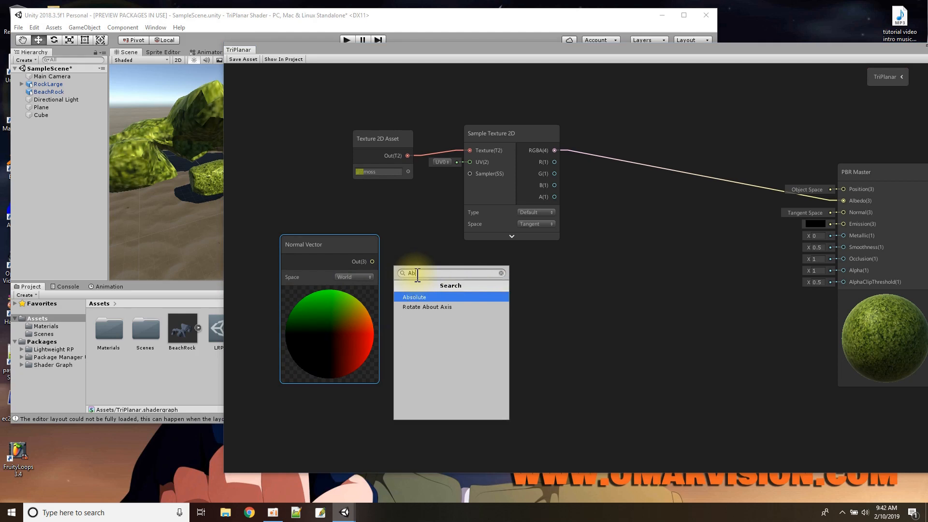
click(414, 297)
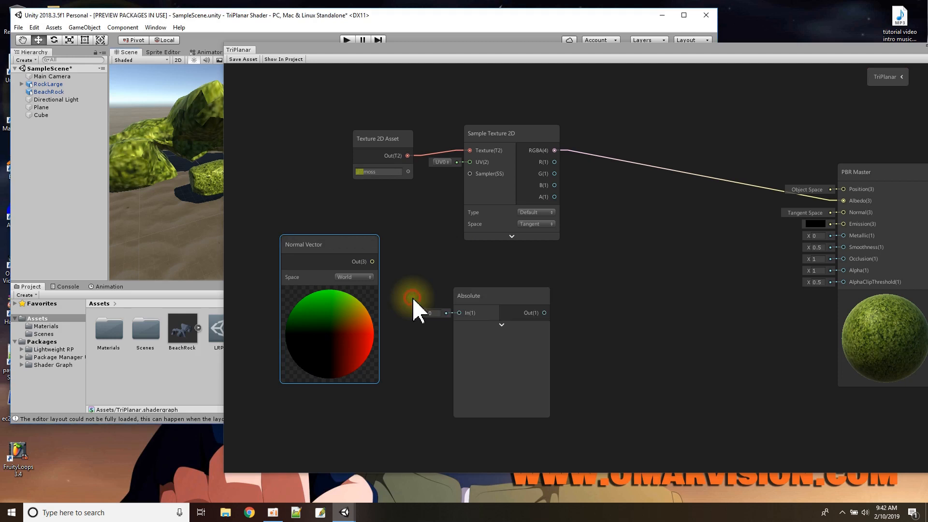
drag(488, 296, 464, 265)
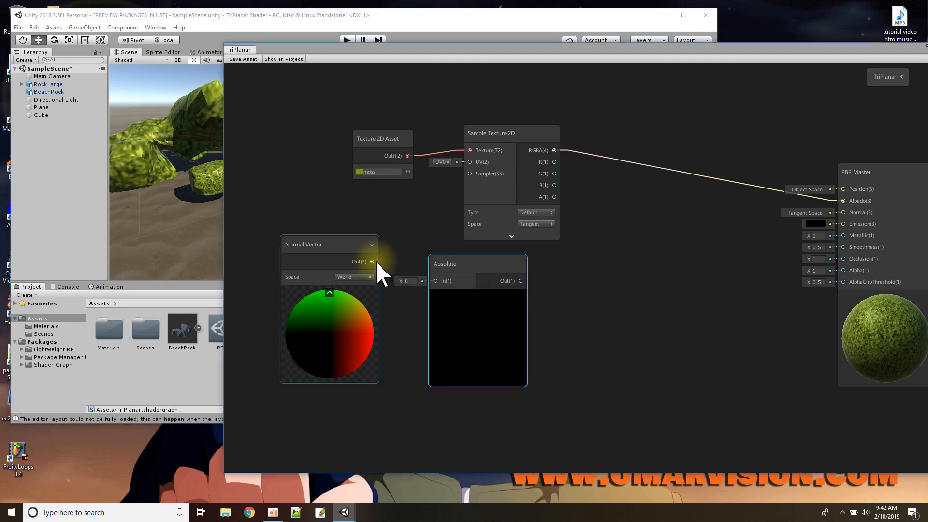
drag(373, 263, 435, 283)
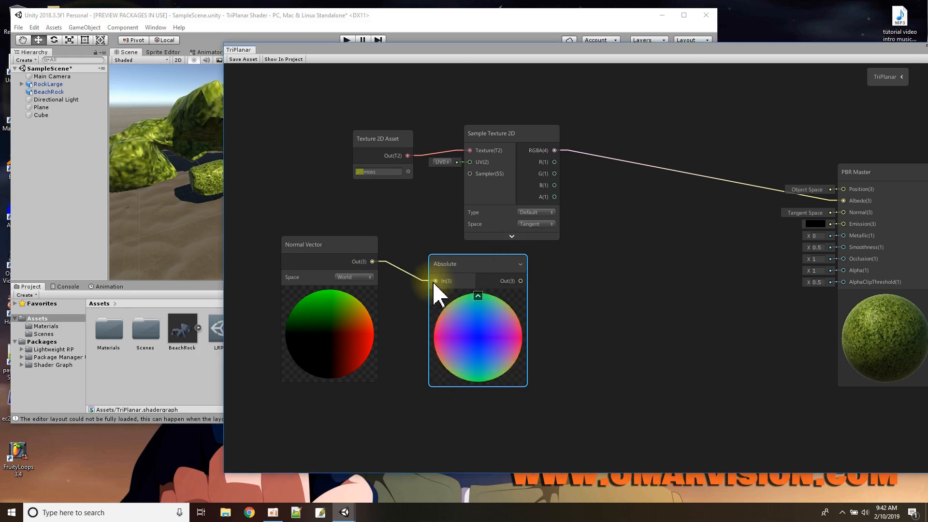
drag(328, 248, 327, 268)
drag(443, 270, 428, 270)
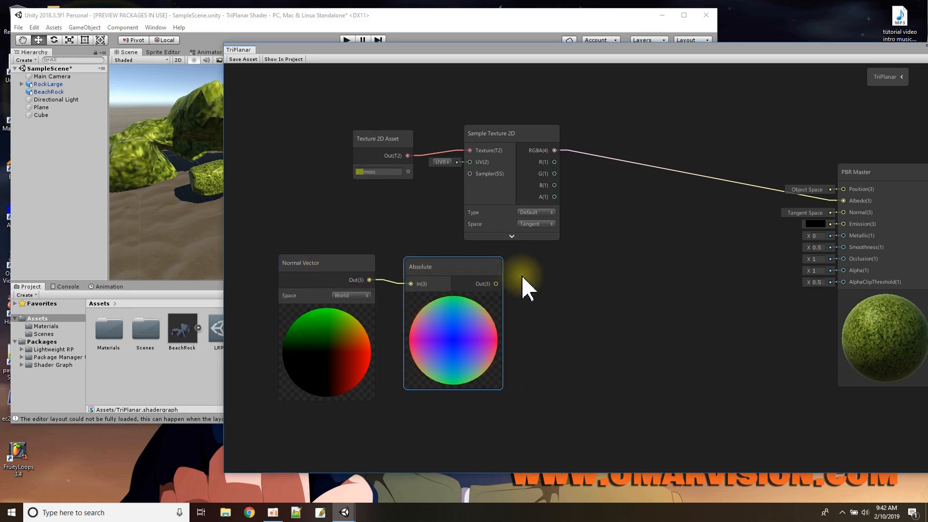
- Add a Multiply node beside the Absolute node and connect the Absolute output to both its A and B inputs
right_click(564, 293)
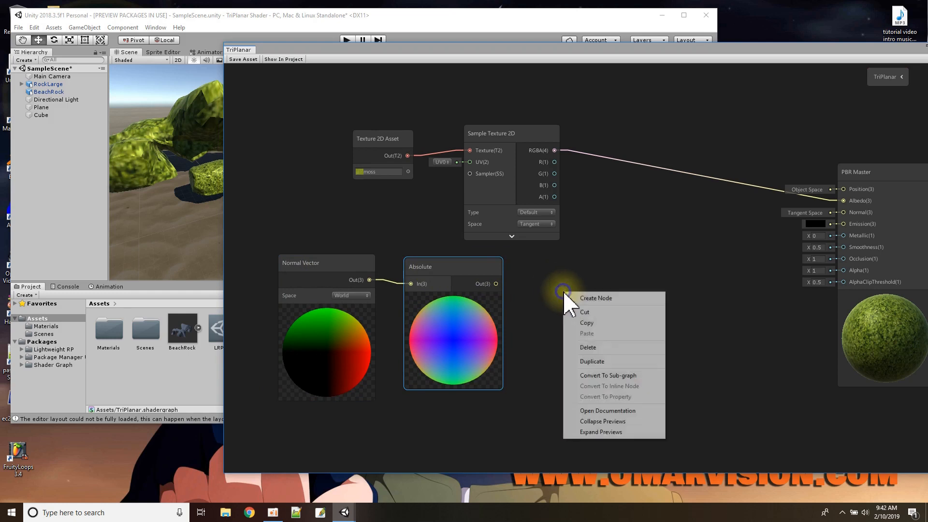
click(577, 299)
text(mul)
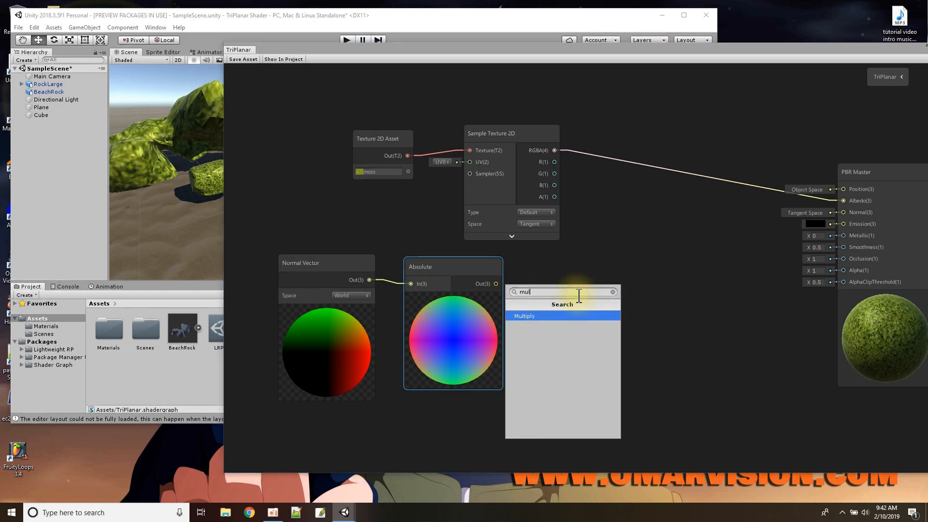
key(Return)
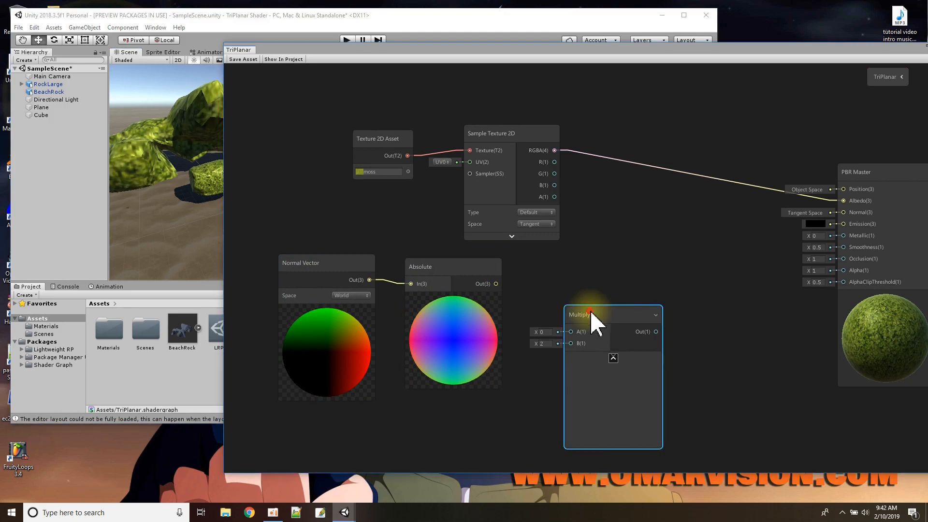
drag(591, 319, 580, 274)
drag(495, 283, 561, 287)
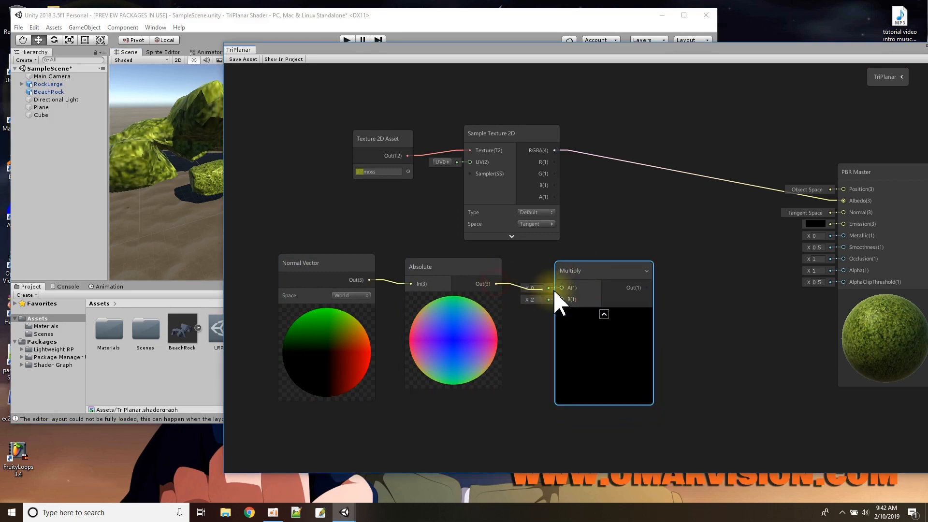
drag(496, 284, 561, 300)
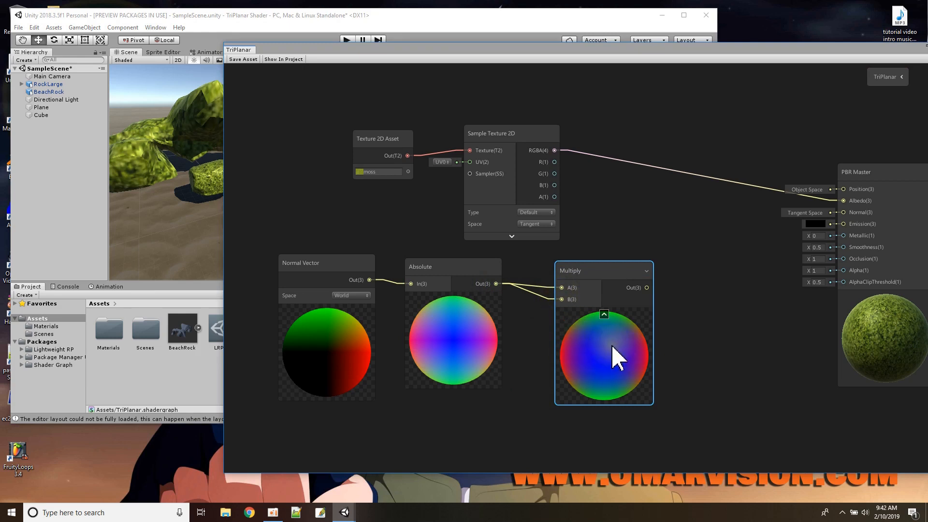
drag(603, 265, 590, 260)
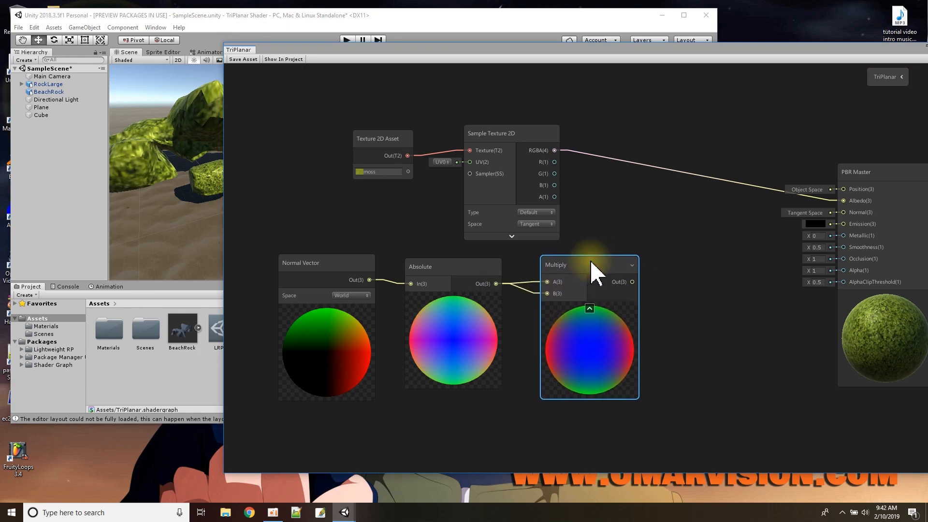
- Add a Split node beside the Multiply node and connect the Multiply output to its input
right_click(675, 314)
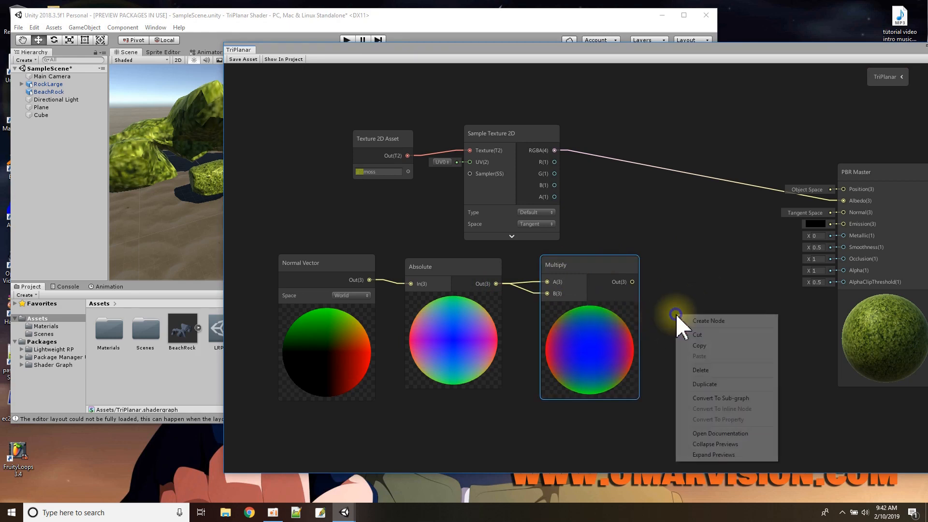
click(700, 321)
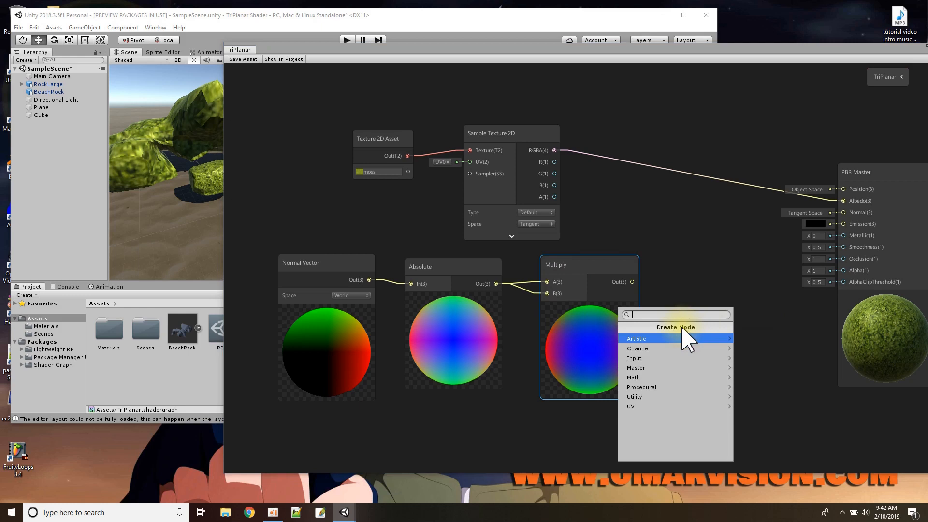
text(split)
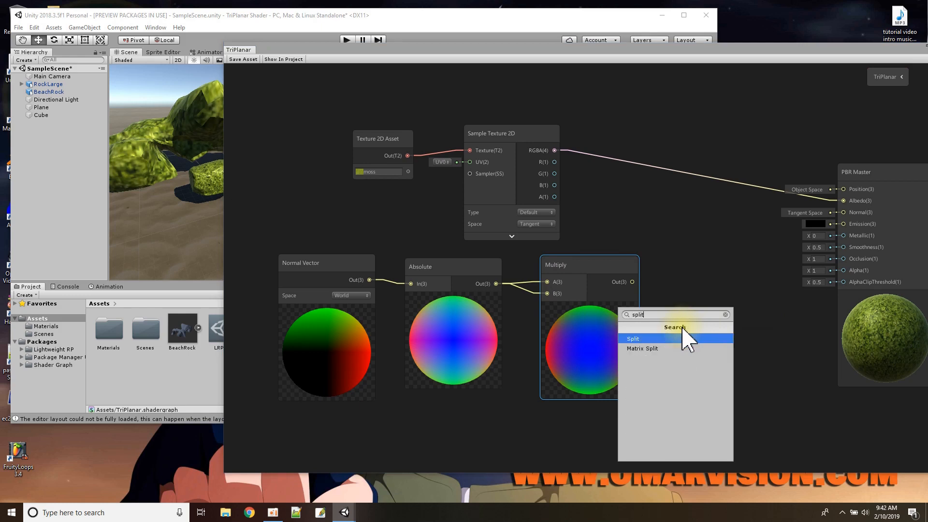
key(Return)
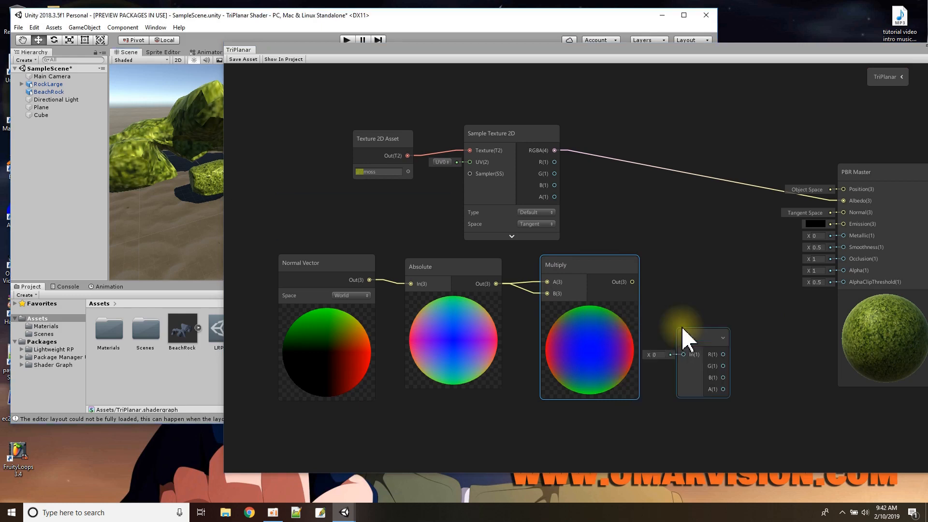
drag(700, 339, 710, 283)
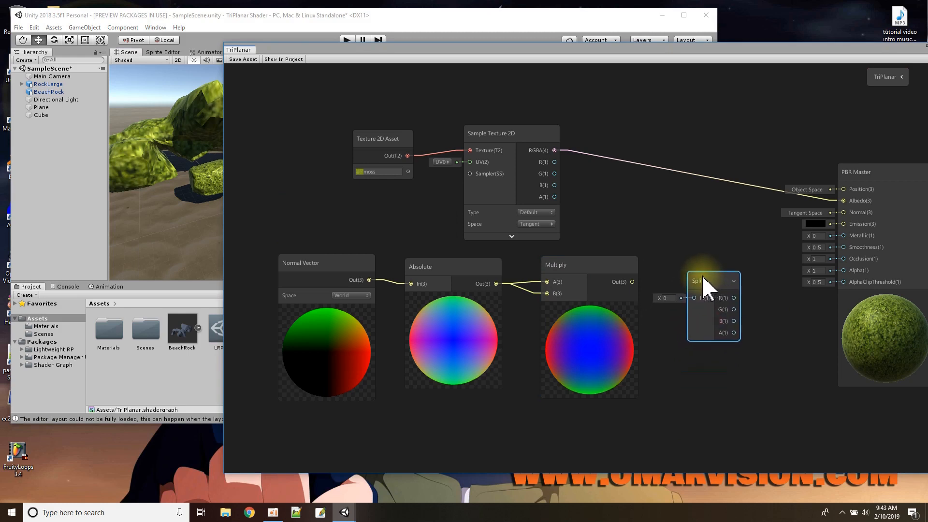
drag(632, 282, 683, 300)
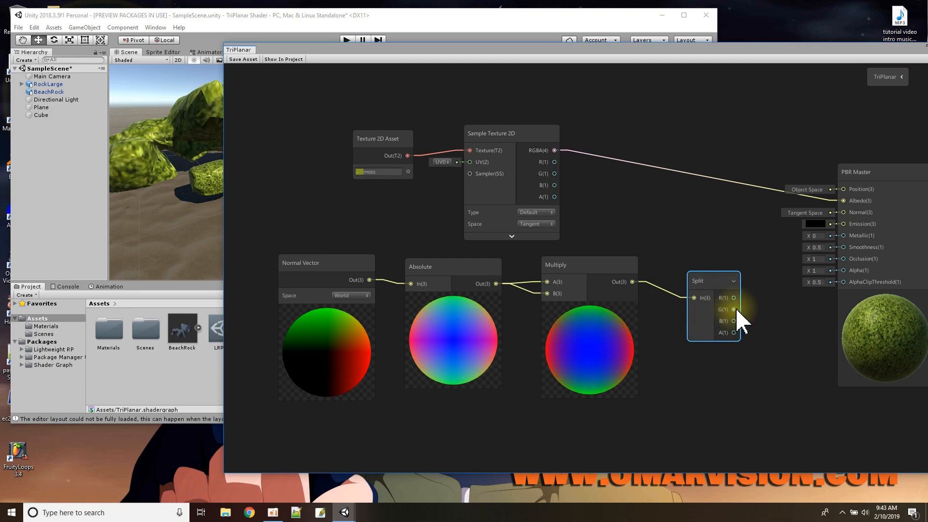
- Move the Normal Vector, Absolute, Multiply and Split nodes together away from PBR Master to free space for another node
middle_drag(636, 222, 766, 207)
drag(850, 360, 345, 284)
drag(720, 241, 556, 265)
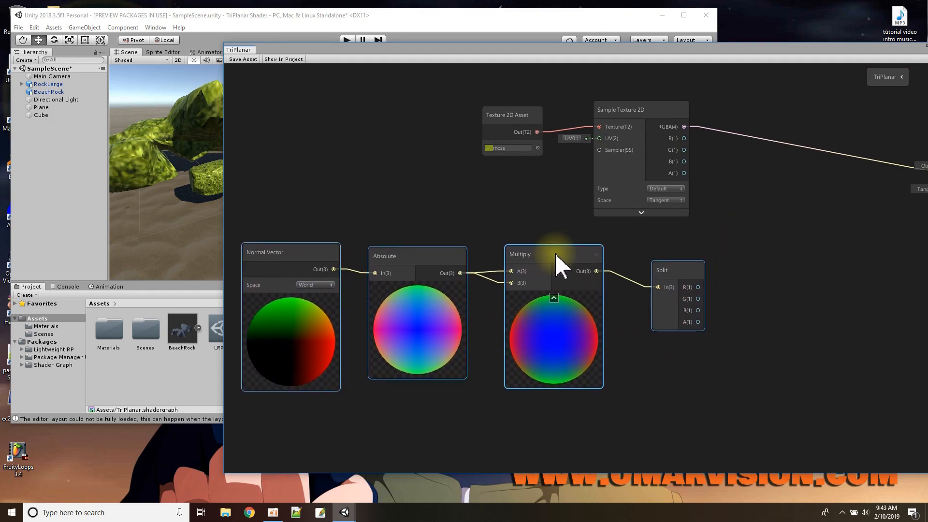
scroll(653, 251, down, 4)
scroll(652, 251, up, 3)
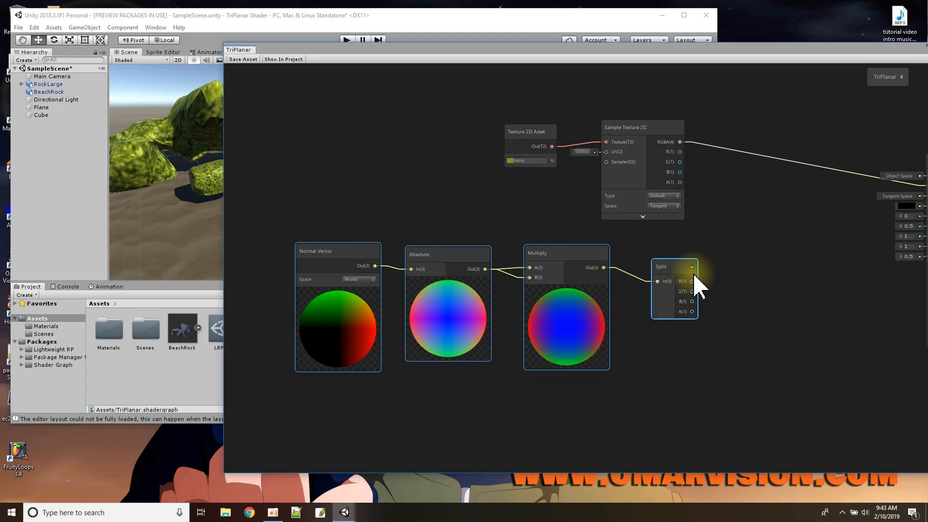
mouse_move(672, 269)
mouse_down()
mouse_move(659, 265)
mouse_move(665, 271)
mouse_up()
click(732, 245)
- Add a Blend node in the free space between the Sample Texture 2D and PBR Master nodes
right_click(730, 215)
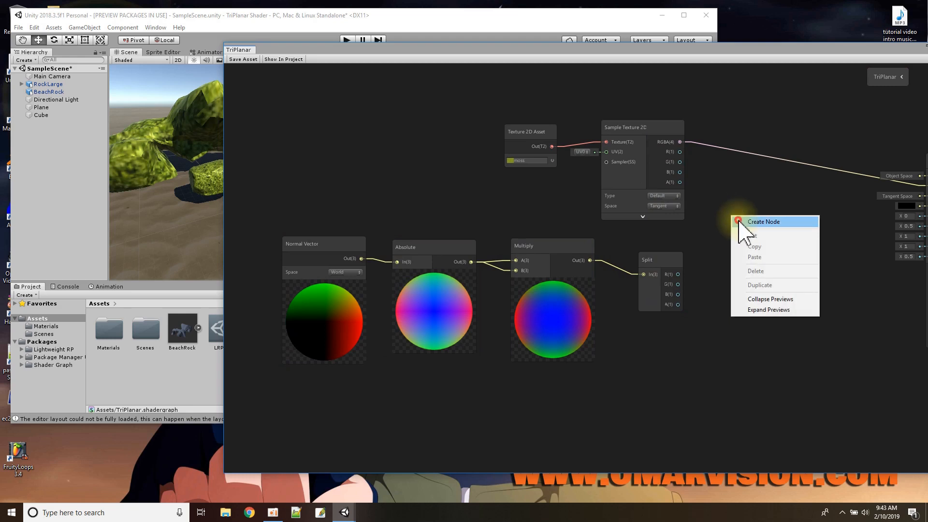
click(744, 222)
text(blend)
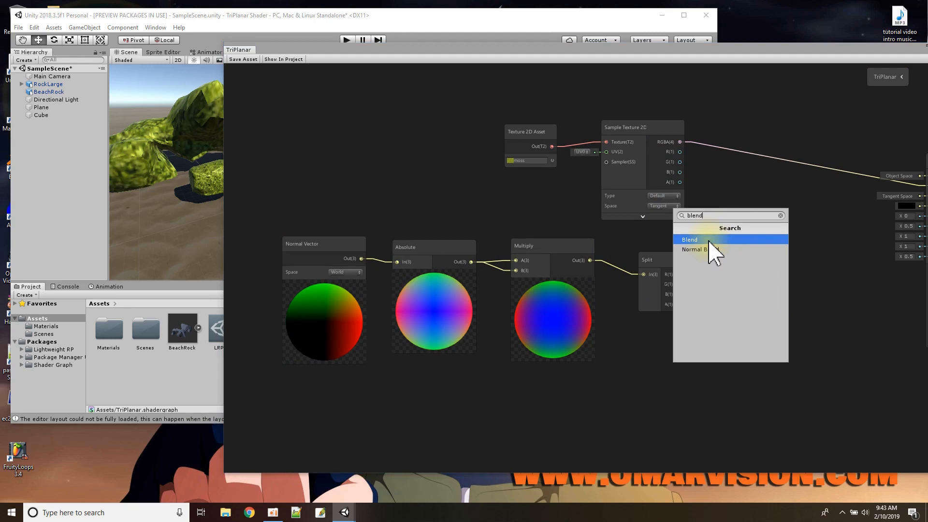
click(709, 240)
drag(748, 251, 763, 198)
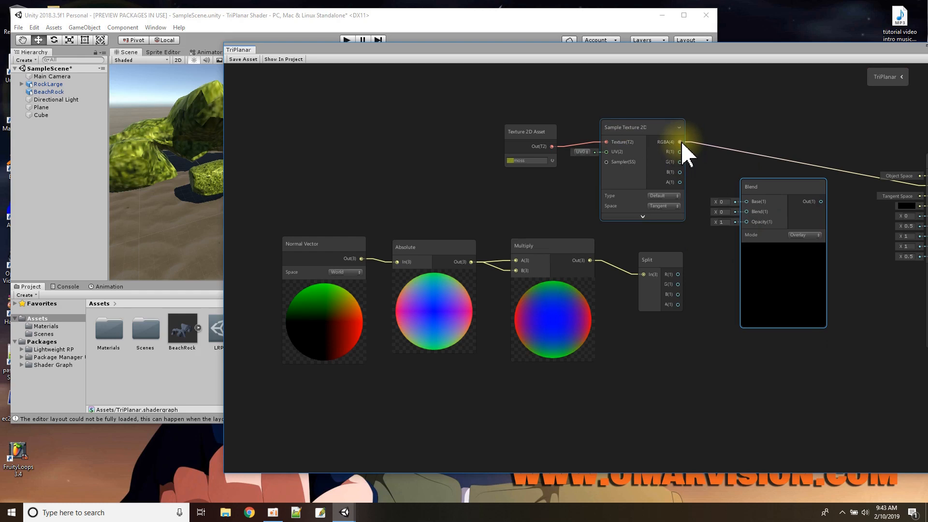
- Connect the Sample Texture 2D RGBA output to the Blend node's Blend input and delete the texture's direct link to Albedo
scroll(857, 250, up, 1)
middle_drag(857, 251, 703, 269)
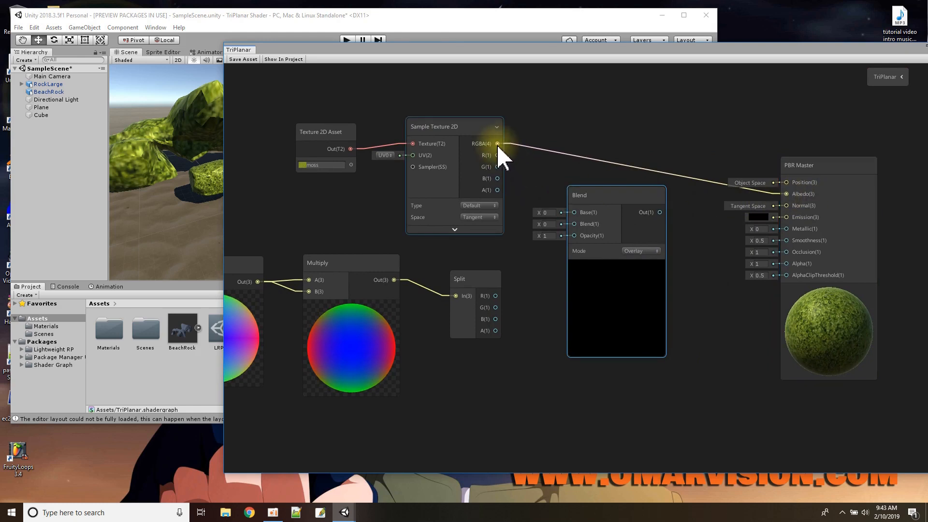
drag(497, 144, 574, 213)
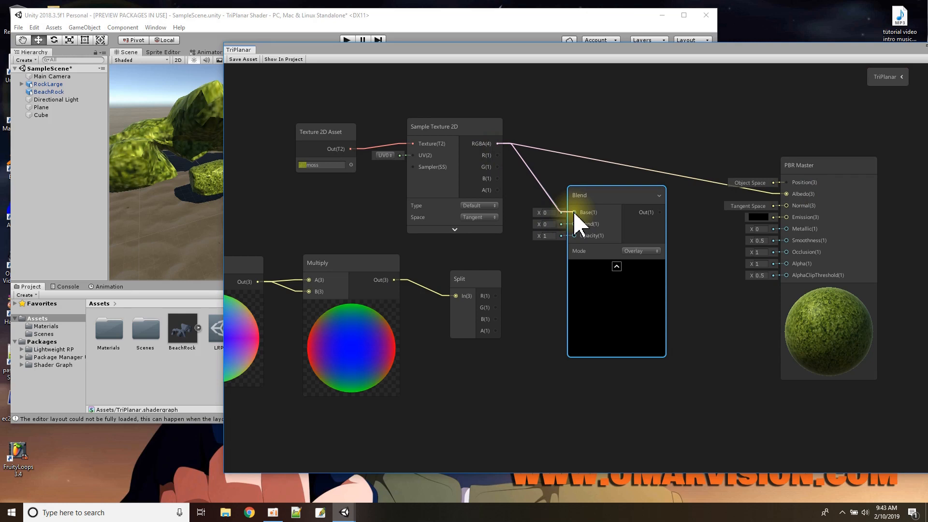
drag(575, 213, 575, 224)
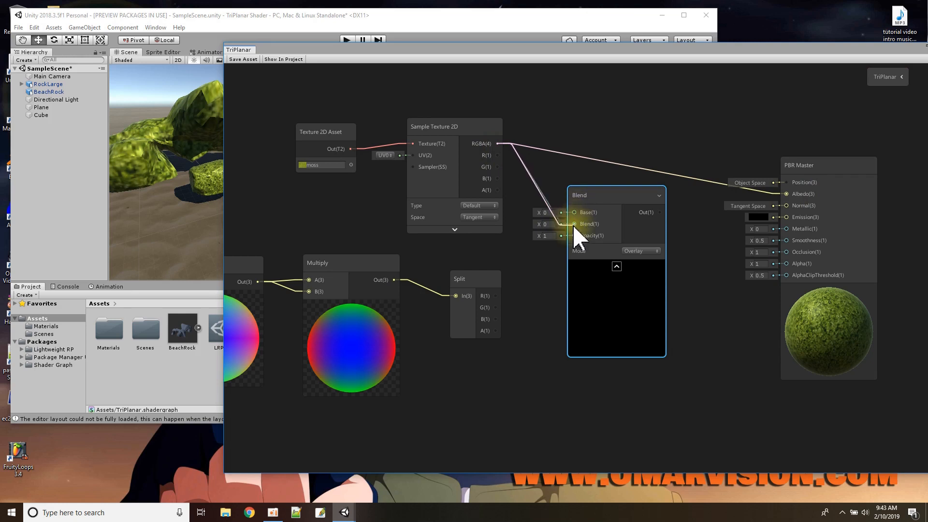
click(660, 173)
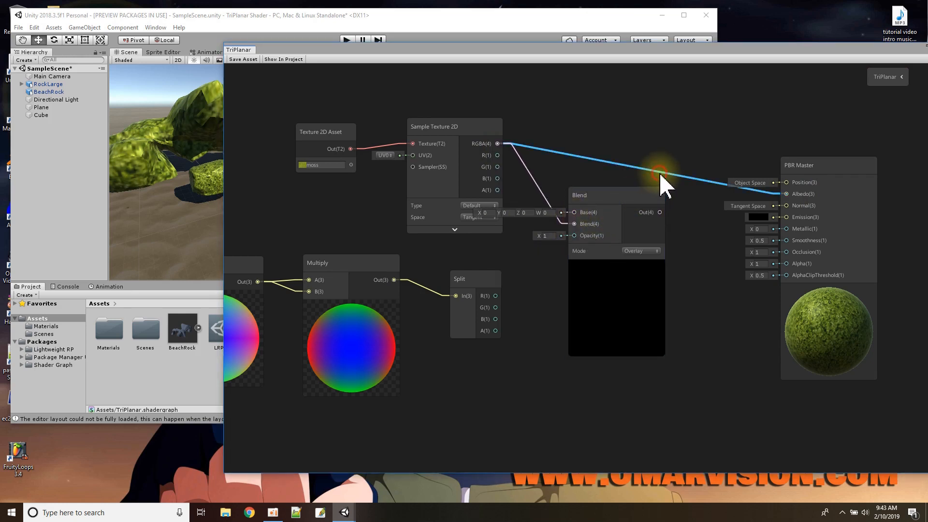
key(Delete)
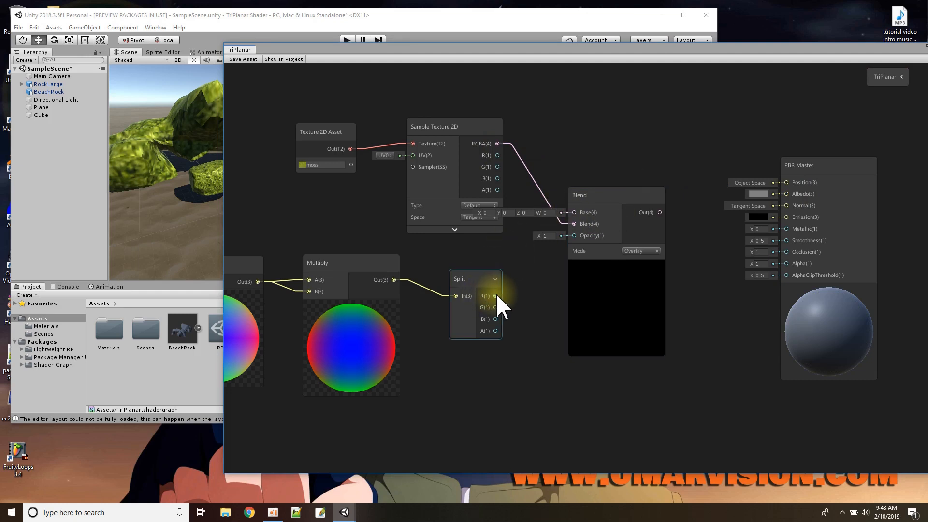
- Connect Split's G output to the Blend node's Opacity input and the Blend output to PBR Master's Albedo
drag(497, 308, 574, 237)
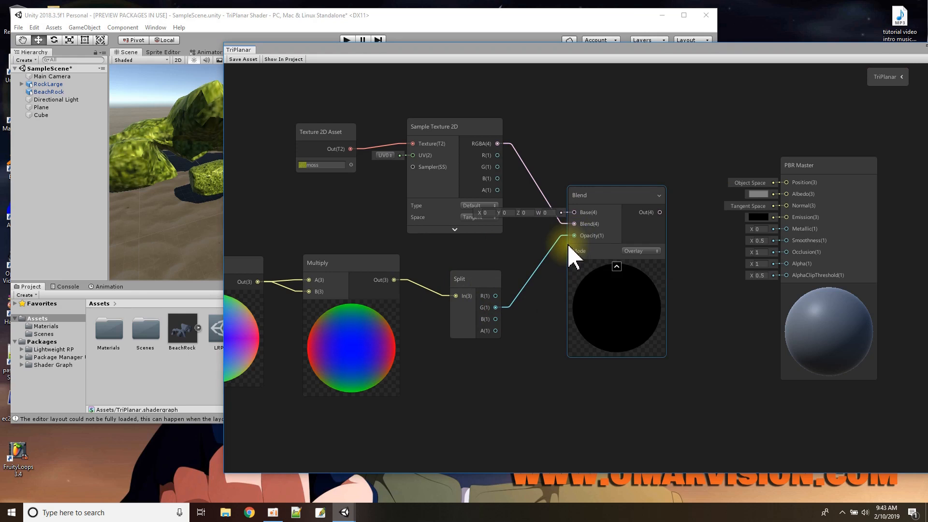
drag(659, 212, 785, 194)
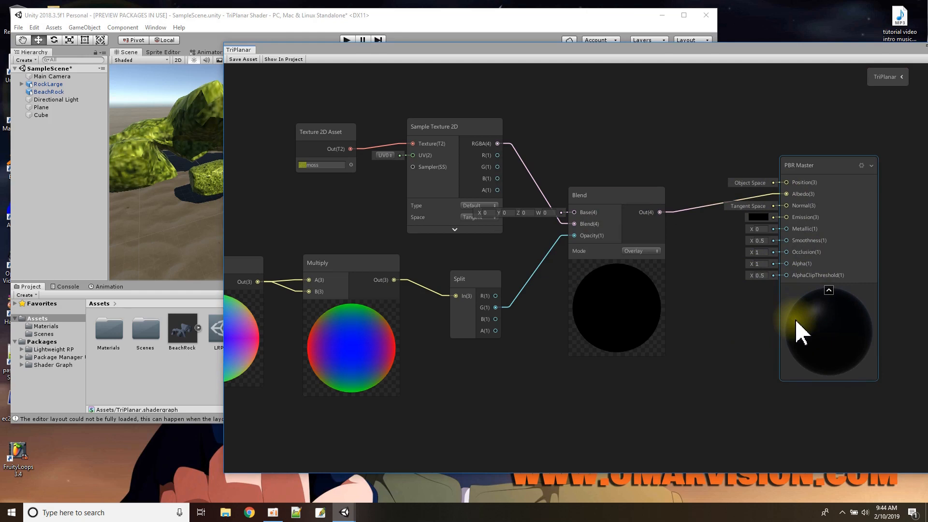
middle_drag(479, 382, 700, 382)
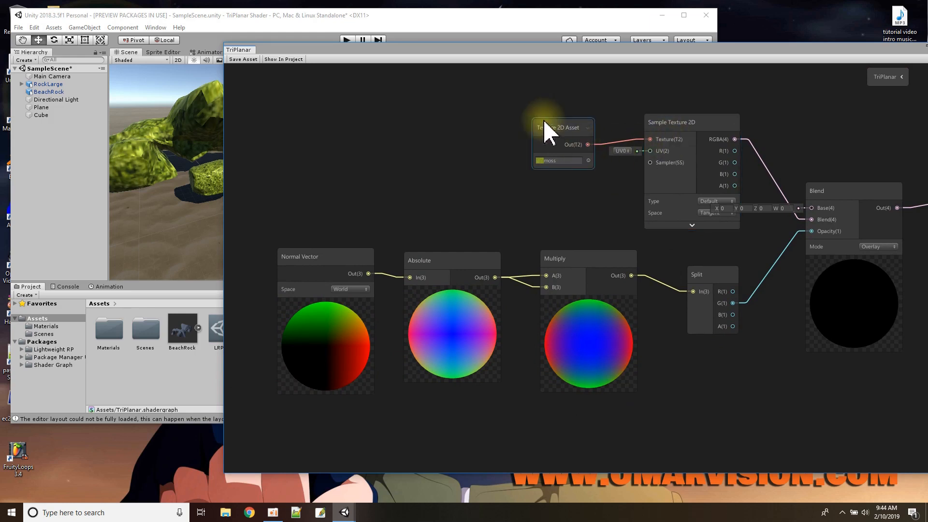
mouse_move(553, 137)
mouse_down()
mouse_move(549, 118)
mouse_move(550, 133)
mouse_up()
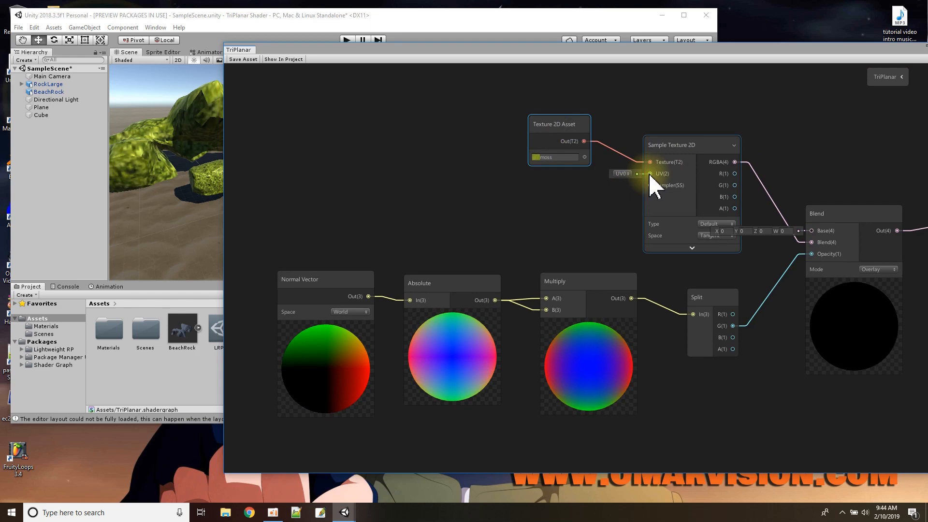
- Collapse the previews of all nodes in the graph
middle_drag(586, 223, 528, 172)
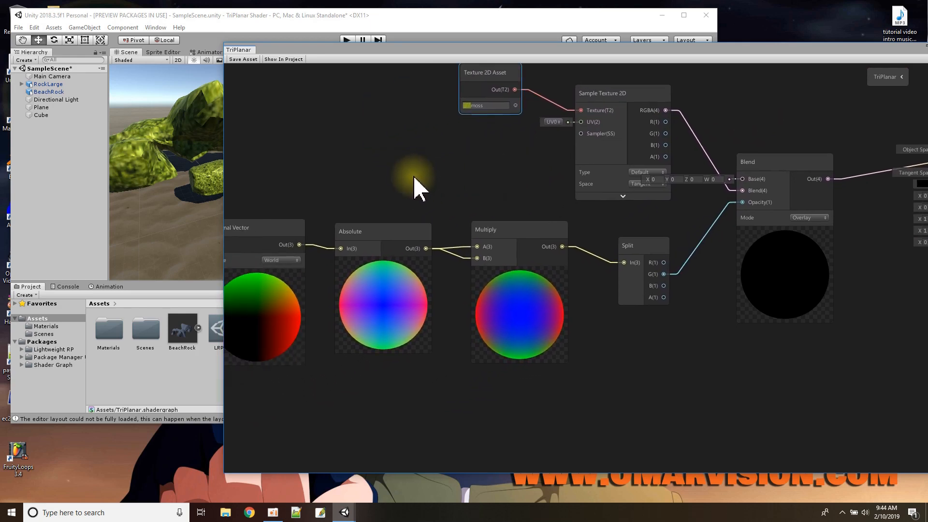
right_click(414, 177)
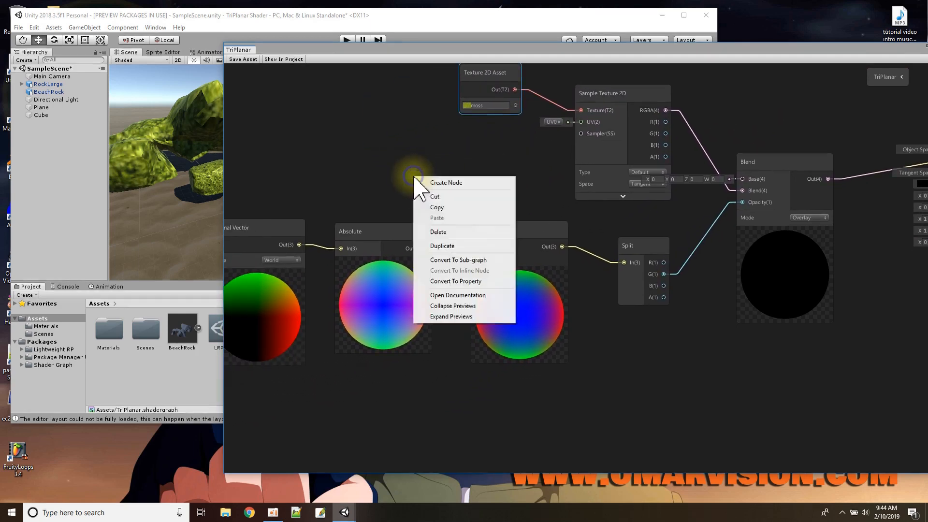
click(477, 305)
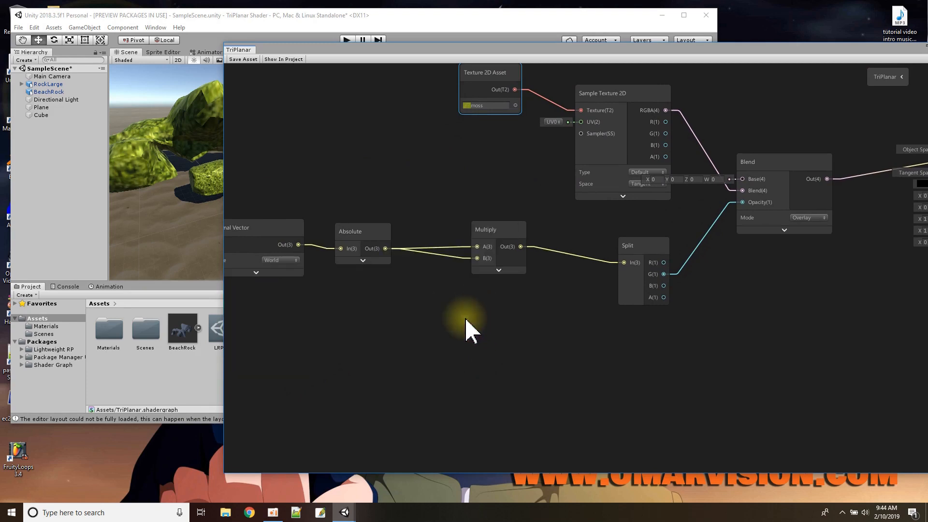
- Arrange the Normal Vector, Absolute, Multiply and Split nodes in a compact row beneath the Sample Texture 2D node
click(498, 230)
drag(528, 247, 590, 257)
drag(364, 235, 476, 243)
drag(279, 233, 396, 241)
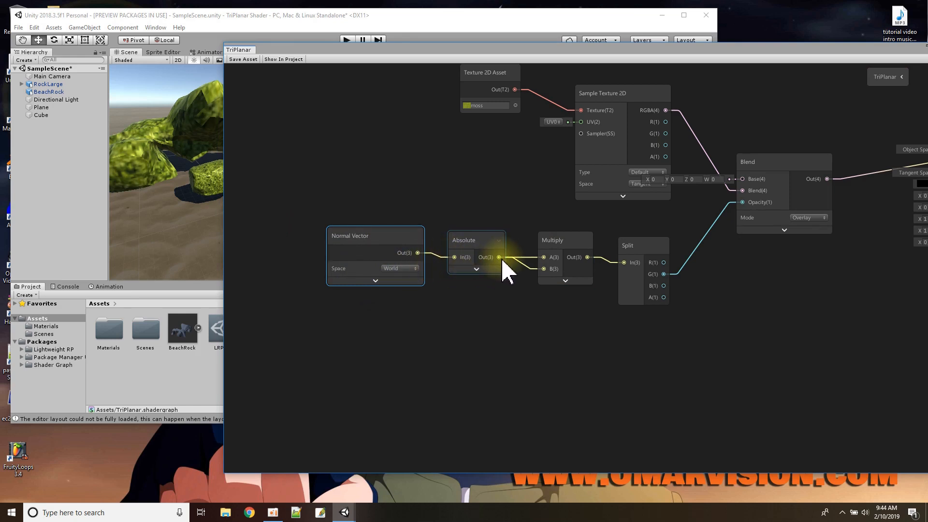
drag(634, 263, 631, 238)
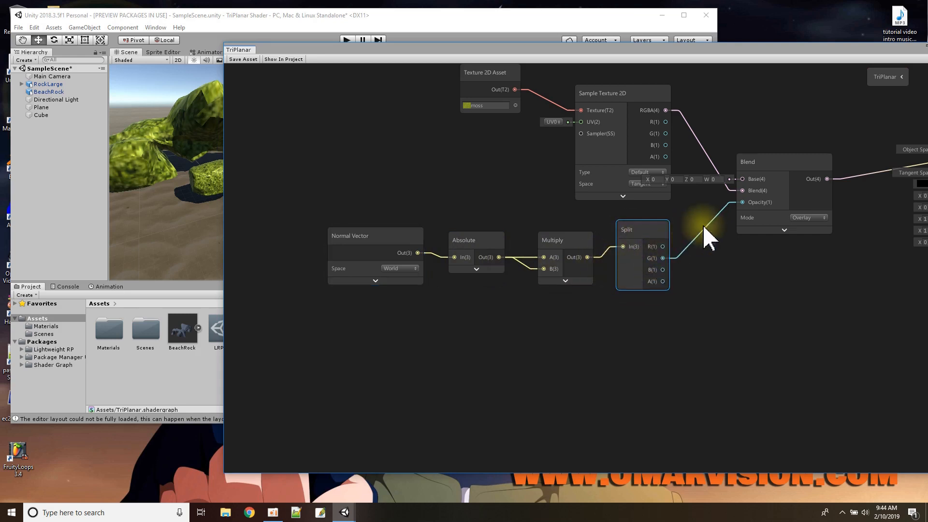
- Align the Texture 2D Asset node with Sample Texture 2D and expand the PBR Master preview
middle_drag(787, 296, 613, 323)
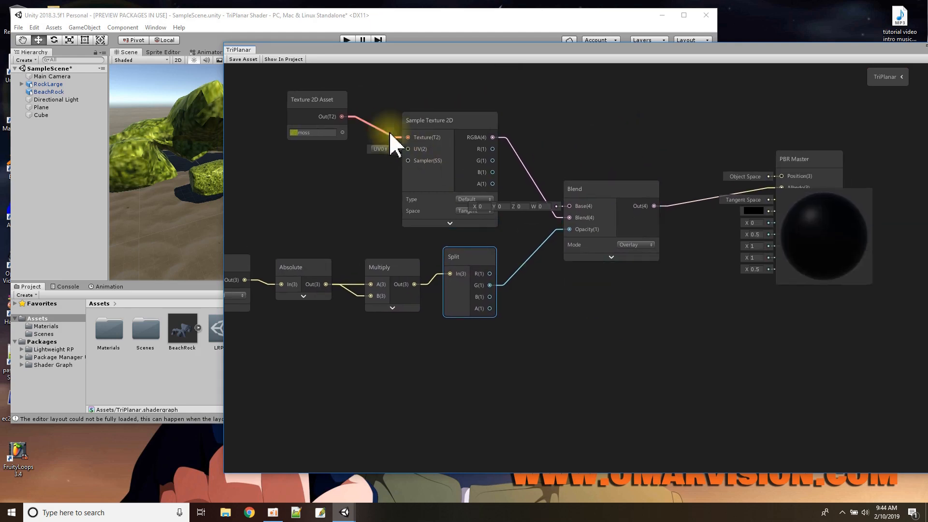
drag(307, 114, 319, 145)
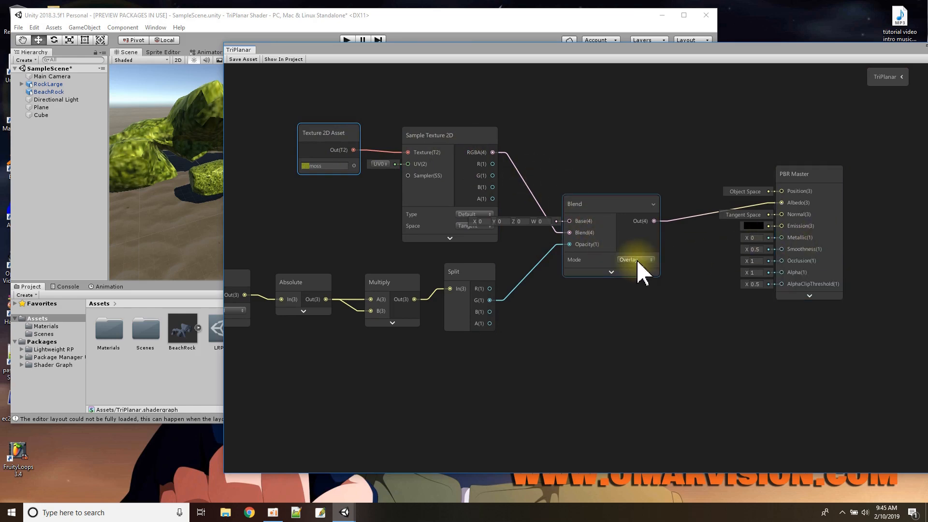
click(809, 296)
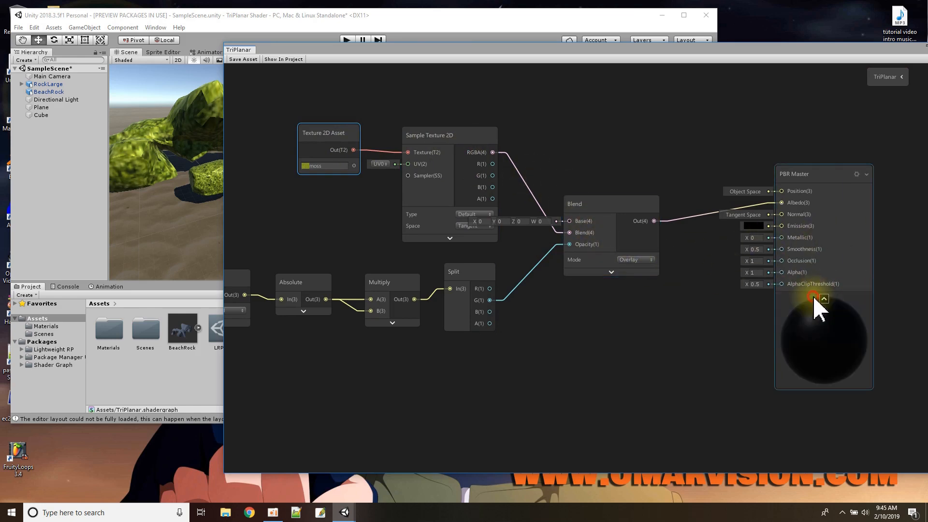
- Try the Burn, Darken and Divide modes on the Blend node
click(627, 261)
click(639, 271)
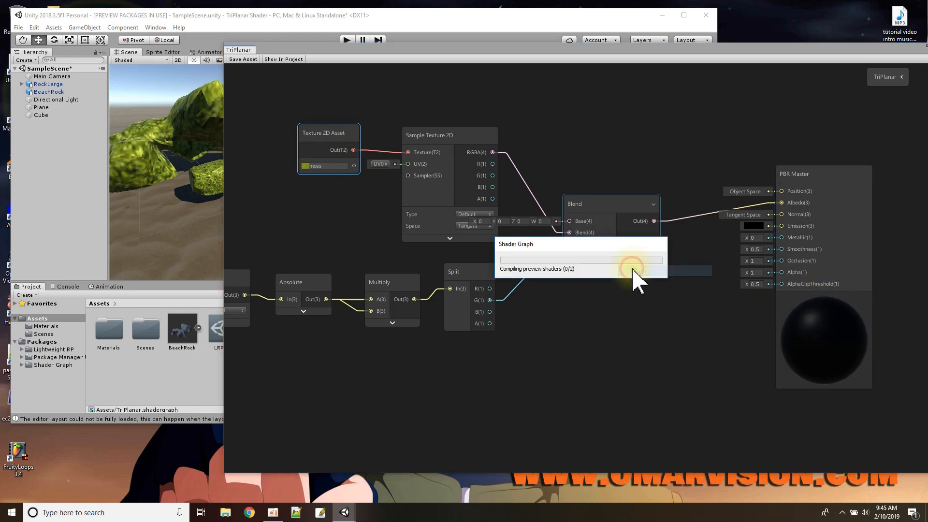
click(628, 259)
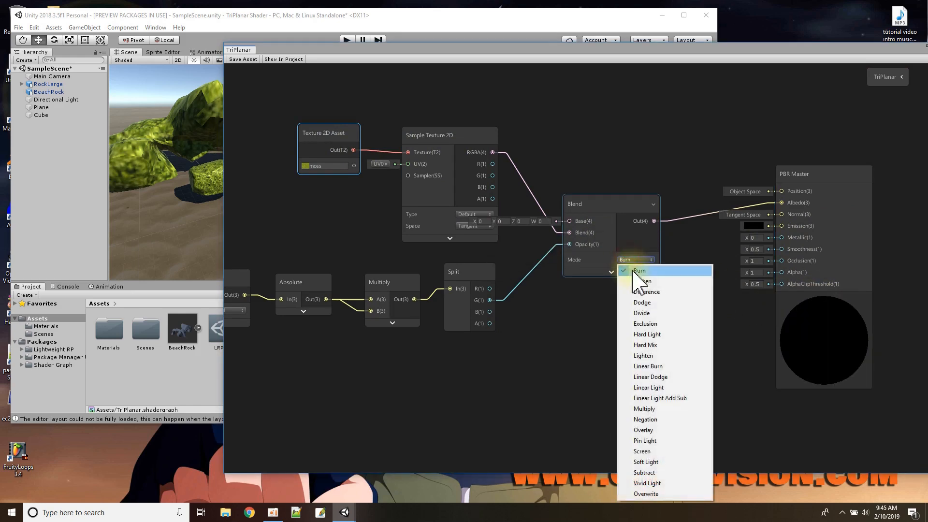
click(636, 268)
click(628, 260)
click(638, 281)
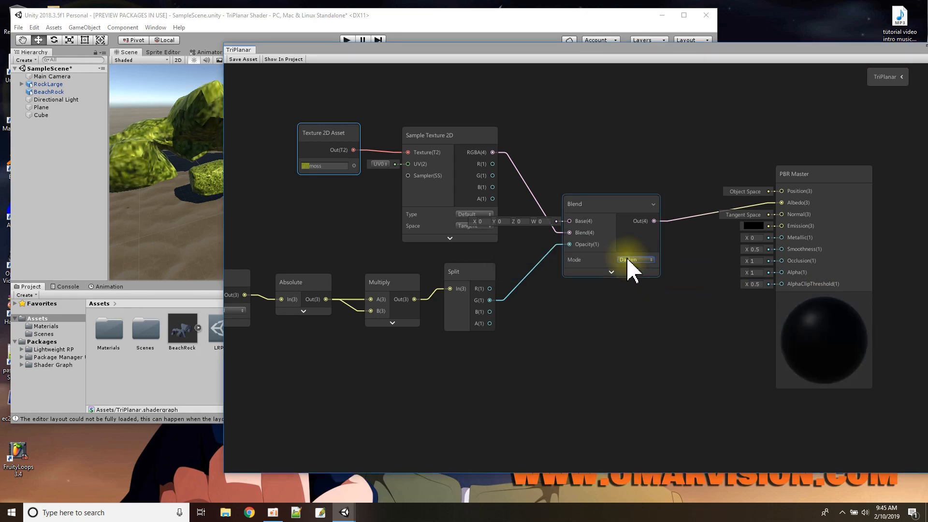
click(628, 260)
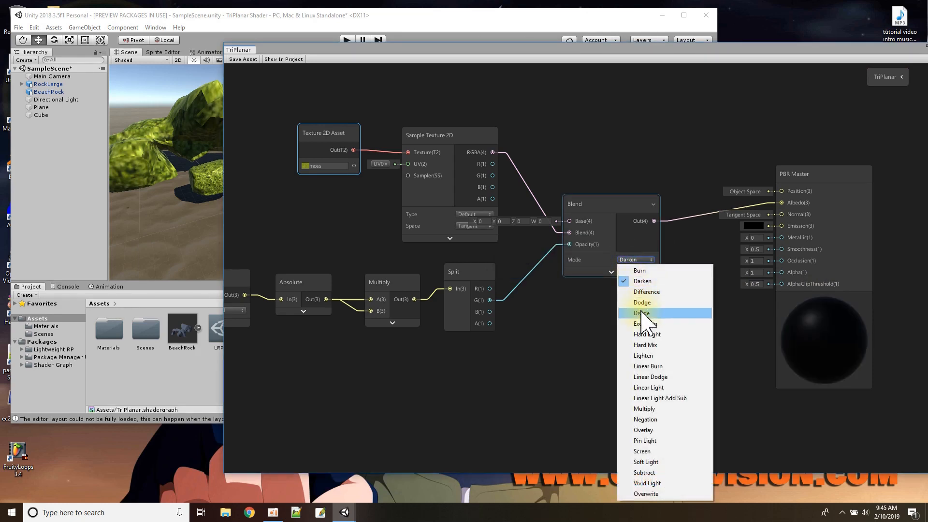
click(642, 313)
- Try the Pin Light mode on the Blend node, and set the mode to Overwrite
click(633, 257)
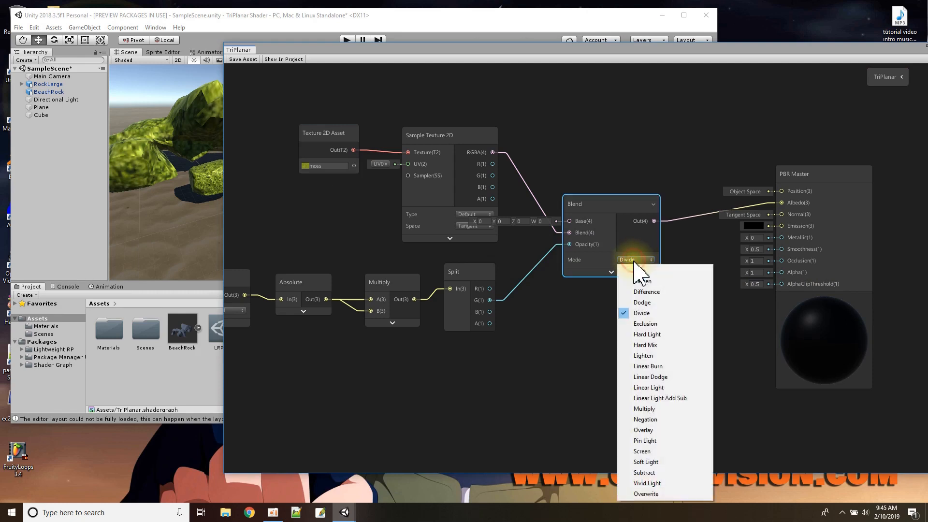
click(646, 441)
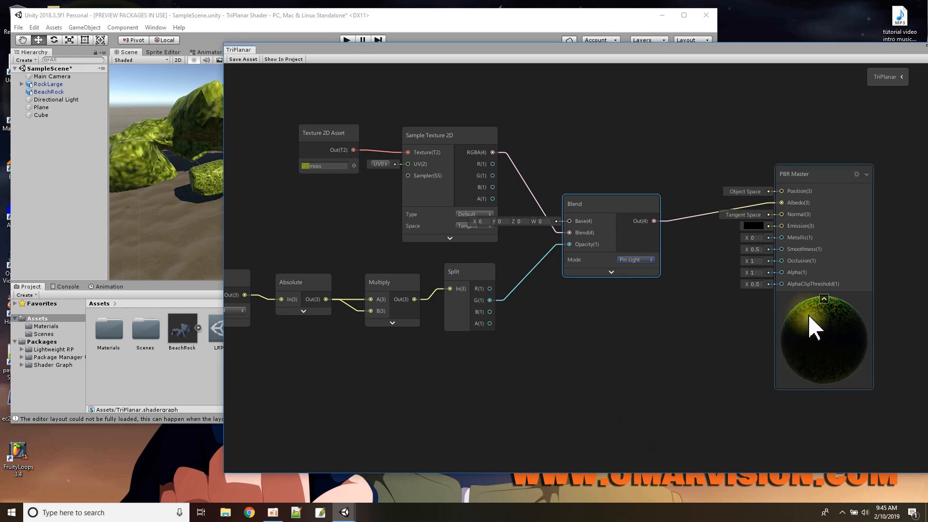
click(639, 259)
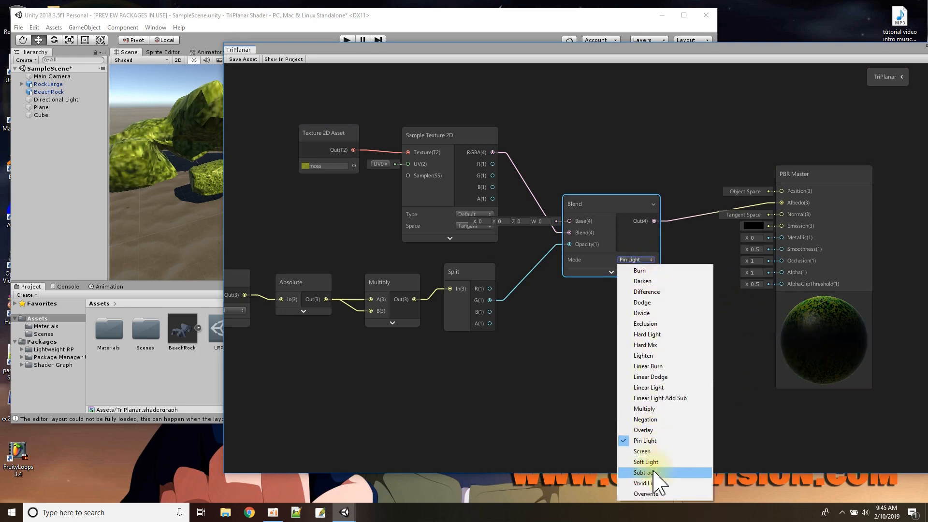
click(650, 493)
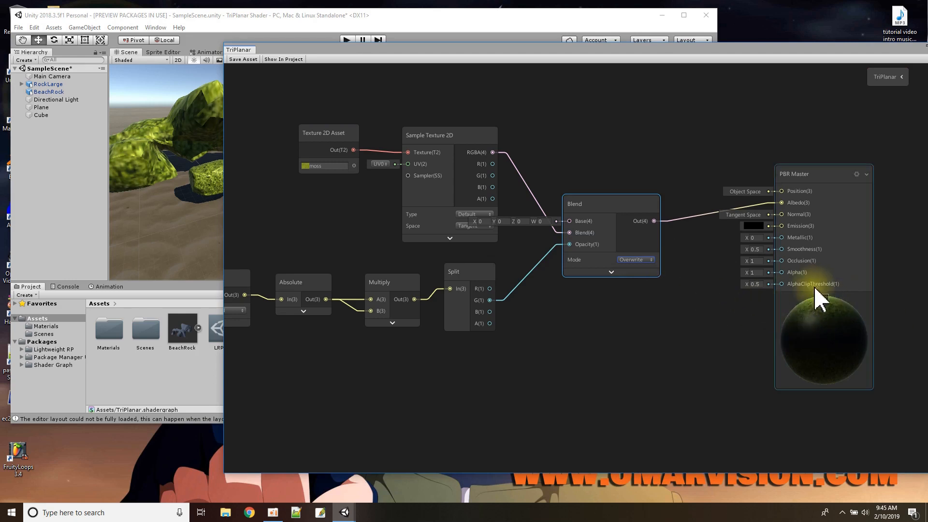
mouse_move(820, 314)
mouse_down()
mouse_move(790, 330)
mouse_move(815, 323)
mouse_up()
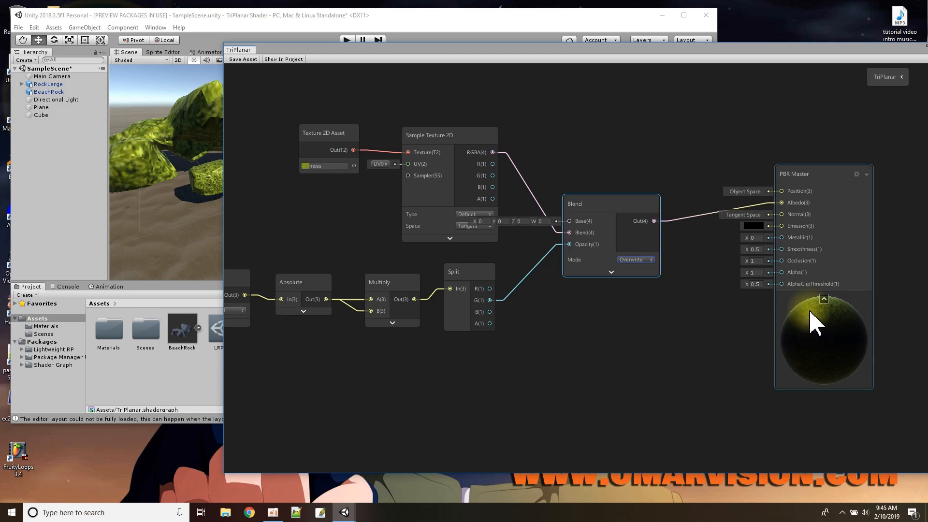
- Disconnect Split's G output from Blend's Opacity to compare the PBR Master preview, and reconnect it
click(524, 281)
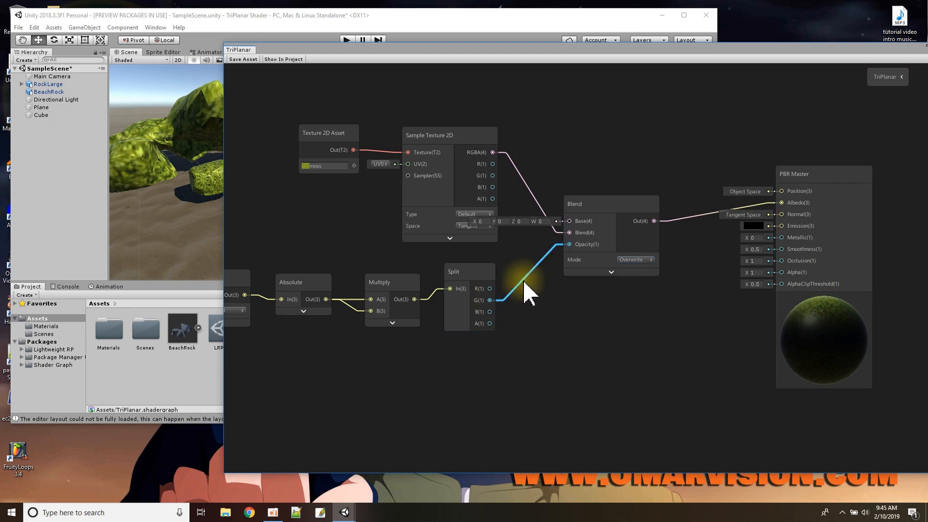
key(Delete)
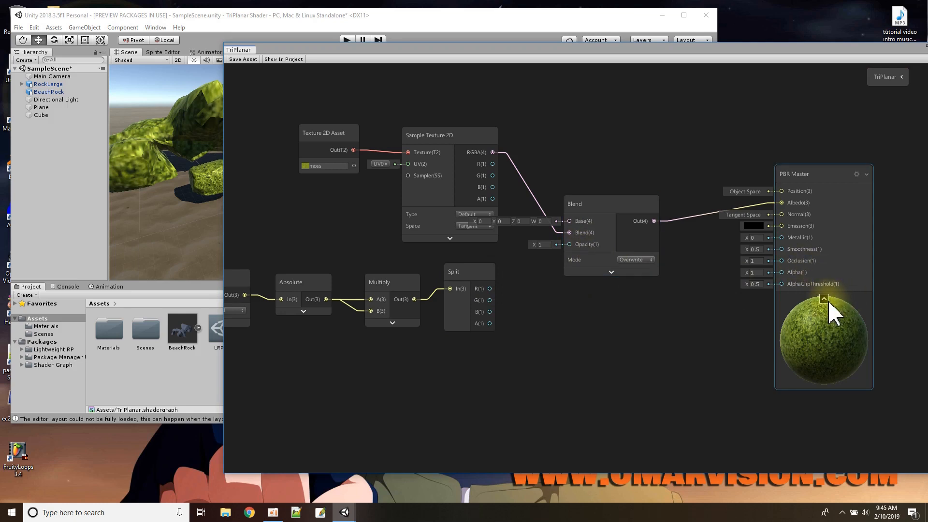
mouse_move(795, 372)
mouse_down()
mouse_move(847, 321)
mouse_move(838, 364)
mouse_move(797, 369)
mouse_move(811, 378)
mouse_up()
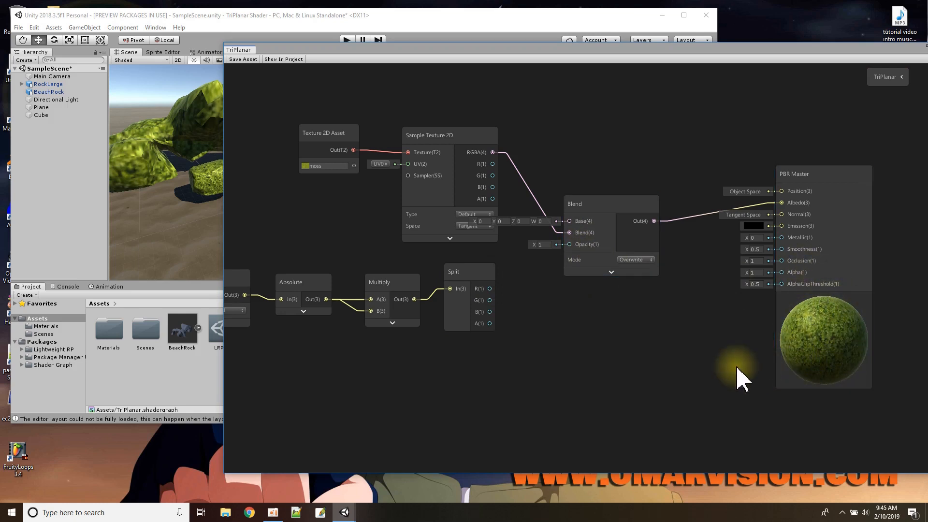
click(491, 296)
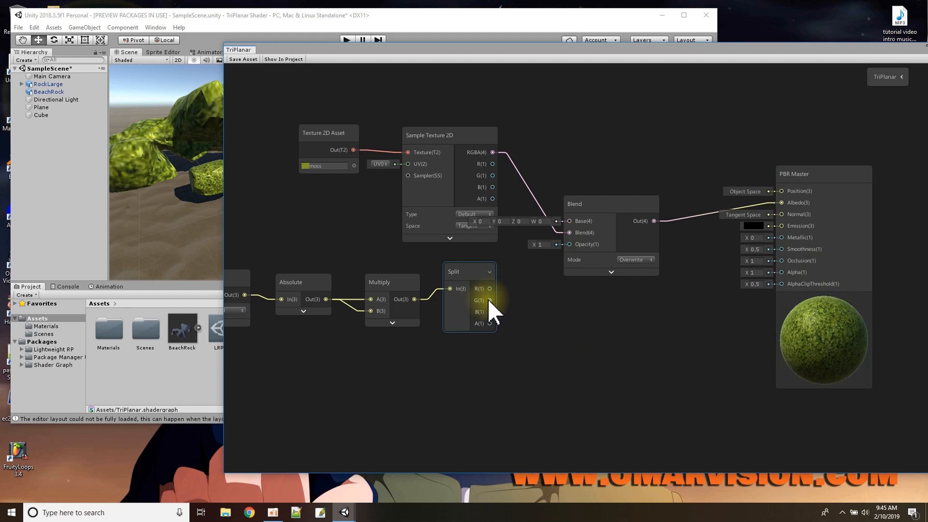
drag(490, 300, 569, 245)
drag(821, 301, 817, 316)
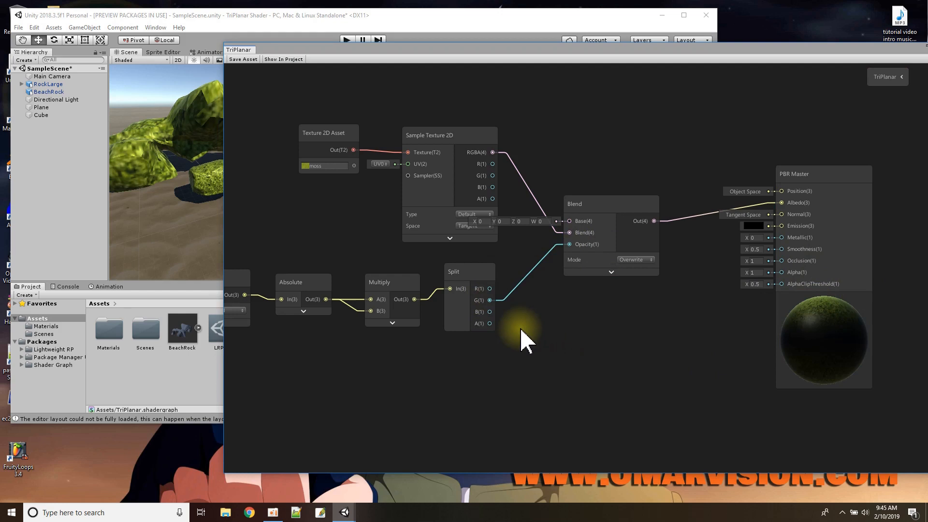
- Try Split's B, A and R outputs one after another as Blend's Opacity input, and reconnect the G output
click(509, 298)
key(Delete)
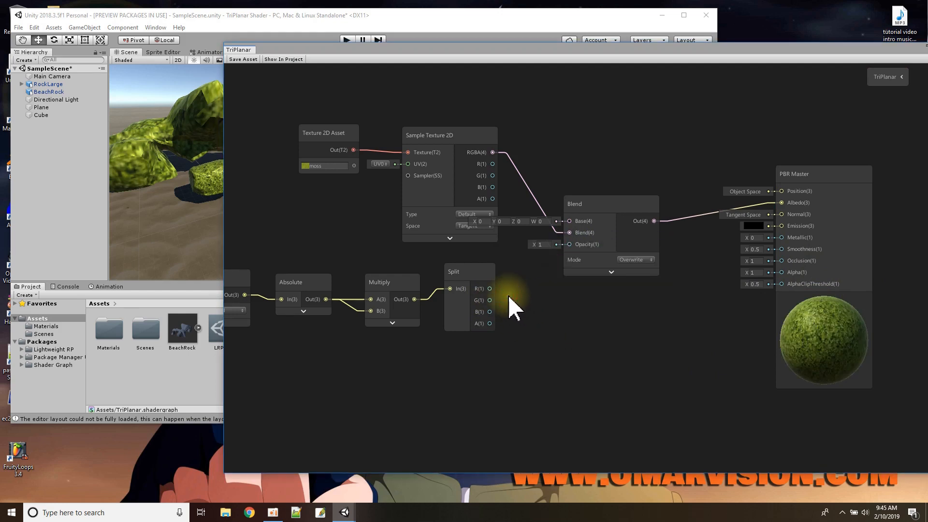
drag(490, 311, 570, 247)
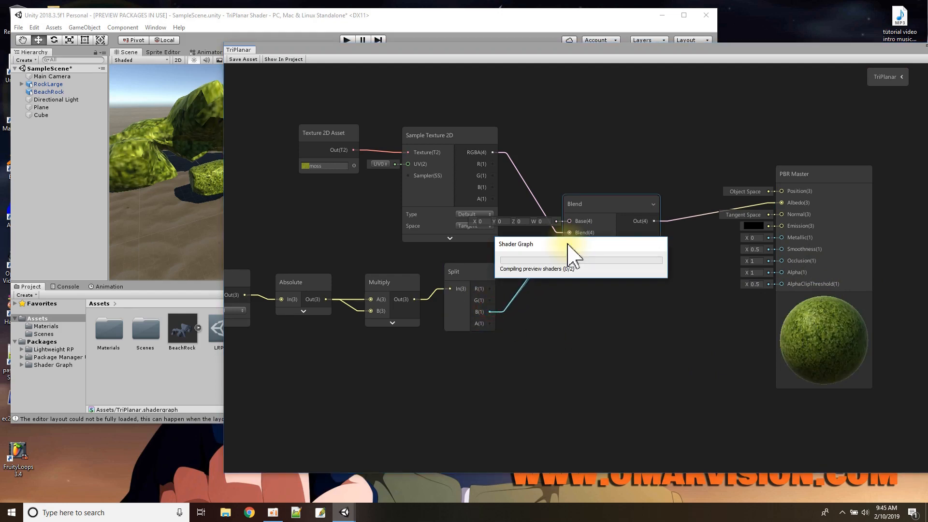
click(511, 302)
key(Delete)
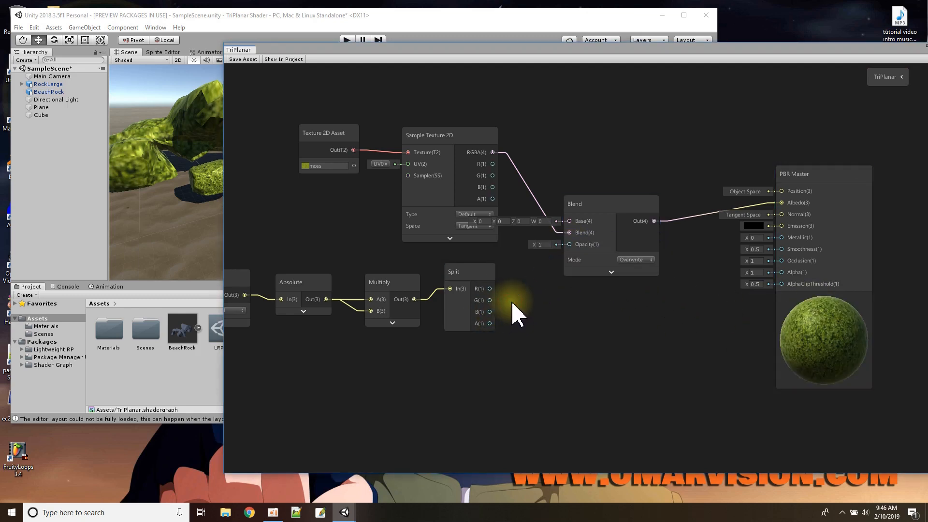
drag(490, 323, 569, 246)
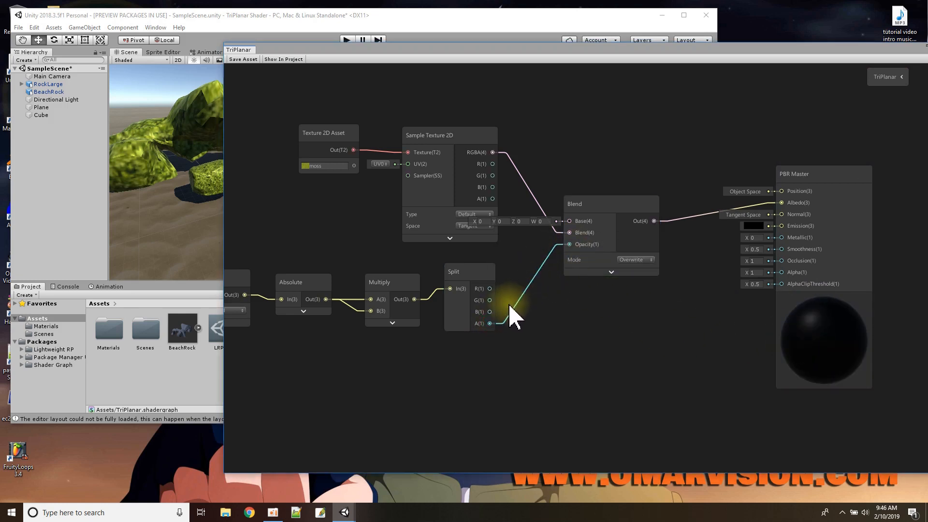
key(Delete)
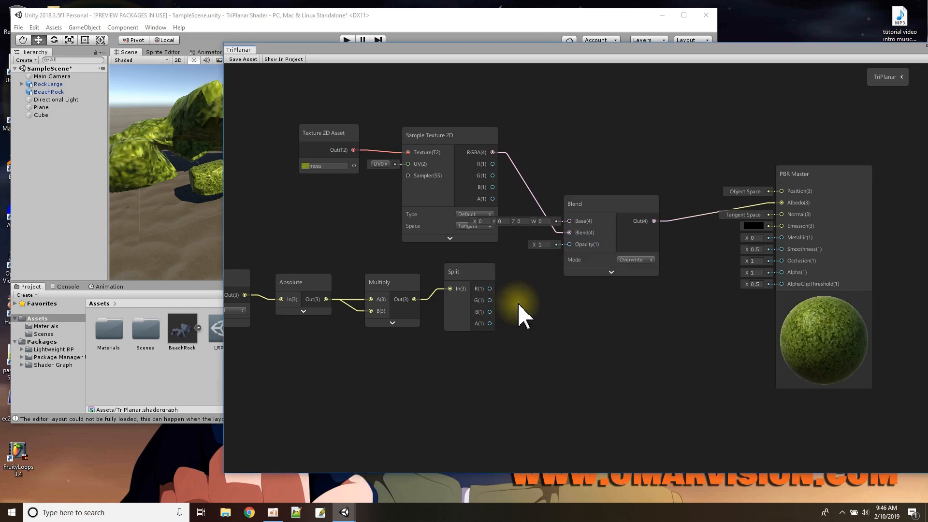
drag(489, 288, 569, 245)
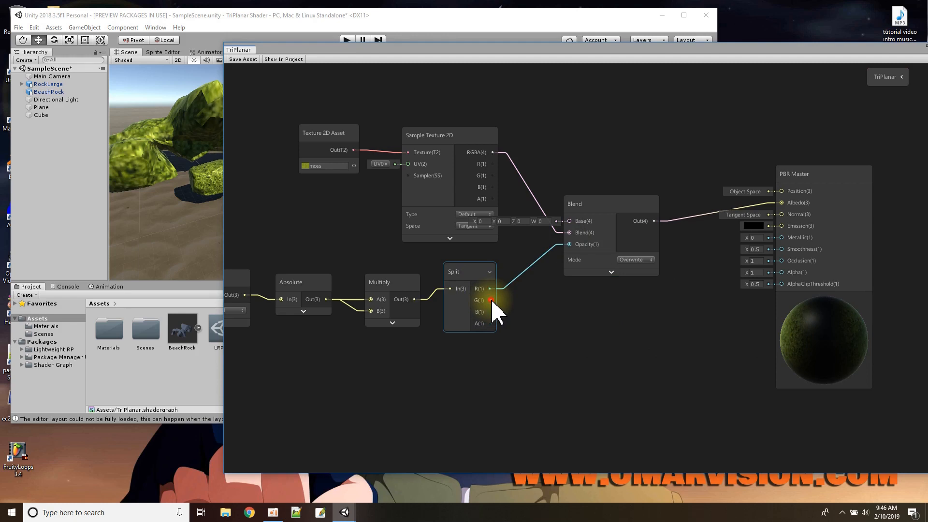
drag(490, 300, 565, 246)
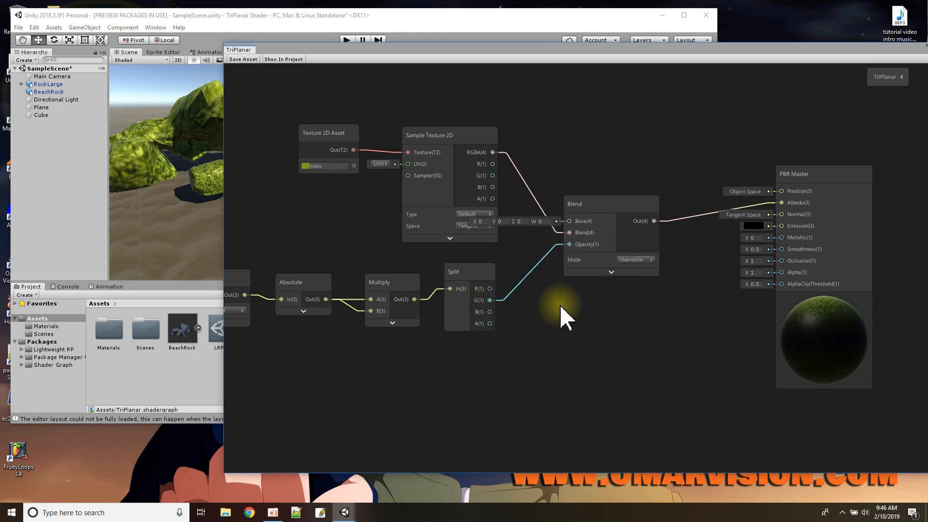
- Move the Normal Vector and Absolute nodes closer to the Multiply node and line them up with it
middle_drag(465, 384, 538, 387)
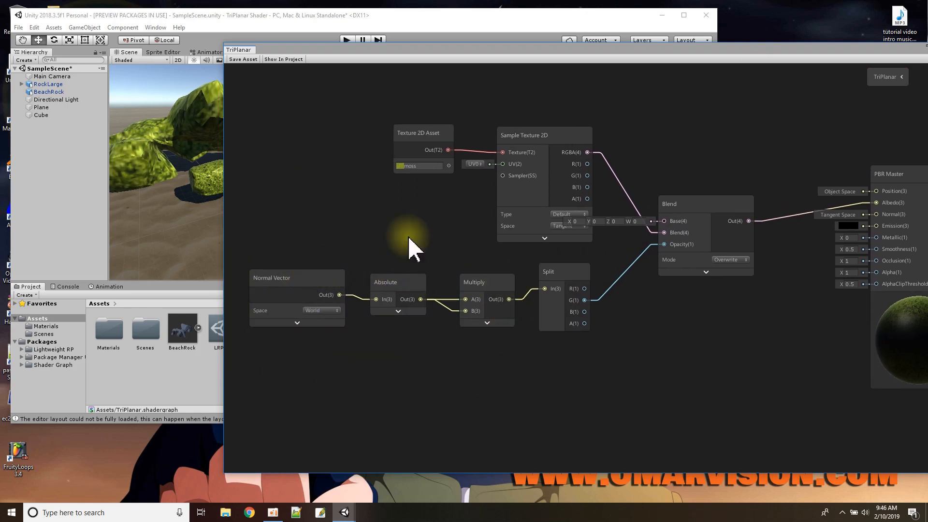
drag(302, 281, 310, 282)
drag(399, 285, 408, 289)
drag(330, 278, 341, 279)
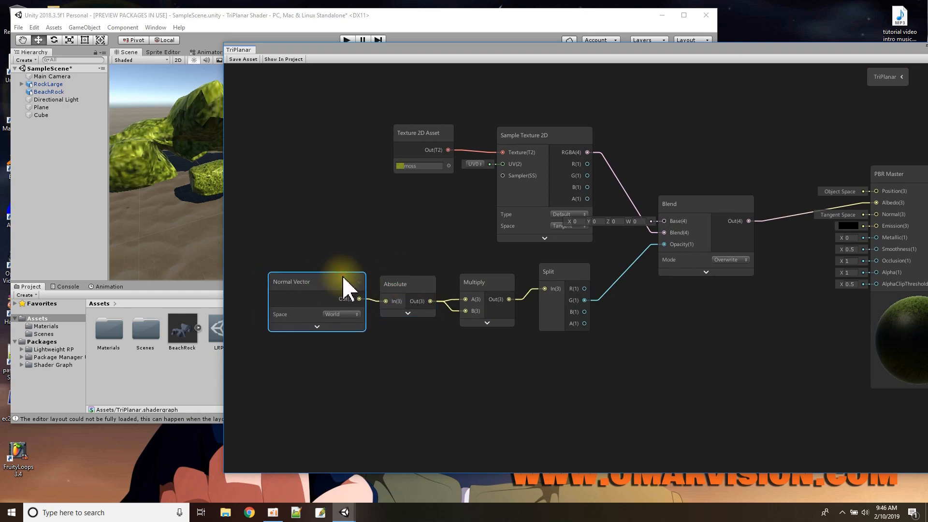
drag(417, 281, 422, 280)
- Move the Normal Vector, Absolute, Multiply and Split nodes together closer to the Blend node
click(505, 290)
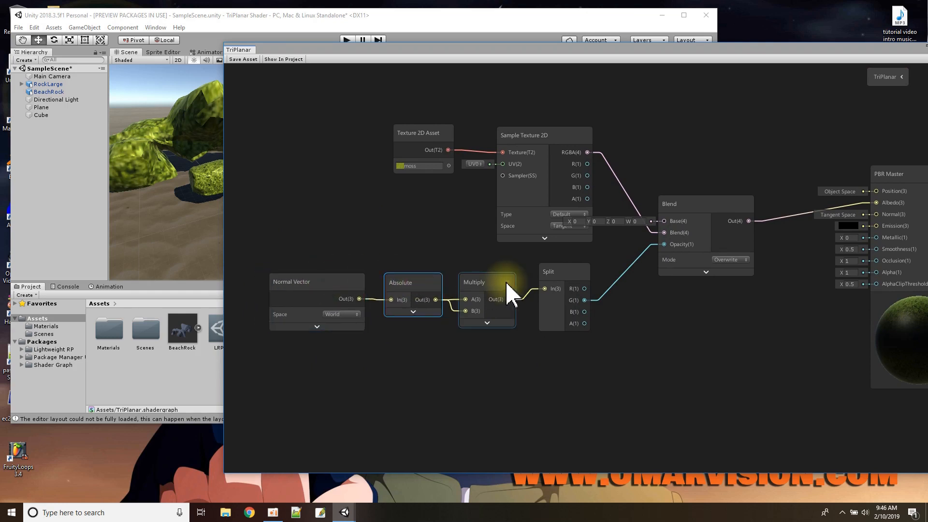
click(554, 275)
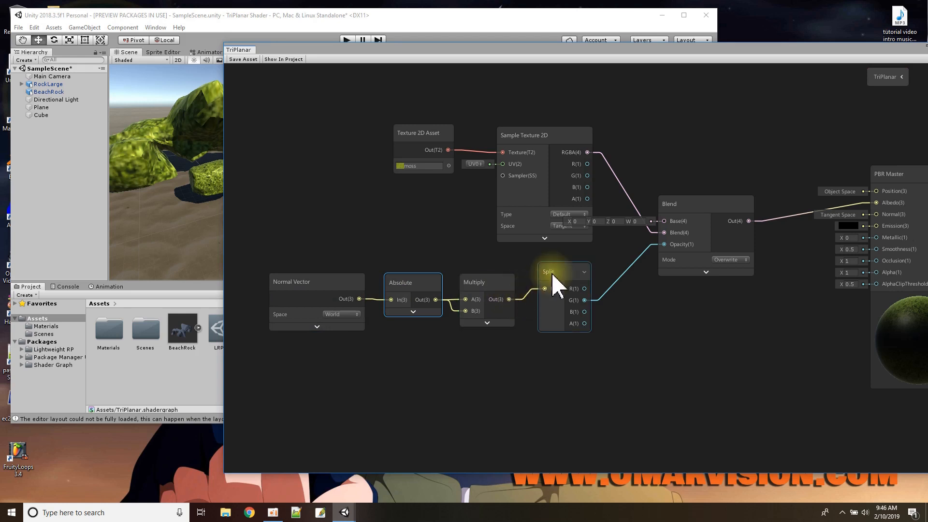
click(666, 245)
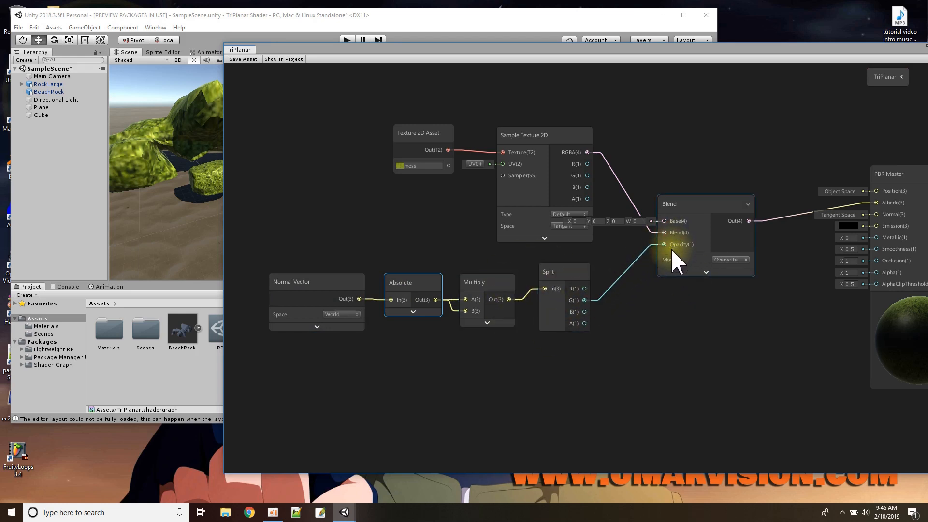
drag(604, 345, 285, 278)
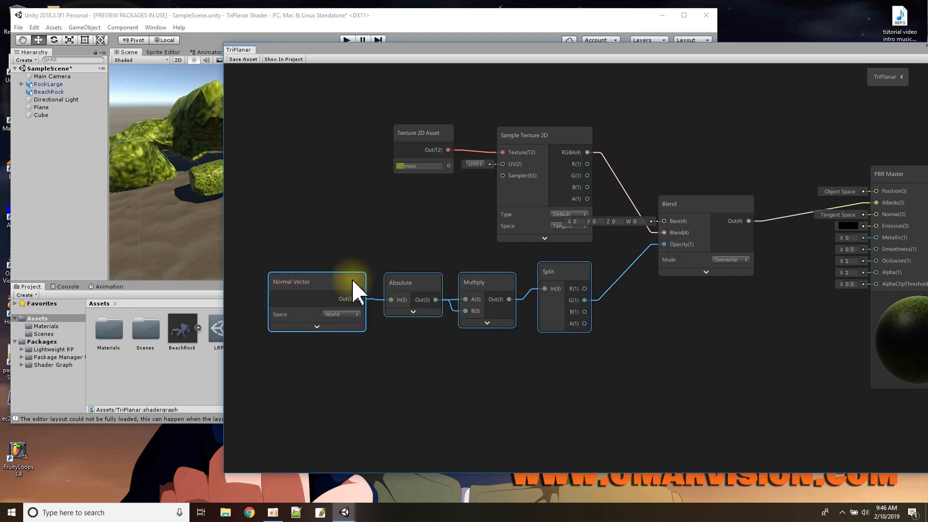
drag(403, 289, 430, 288)
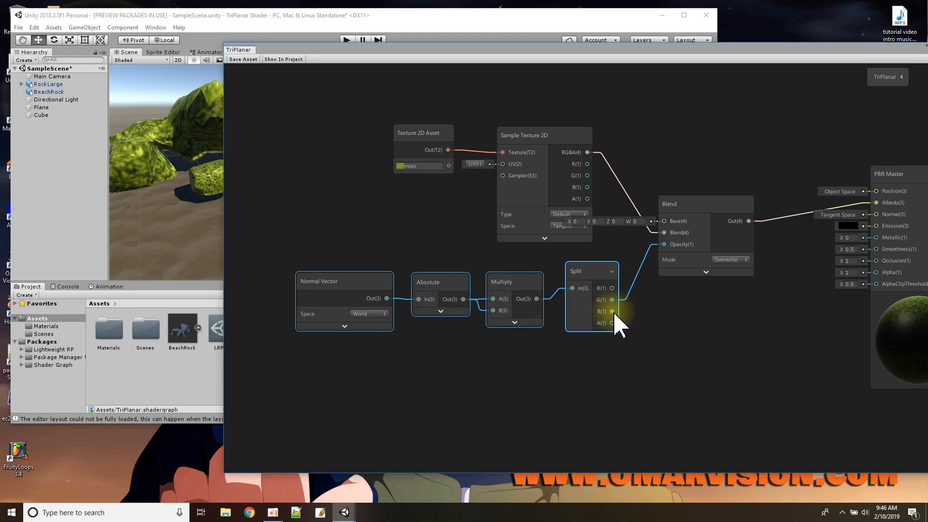
- Nudge the Texture 2D Asset node slightly down and the Blend node slightly up towards PBR Master
middle_drag(698, 311, 621, 328)
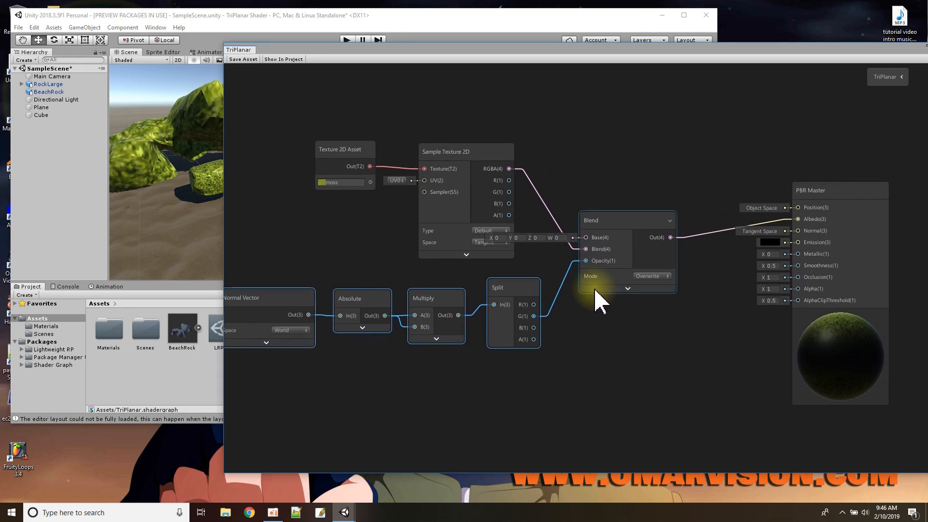
drag(355, 149, 357, 156)
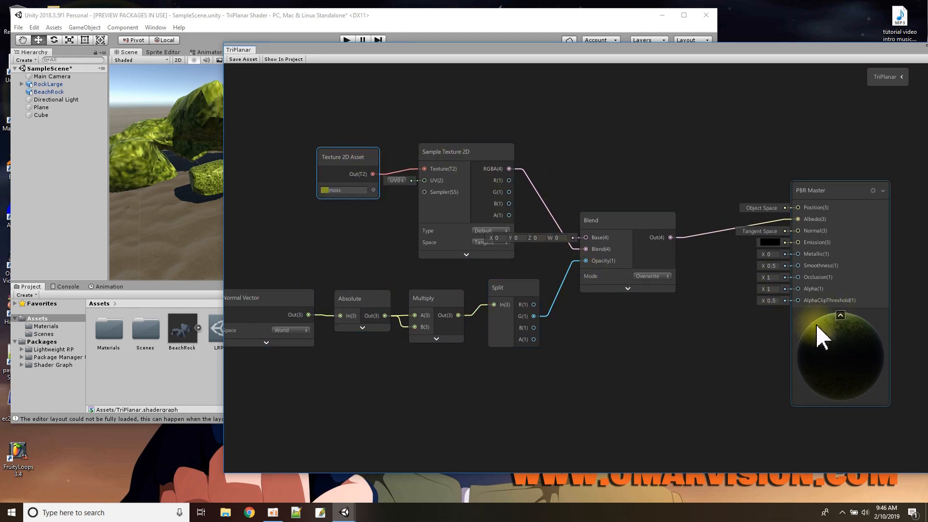
drag(615, 236, 620, 231)
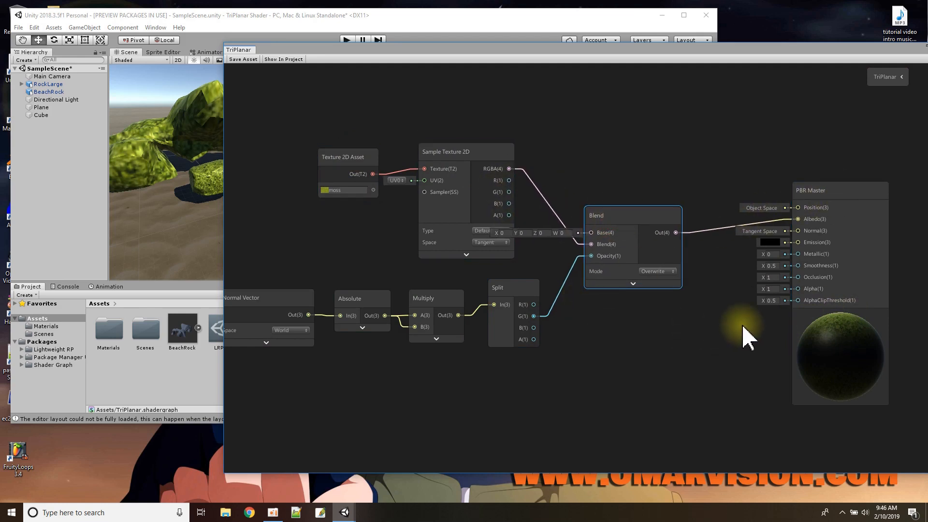
- Save the TriPlanar shader asset and inspect the moss on the rocks and cube in the Scene view
click(243, 59)
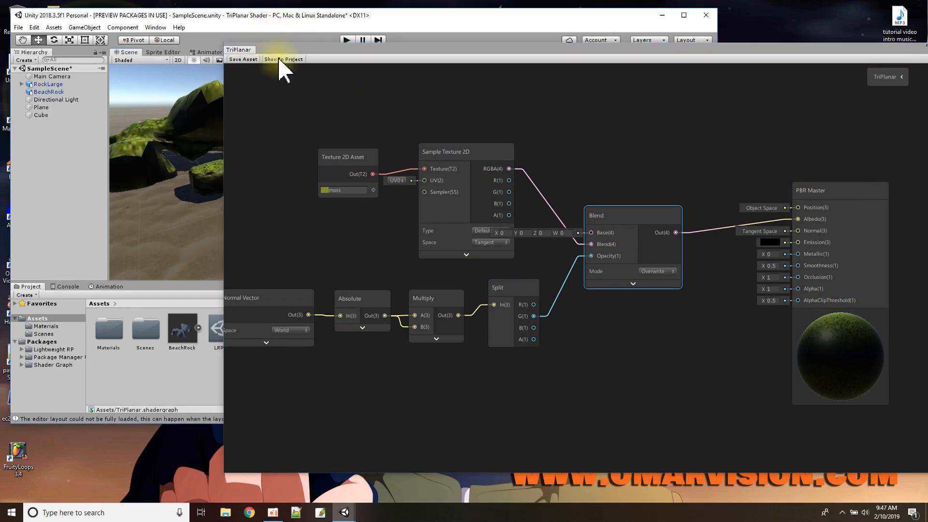
drag(285, 50, 689, 227)
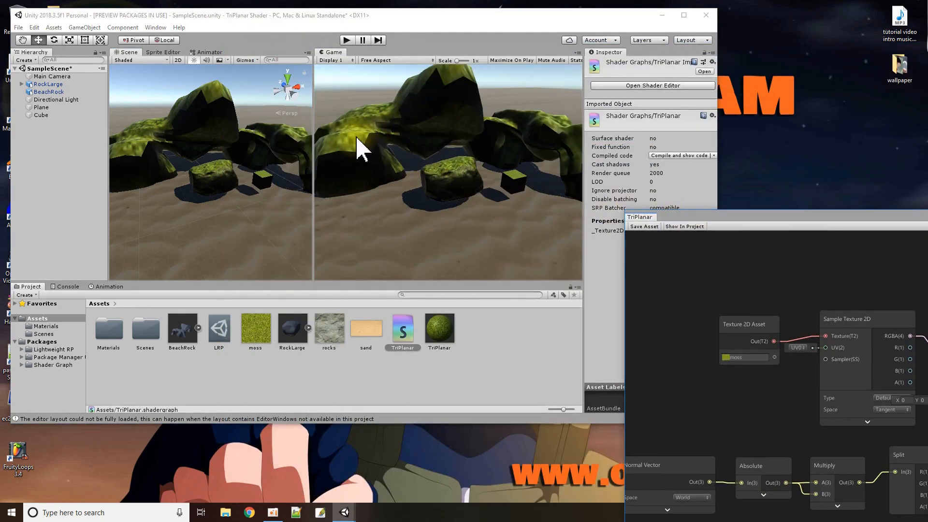
alt+drag(201, 155, 190, 124)
scroll(234, 177, up, 5)
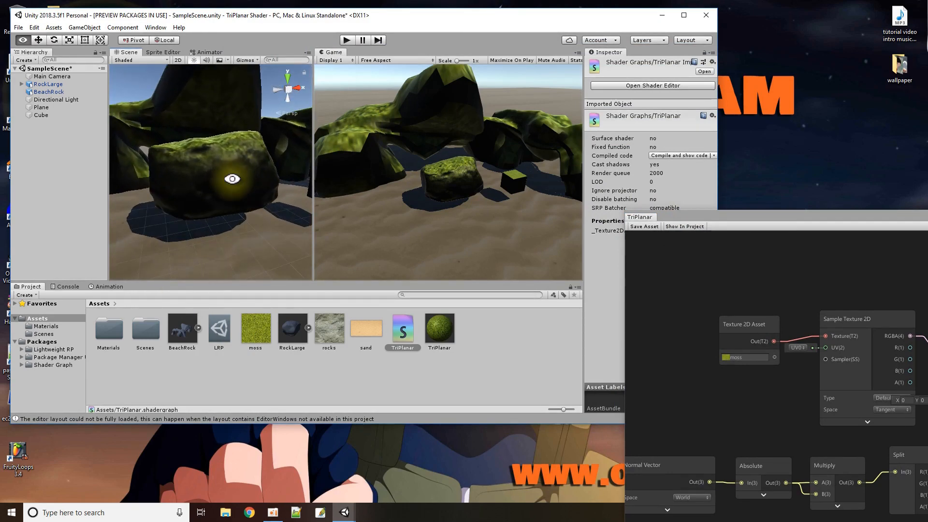
alt+drag(256, 194, 213, 215)
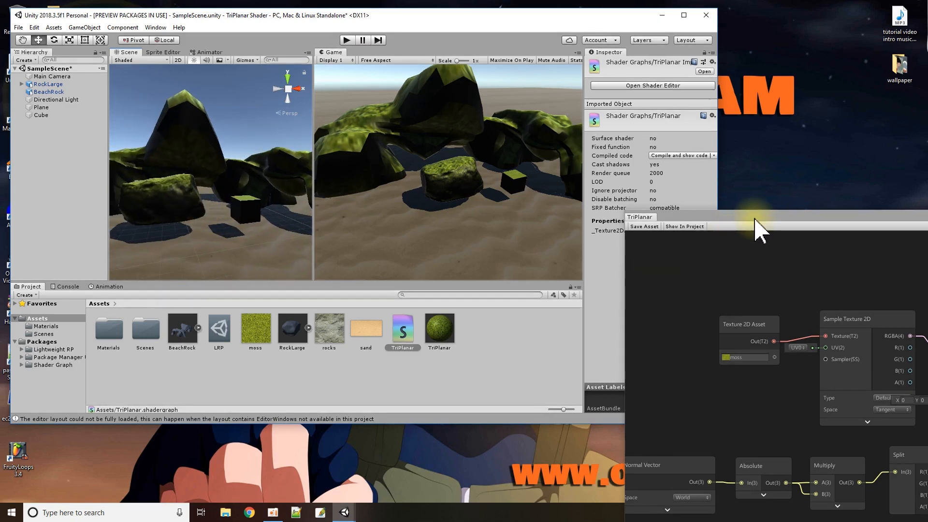
- Duplicate all nodes except PBR Master and place the copied texture, normal and Blend network below the original
drag(757, 218, 308, 62)
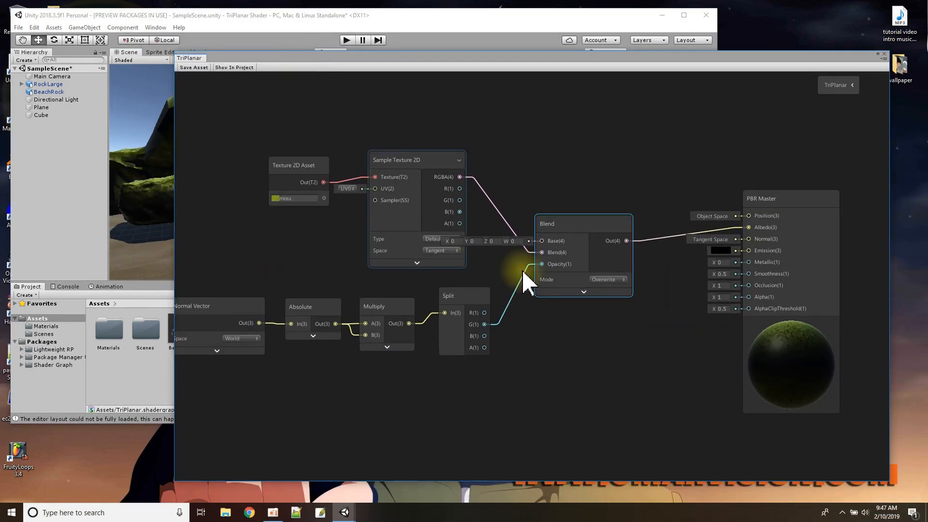
scroll(551, 314, down, 3)
scroll(551, 315, up, 1)
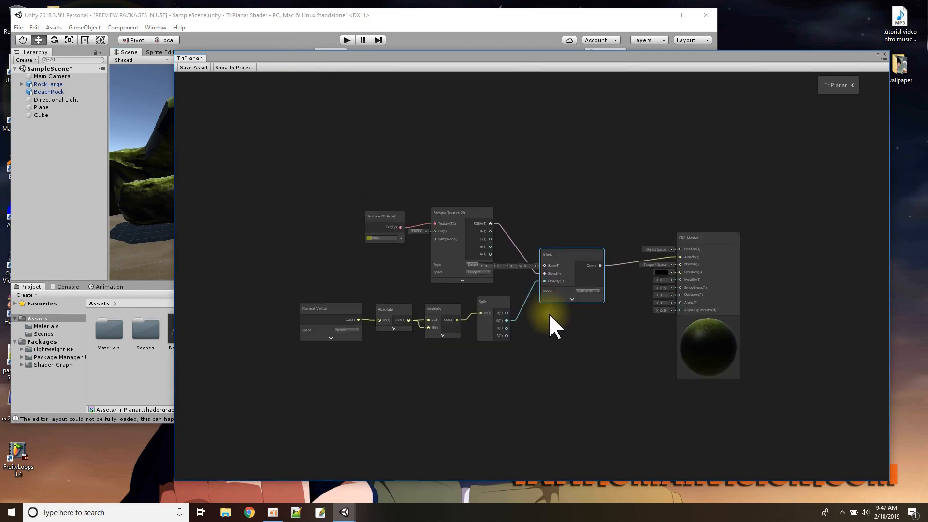
drag(588, 350, 310, 209)
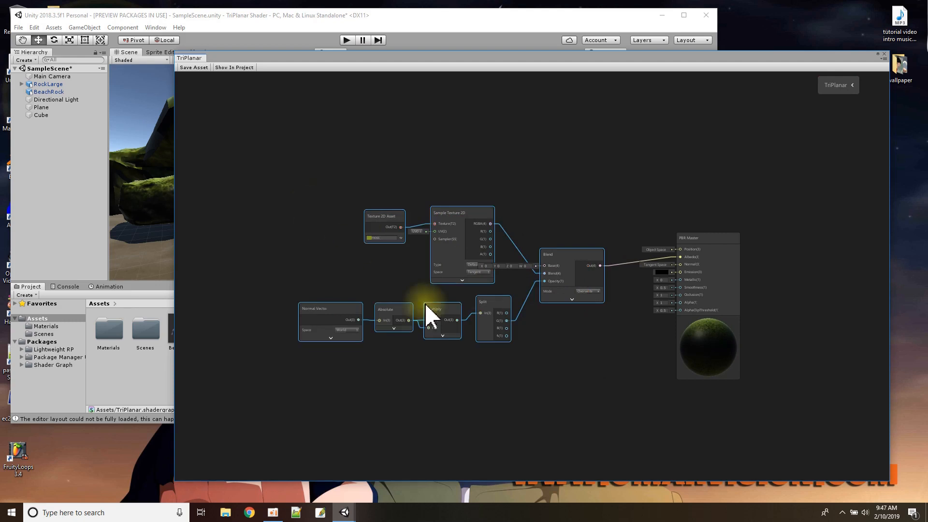
scroll(472, 328, down, 2)
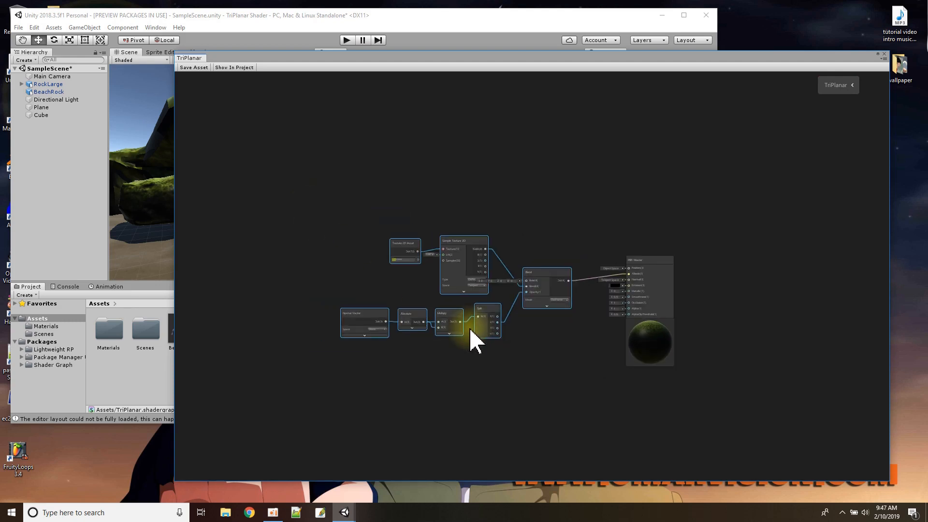
key(ctrl+d)
drag(476, 248, 490, 369)
scroll(542, 343, up, 1)
middle_drag(541, 343, 504, 264)
scroll(503, 264, up, 4)
scroll(503, 264, down, 3)
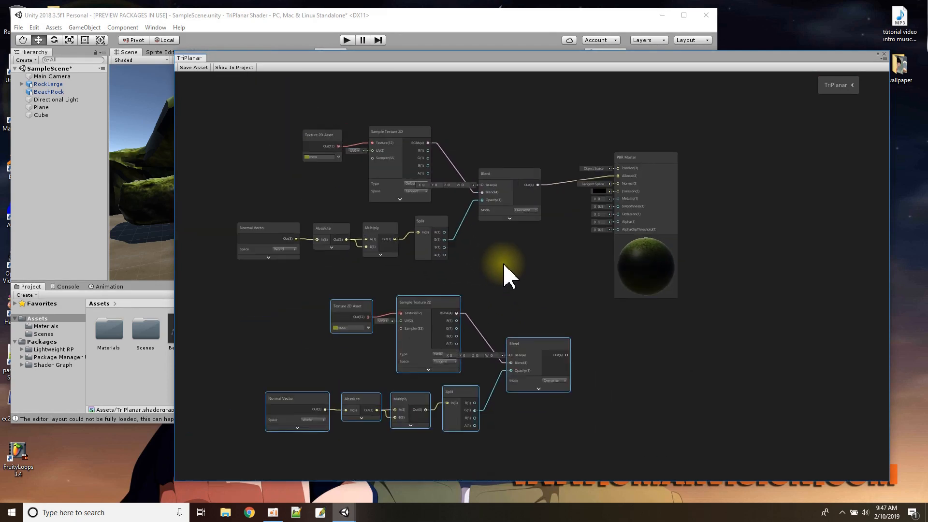
- Move PBR Master further away from the Blend nodes and connect the duplicated Blend node's Out to its Albedo
drag(647, 175, 704, 228)
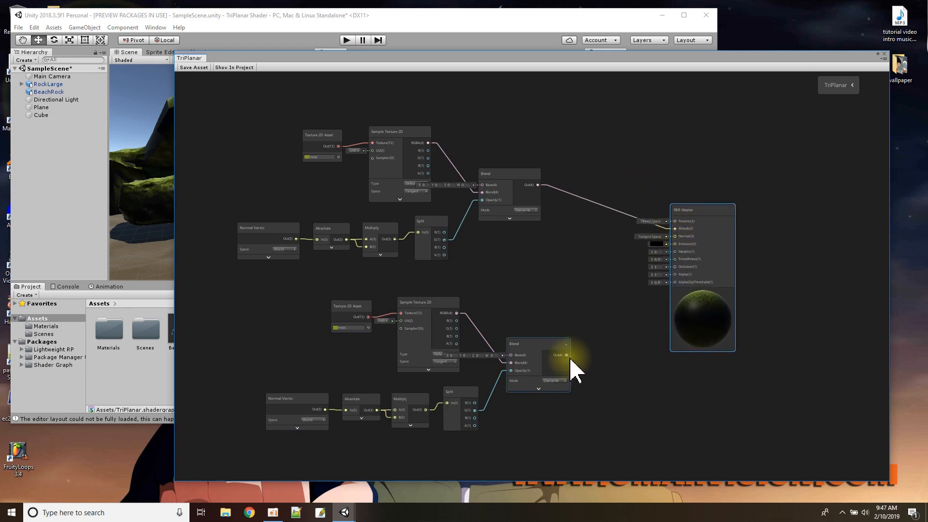
drag(566, 355, 676, 236)
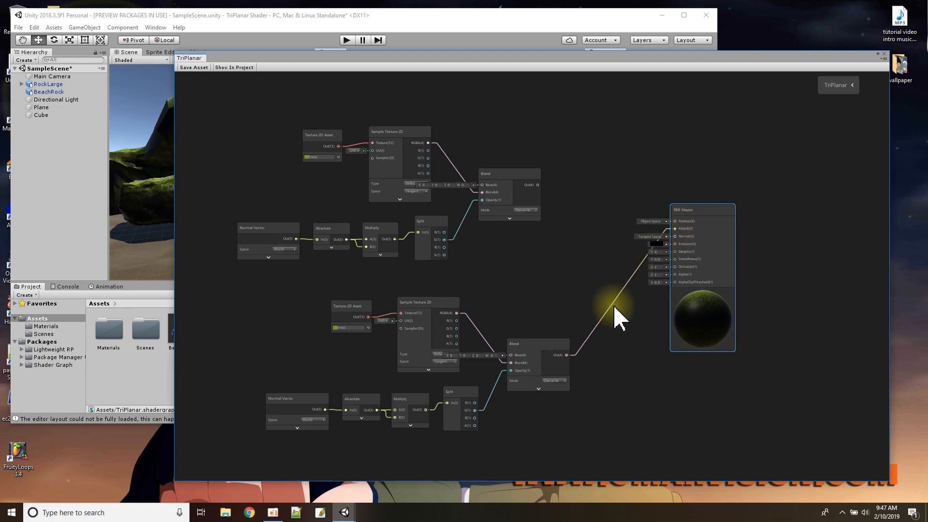
- Remove the G link into the duplicated Blend's Opacity, try the lower Split node's R output, and replace it with B
click(490, 401)
key(Delete)
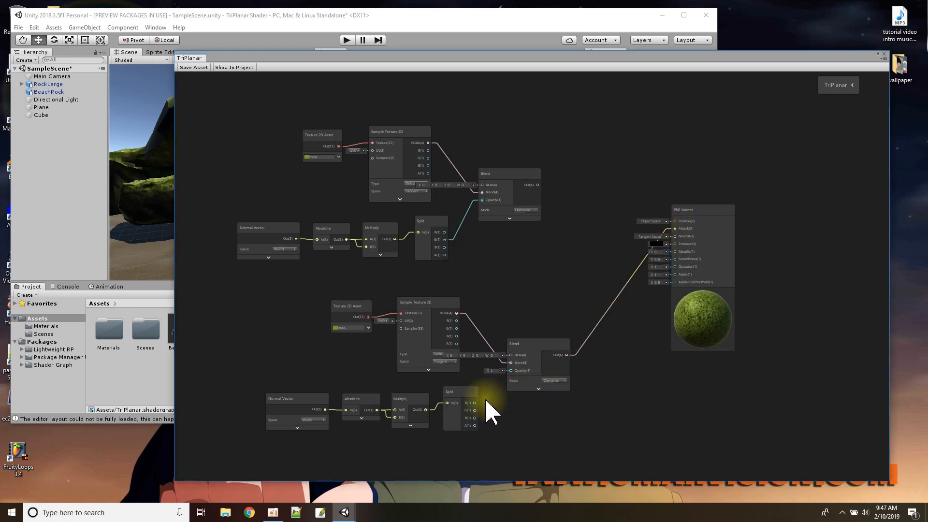
drag(475, 402, 510, 372)
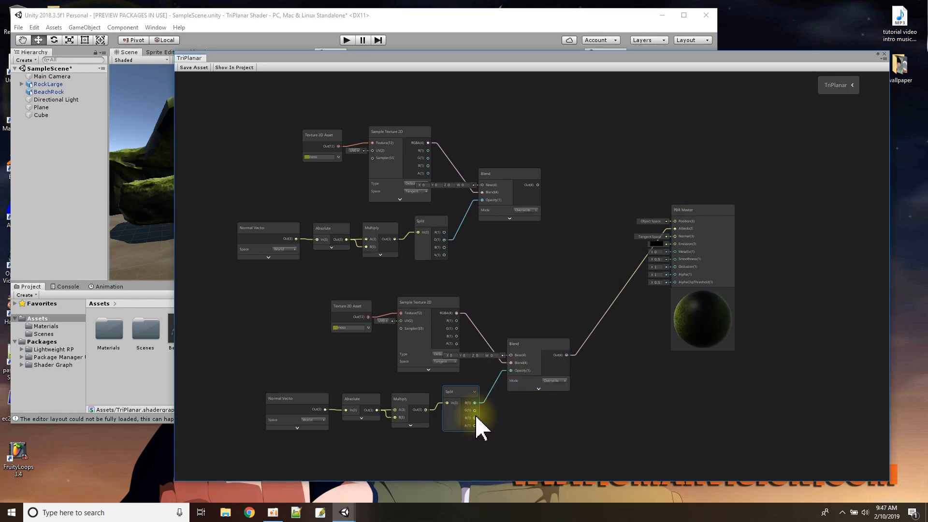
drag(475, 418, 510, 370)
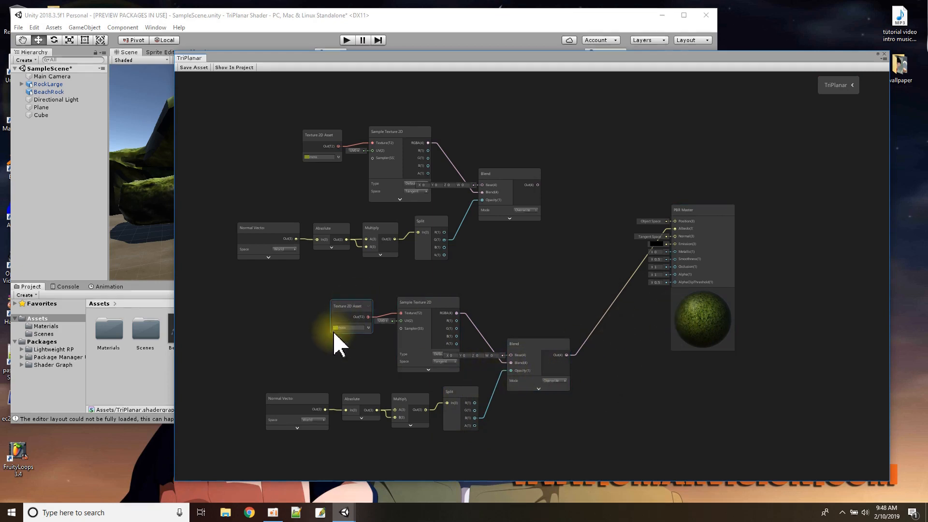
- Move the duplicated Blend node slightly away from its Split node to make room between them
drag(541, 348, 563, 341)
right_click(533, 407)
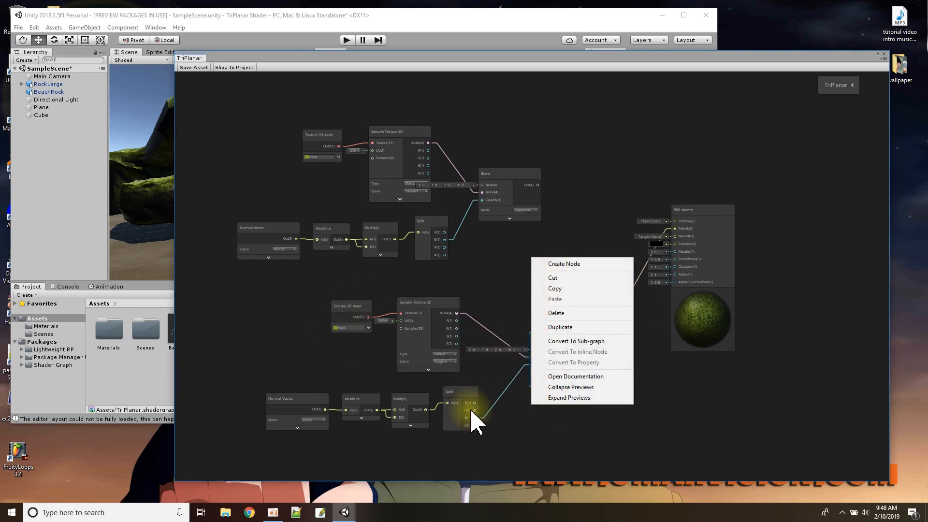
click(549, 441)
- Create an Add node and place it beside the duplicated Split node, just below the duplicated Blend node
scroll(528, 432, up, 3)
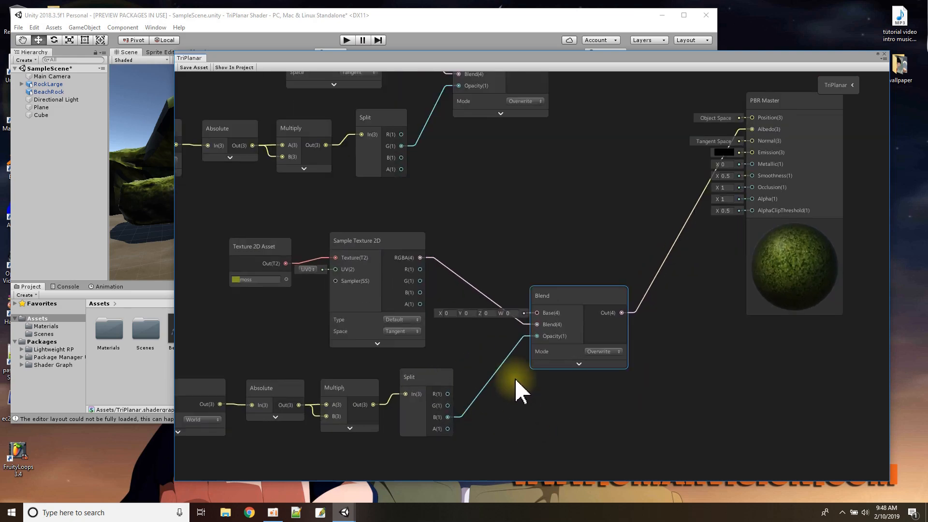
middle_drag(522, 386, 538, 310)
click(462, 297)
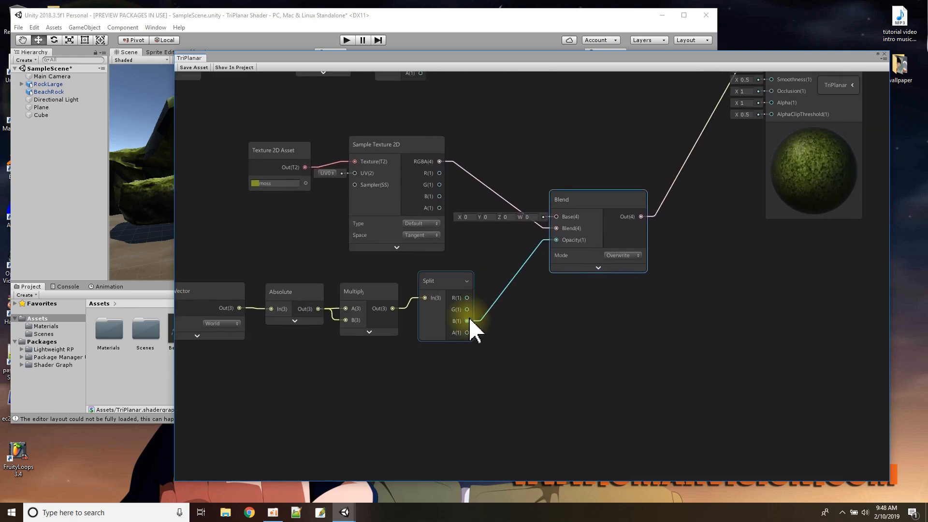
right_click(544, 320)
click(574, 326)
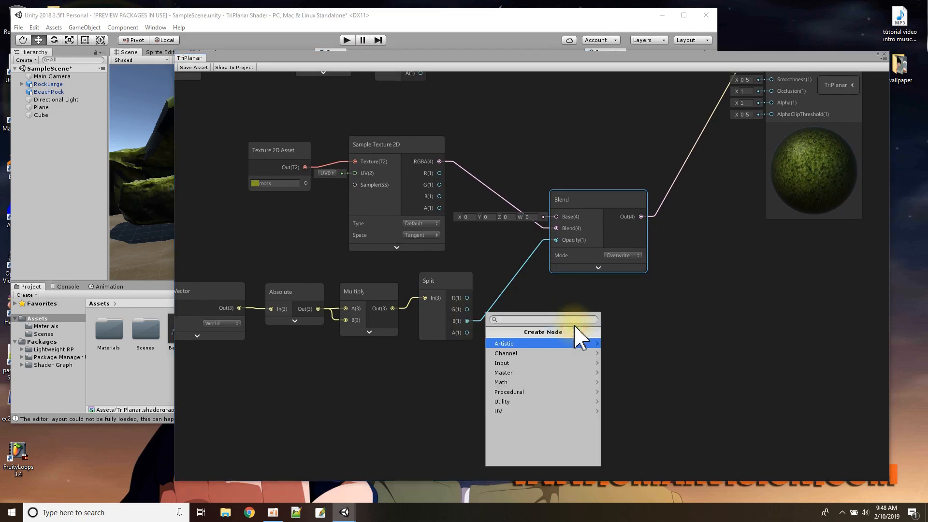
text(add)
key(Return)
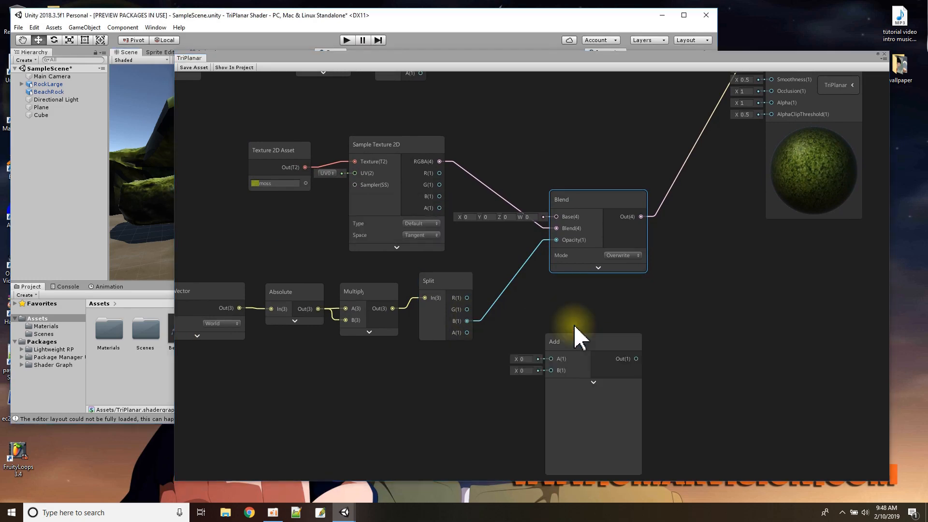
drag(565, 352, 551, 313)
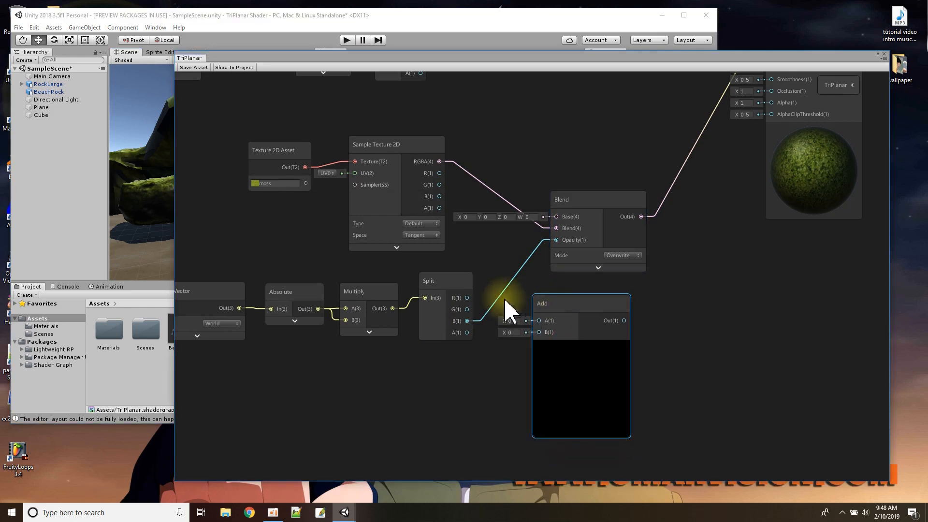
- Connect the lower Split node's R and B outputs to the Add node and feed its output into the lower Blend's Opacity
drag(468, 298, 539, 321)
drag(466, 321, 539, 333)
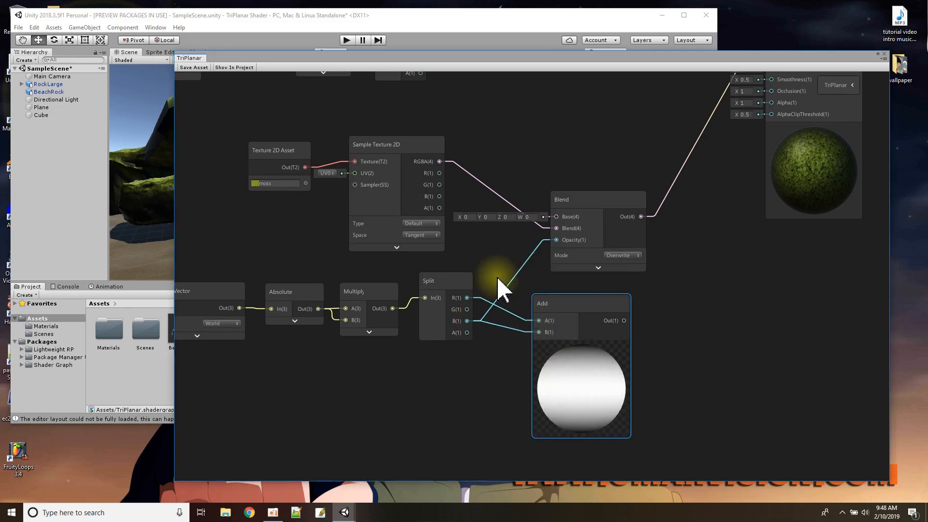
drag(624, 320, 556, 241)
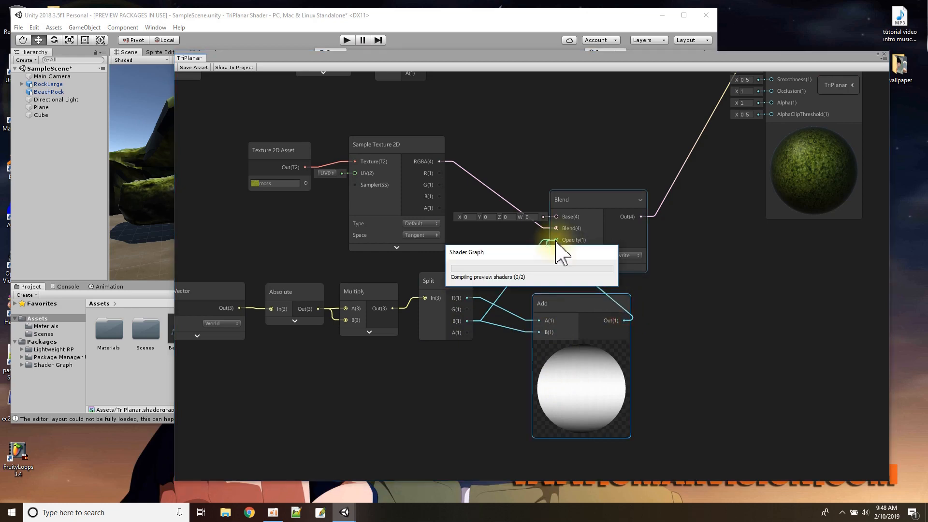
- Collapse the Add node's preview and reposition the Add and Blend nodes so Add sits between Split and Blend
drag(561, 299, 526, 293)
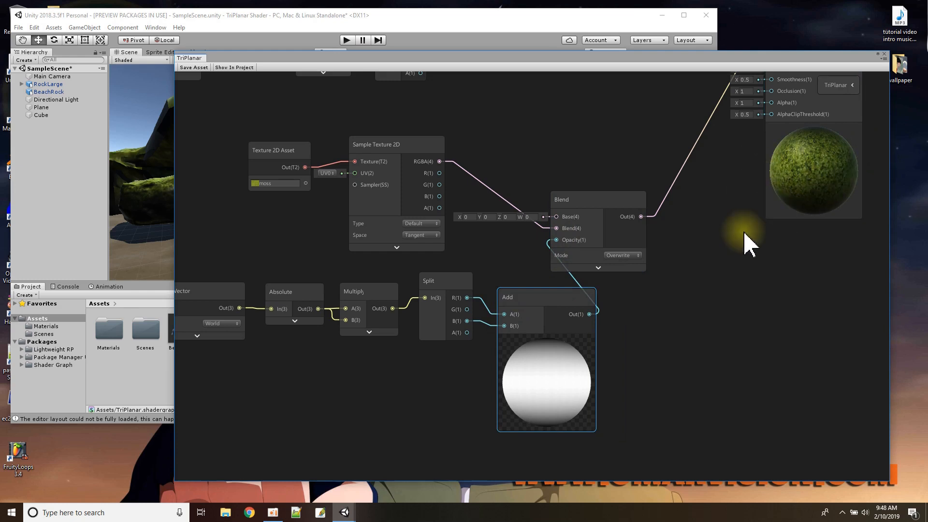
click(548, 349)
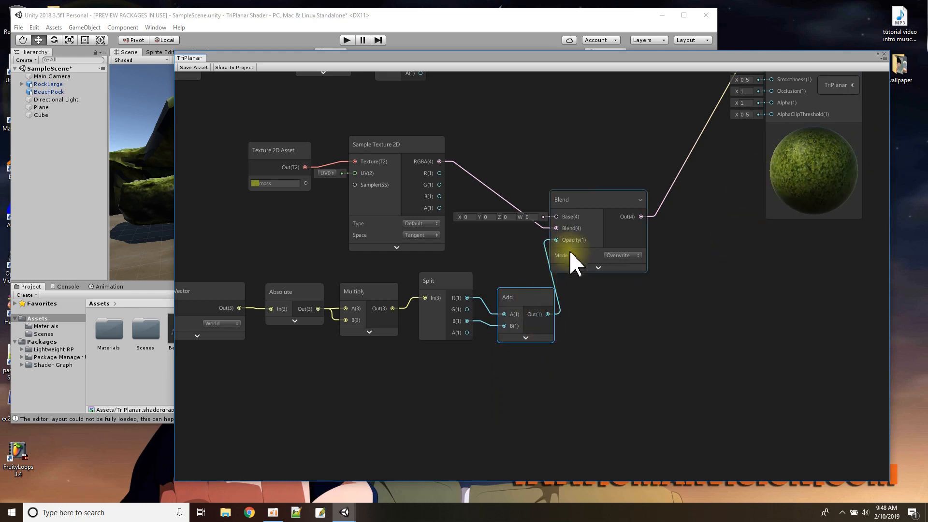
mouse_move(575, 201)
mouse_down()
mouse_move(599, 196)
mouse_move(592, 200)
mouse_up()
drag(511, 308, 502, 256)
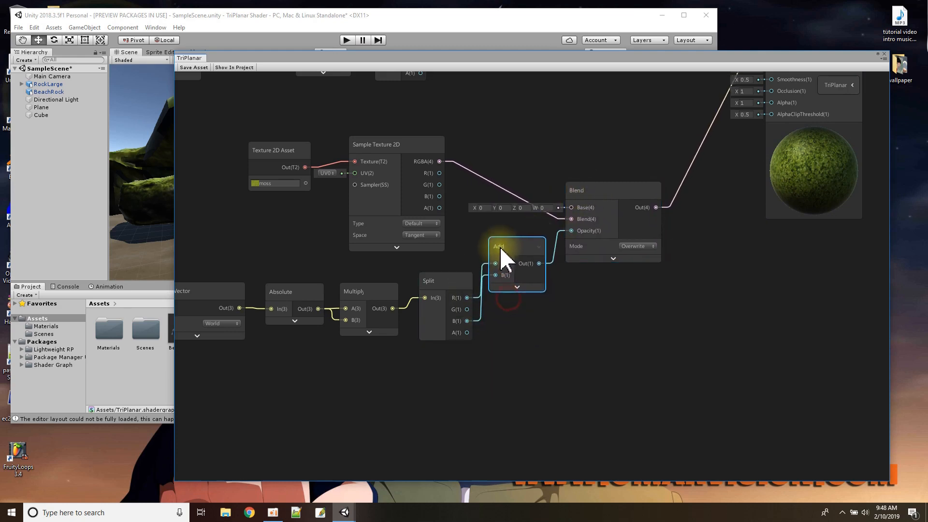
- Shift the upper node group slightly toward the PBR Master and the lower group slightly away from it to line them up
scroll(575, 355, down, 5)
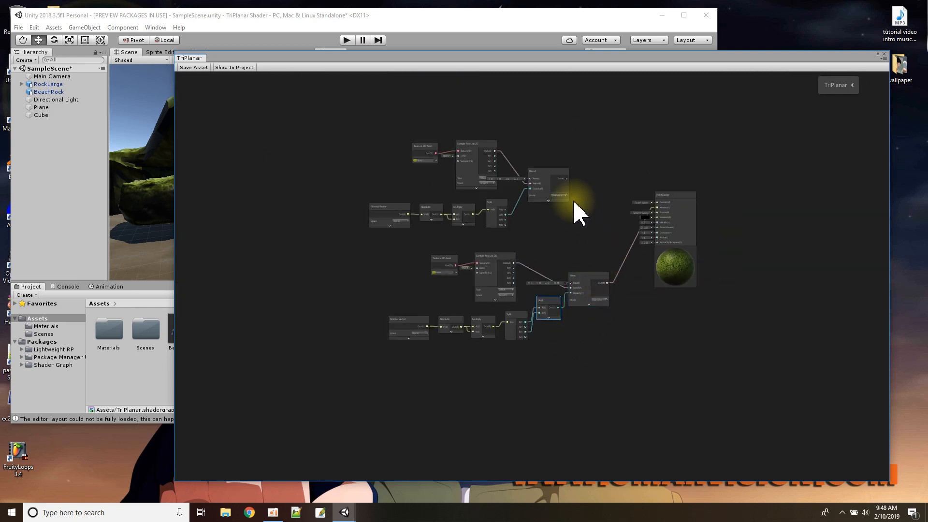
drag(331, 118, 590, 231)
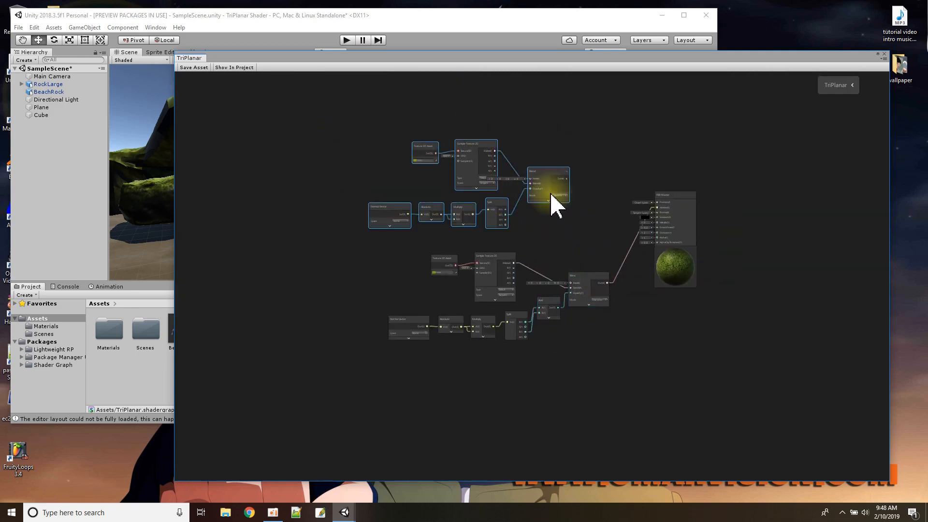
drag(544, 178, 567, 181)
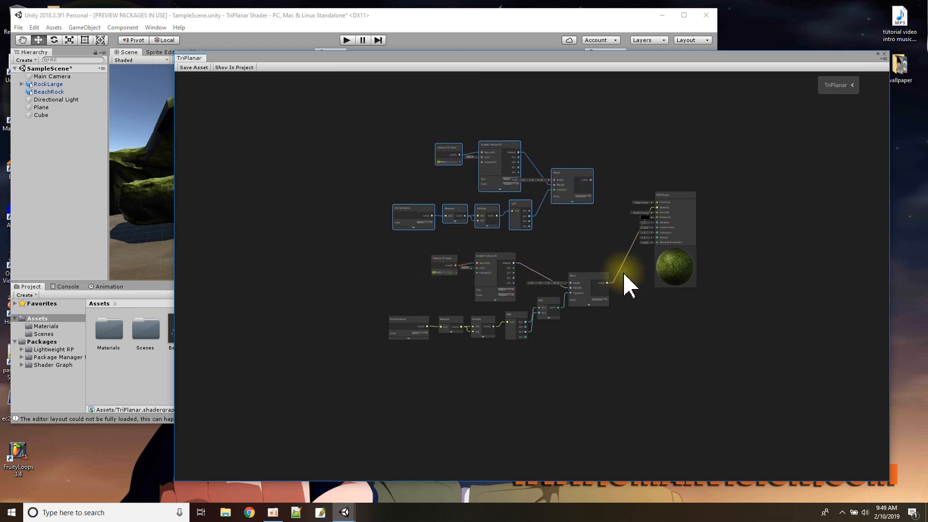
drag(642, 361, 373, 253)
drag(597, 279, 589, 276)
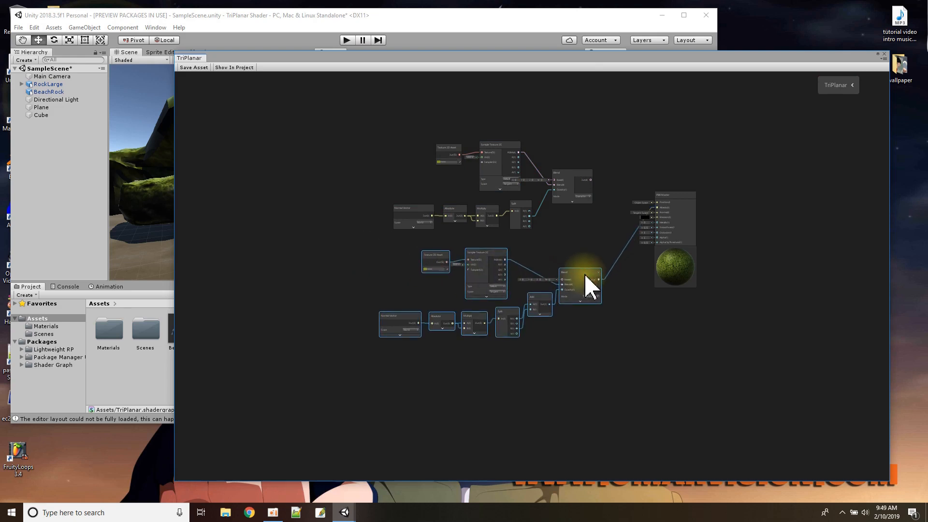
click(609, 240)
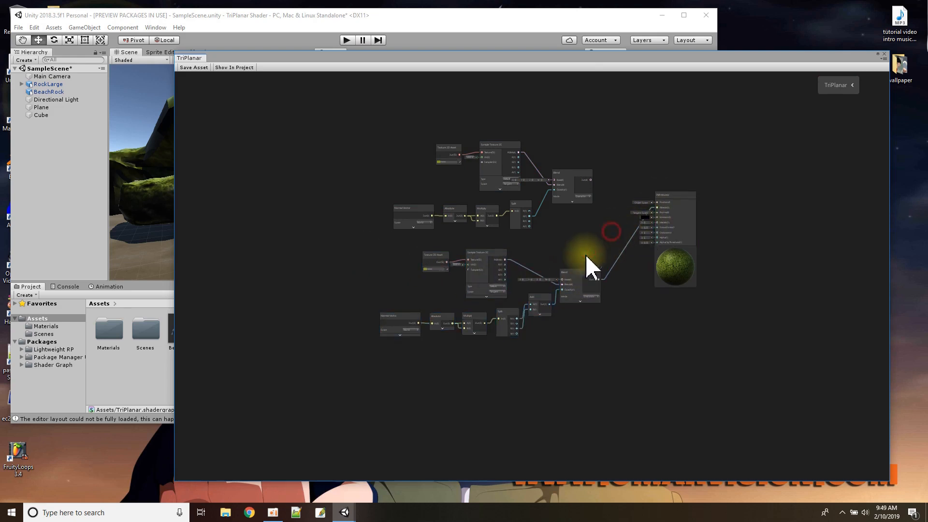
- Set the lower group's Texture 2D Asset to the rocks texture
scroll(531, 343, up, 1)
scroll(531, 343, up, 4)
click(361, 194)
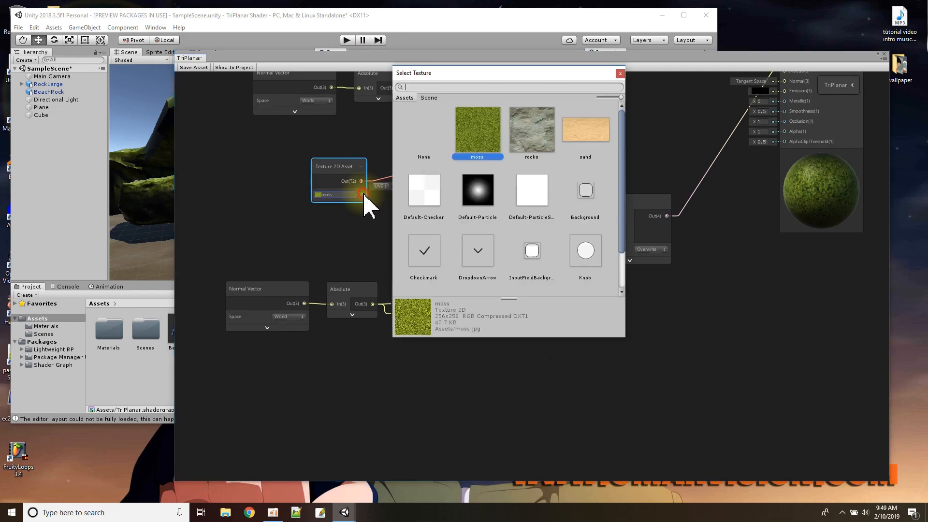
click(540, 126)
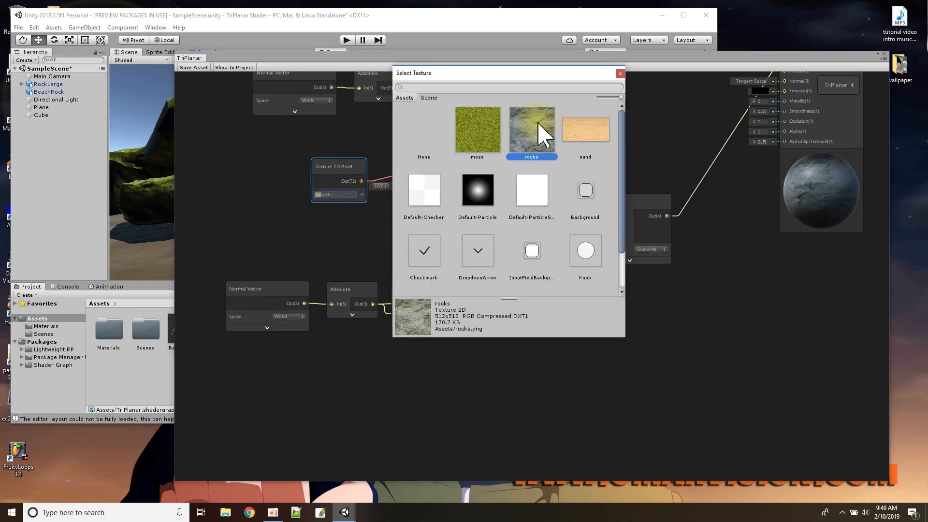
double_click(539, 129)
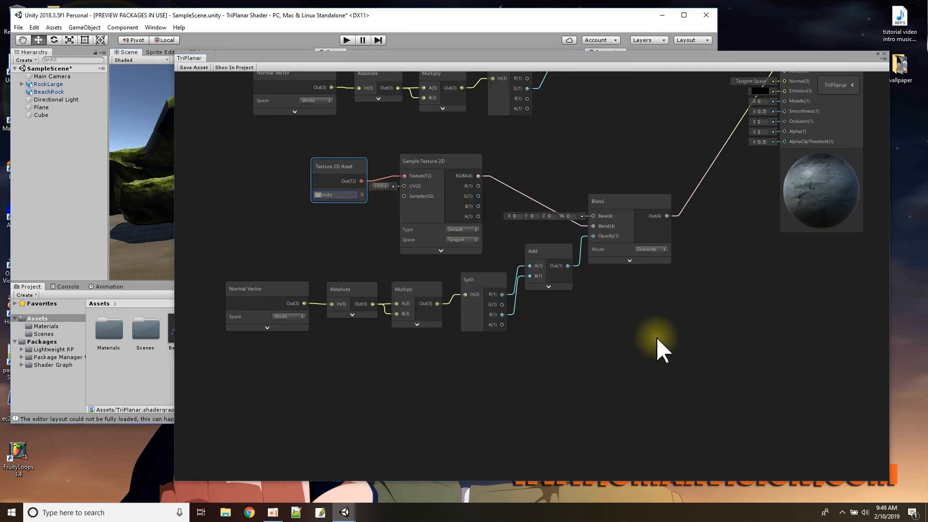
- Connect the upper Blend's output to the PBR Master's Albedo and move the PBR Master farther from the Blend nodes
scroll(659, 314, up, 1)
middle_drag(659, 314, 604, 437)
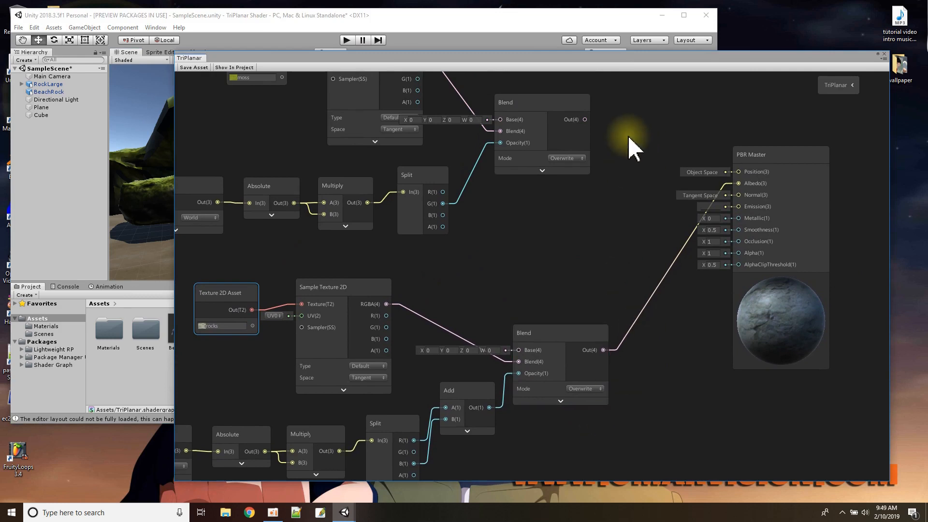
drag(585, 119, 739, 183)
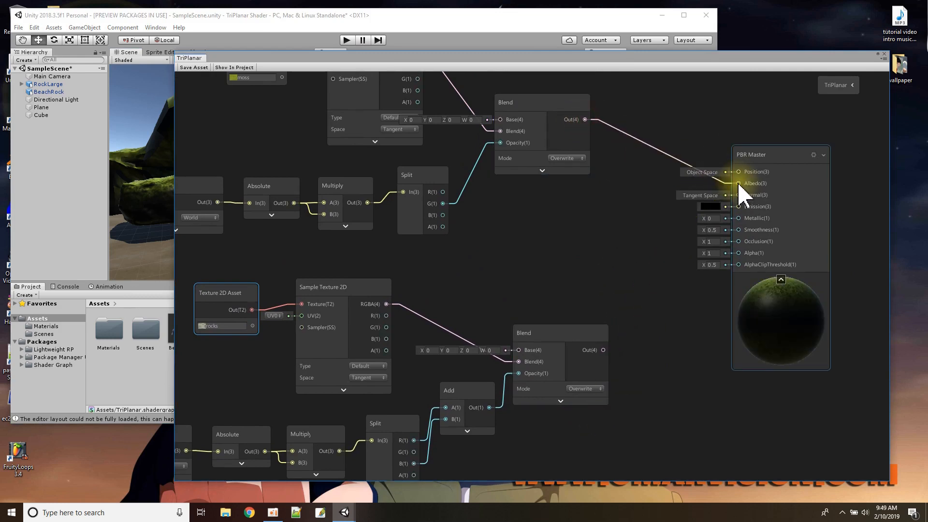
drag(778, 159, 840, 157)
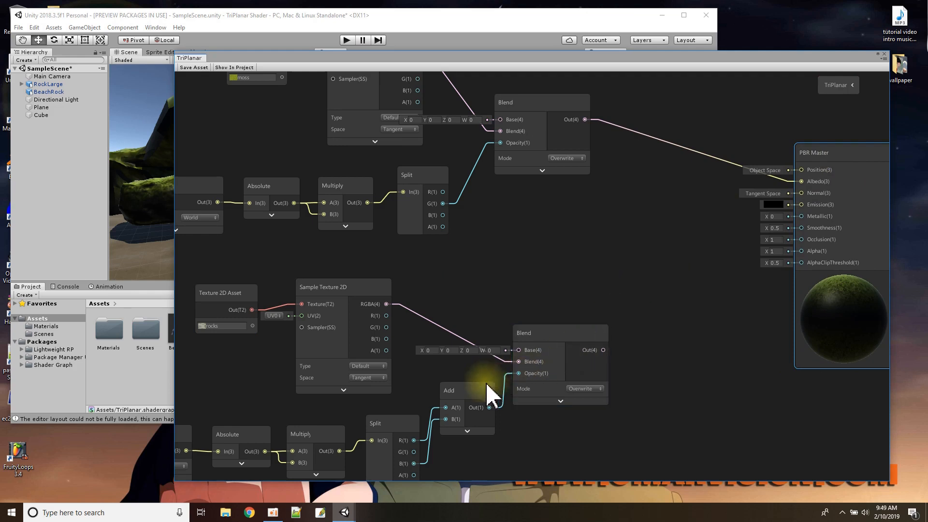
- Create a second Add node and place it between the two Blend nodes and the PBR Master
right_click(645, 230)
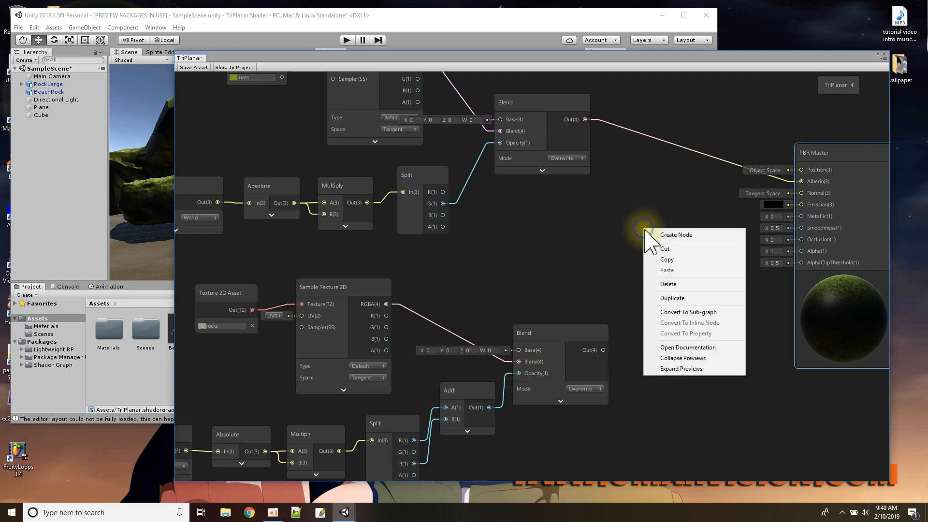
click(650, 235)
text(add)
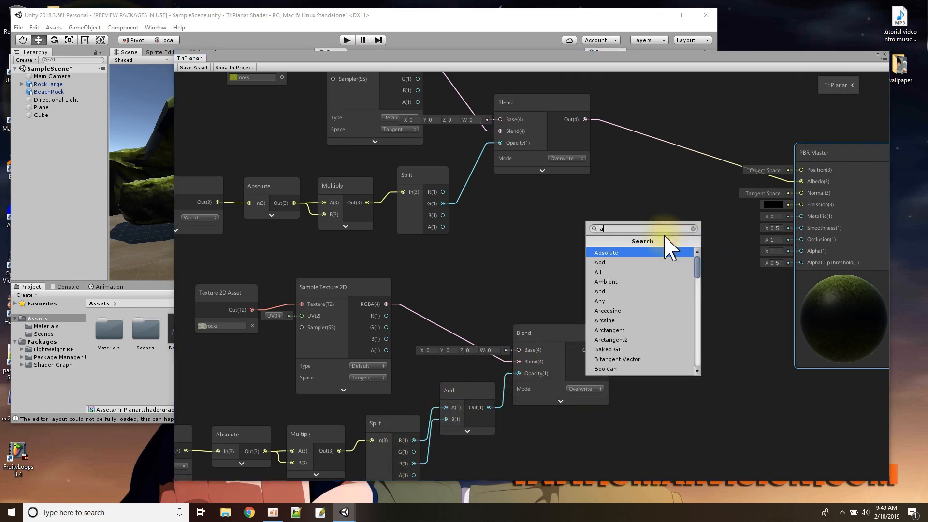
key(Return)
drag(665, 250, 659, 202)
- Connect the upper Blend to the new Add's A input and the lower Blend to B, and feed the sum into Albedo
drag(586, 120, 643, 220)
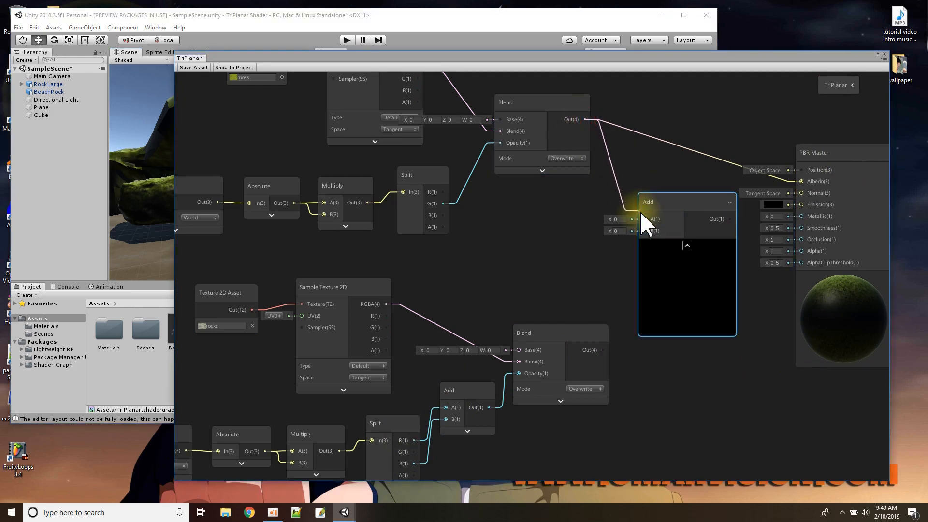
drag(604, 350, 643, 231)
drag(648, 243, 648, 238)
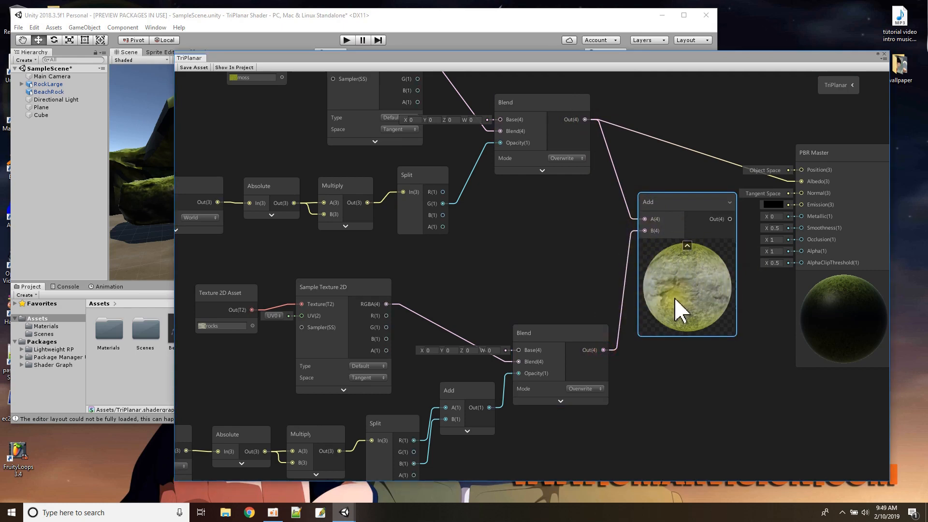
drag(731, 219, 801, 182)
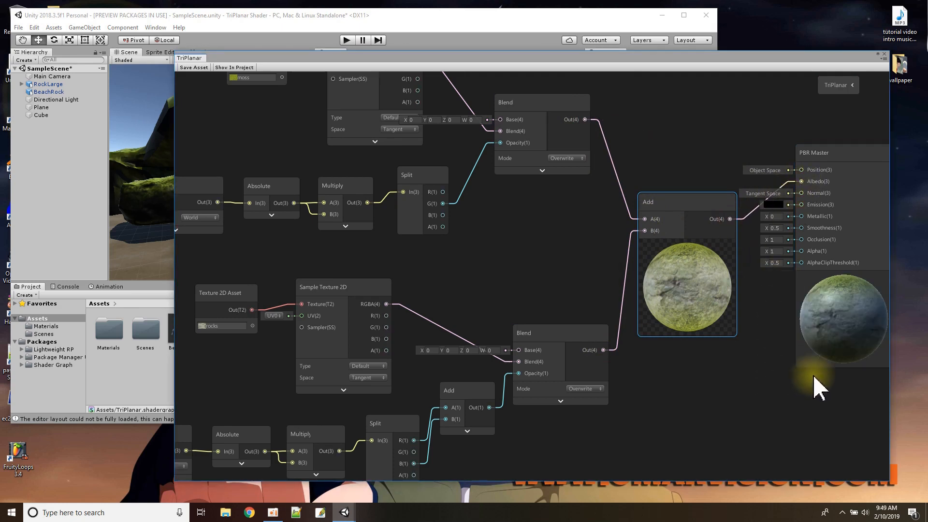
drag(820, 352, 818, 315)
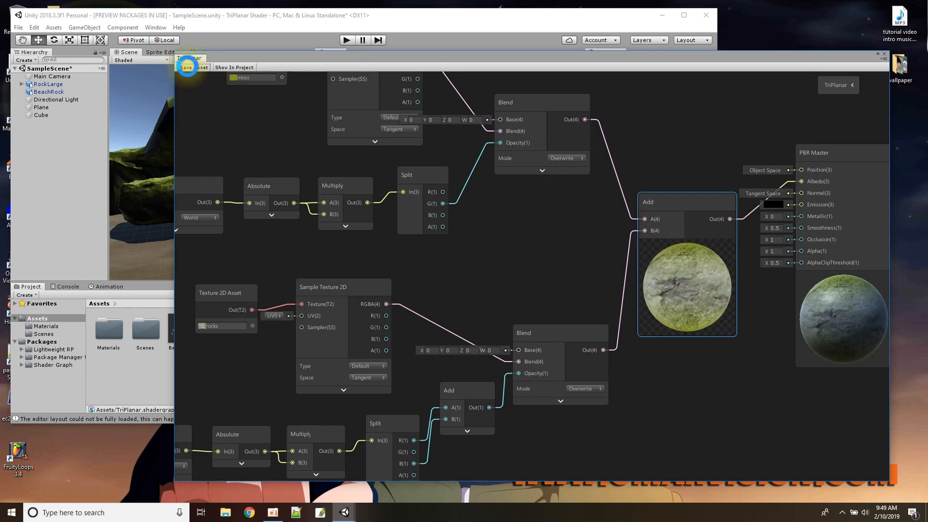
- Save the TriPlanar shader asset and move its graph window aside to uncover the Scene and Game views
click(192, 68)
click(227, 22)
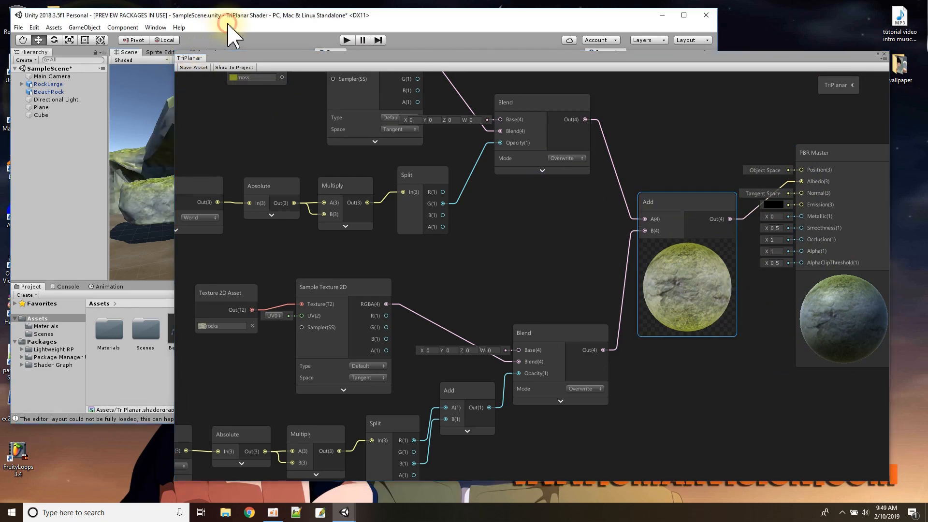
drag(265, 62, 676, 210)
- Examine how the moss and rock textures cover the tops and sides of the rocks and cube in both views
scroll(458, 210, up, 6)
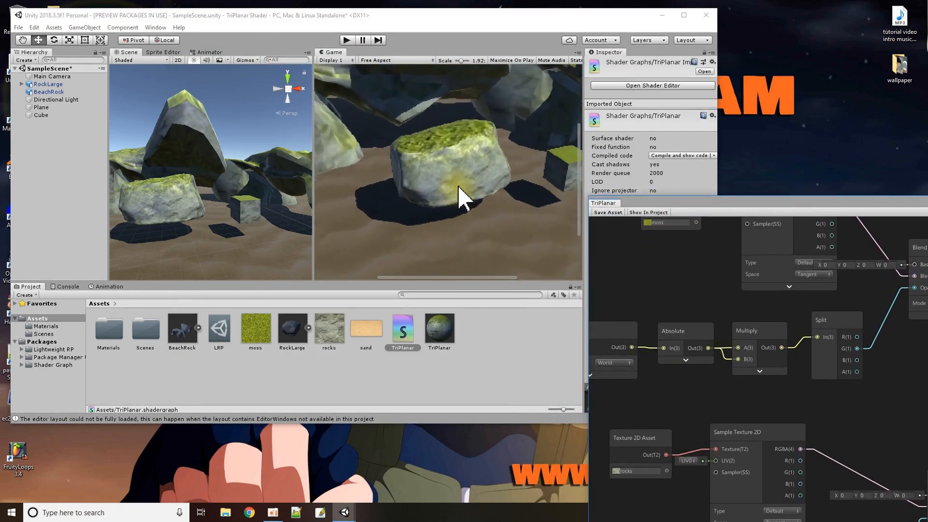
scroll(459, 196, down, 6)
scroll(227, 228, up, 4)
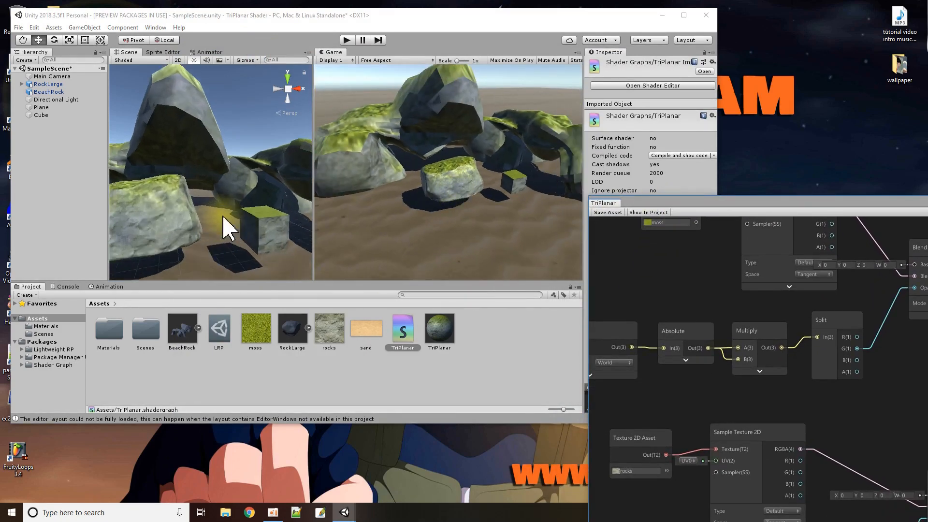
scroll(238, 197, up, 5)
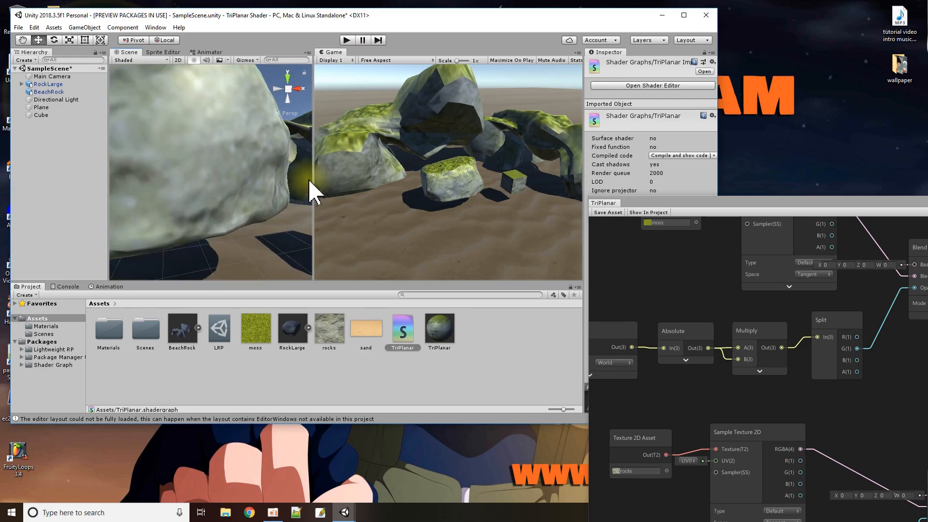
drag(310, 16, 311, 10)
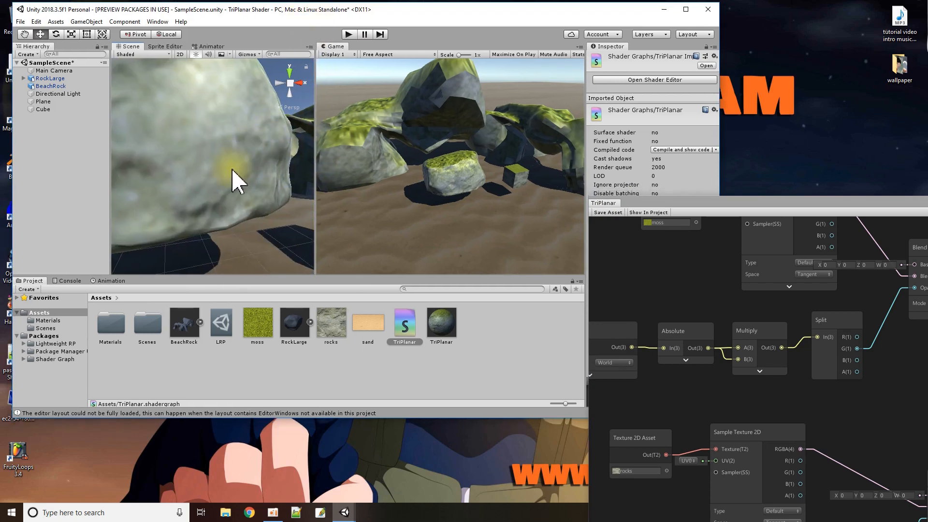
scroll(234, 180, down, 5)
alt+drag(179, 155, 148, 152)
scroll(148, 146, down, 5)
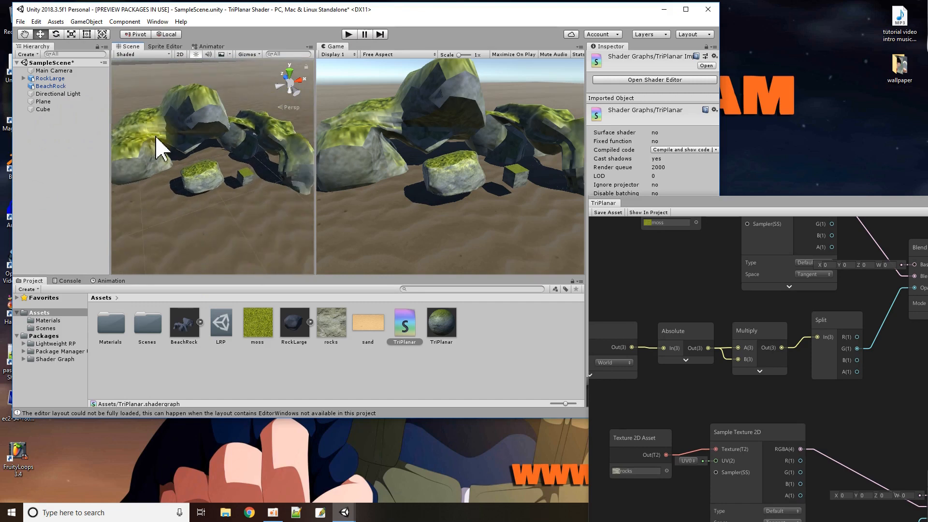
alt+drag(169, 125, 213, 196)
scroll(242, 247, up, 2)
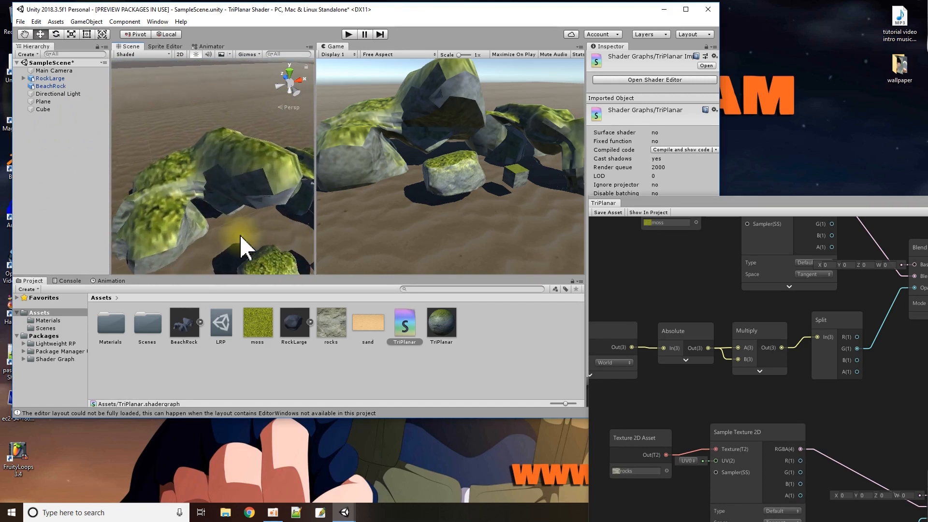
scroll(240, 173, up, 4)
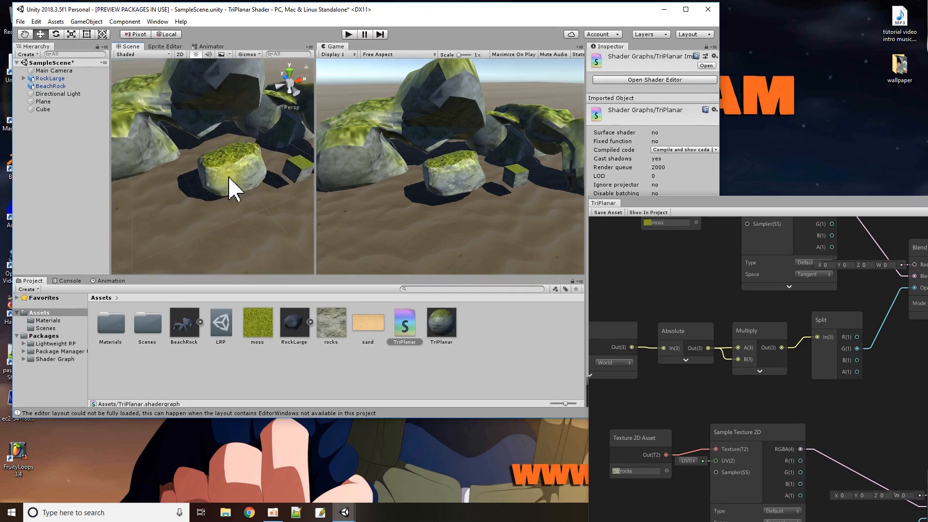
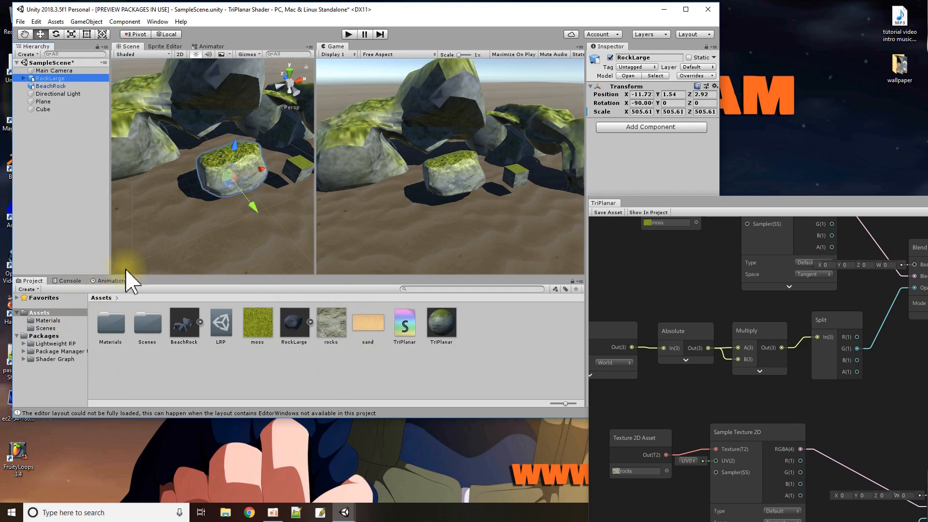
- Create an animation clip named SpinRock for RockLarge and turn on keyframe recording
click(110, 280)
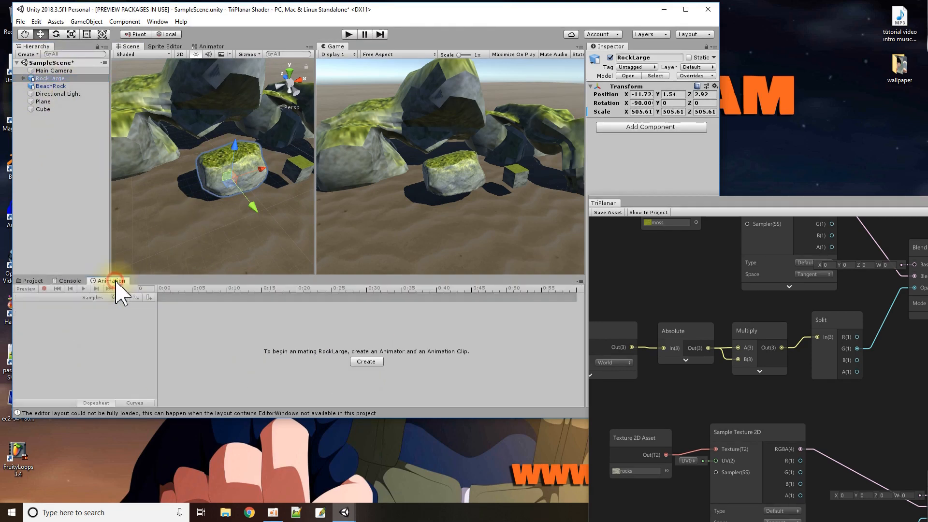
click(365, 361)
text(Spin)
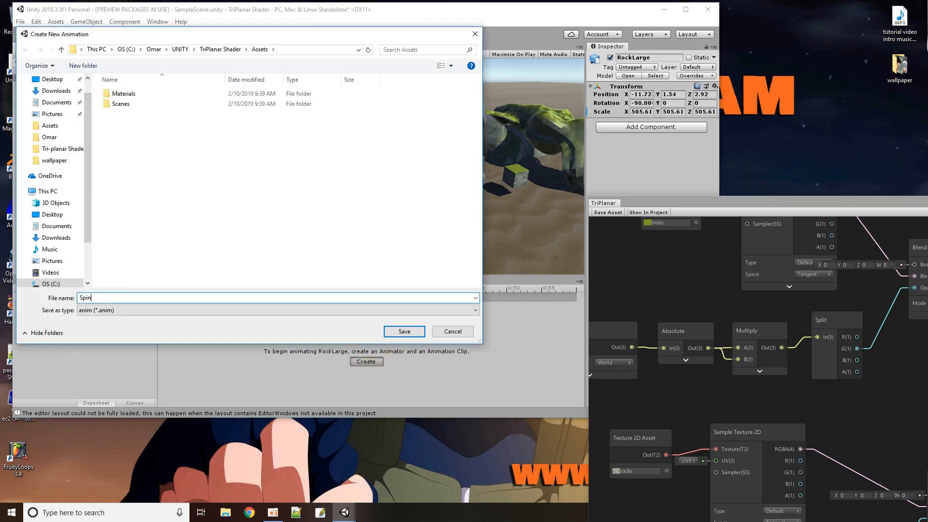
key(Return)
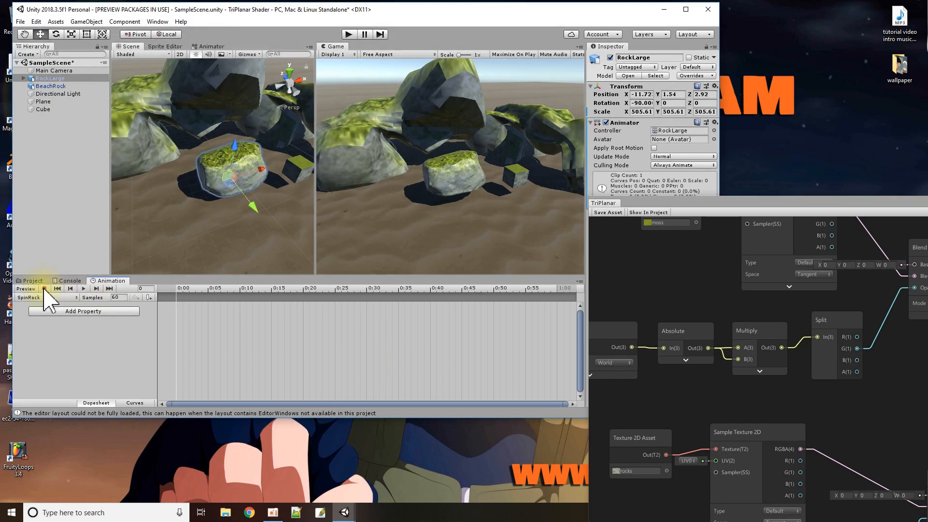
click(44, 288)
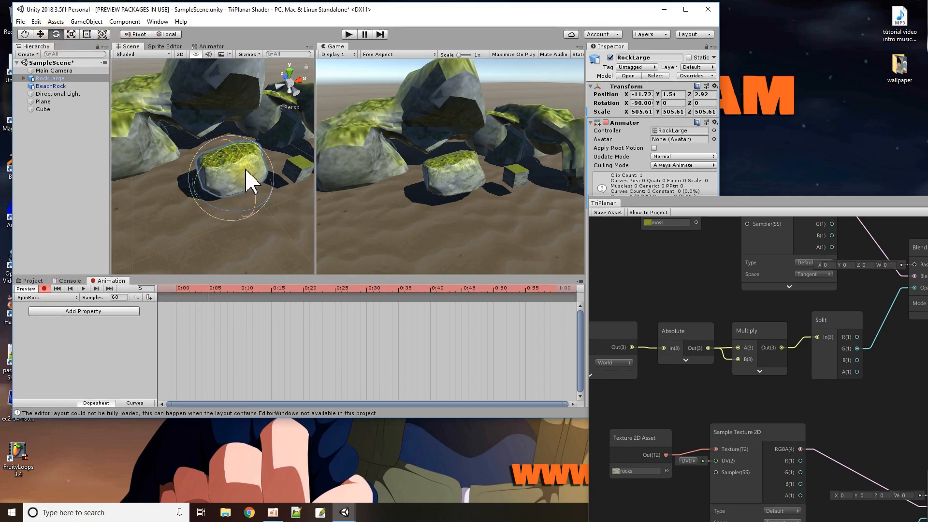
- Record two different RockLarge rotations at frames 5 and 10, and paste a copy of the first keyframe at frame 15
drag(219, 165, 85, 373)
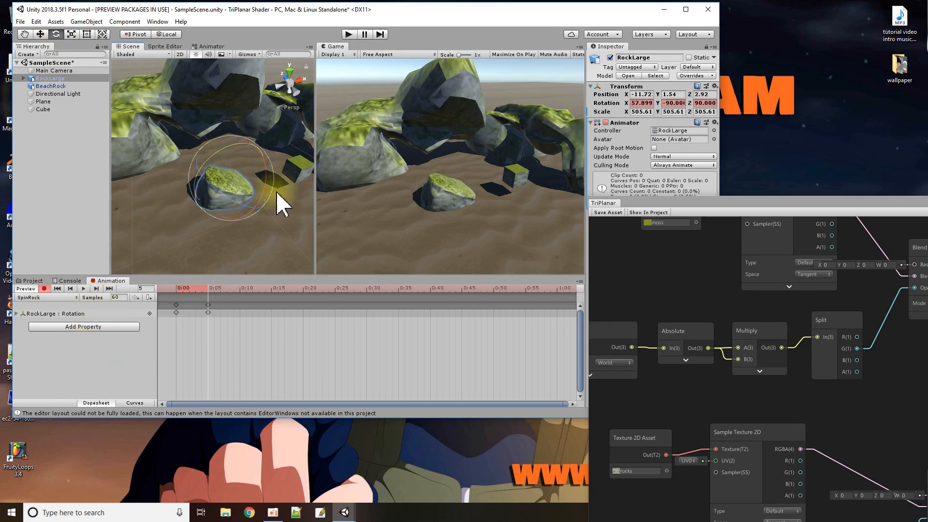
drag(212, 288, 241, 289)
drag(248, 215, 906, 147)
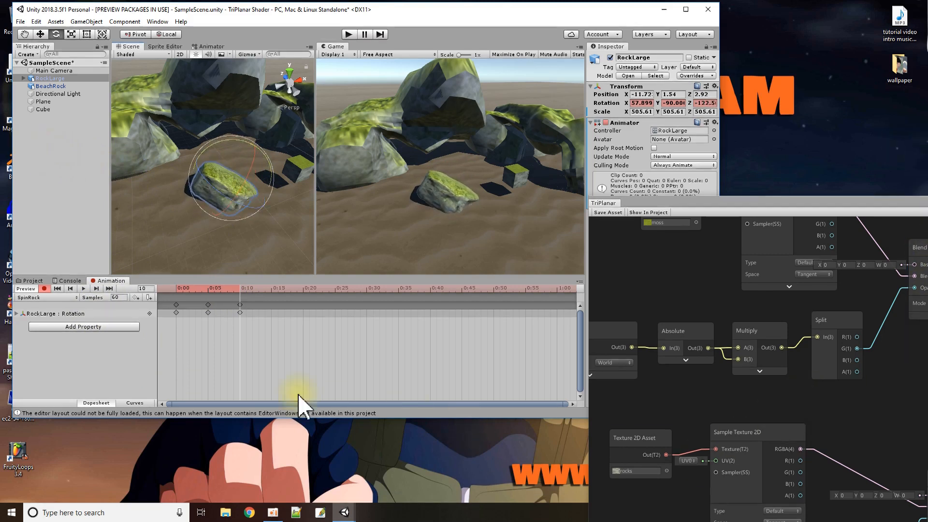
drag(172, 309, 170, 304)
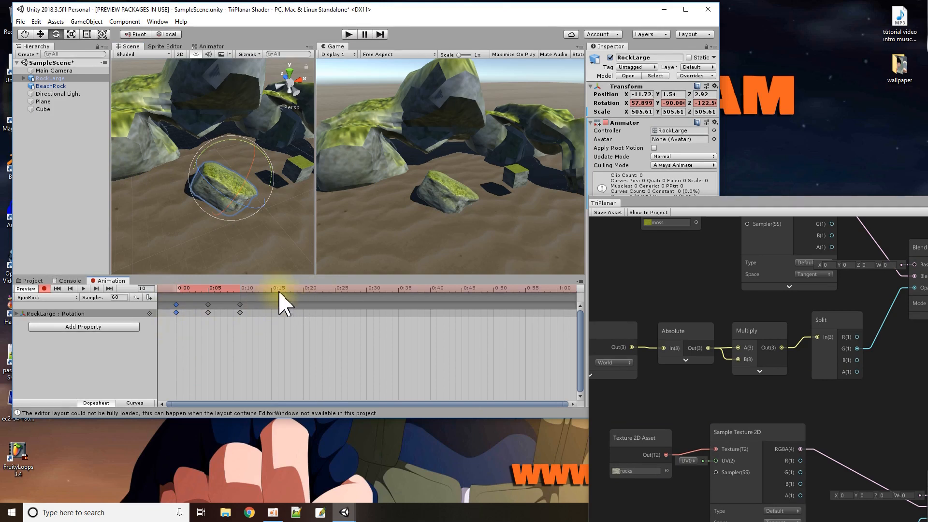
key(ctrl+v)
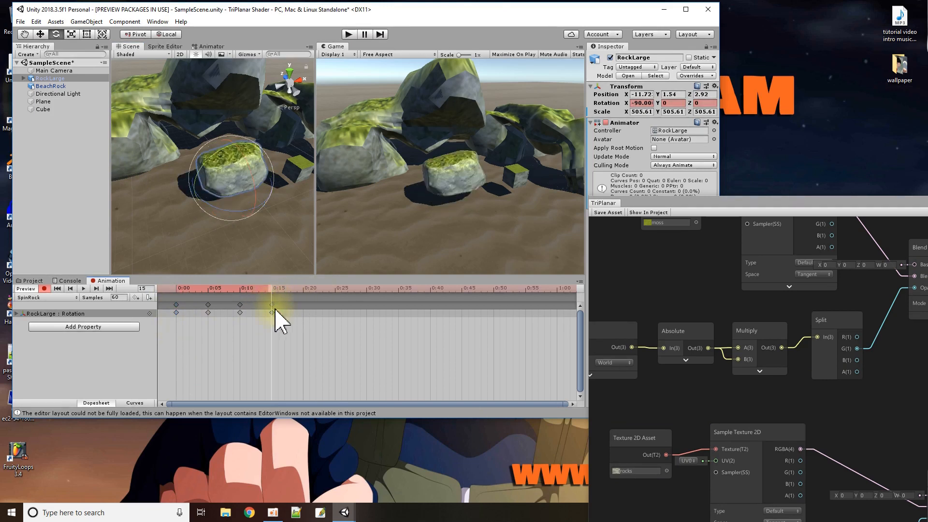
- Stretch all four rotation keyframes until the last one sits at about 5 seconds, and preview the spin
drag(279, 333, 170, 301)
scroll(248, 360, down, 3)
scroll(212, 310, down, 2)
drag(212, 313, 449, 356)
scroll(449, 355, down, 4)
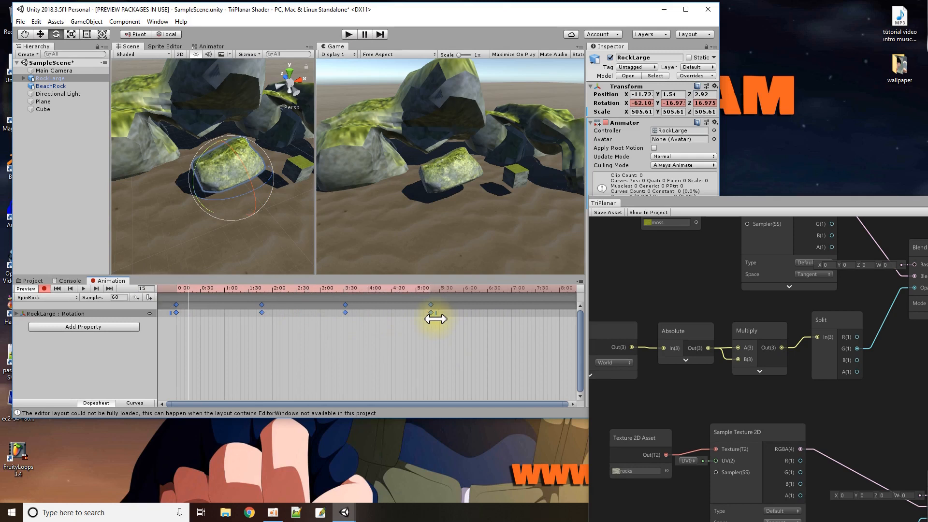
click(391, 350)
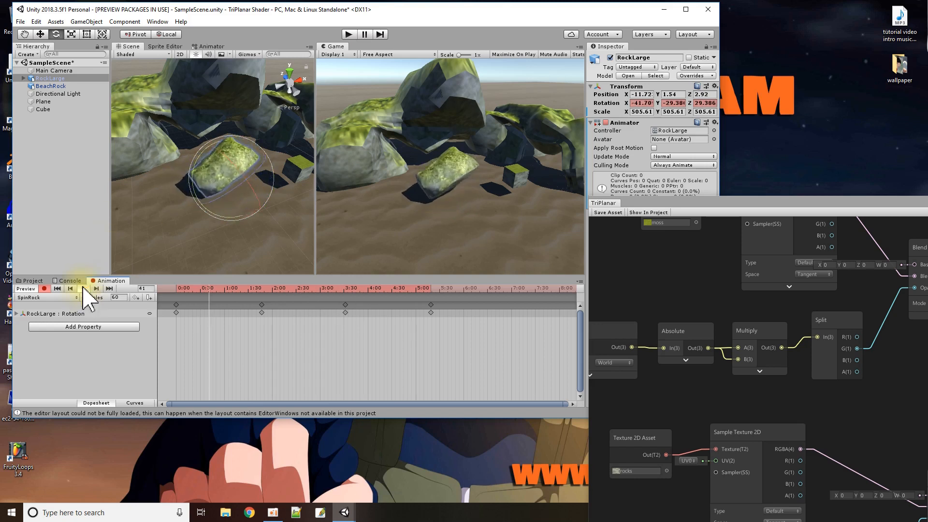
click(83, 289)
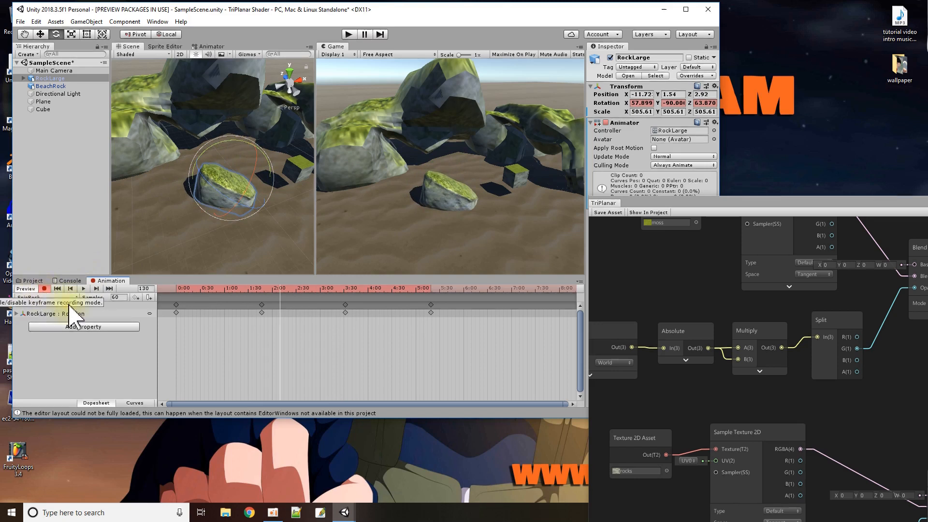
- Stretch the rotation keyframes so the last one sits at about 11 seconds, and turn off keyframe recording
drag(483, 340, 156, 288)
scroll(315, 343, down, 3)
drag(295, 312, 427, 308)
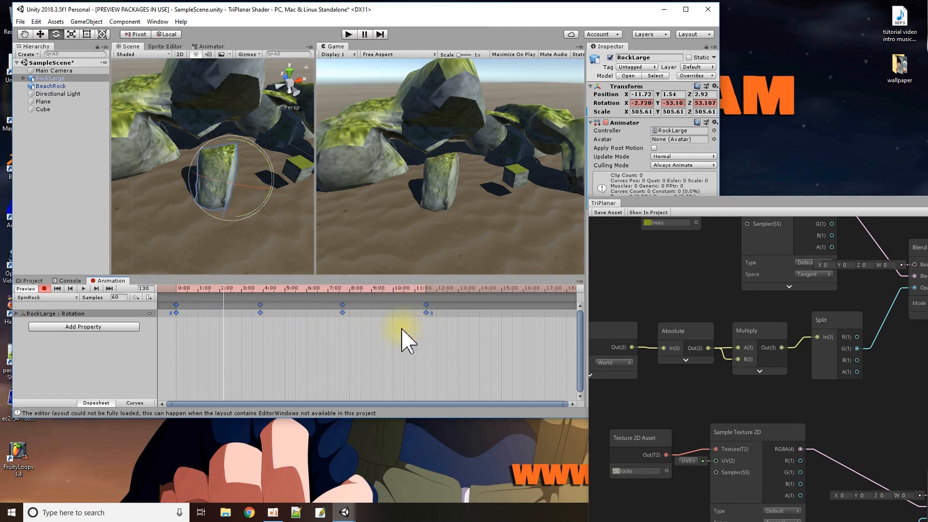
click(386, 347)
click(44, 288)
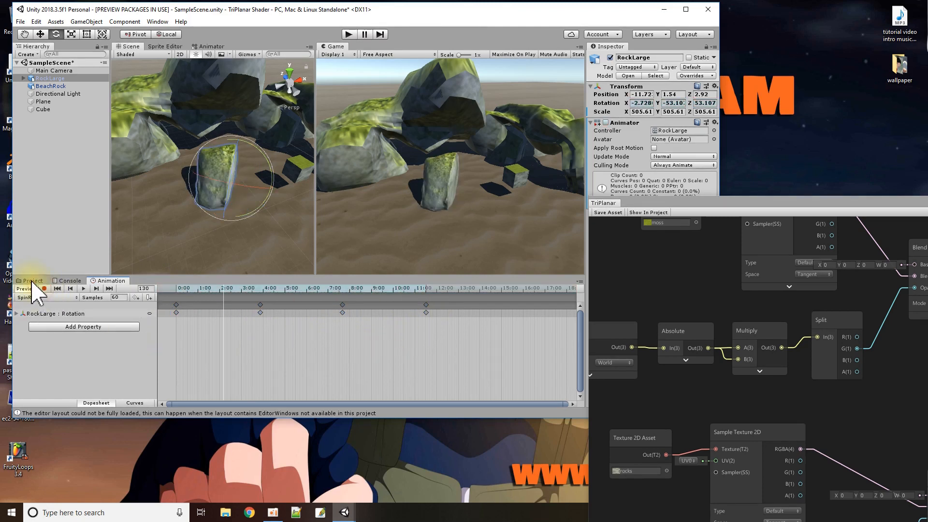
- Show the project assets and examine the moss coverage on the rocks from above in the Scene view
click(32, 281)
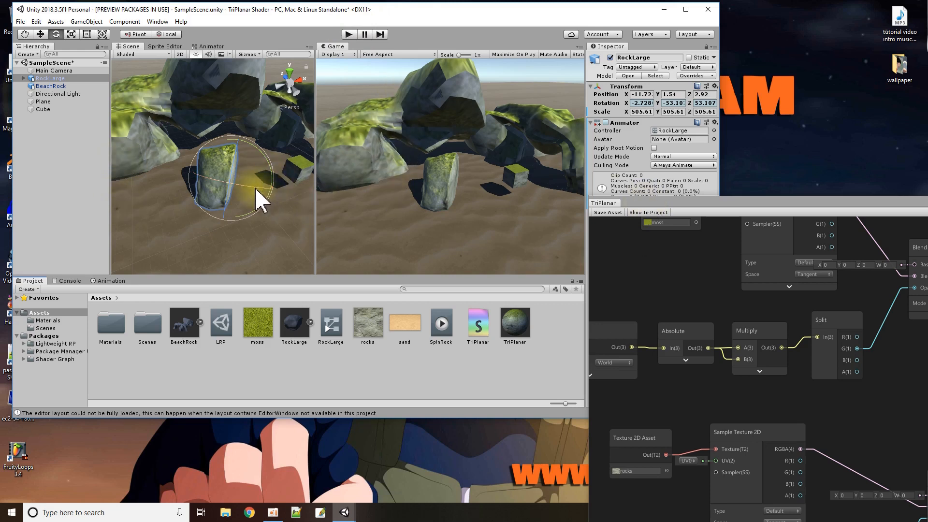
alt+drag(228, 166, 193, 295)
scroll(261, 117, down, 6)
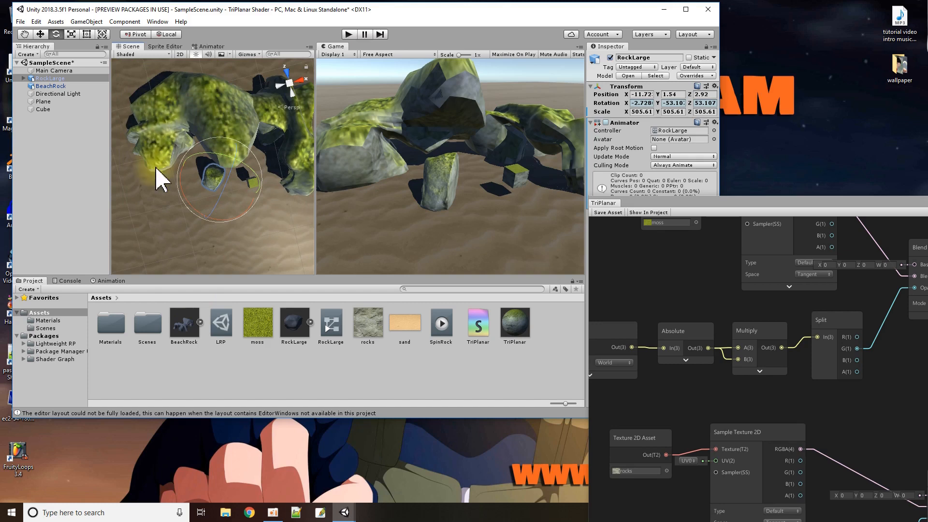
scroll(162, 141, up, 5)
alt+drag(180, 142, 167, 466)
- Bring the TriPlanar graph window back over the editor and space out the final Add and PBR Master nodes
drag(729, 211, 261, 53)
scroll(383, 254, down, 6)
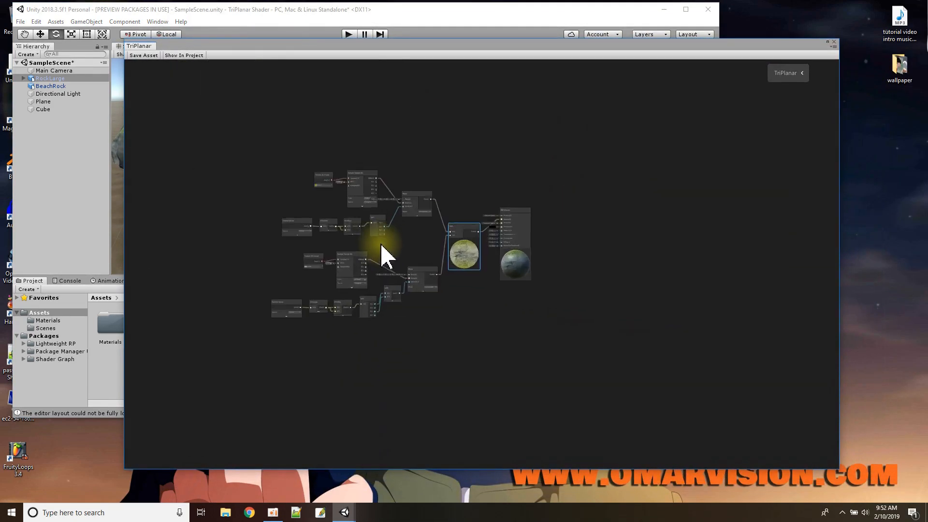
scroll(383, 254, up, 3)
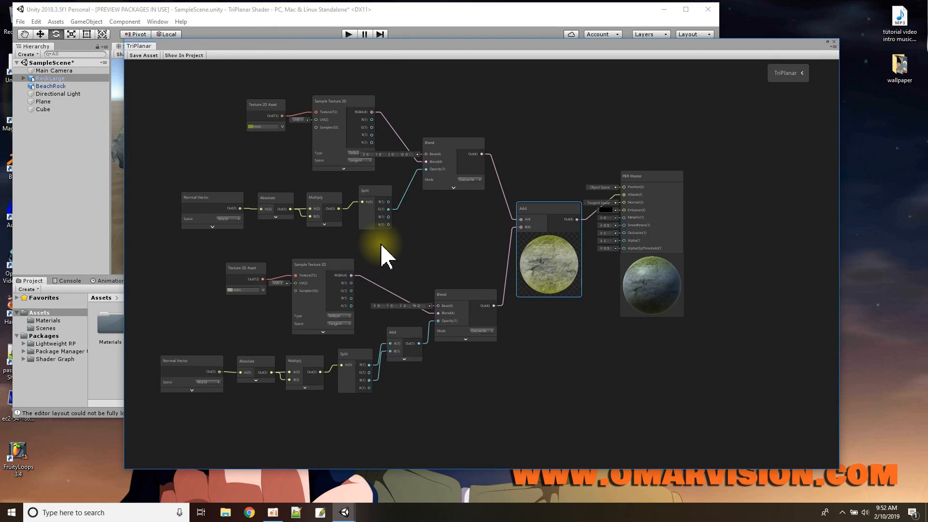
scroll(393, 252, up, 3)
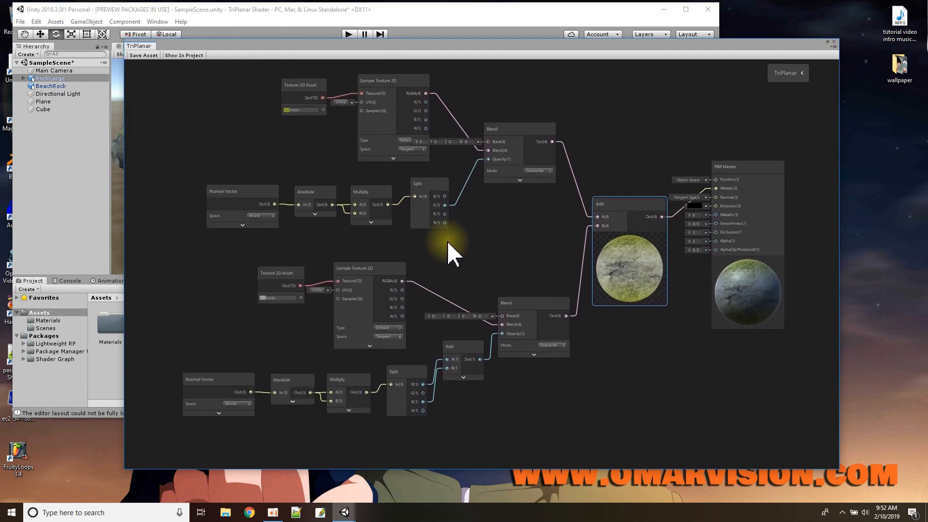
drag(752, 168, 795, 170)
drag(634, 202, 661, 200)
- Convert the moss and rocks Texture 2D Asset nodes to properties
click(292, 104)
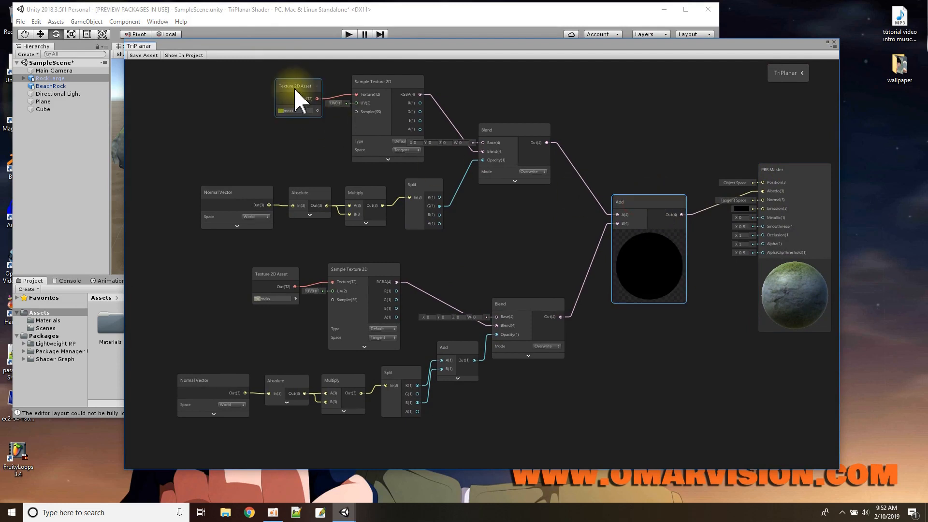
right_click(293, 86)
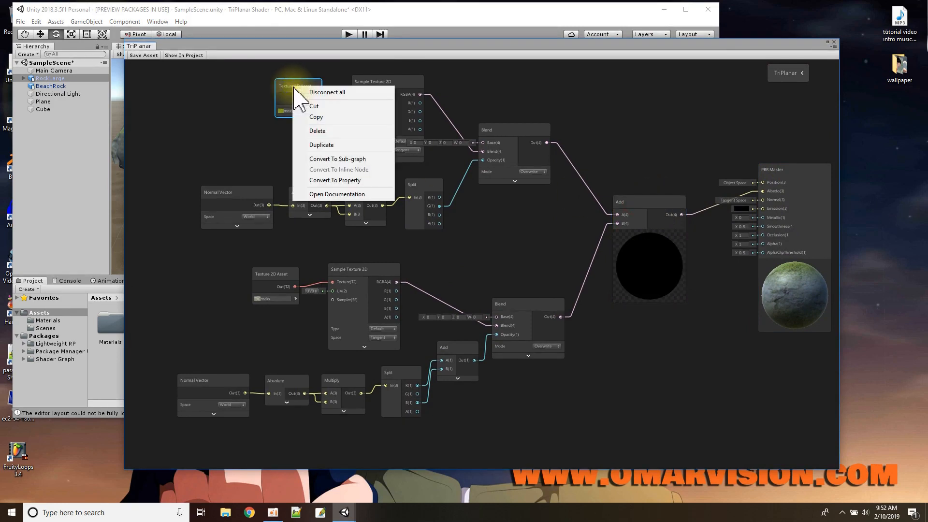
click(334, 180)
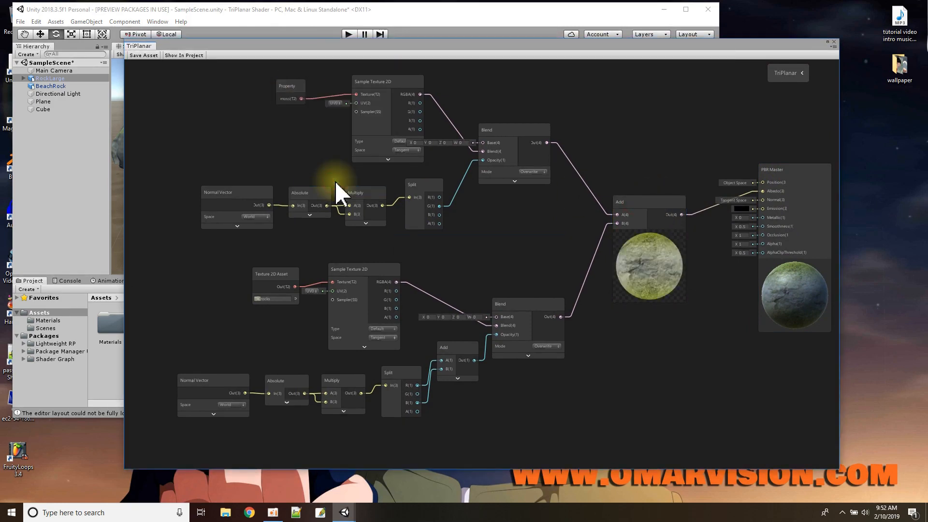
click(282, 270)
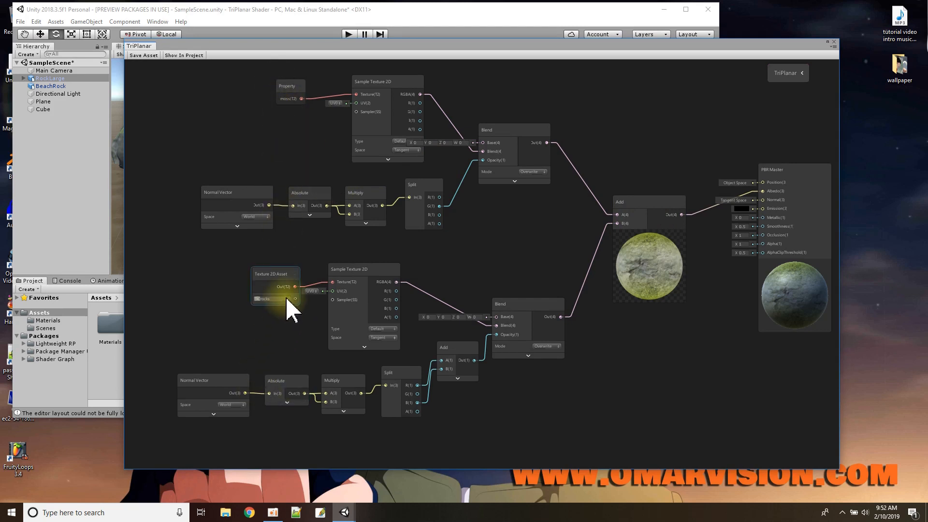
right_click(276, 274)
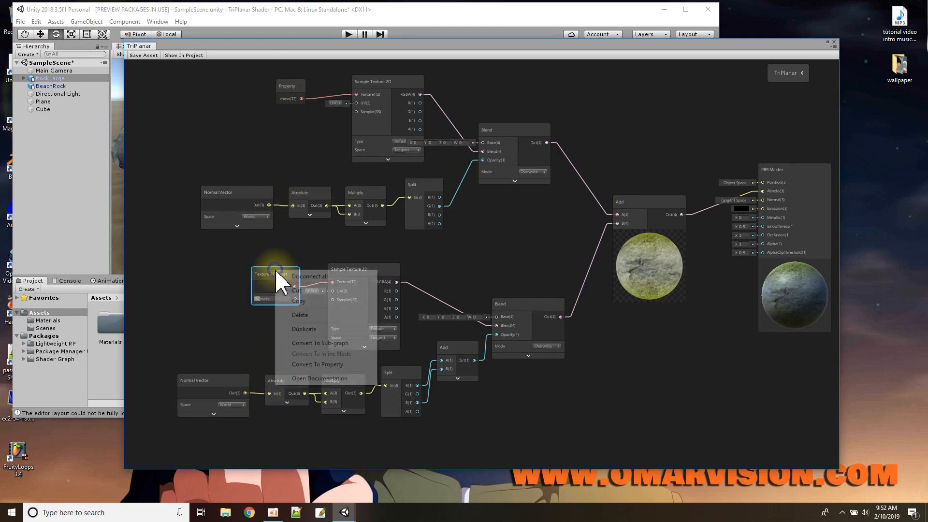
click(314, 363)
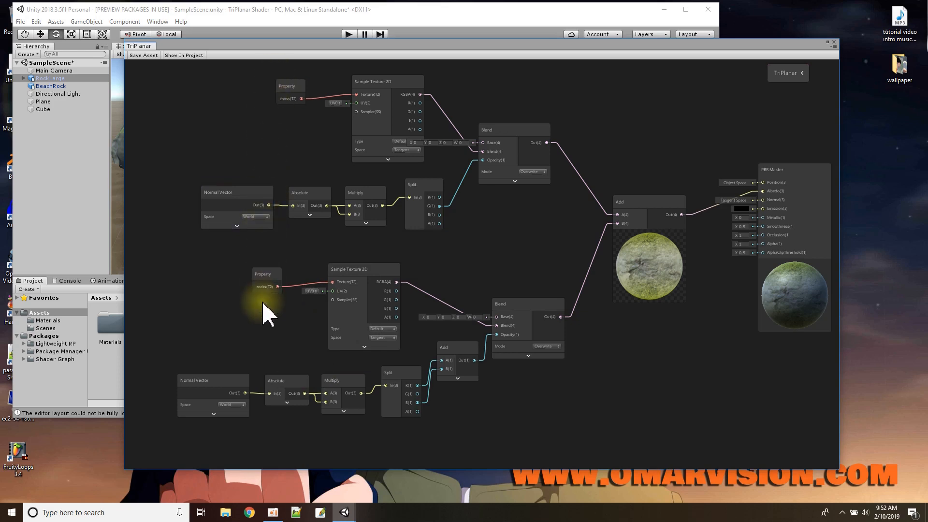
- Search the area around the graph for the property blackboard and reveal the shader asset in the project
scroll(160, 77, down, 2)
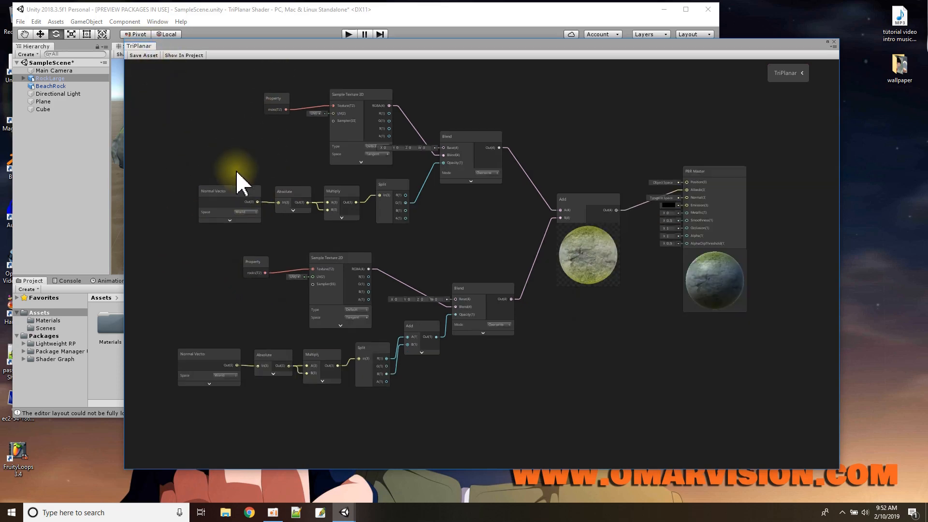
scroll(238, 182, down, 4)
scroll(238, 182, down, 6)
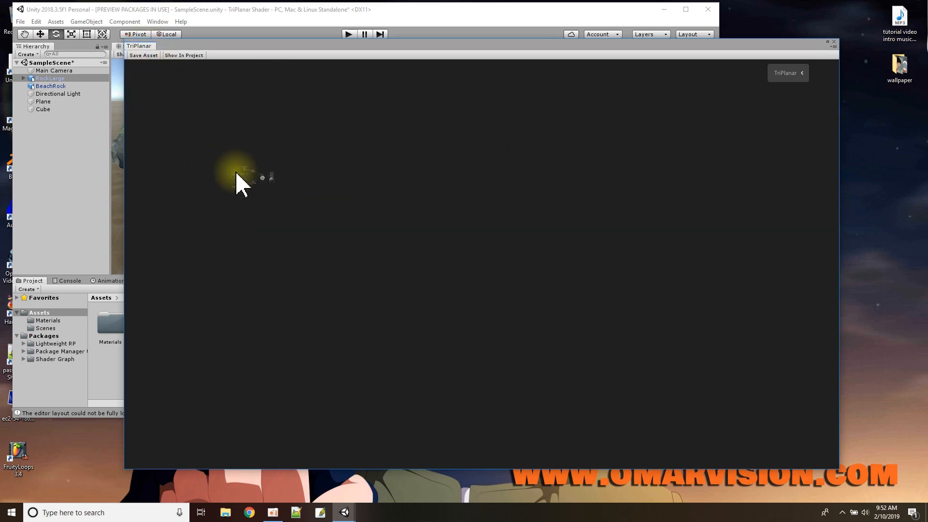
scroll(232, 187, up, 4)
middle_drag(198, 205, 263, 253)
click(189, 55)
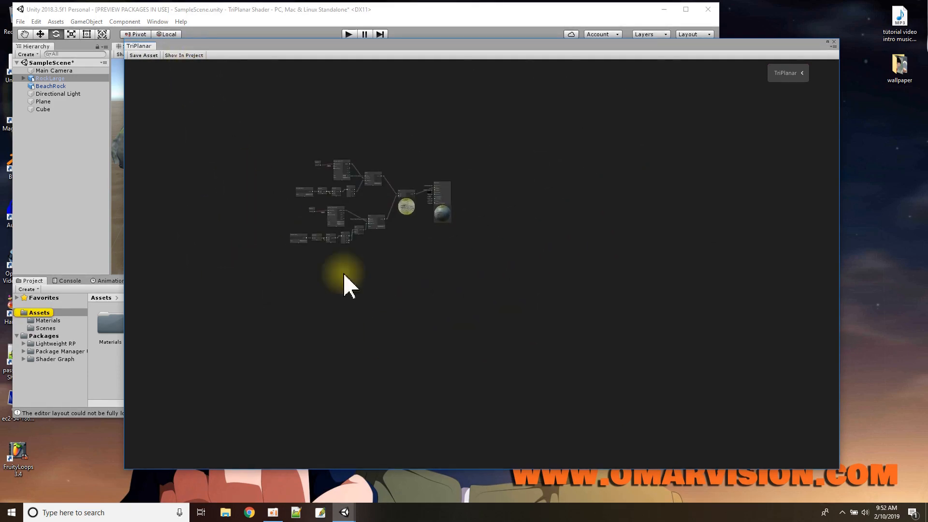
- Save the TriPlanar shader asset, then close and reopen its graph window
scroll(367, 271, up, 8)
middle_drag(478, 392, 595, 466)
scroll(524, 286, down, 5)
scroll(523, 285, up, 3)
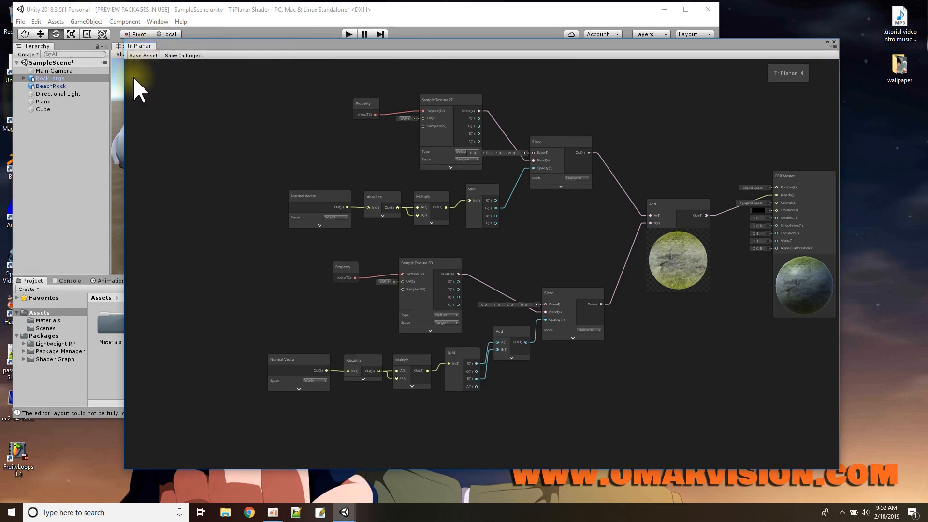
click(835, 41)
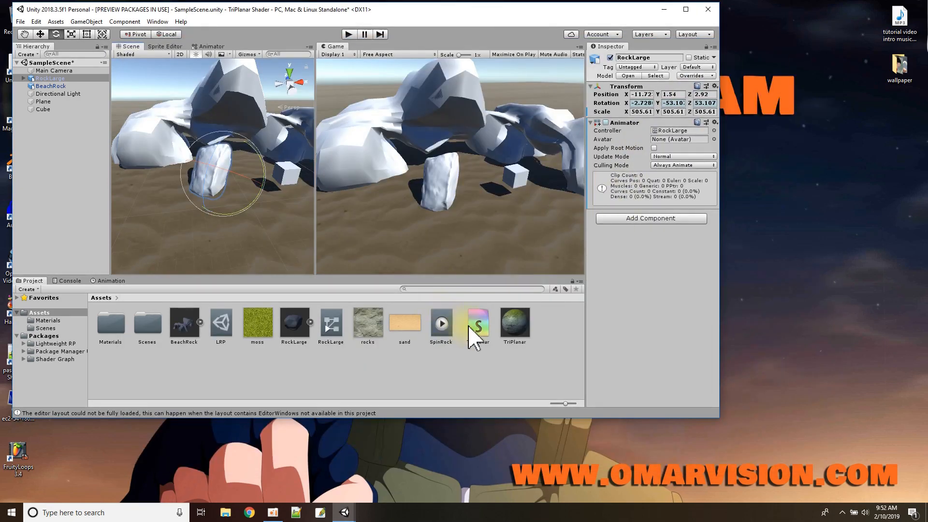
double_click(483, 332)
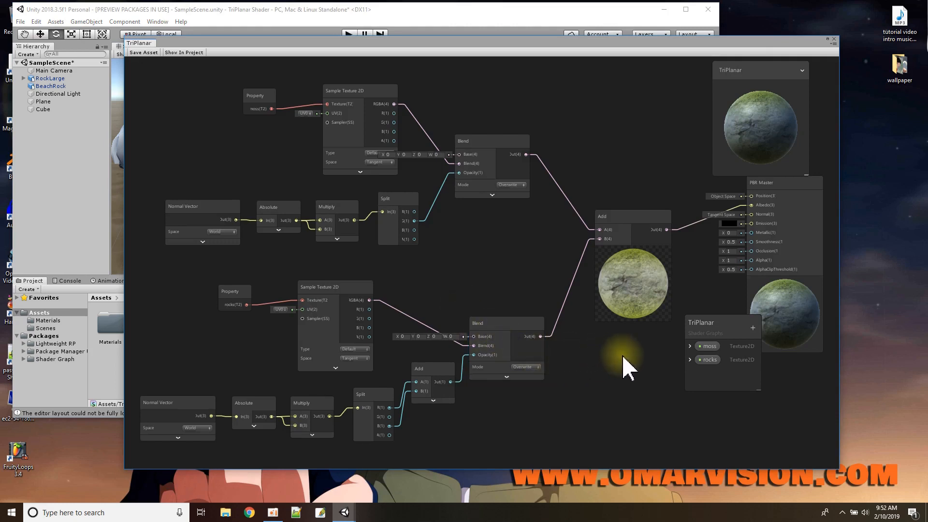
- Move the blackboard away from the PBR Master node and enlarge it with the moss property's settings expanded
drag(666, 279, 161, 77)
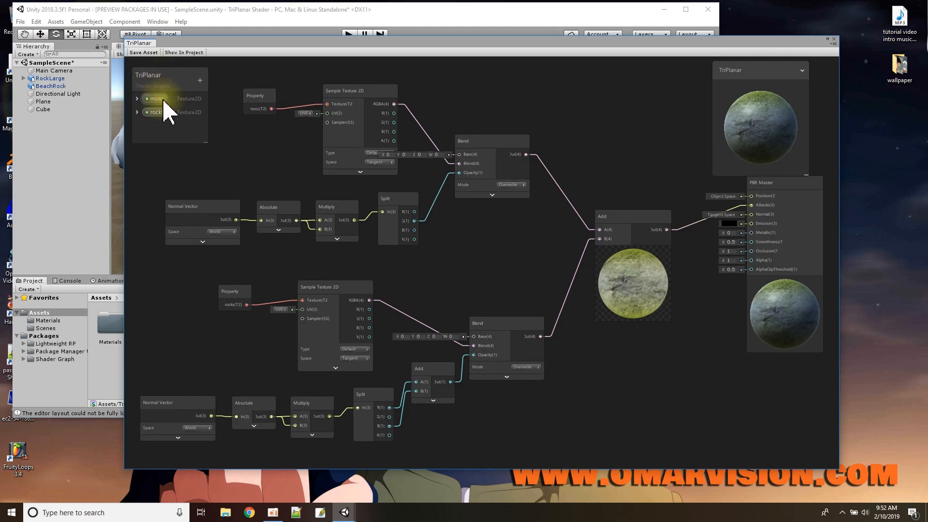
click(137, 98)
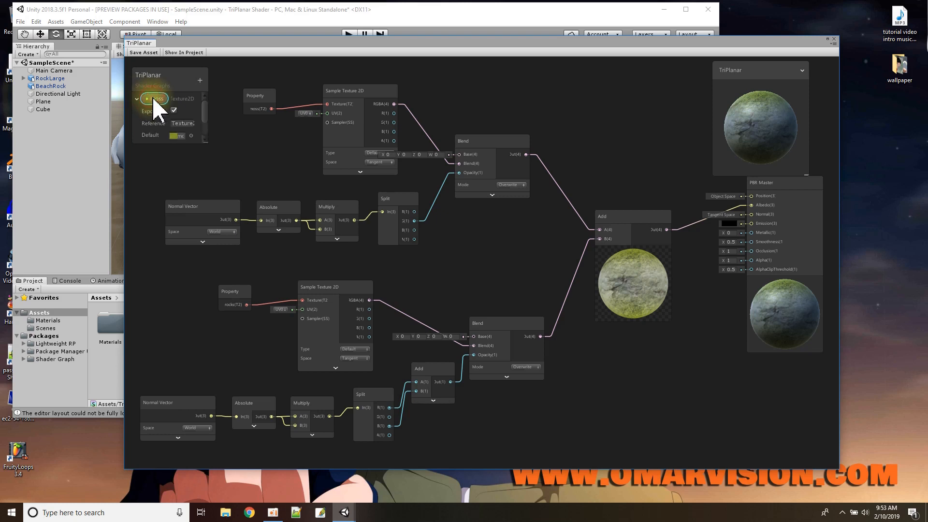
drag(207, 144, 298, 220)
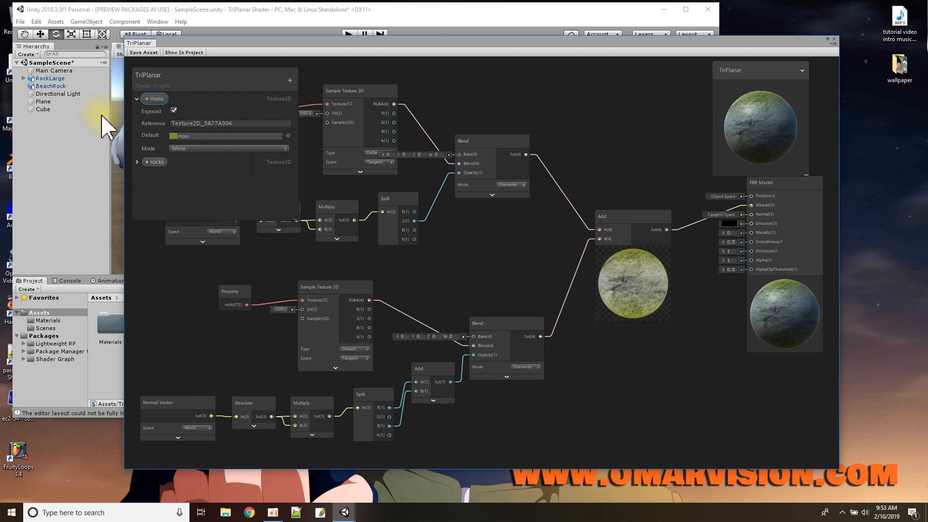
- Select BeachRock, move the graph window off the inspector and expand the TriPlanar material's texture properties
click(48, 79)
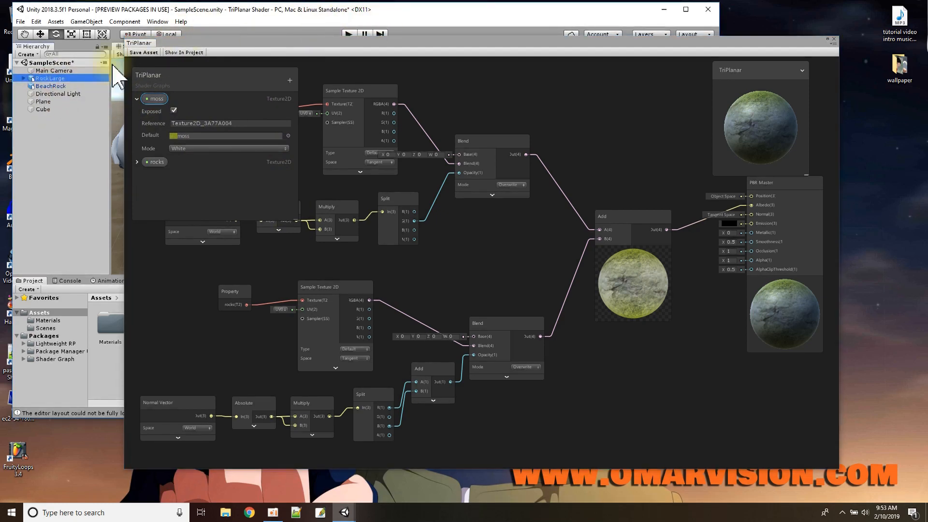
click(55, 86)
drag(227, 48, 445, 369)
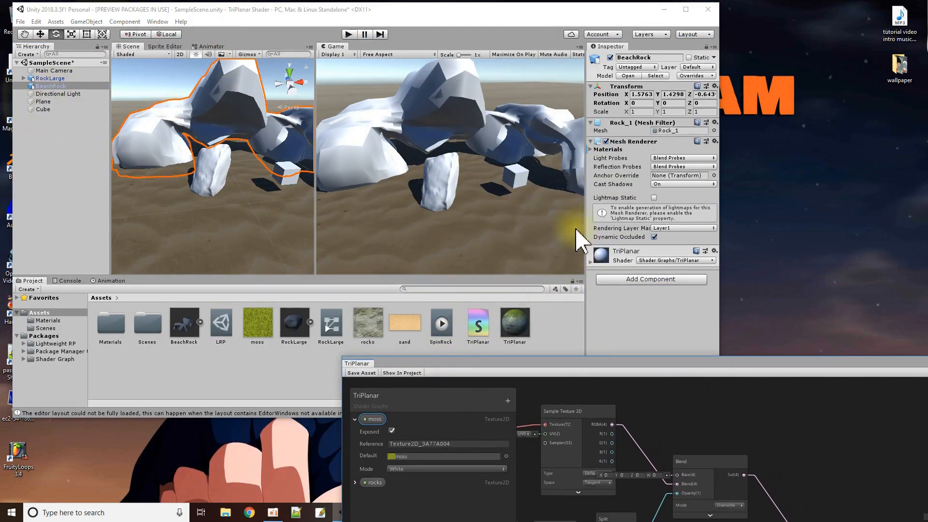
click(591, 261)
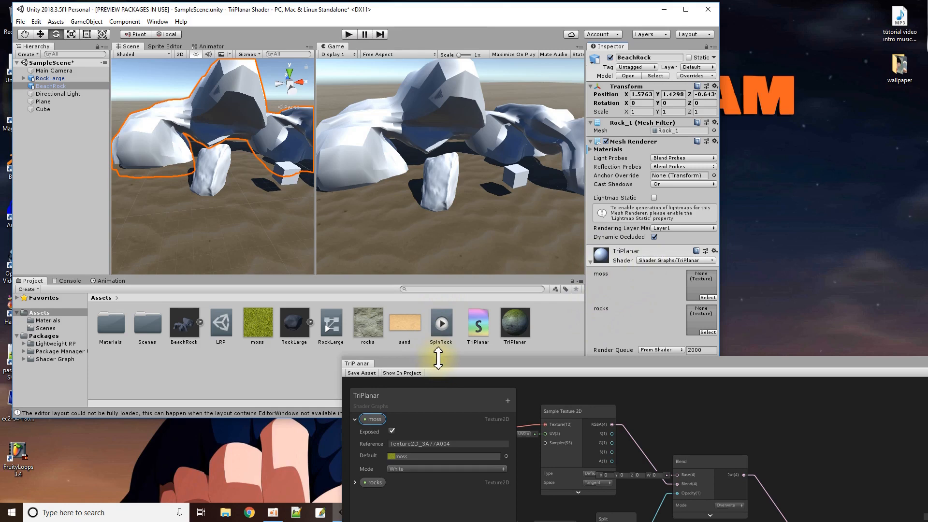
- Rename the moss property to TopTexture and the rocks property to SidesTexture, and save the shader asset
drag(445, 372, 350, 84)
double_click(286, 139)
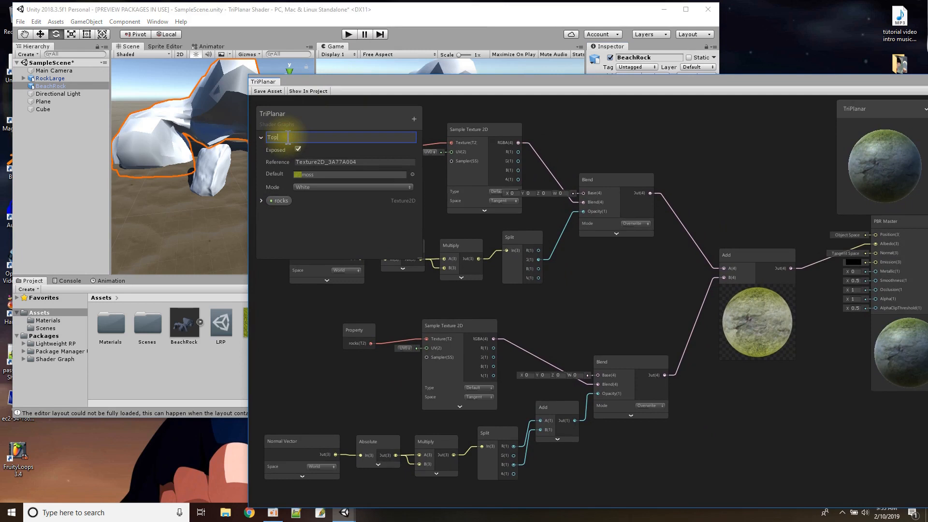
text(TopTexture)
click(280, 201)
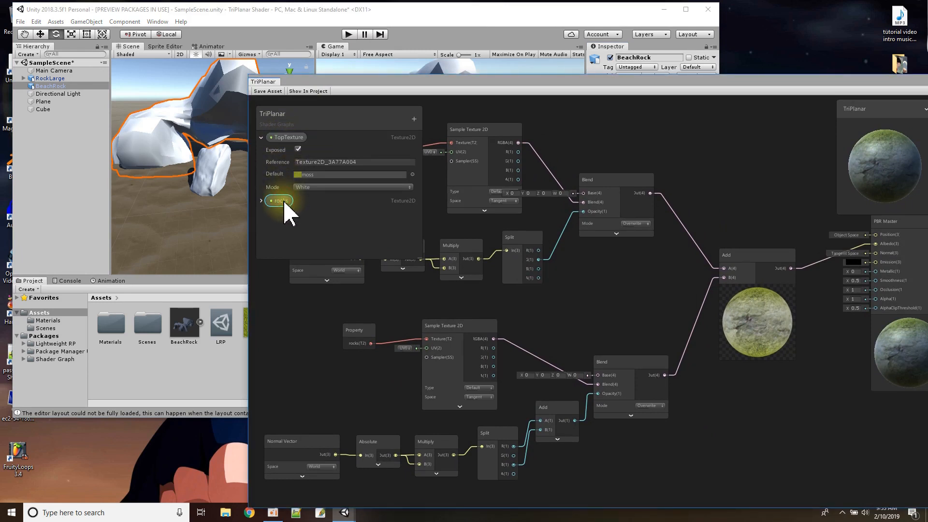
double_click(284, 202)
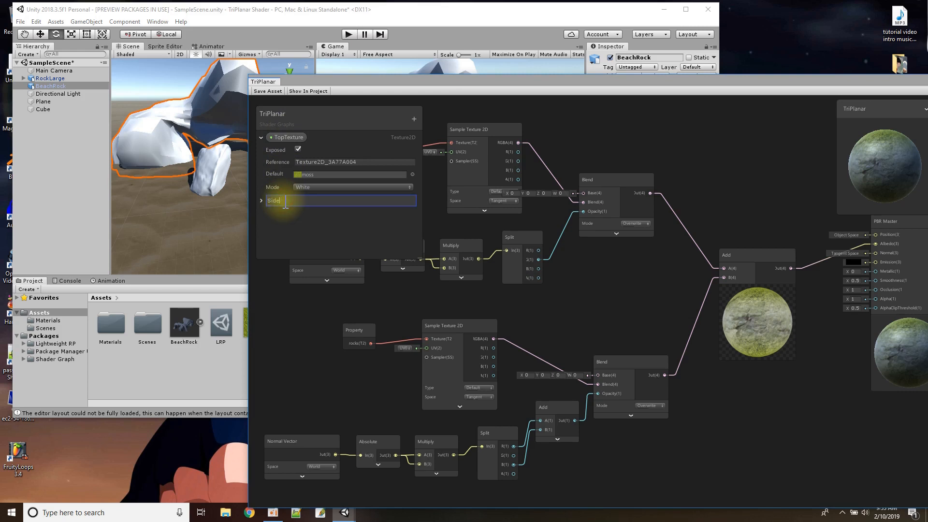
text(SidesTexture)
key(Return)
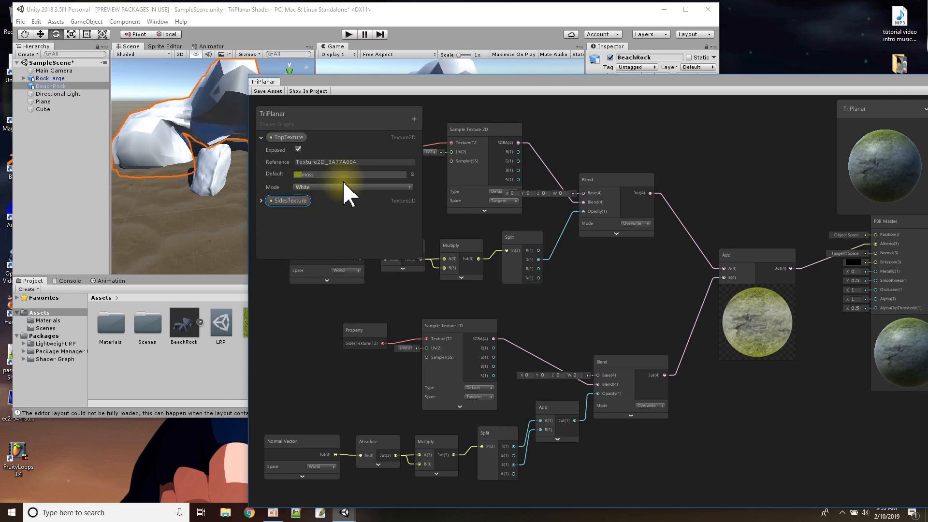
click(265, 92)
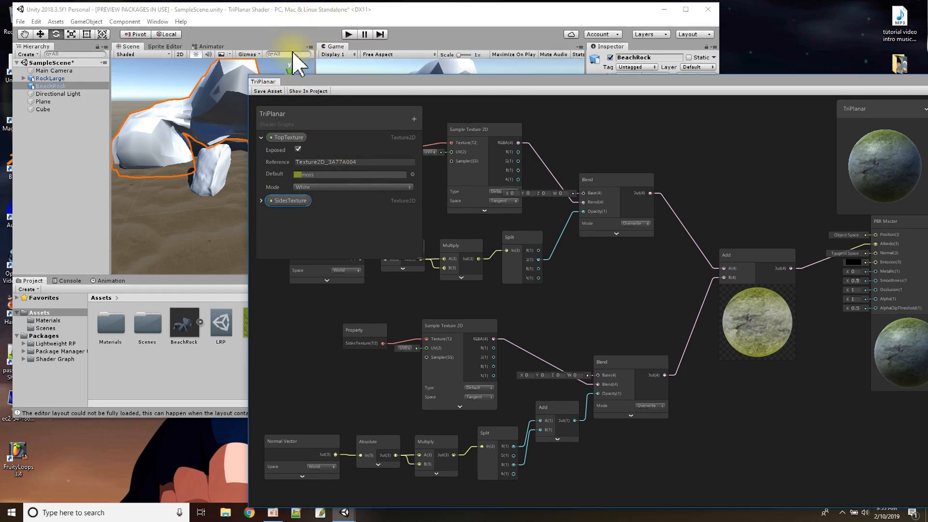
- Uncover the inspector and assign the moss texture to TopTexture and the rocks texture to SidesTexture on the TriPlanar material
drag(311, 82, 495, 405)
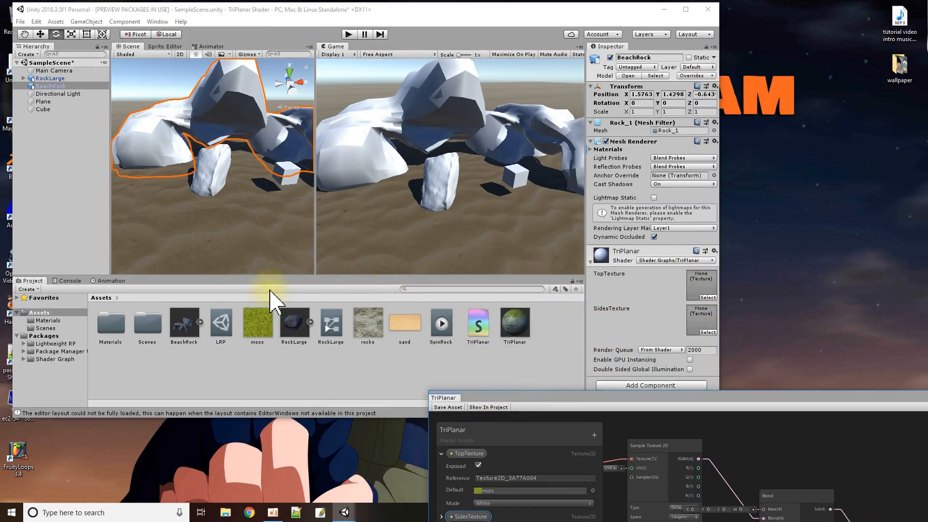
drag(263, 332, 705, 292)
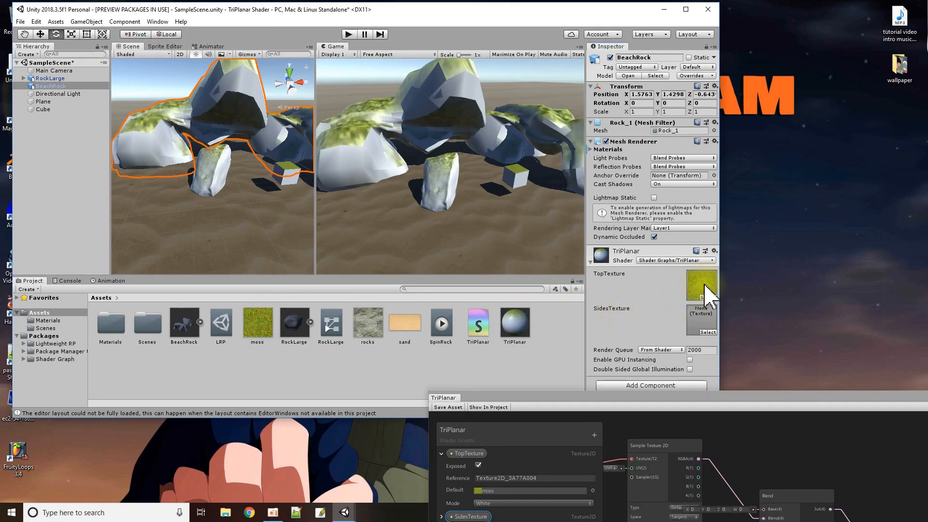
drag(369, 327, 703, 319)
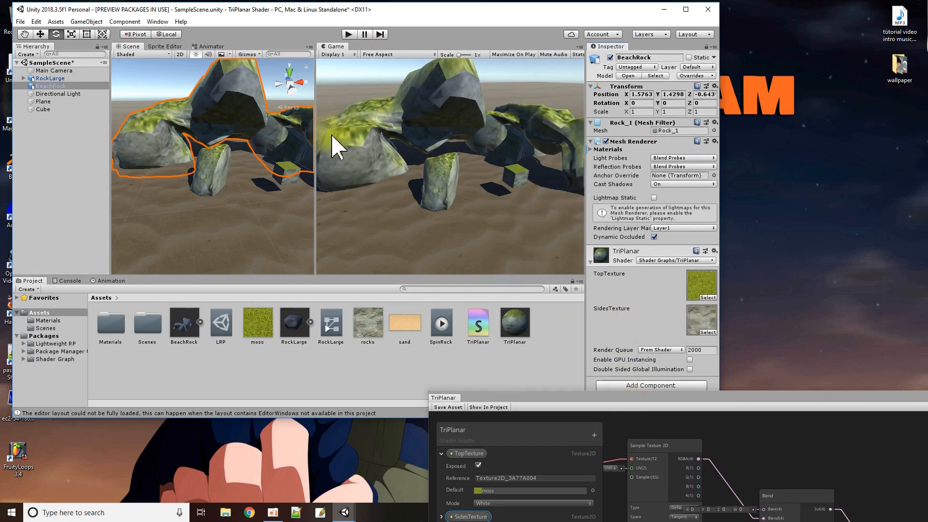
- Bring the graph window back over the editor, shrink the blackboard clear of the nodes and collapse the TopTexture settings
drag(617, 397, 311, 20)
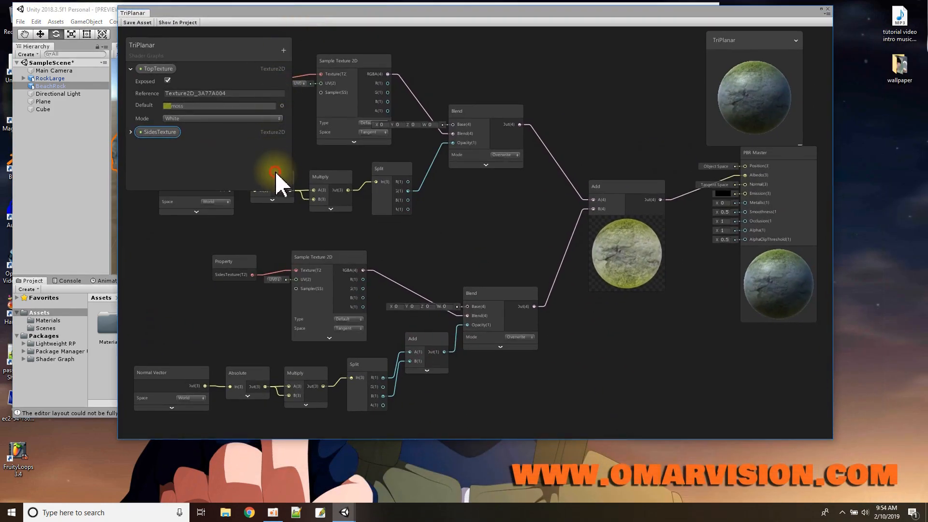
click(283, 50)
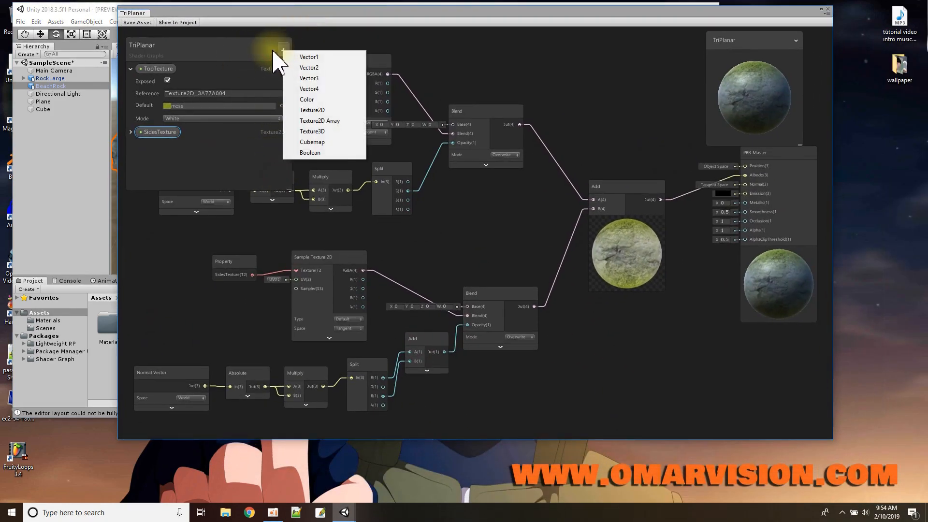
click(236, 46)
drag(290, 190, 213, 159)
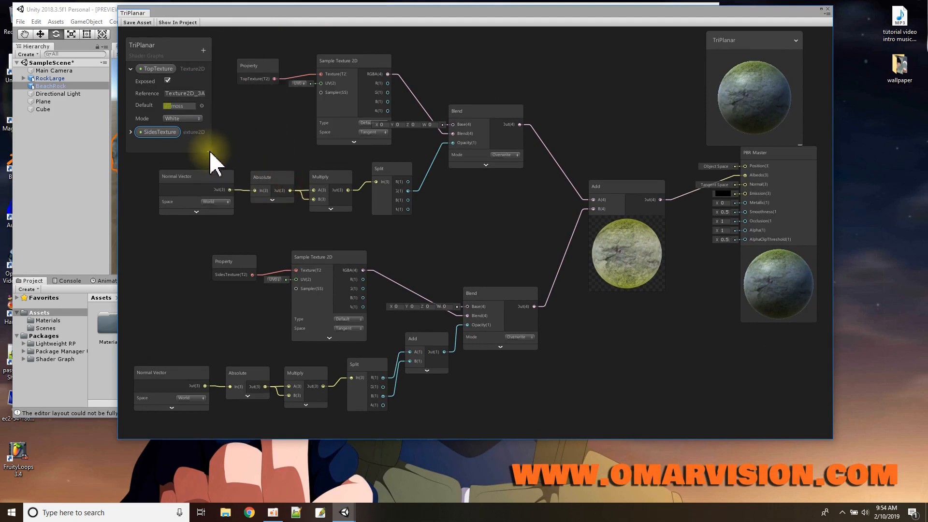
click(131, 68)
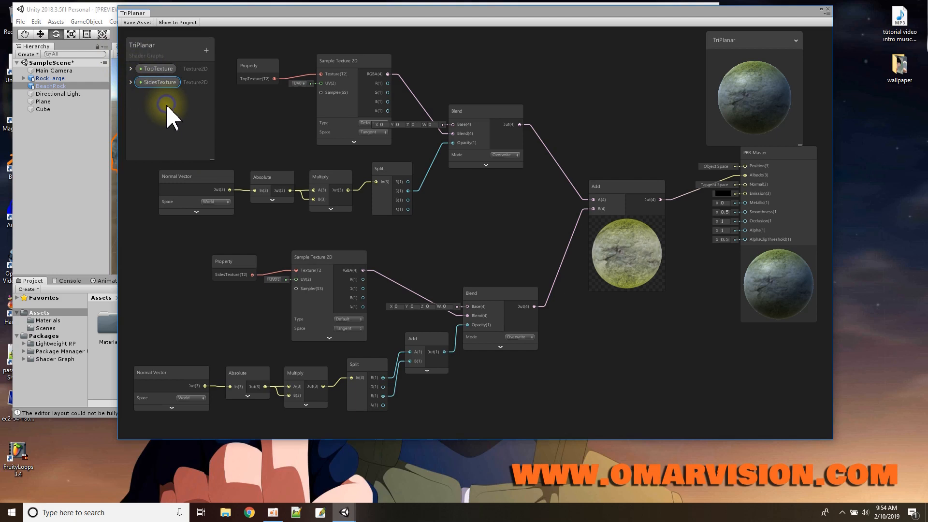
click(206, 50)
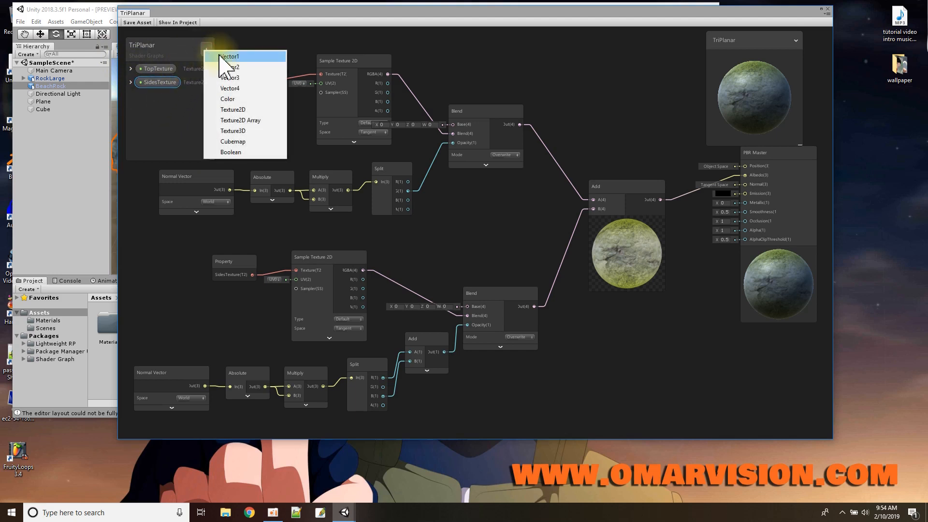
click(227, 57)
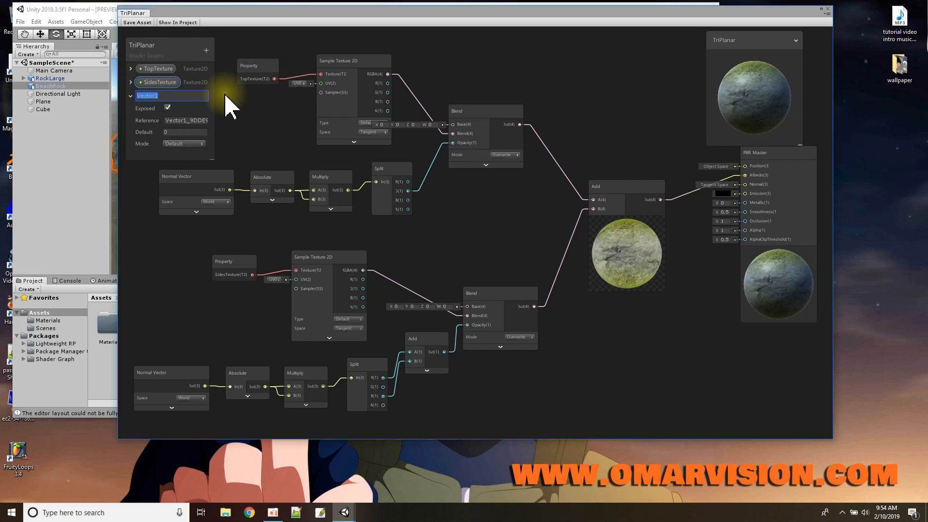
key(Return)
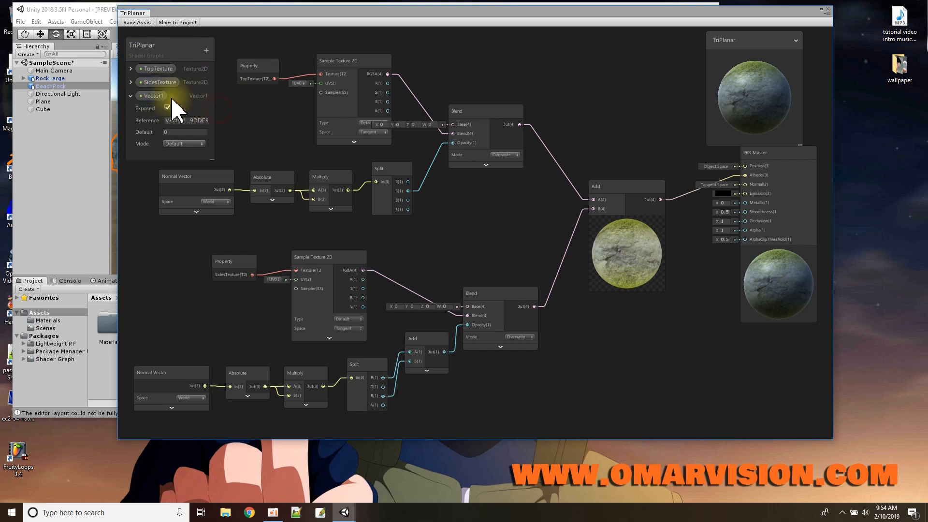
key(Delete)
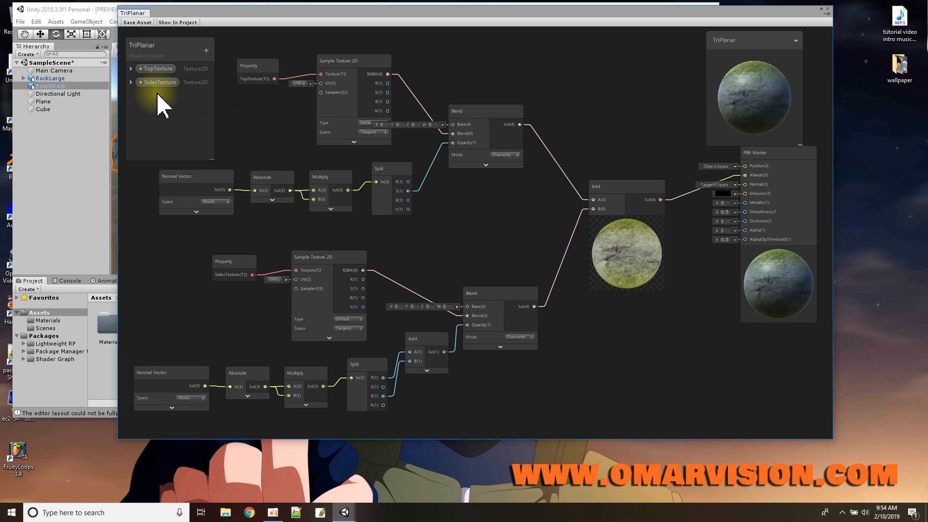
- Add a Vector2 property named TopTexture Tiling with default X 1 and Y 1
click(206, 51)
click(227, 68)
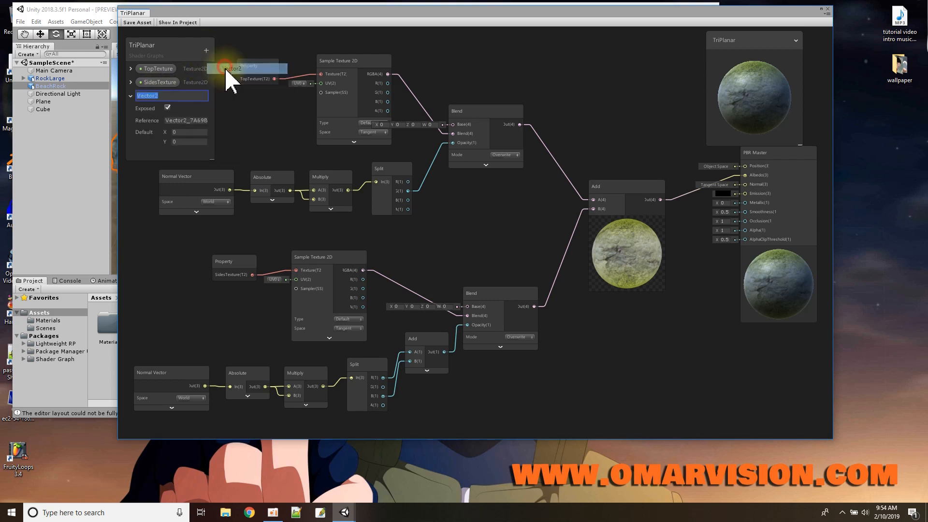
click(189, 132)
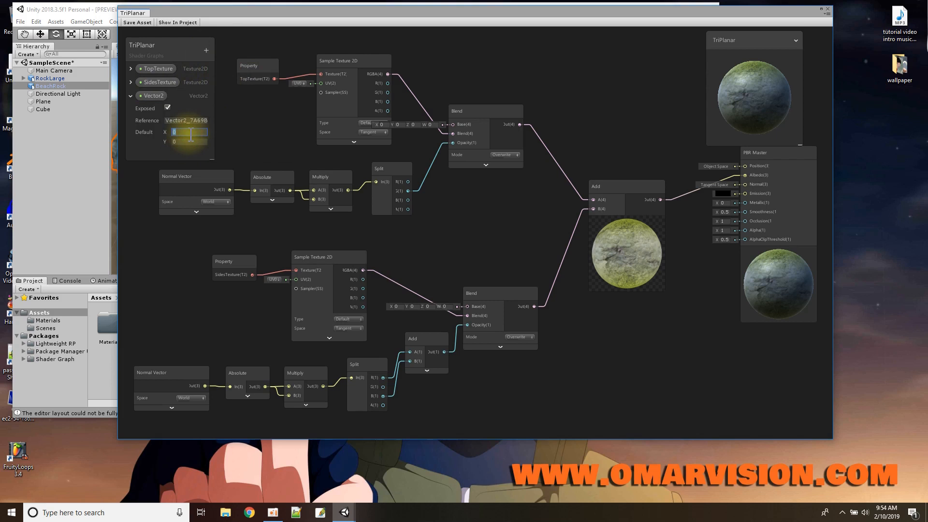
text(1)
click(190, 141)
text(1)
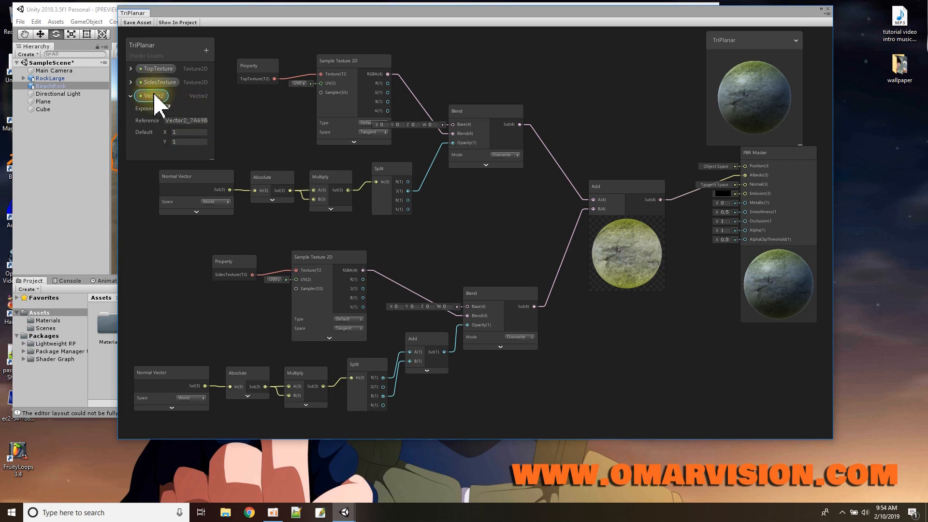
double_click(155, 96)
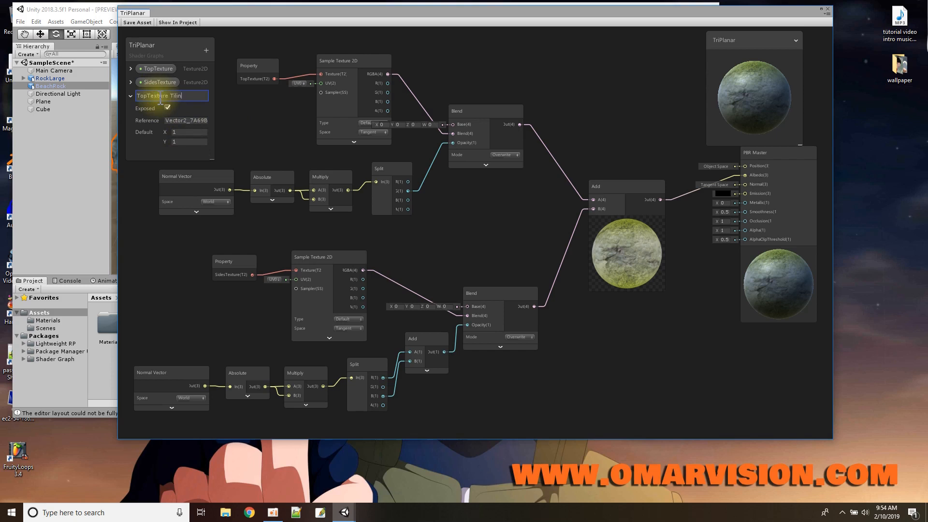
key(Return)
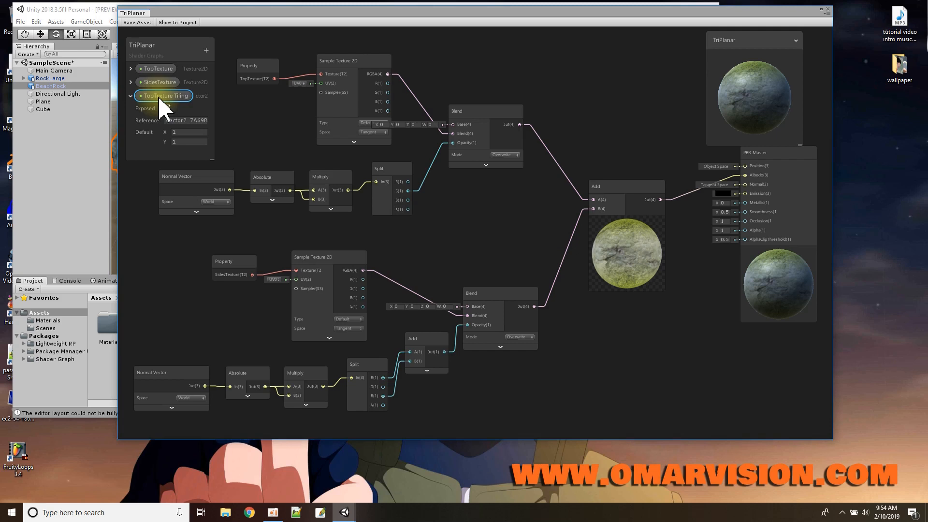
- Place a TopTexture Tiling property node in the graph, below and to the left of the TopTexture node
drag(160, 99, 251, 121)
middle_drag(430, 238, 581, 263)
scroll(582, 263, up, 1)
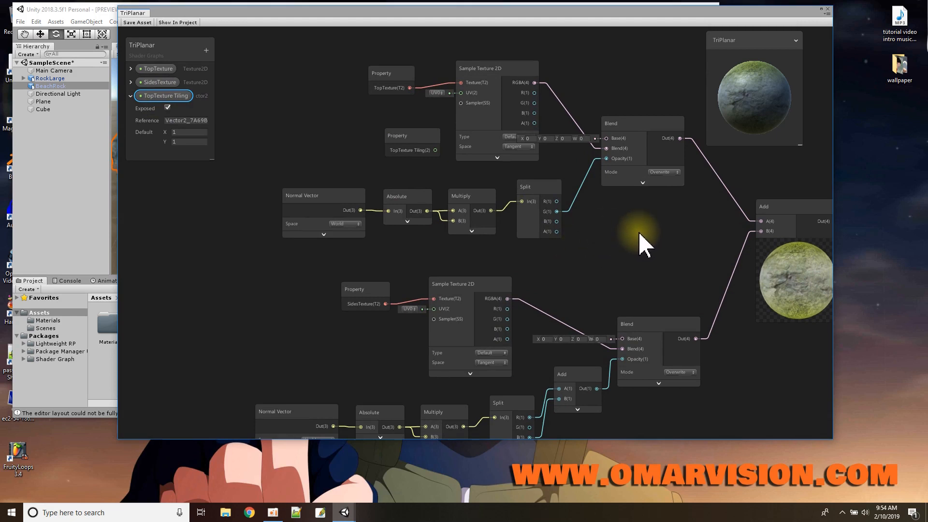
scroll(628, 241, up, 1)
middle_drag(608, 244, 654, 256)
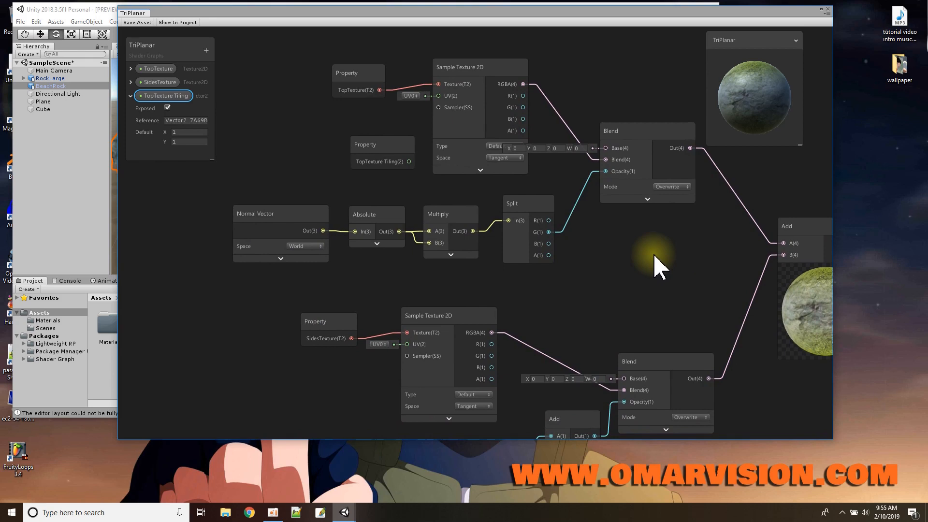
drag(379, 151, 316, 128)
- Create a Tiling And Offset node beside the TopTexture Tiling node and collapse its preview
right_click(367, 146)
click(380, 151)
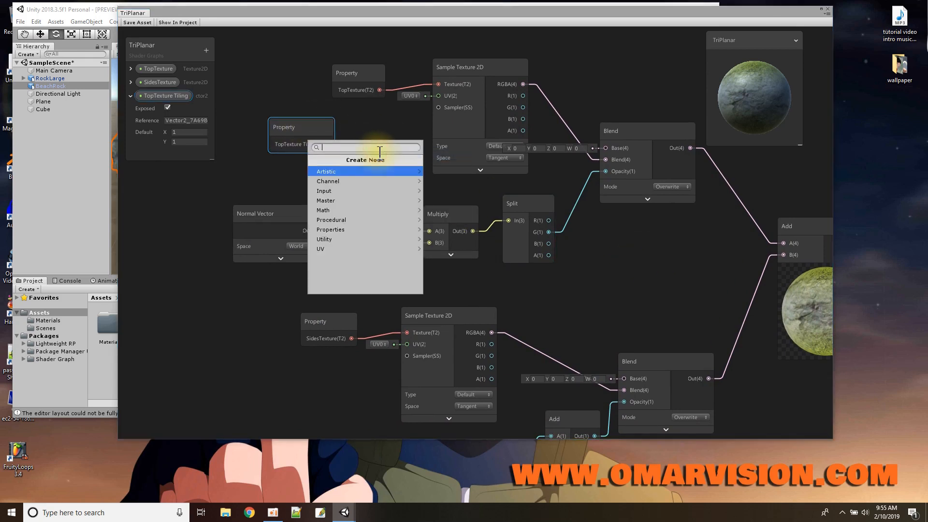
text(Tilin)
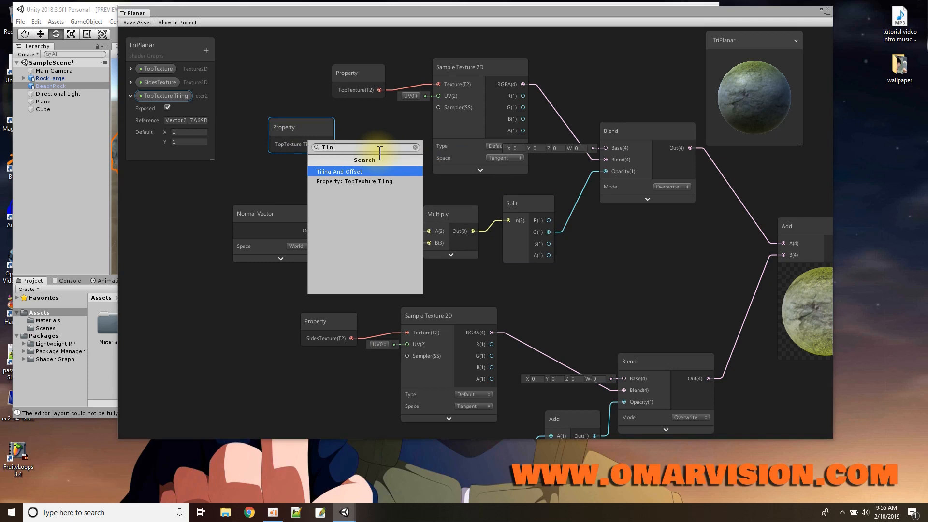
click(376, 171)
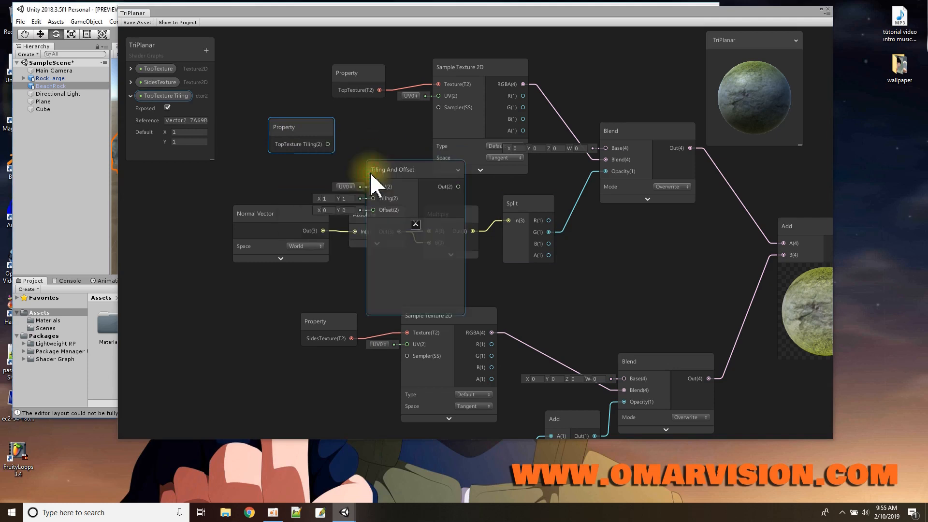
drag(397, 176, 379, 126)
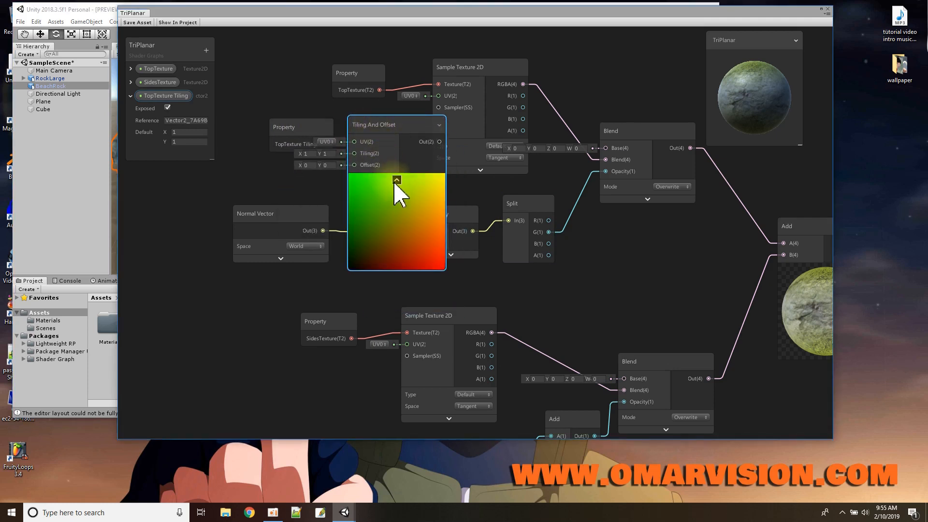
click(397, 180)
- Connect TopTexture Tiling to the Tiling input of Tiling And Offset, and its output to the UV of the top texture's sampler
drag(315, 139, 348, 129)
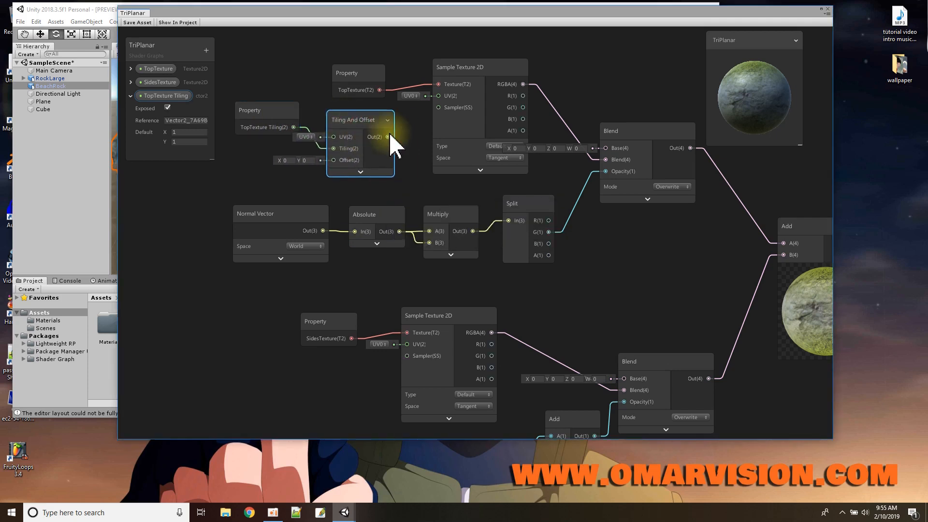
drag(389, 137, 438, 96)
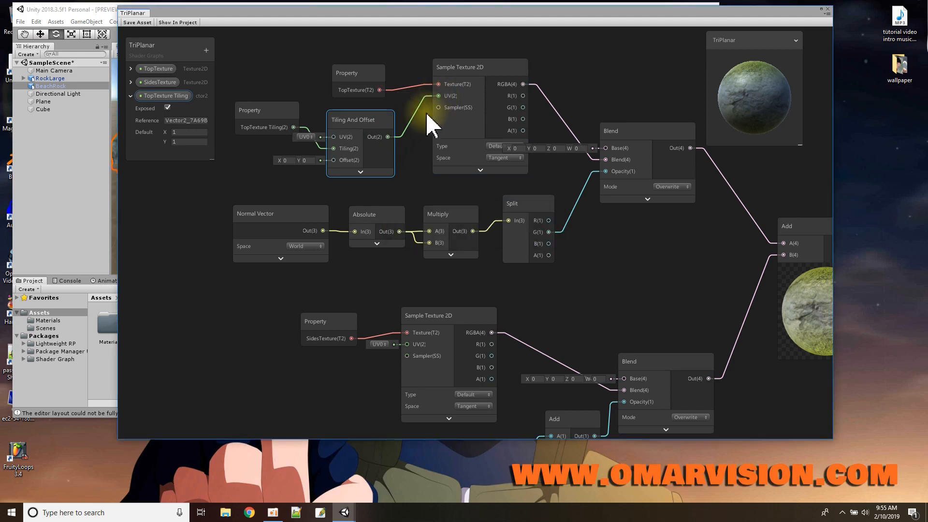
click(289, 116)
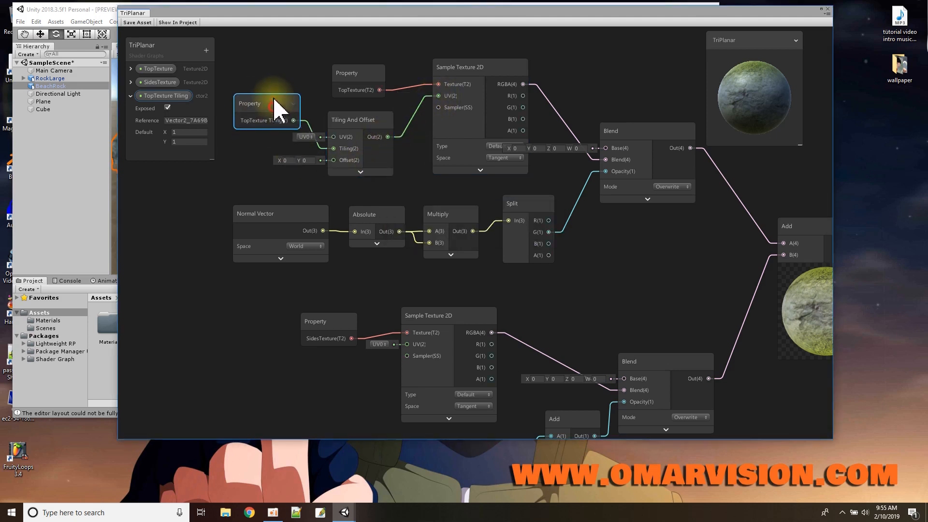
- Collapse the TopTexture Tiling settings and add a Vector2 property named SideTexture Tiling with default X 1 and Y 1
scroll(331, 352, down, 2)
middle_drag(338, 364, 376, 266)
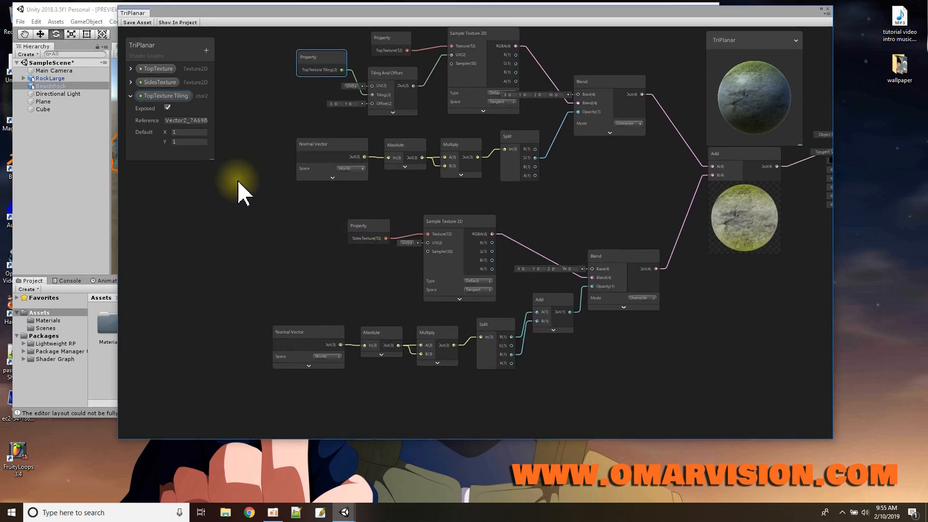
click(130, 96)
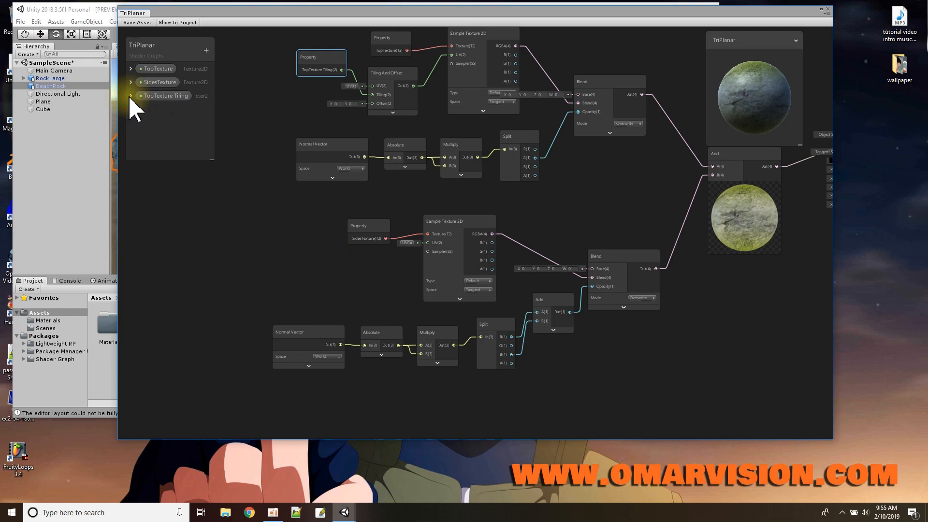
click(206, 51)
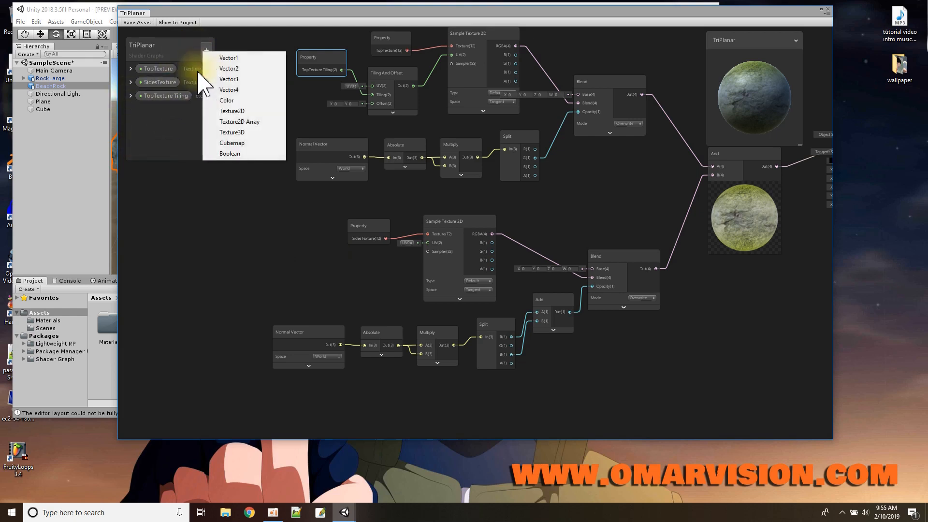
click(229, 70)
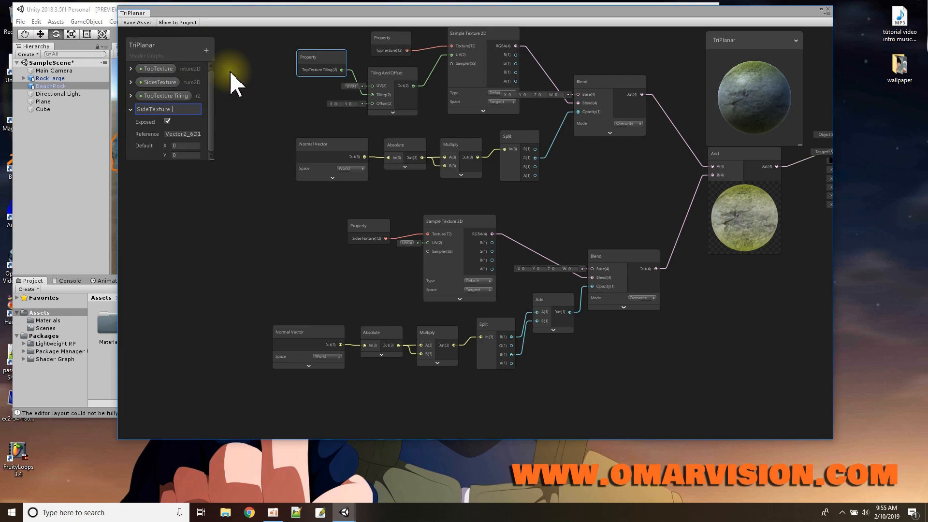
key(Return)
click(185, 146)
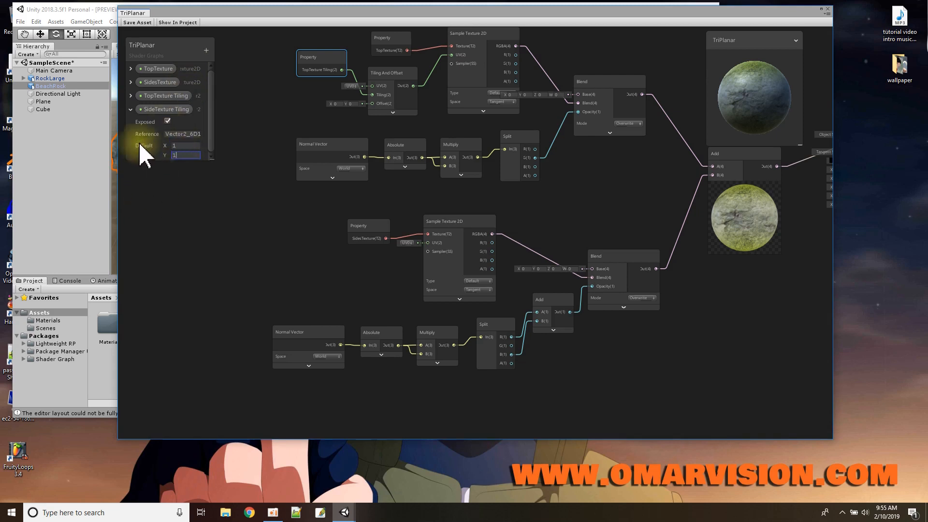
- Place a SideTexture Tiling property node below and left of the SidesTexture node, and add a Tiling And Offset node beside it with its preview collapsed
click(131, 110)
drag(139, 111, 253, 249)
right_click(311, 266)
click(328, 272)
text(ti)
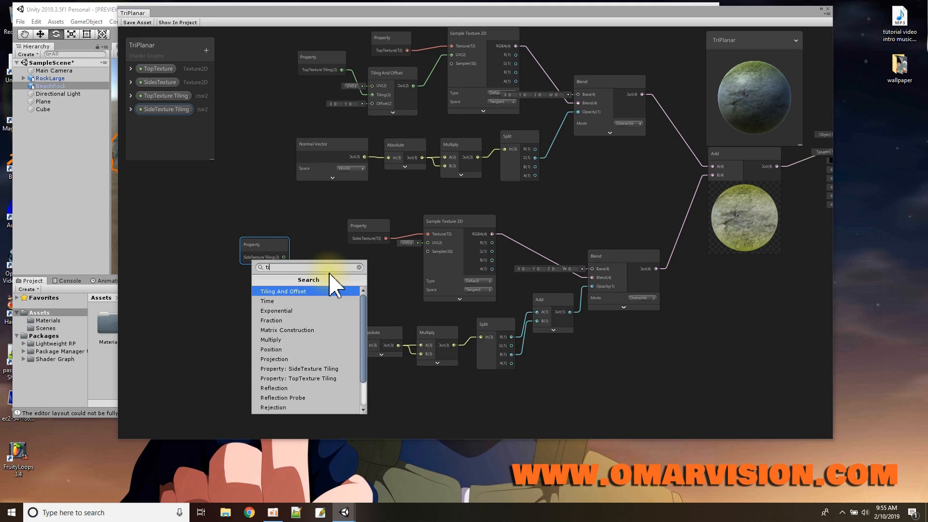
click(324, 292)
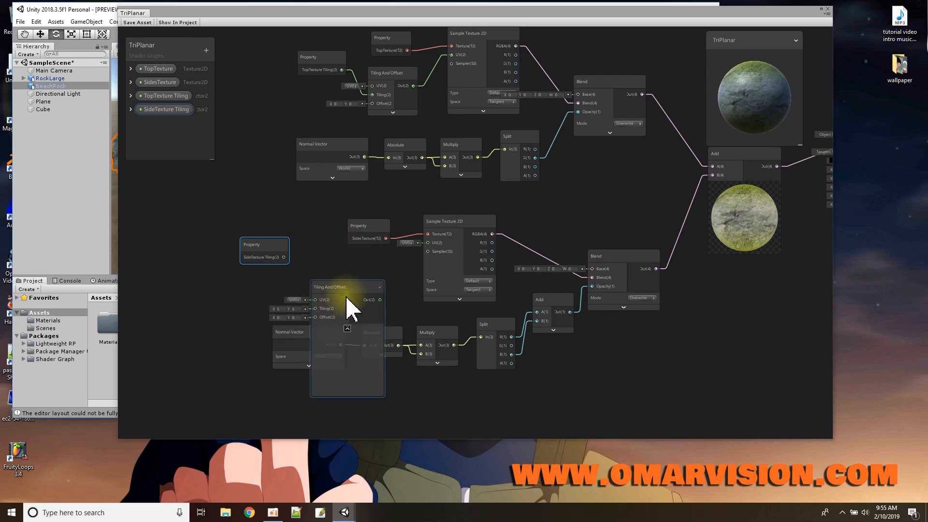
drag(342, 293, 352, 265)
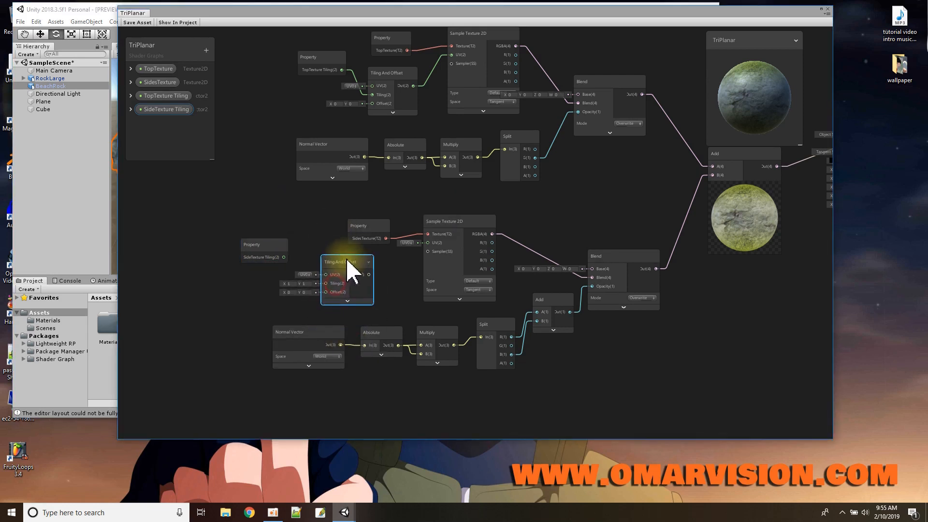
- Connect SideTexture Tiling to the Tiling input, link the Tiling And Offset output to the side sampler's UV, and save the graph asset
scroll(347, 307, up, 3)
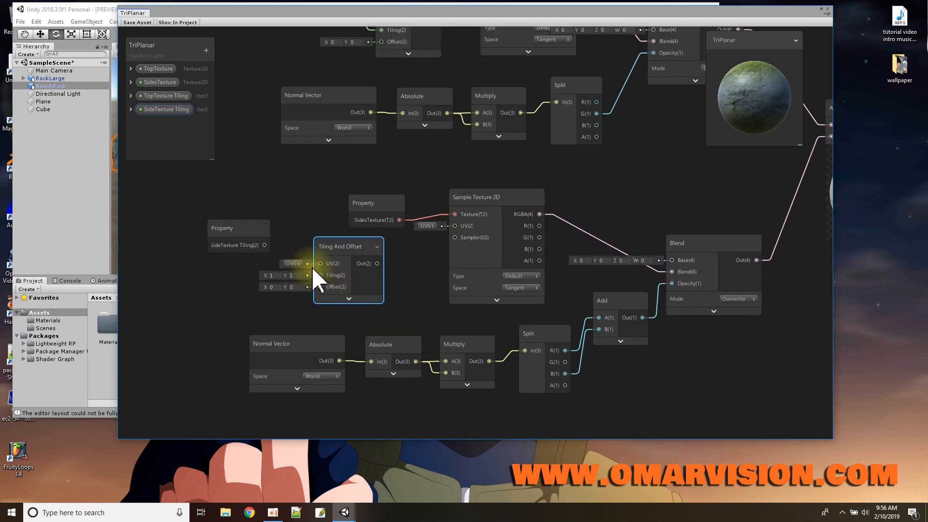
drag(264, 245, 456, 227)
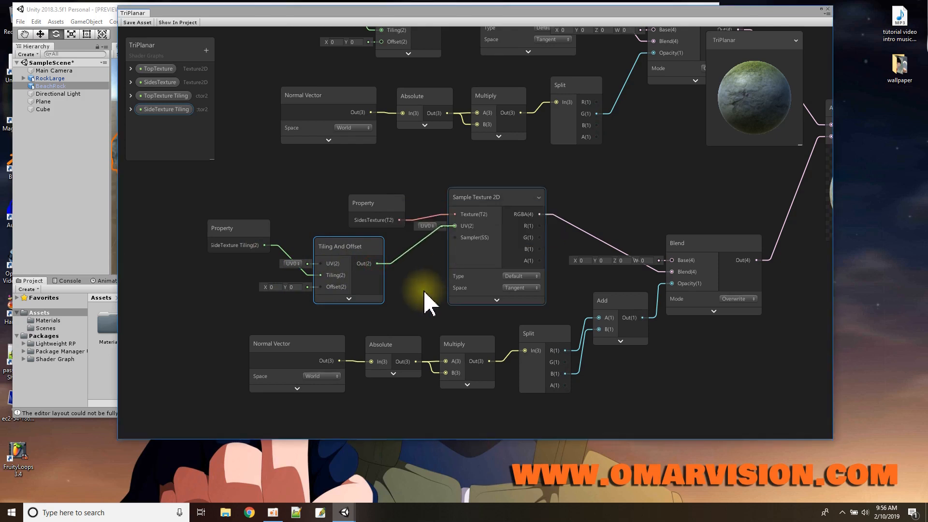
scroll(424, 300, down, 2)
scroll(424, 300, down, 2)
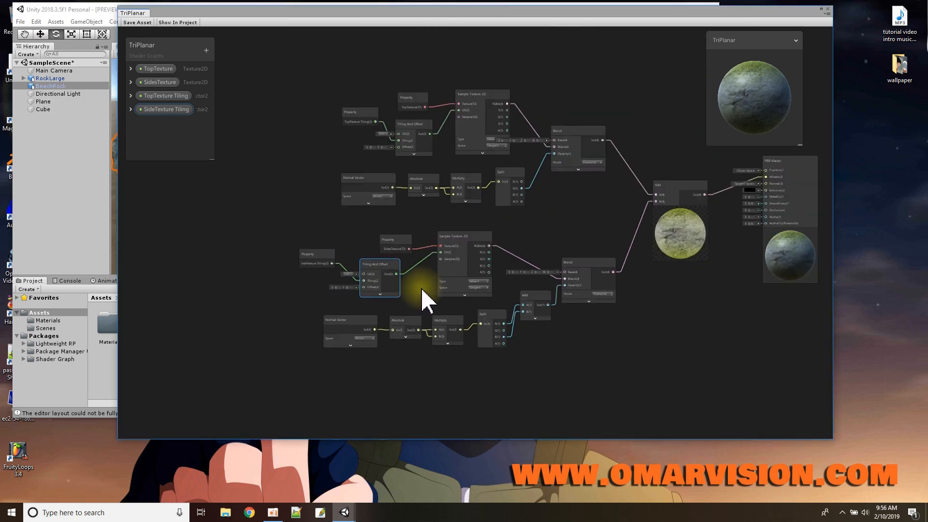
click(139, 22)
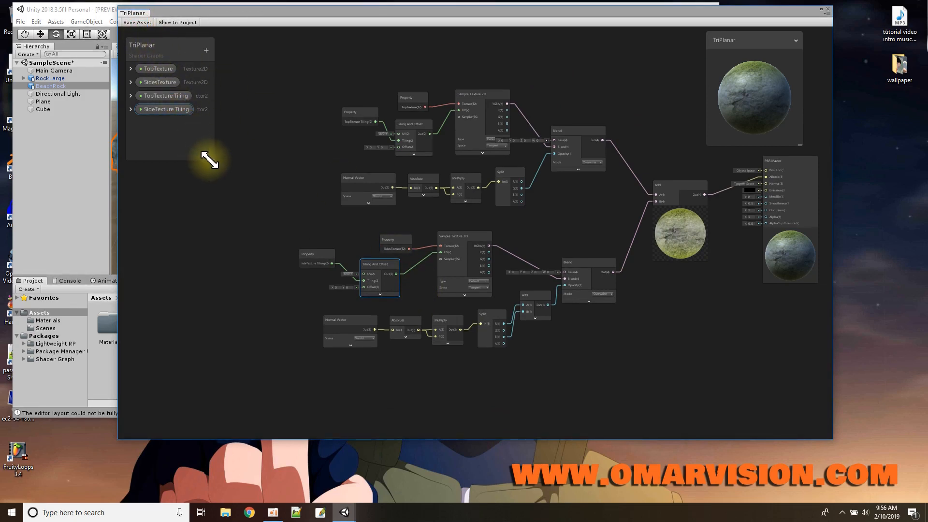
- Move the graph window off the editor and set the TriPlanar material's TopTexture Tiling to X 5 and Y 5
scroll(282, 197, up, 4)
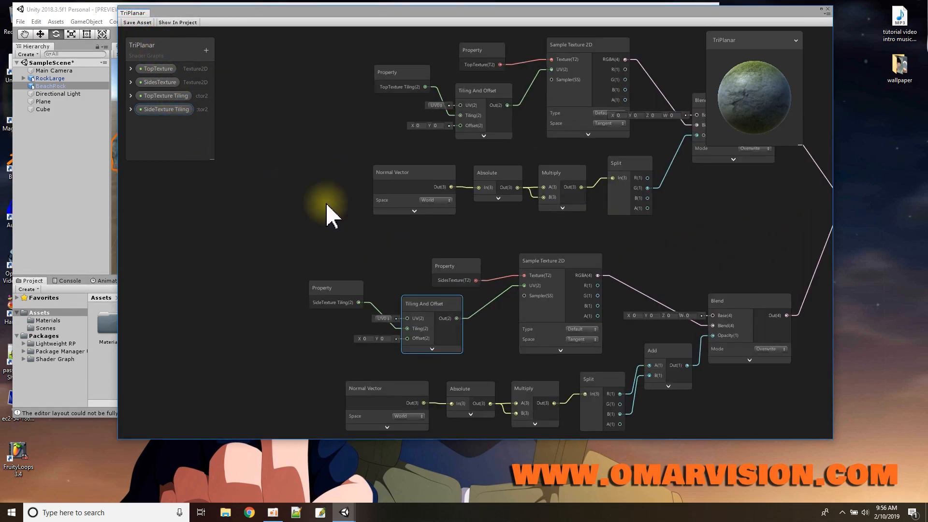
middle_drag(394, 236, 261, 220)
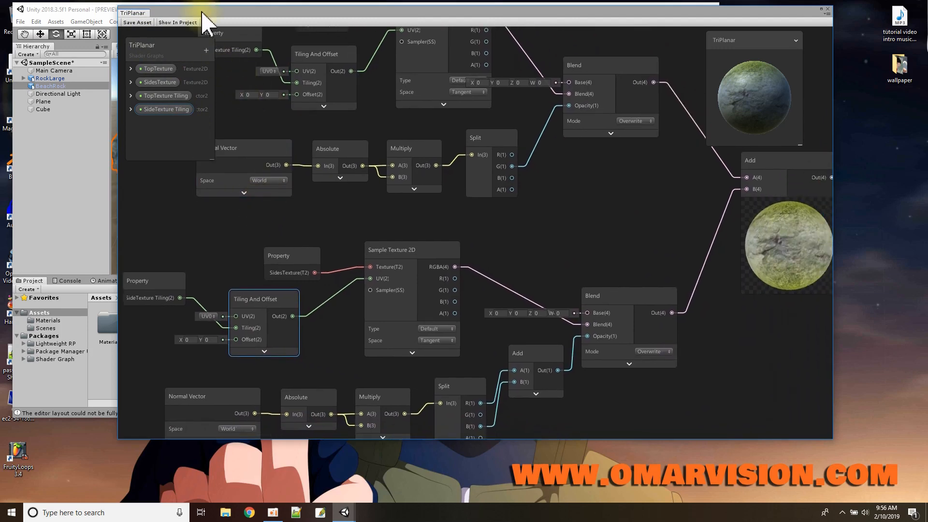
drag(203, 14, 825, 92)
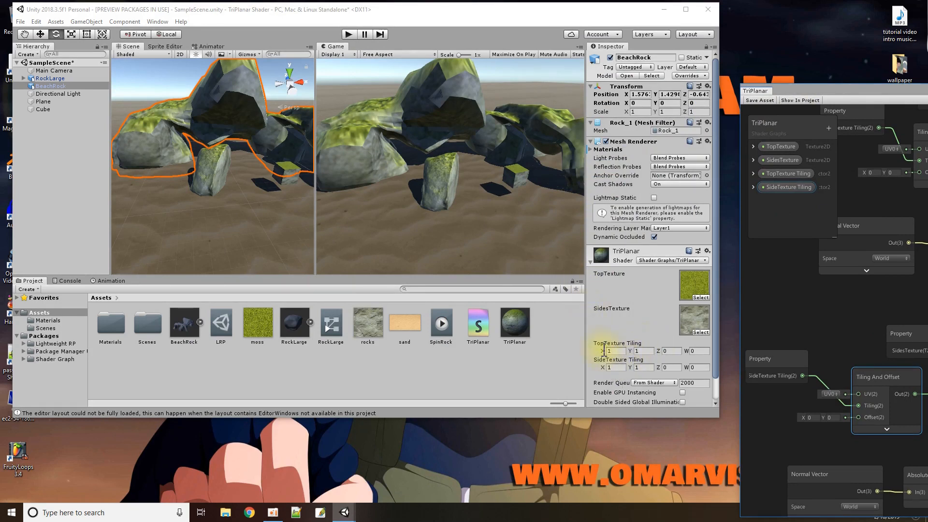
alt+drag(207, 154, 203, 245)
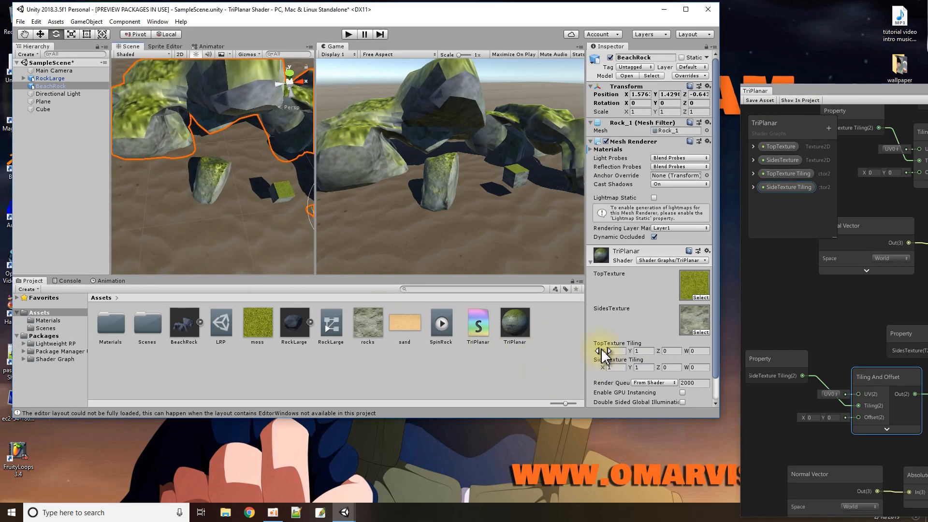
drag(606, 350, 620, 351)
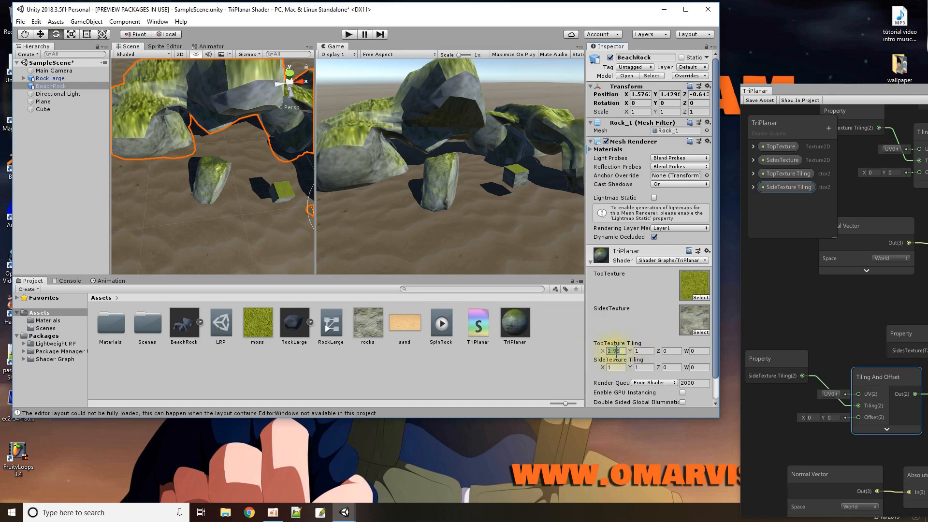
text(5)
scroll(620, 349, down, 2)
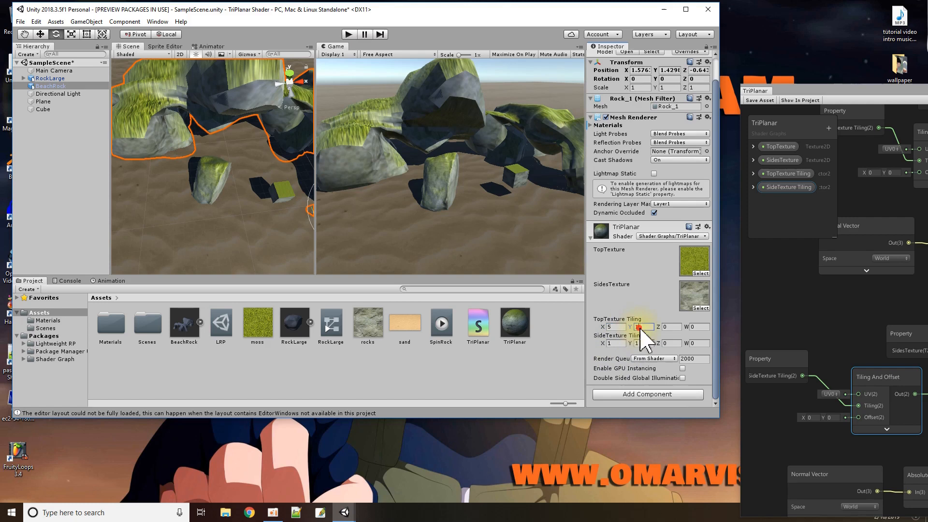
text(5)
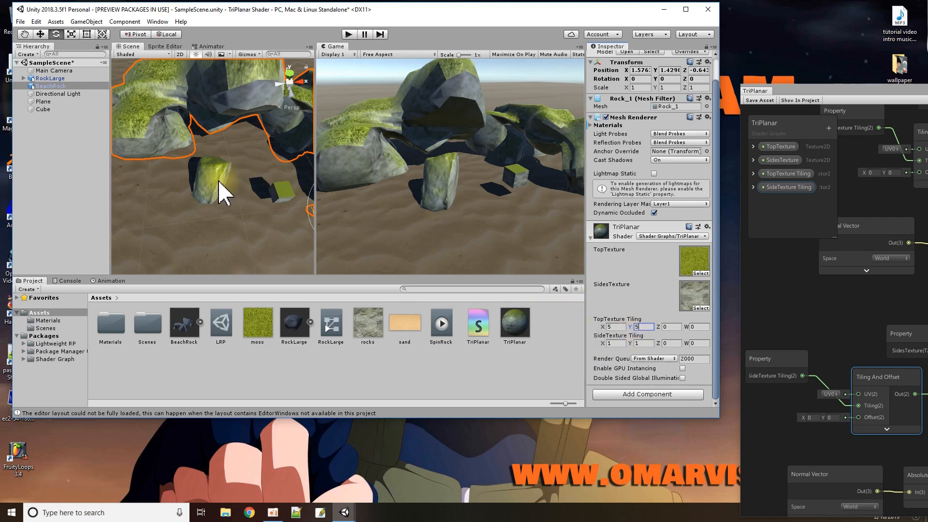
- Examine the moss tiling on the rocks up close and from several angles in the Scene view
scroll(220, 193, up, 5)
scroll(220, 193, down, 5)
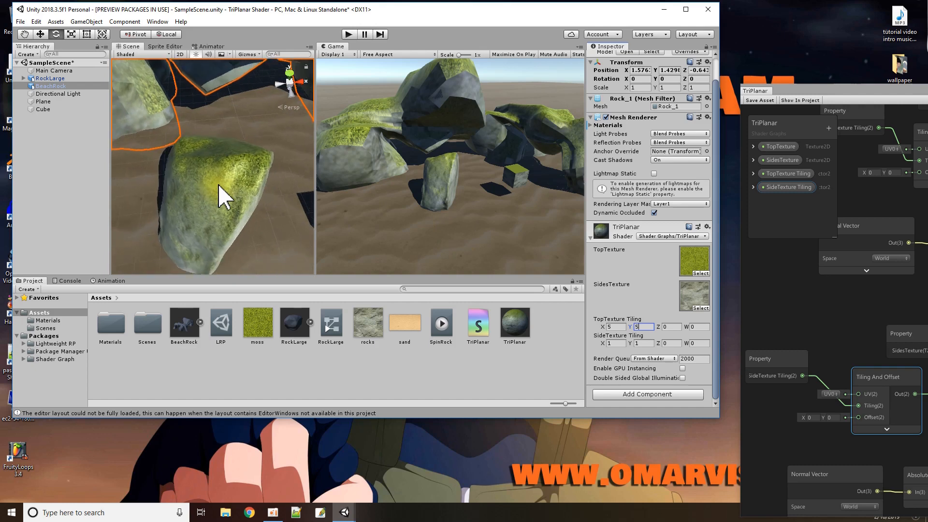
scroll(164, 150, down, 3)
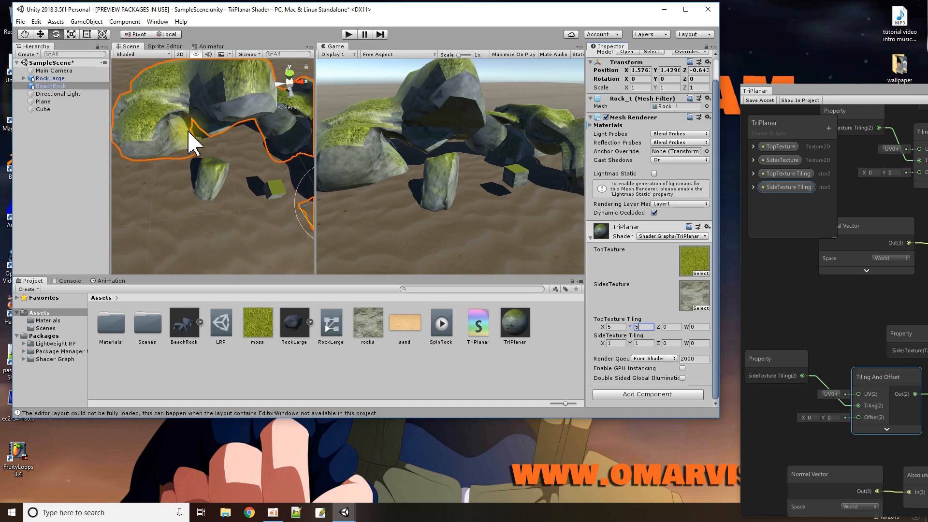
alt+drag(213, 182, 239, 197)
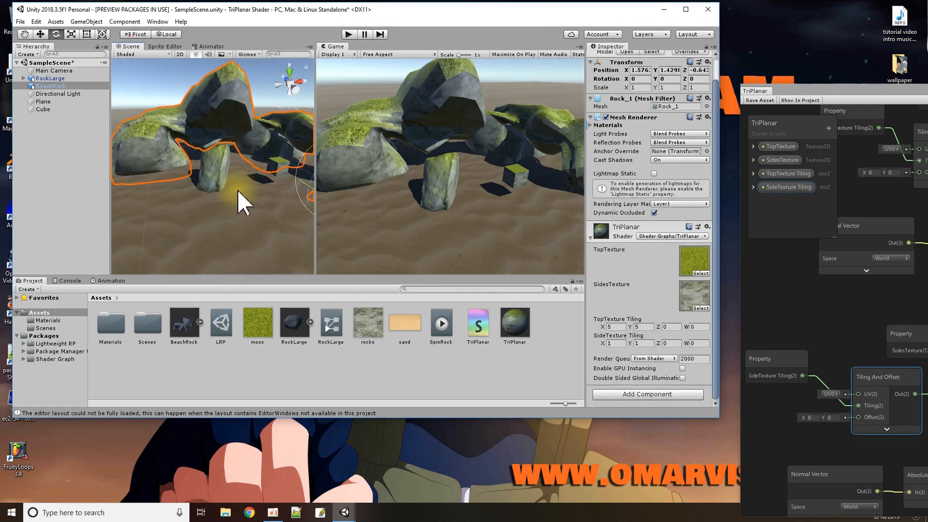
scroll(217, 176, up, 5)
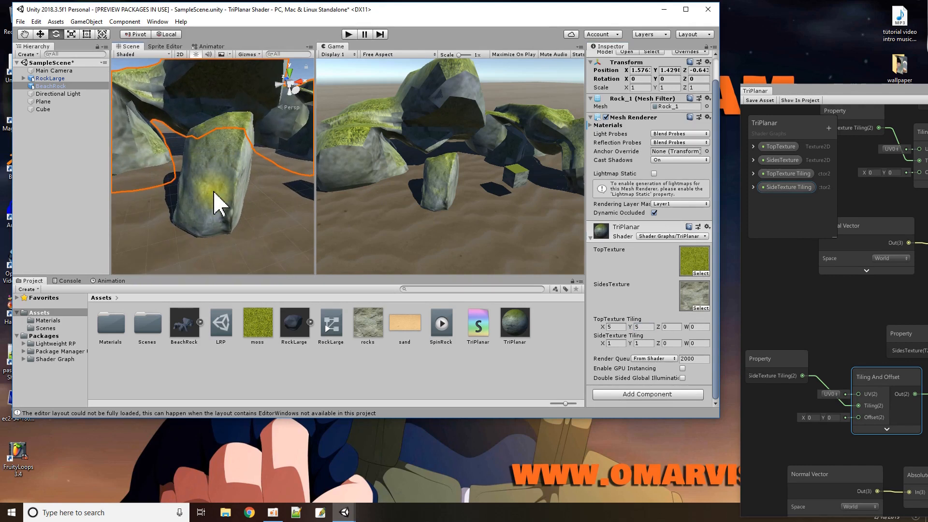
scroll(216, 203, down, 2)
alt+drag(218, 191, 172, 213)
- Play RockLarge's SpinRock animation and watch how the moss and rock textures behave from a lower viewing angle
click(108, 281)
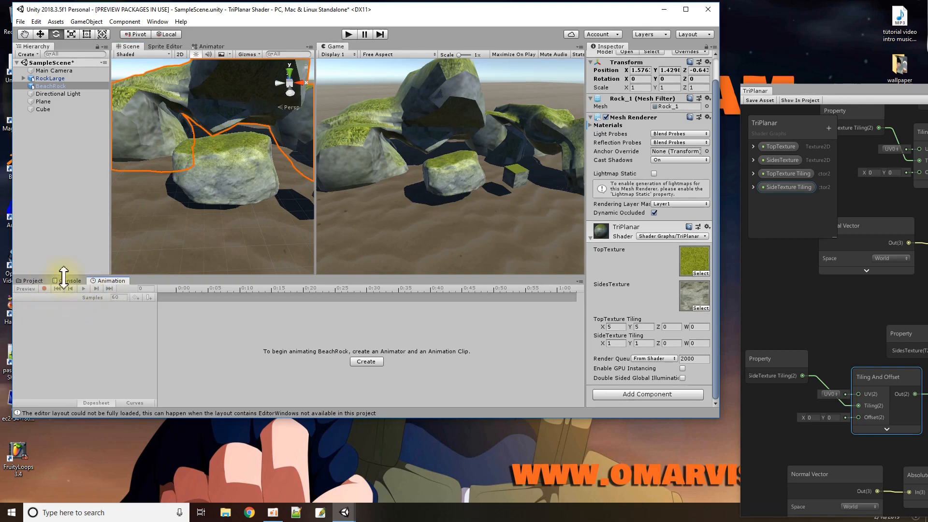
click(49, 78)
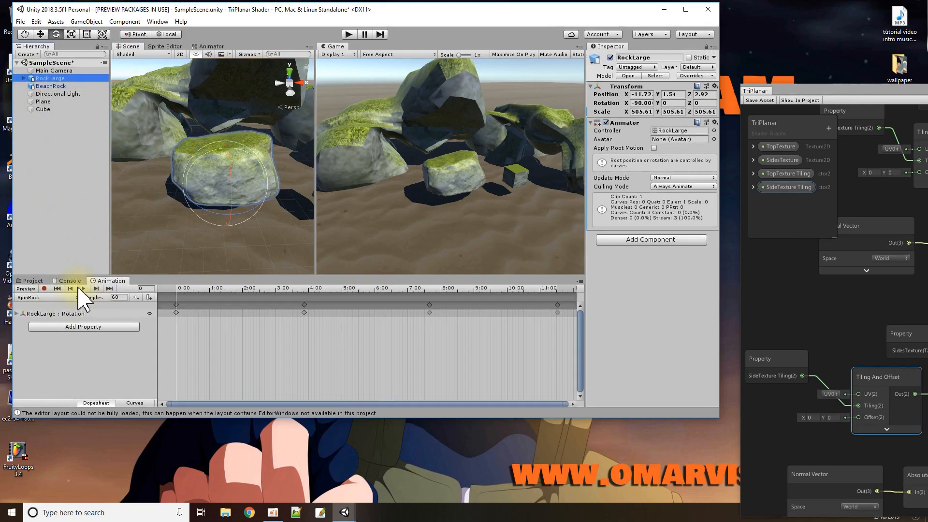
click(83, 289)
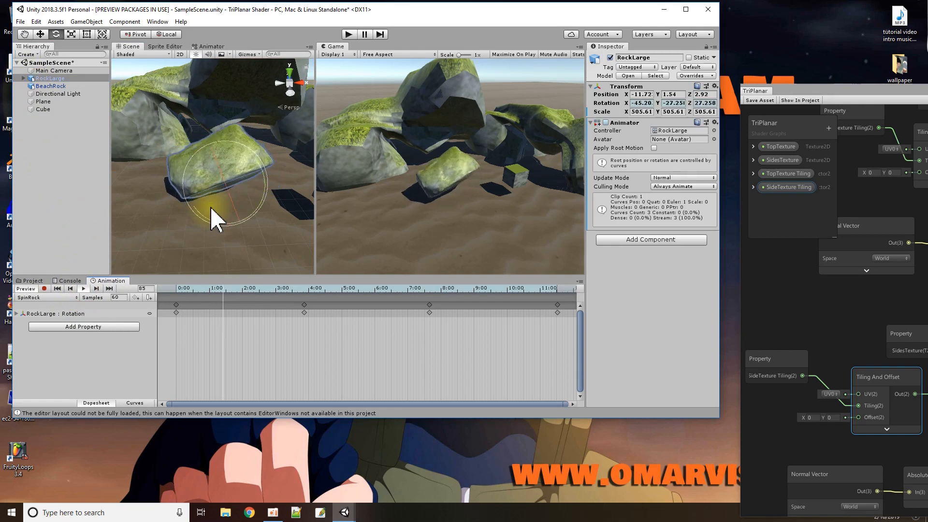
alt+drag(213, 219, 237, 158)
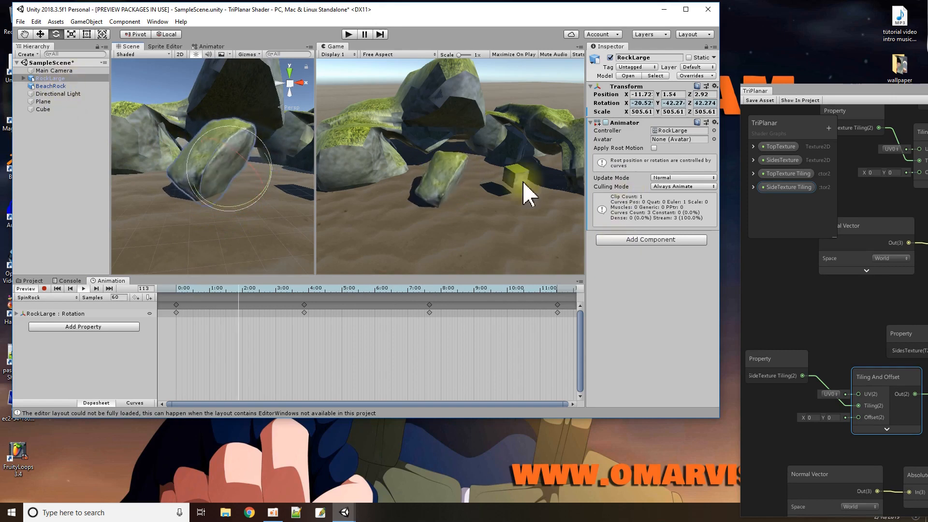
- Show the project assets again, set SideTexture Tiling on BeachRock's material to X 2.3 and Y 2.02, and save the scene
click(30, 280)
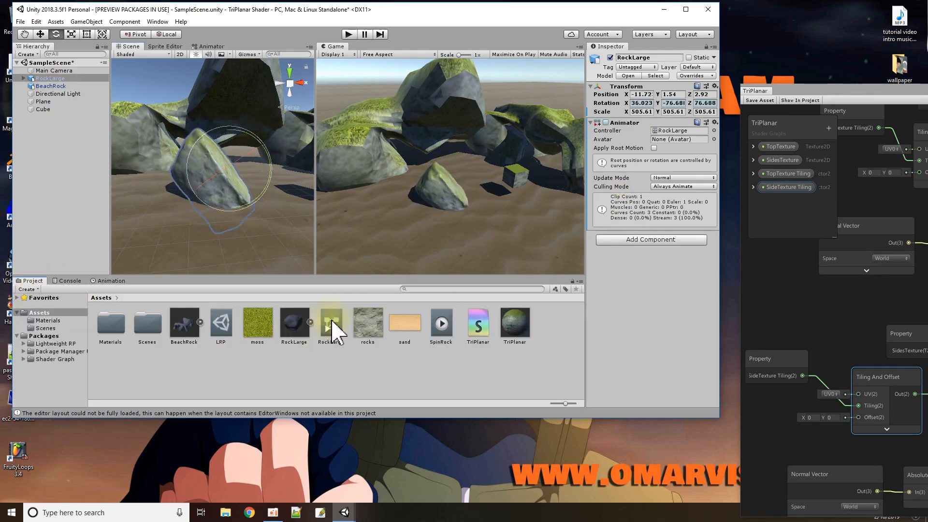
drag(525, 304, 50, 87)
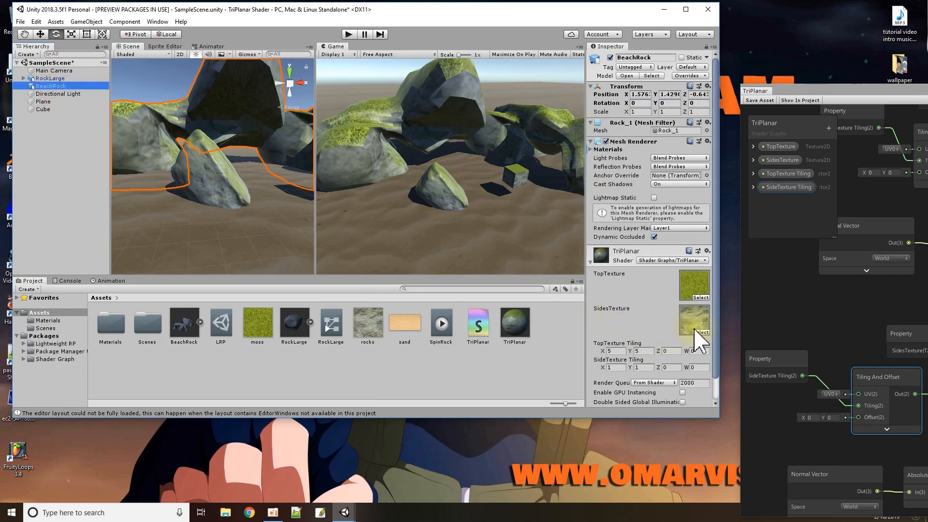
drag(605, 371, 632, 371)
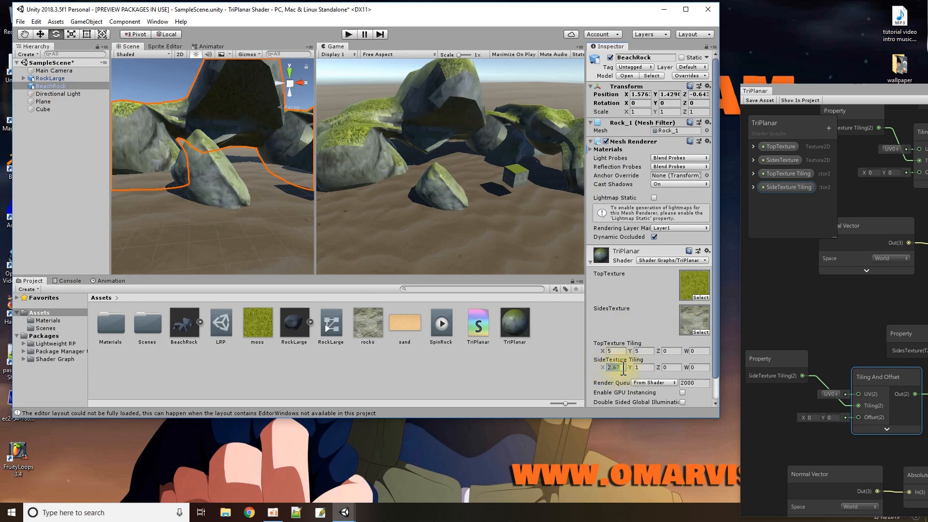
text(2.3)
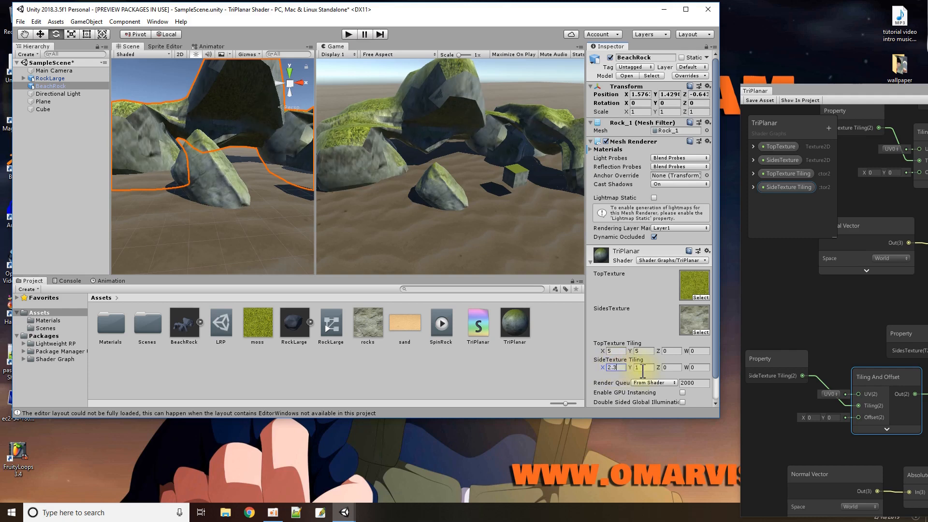
mouse_move(632, 368)
mouse_down()
mouse_move(650, 376)
mouse_move(651, 368)
mouse_up()
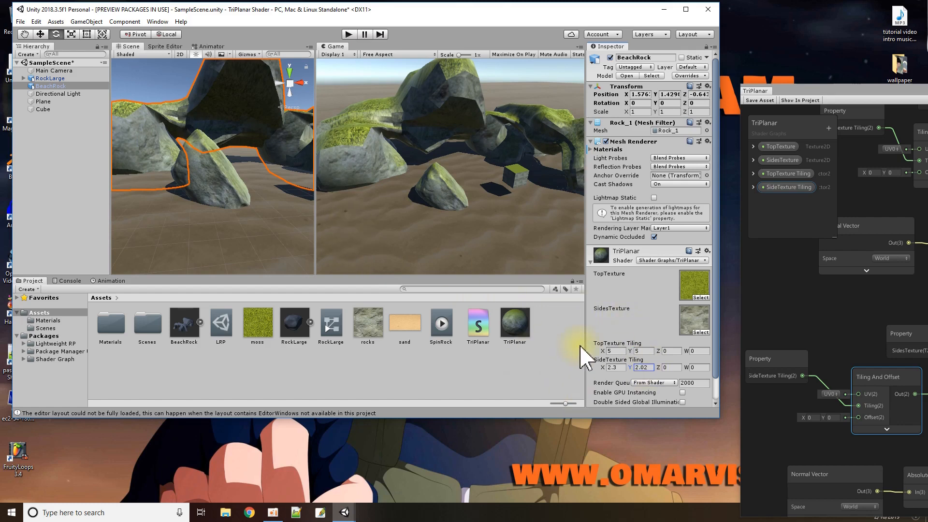
click(21, 21)
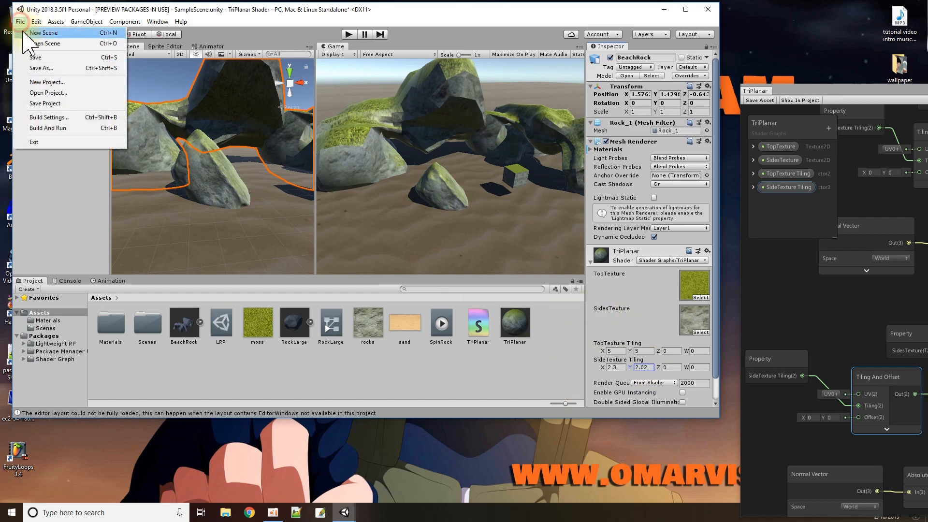
click(38, 57)
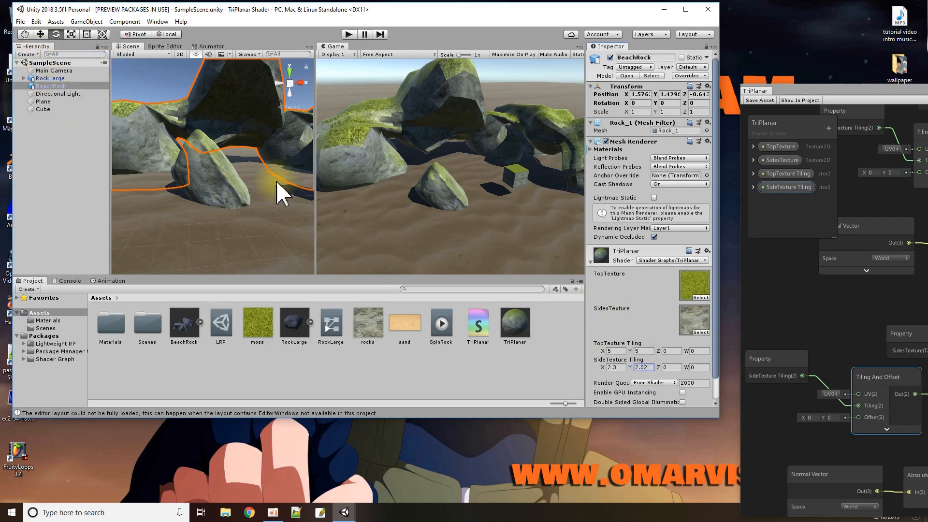
- Bring the TriPlanar graph window back over the editor and review the full node network through to the PBR Master inputs
drag(797, 91, 154, 37)
click(408, 198)
scroll(435, 239, down, 5)
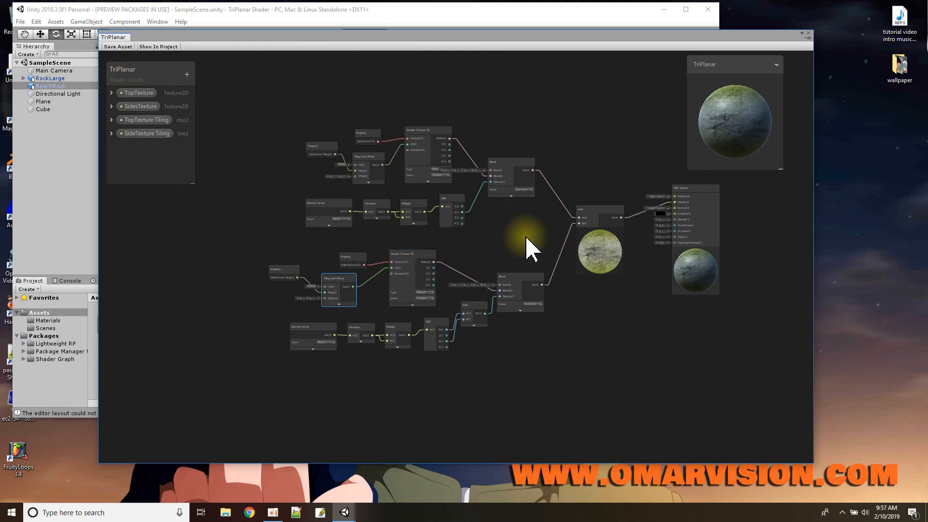
scroll(526, 249, up, 4)
scroll(522, 283, down, 4)
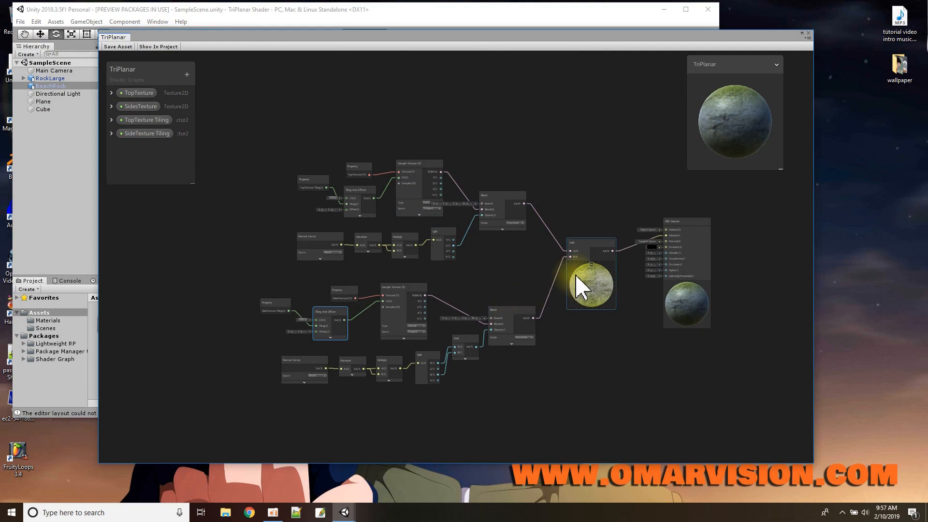
click(591, 264)
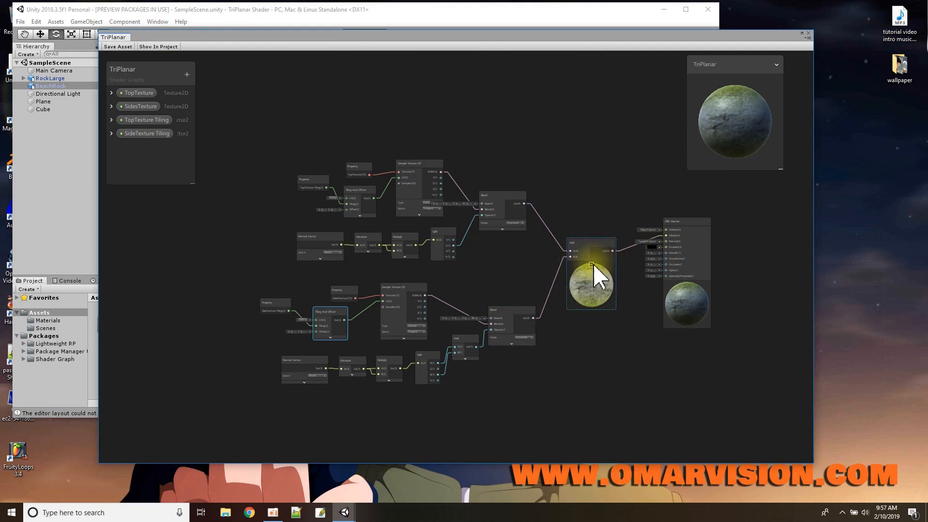
scroll(656, 324, up, 4)
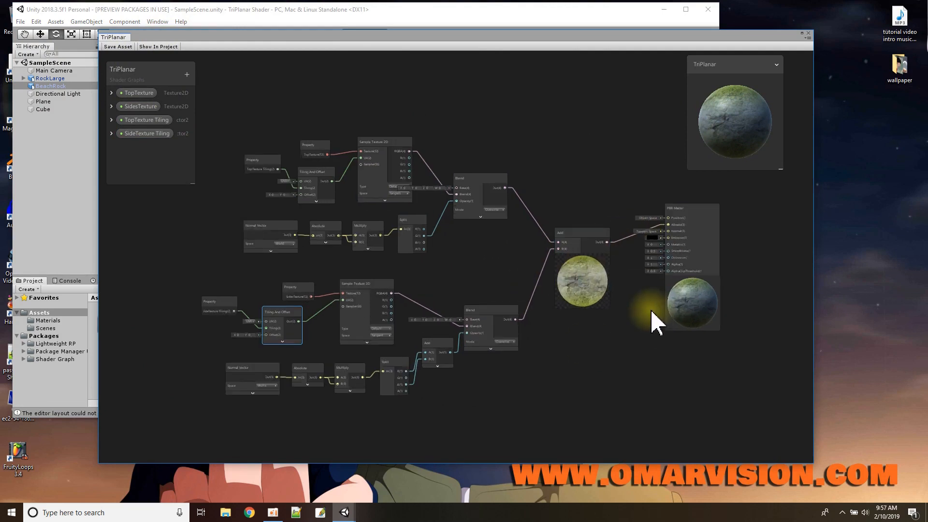
scroll(652, 313, down, 5)
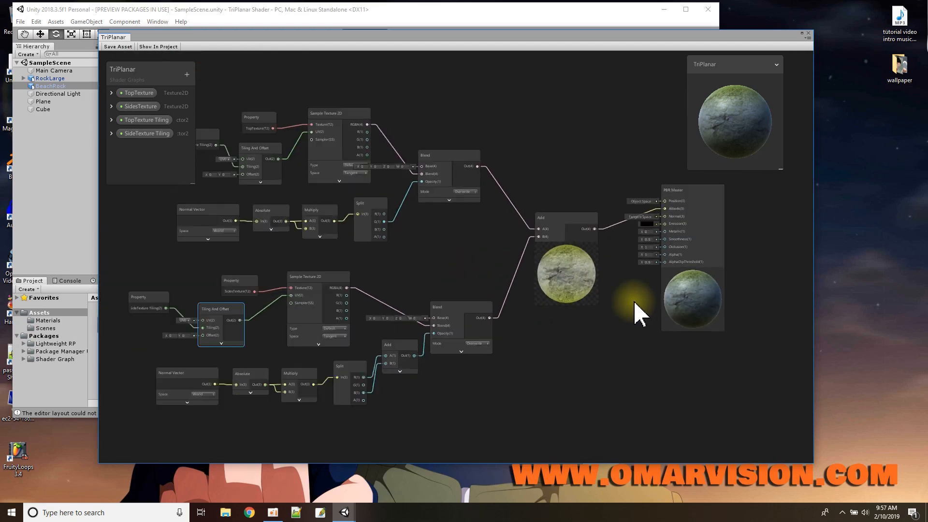
drag(367, 39, 467, 62)
scroll(725, 325, up, 3)
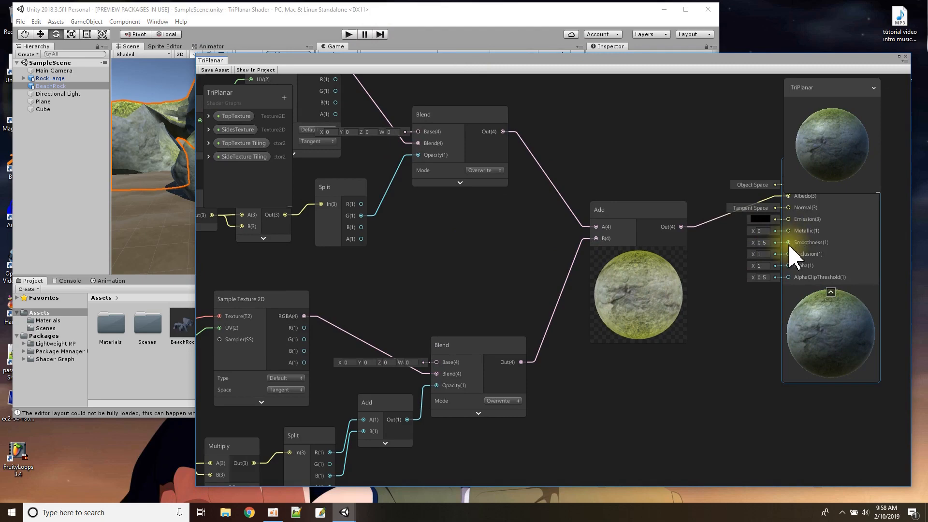
- Add an exposed Vector1 property named Metallic to the TriPlanar graph's properties and collapse its settings
scroll(532, 278, down, 5)
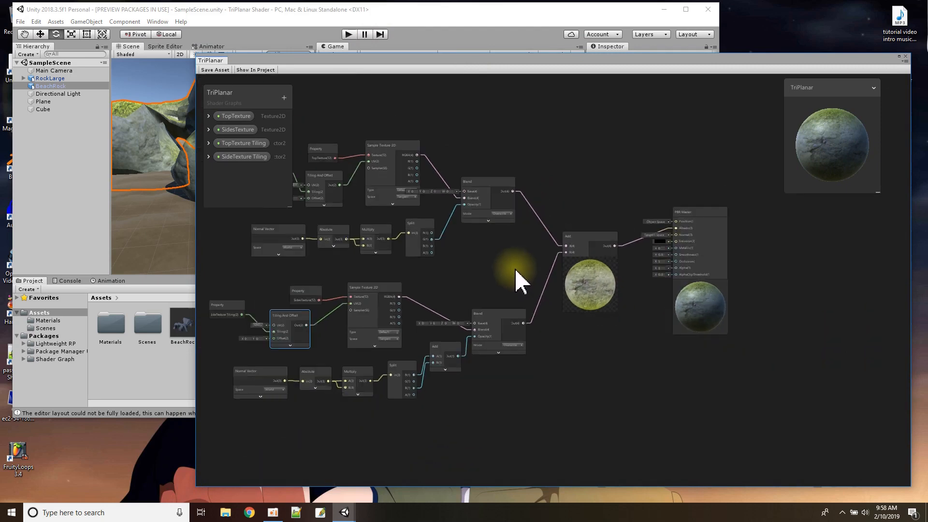
middle_drag(385, 128, 456, 137)
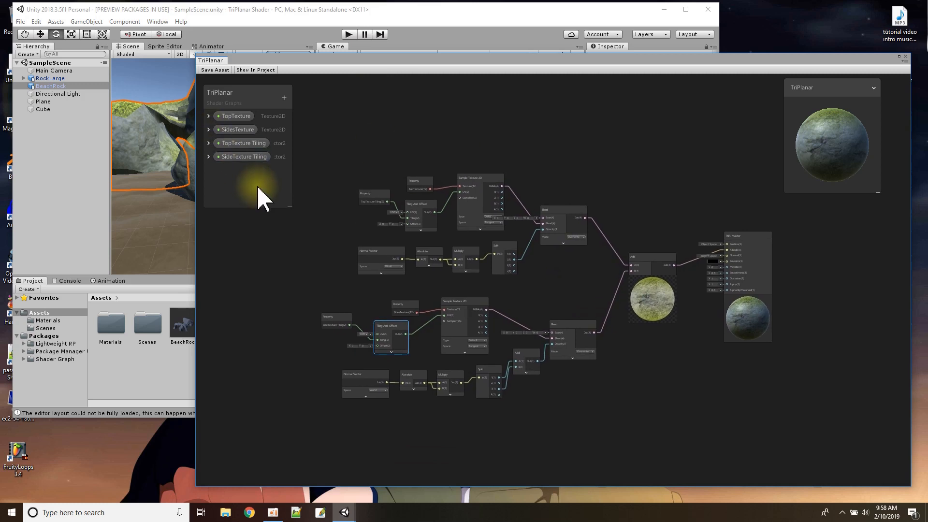
click(283, 98)
click(310, 104)
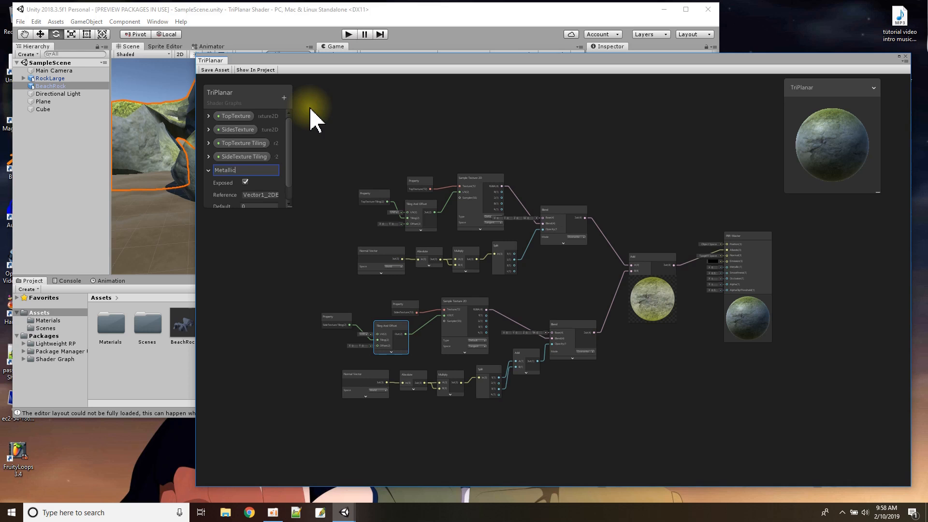
key(Return)
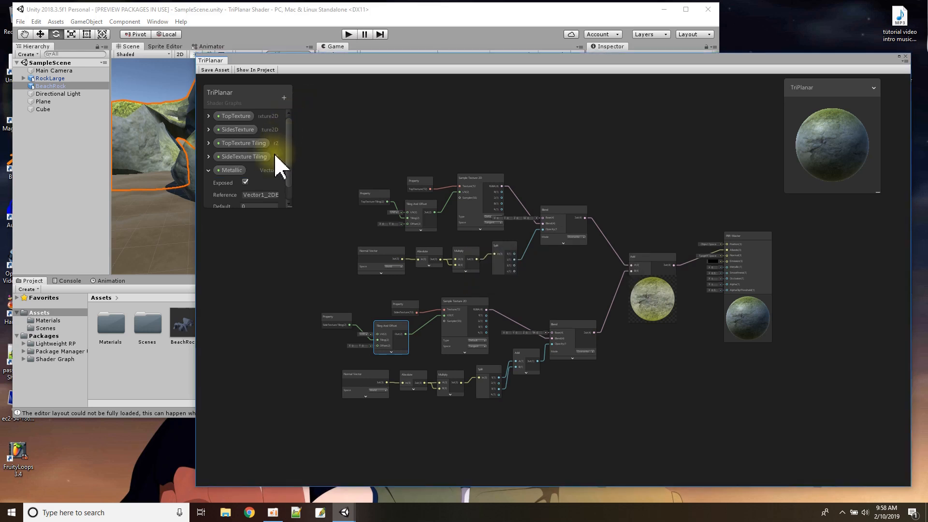
click(208, 170)
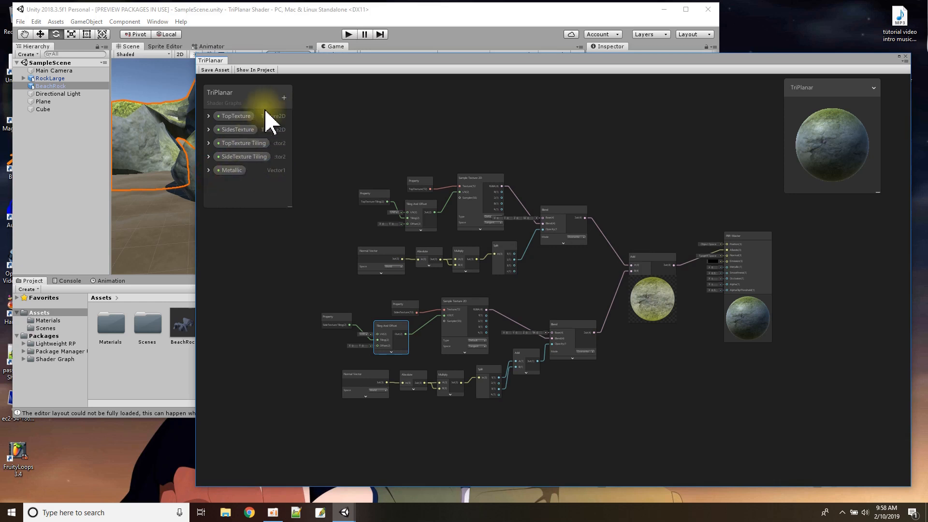
- Add a second Vector1 property named Smoothness to the graph's properties and collapse its settings
click(284, 98)
click(297, 107)
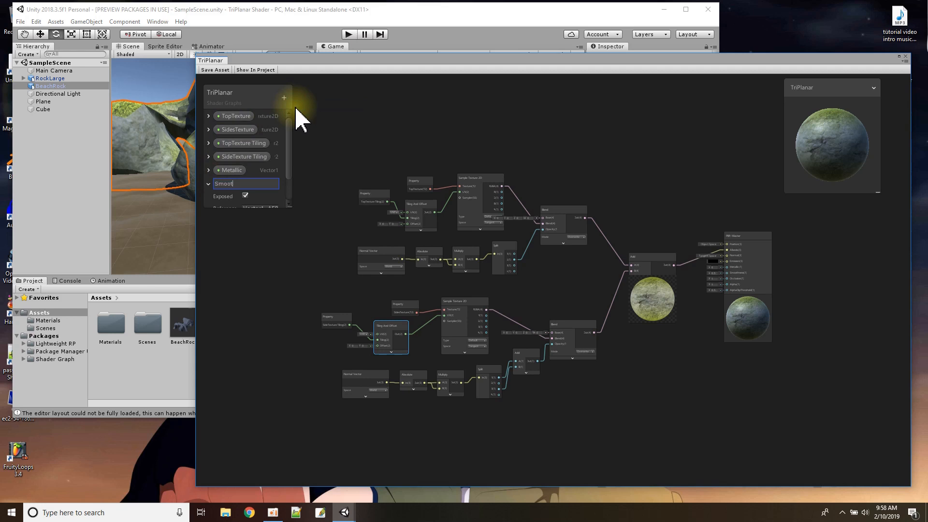
text(Smoothness)
key(Return)
click(208, 184)
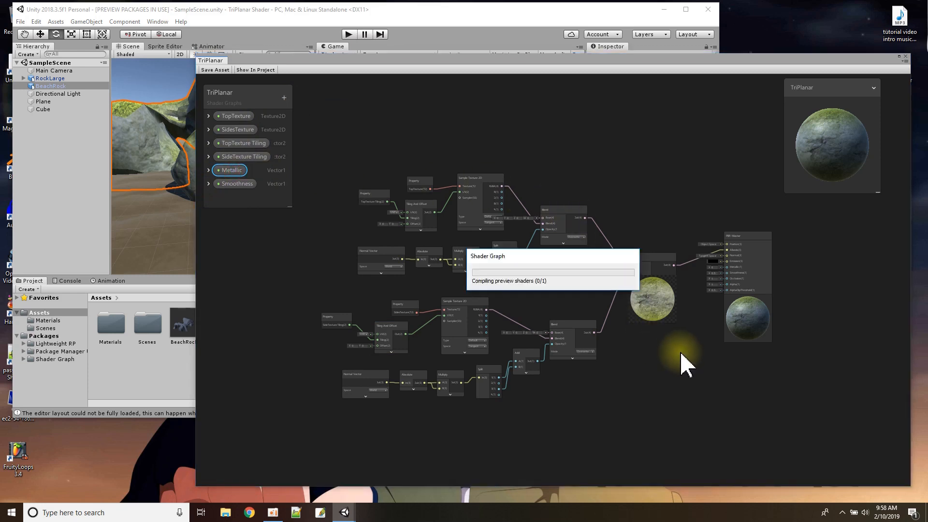
- Place Metallic and Smoothness property nodes near the PBR Master and connect Metallic to its Metallic input
drag(237, 183, 701, 381)
scroll(726, 382, up, 5)
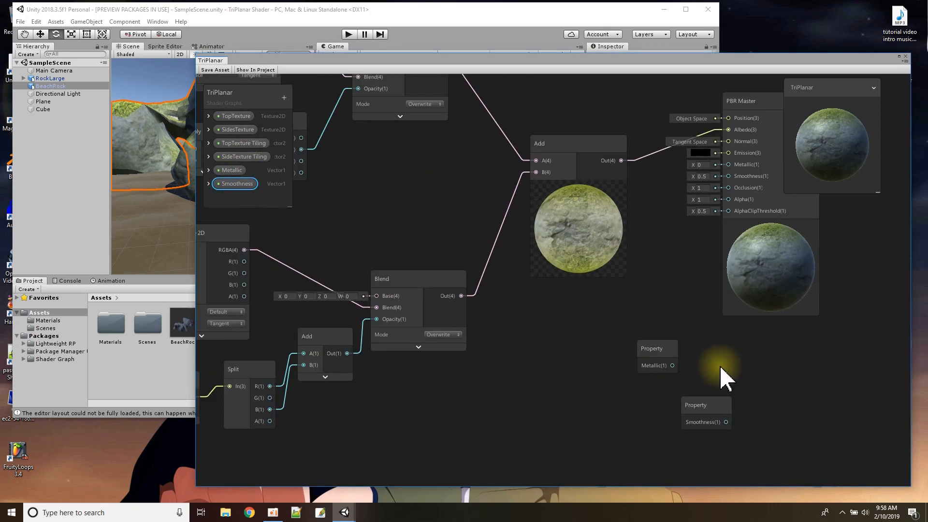
click(640, 343)
drag(644, 351, 728, 164)
drag(696, 406, 668, 338)
middle_drag(753, 340, 681, 409)
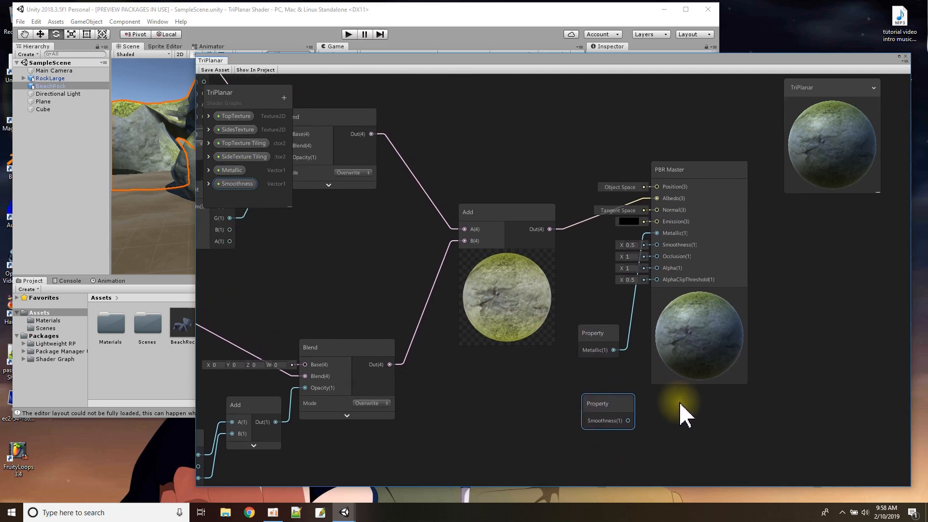
- Make room around the PBR Master, connect the Smoothness property to its Smoothness input, and save the shader asset
click(872, 89)
drag(685, 172, 768, 178)
drag(609, 333, 658, 251)
drag(615, 410, 741, 251)
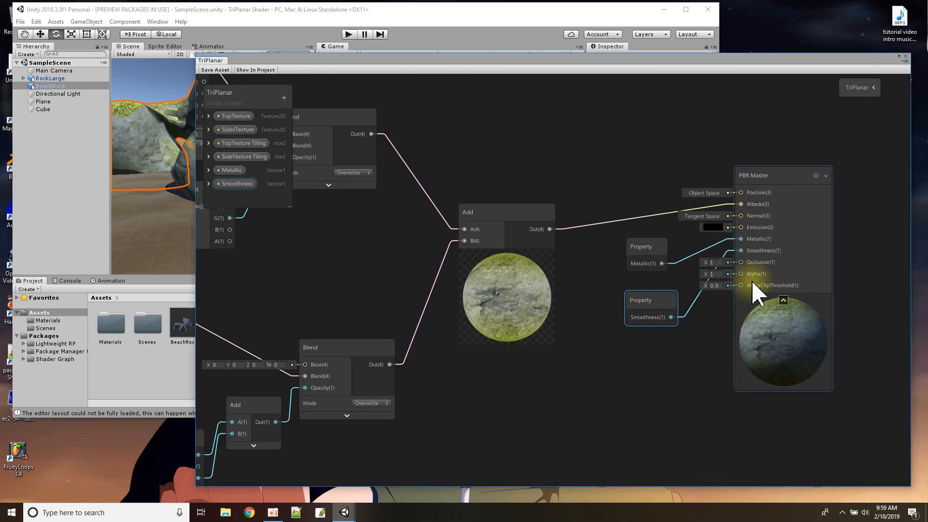
click(215, 71)
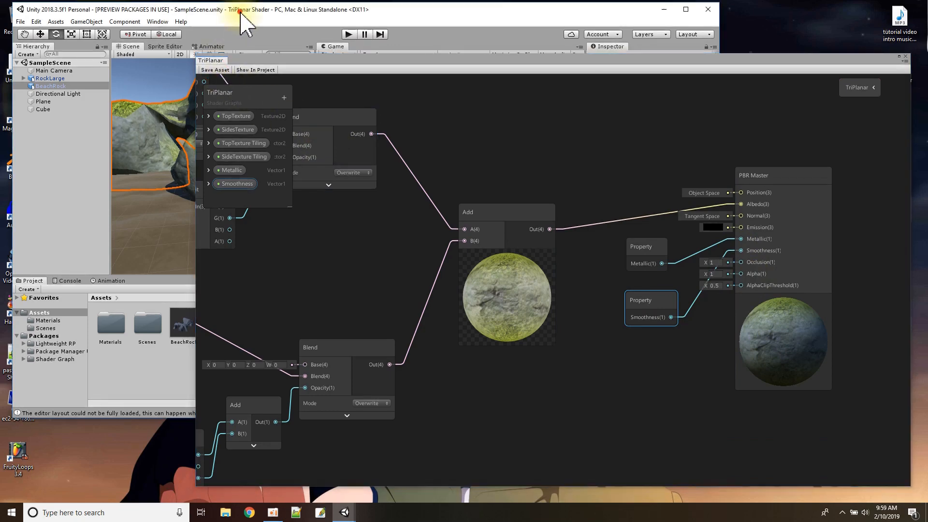
- Move the graph window aside, set BeachRock's material to Metallic 0.1 and Smoothness 0.07, and briefly play the scene to check the rocks
drag(269, 61, 797, 99)
scroll(609, 377, down, 3)
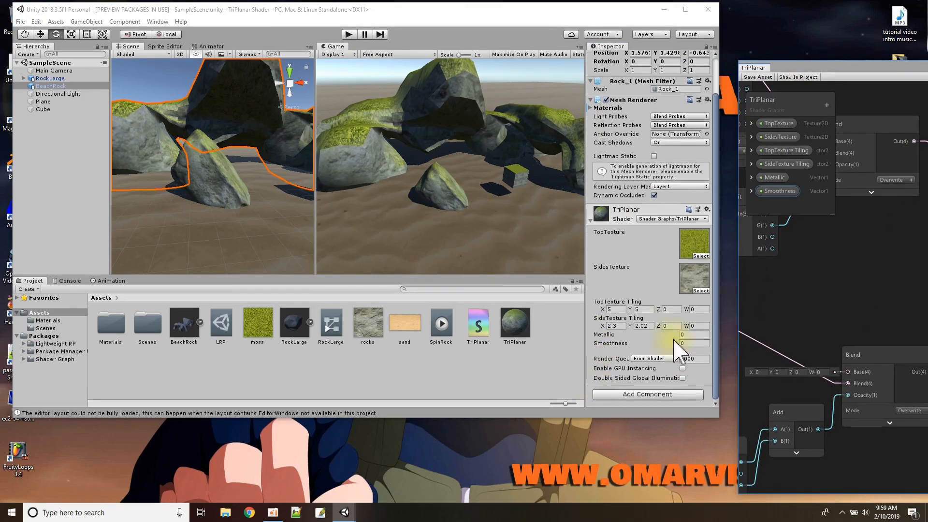
mouse_move(609, 334)
mouse_down()
mouse_move(633, 334)
mouse_move(602, 334)
mouse_move(623, 346)
mouse_move(607, 339)
mouse_up()
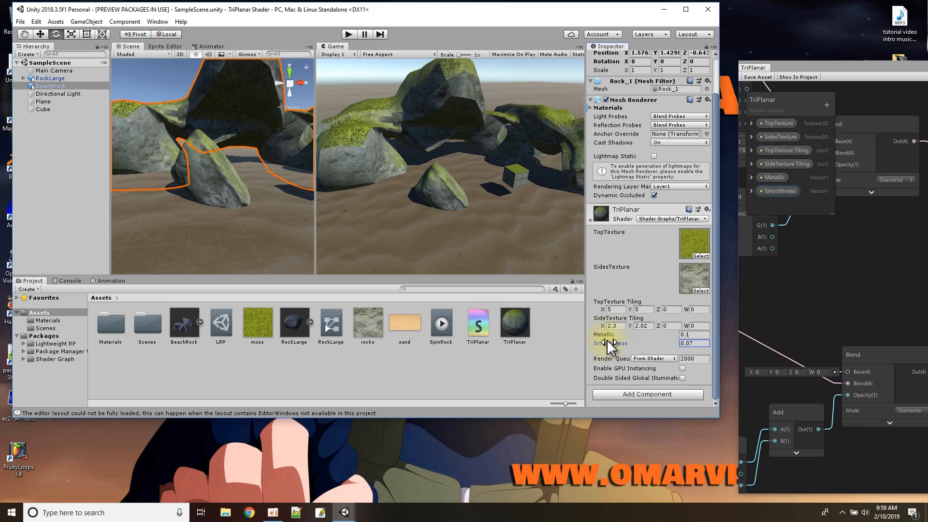
click(349, 35)
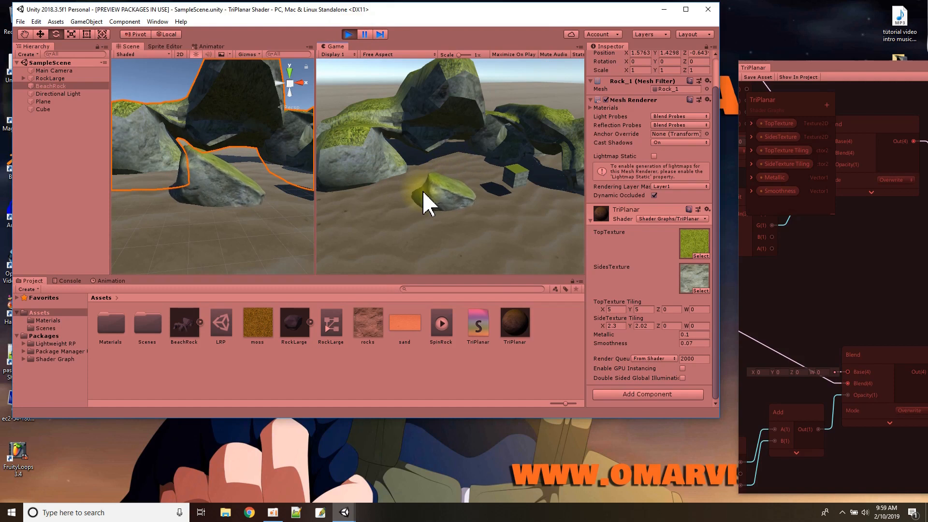
click(349, 35)
- Return the TriPlanar graph window over the editor and clear a view of the empty area below the node network
drag(817, 73, 191, 52)
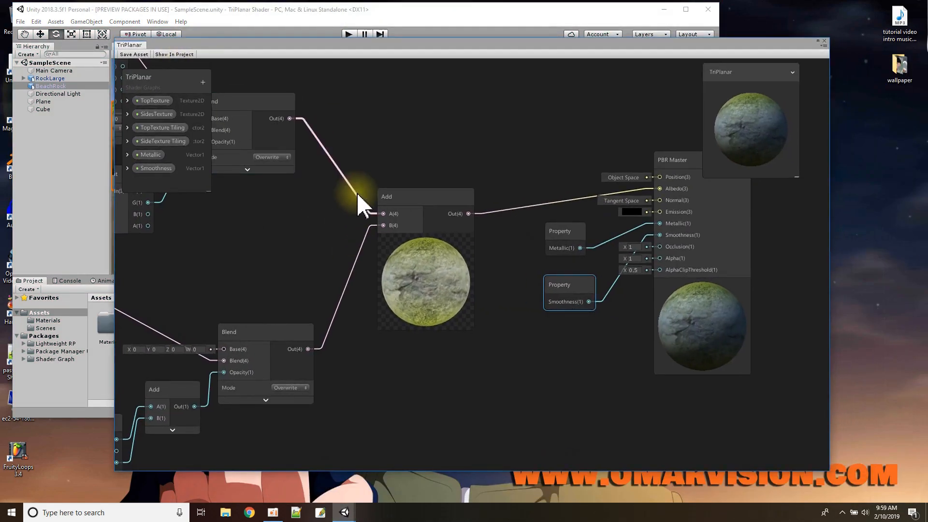
scroll(362, 205, down, 6)
scroll(398, 290, up, 1)
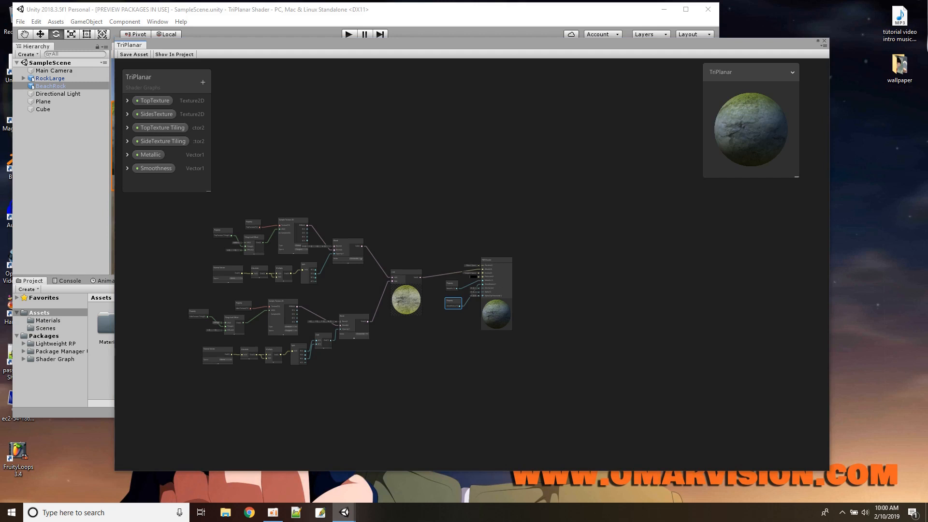
scroll(465, 371, up, 1)
middle_drag(465, 370, 502, 277)
scroll(503, 279, up, 1)
right_click(469, 283)
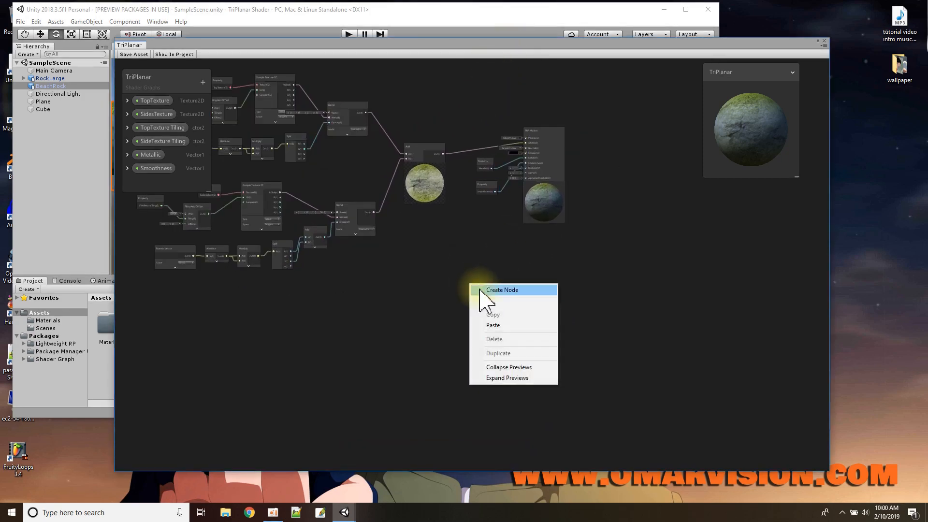
click(497, 325)
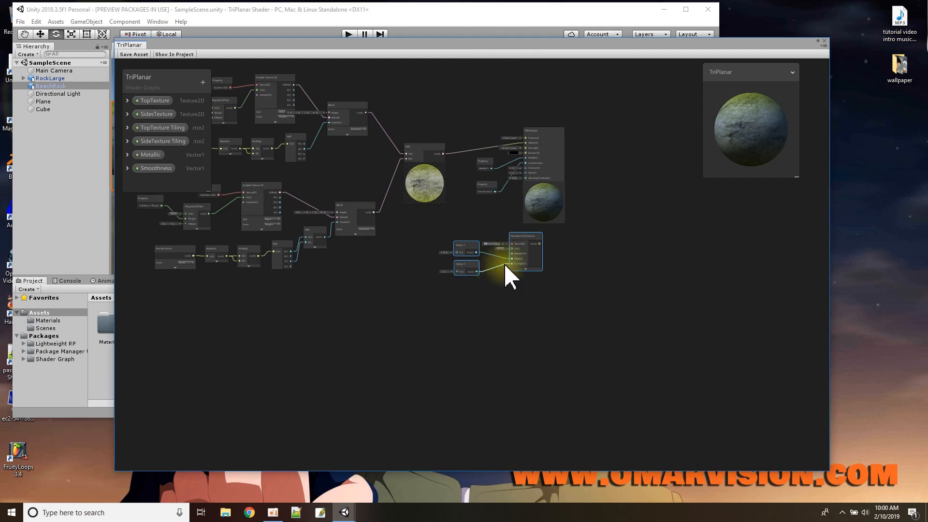
drag(531, 242, 483, 250)
scroll(493, 271, up, 2)
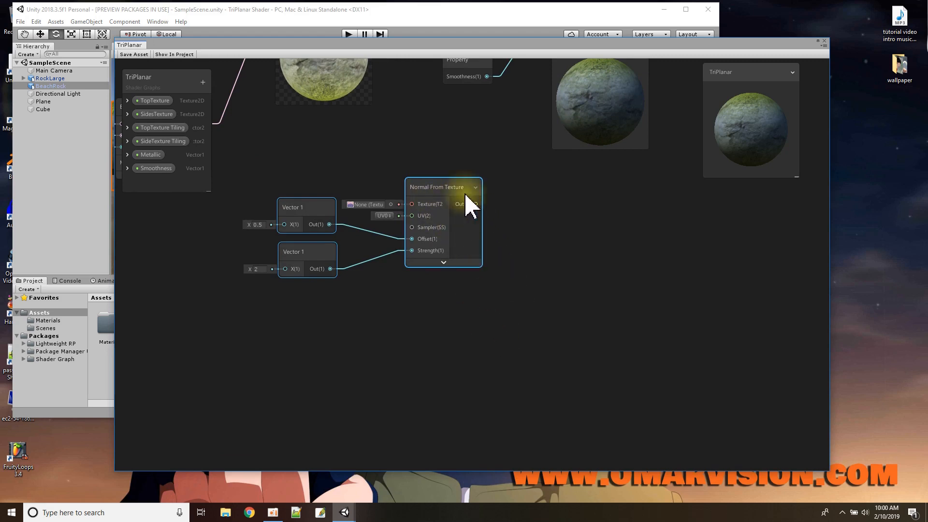
middle_drag(528, 245, 642, 356)
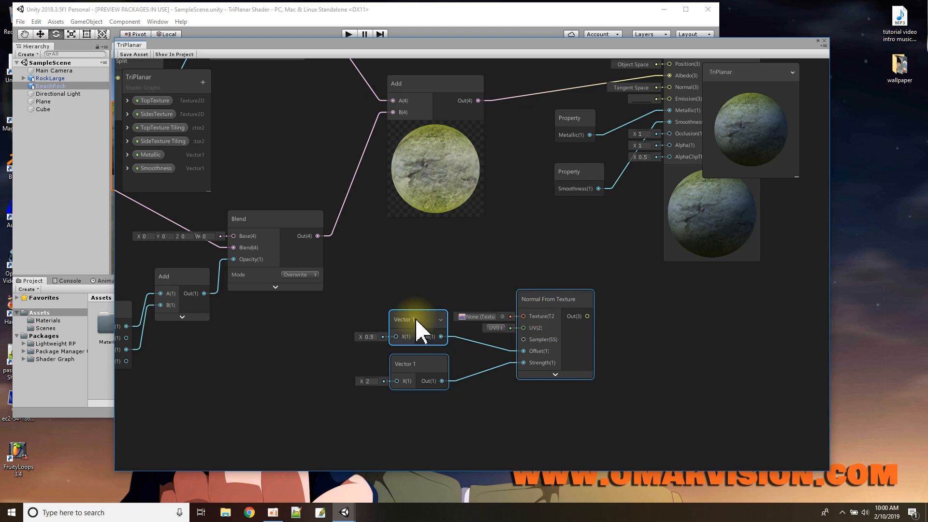
key(Delete)
- Create a Normal From Texture node beneath the final Add node
right_click(453, 265)
click(464, 268)
text(Normal)
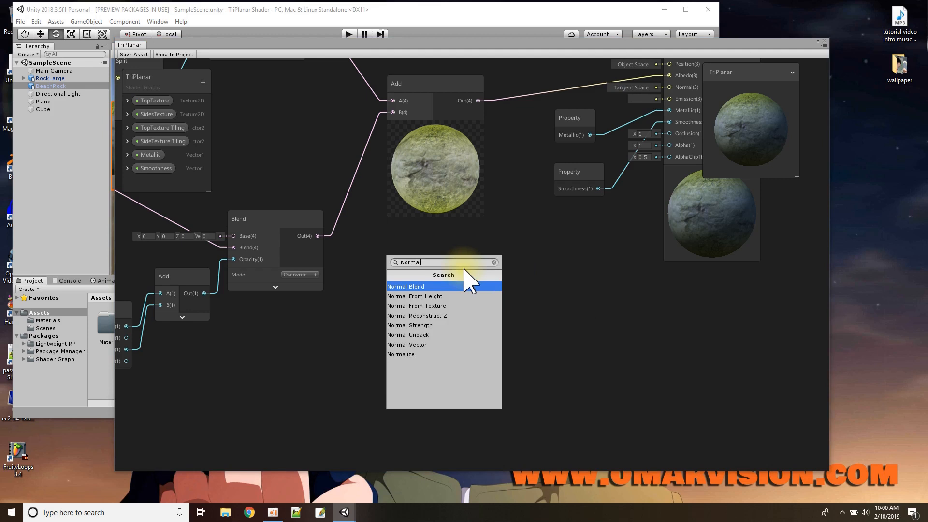
click(441, 306)
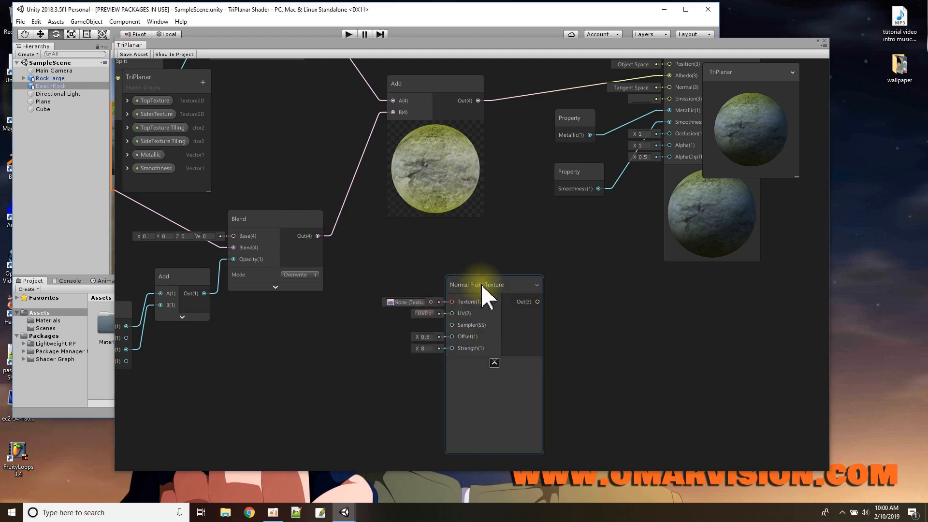
drag(482, 288, 456, 274)
- Connect the SidesTexture property to the Texture input of the Normal From Texture node
scroll(522, 268, down, 4)
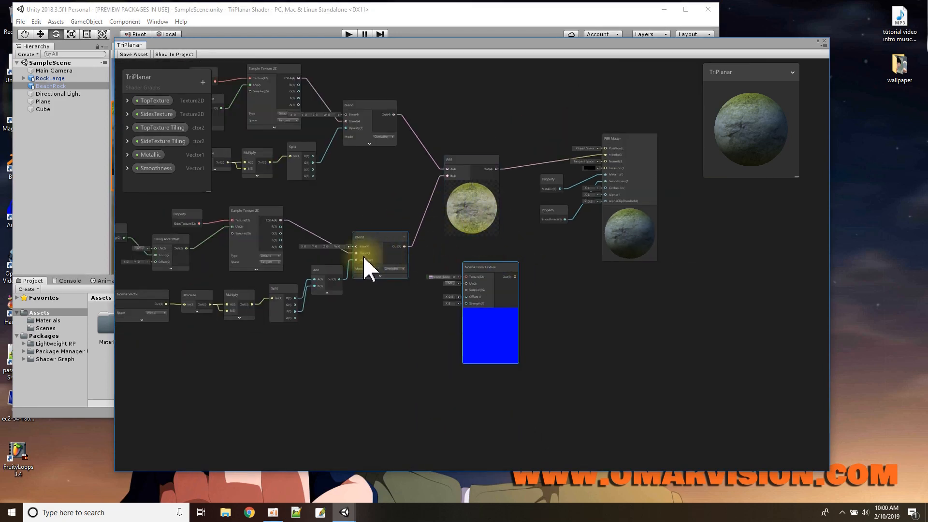
middle_drag(375, 372, 441, 368)
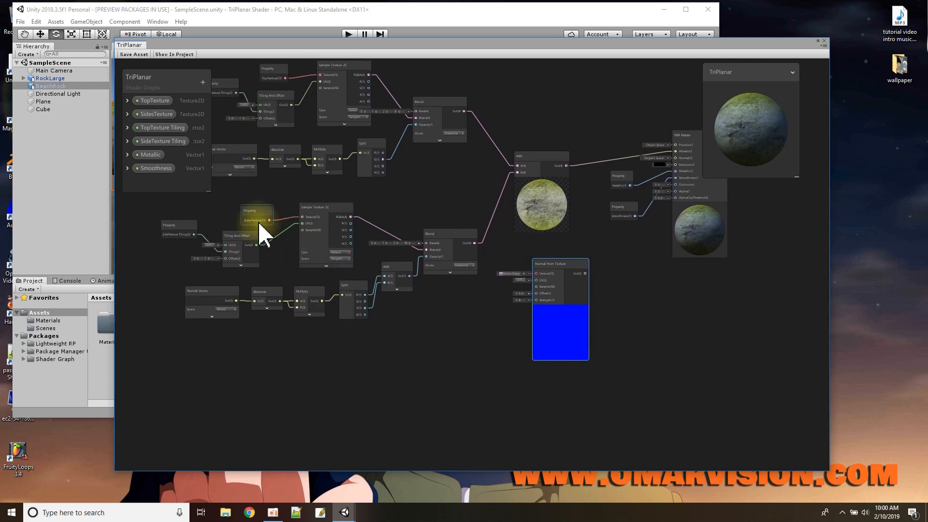
drag(270, 222, 536, 274)
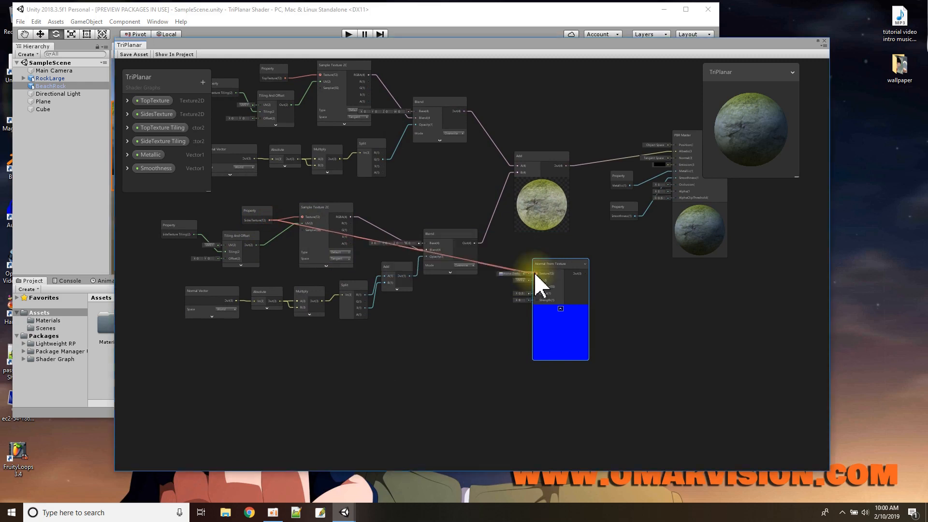
scroll(645, 326, up, 3)
drag(507, 231, 480, 224)
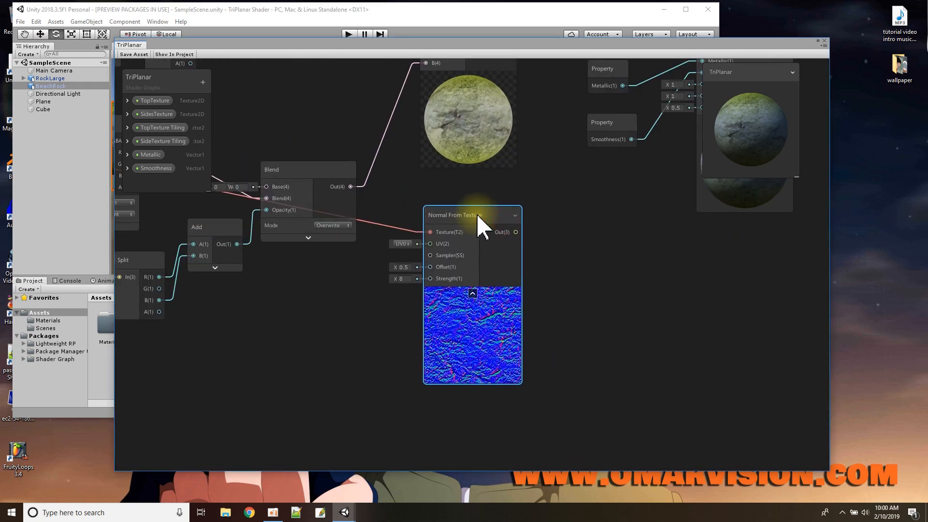
- Connect the Normal From Texture output to the PBR Master's Normal input and set the node's Strength to 3.3
scroll(546, 233, down, 3)
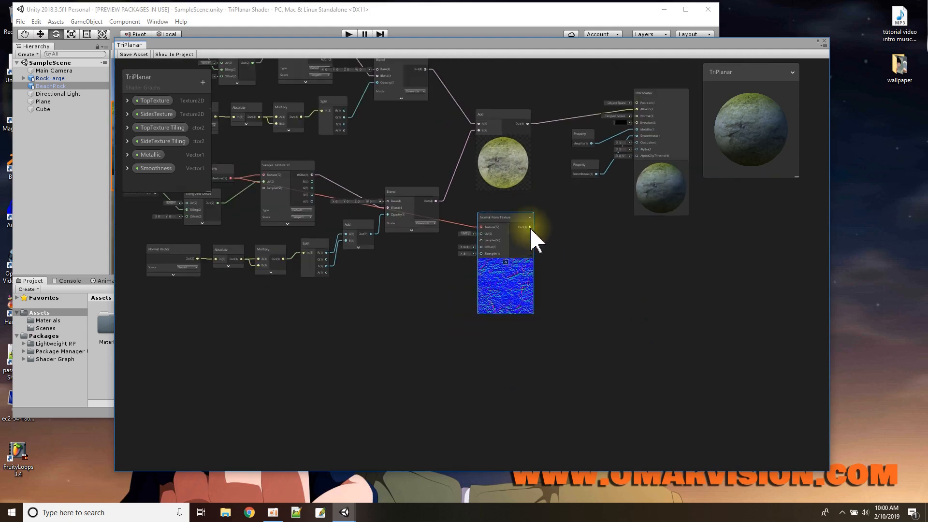
scroll(594, 246, up, 5)
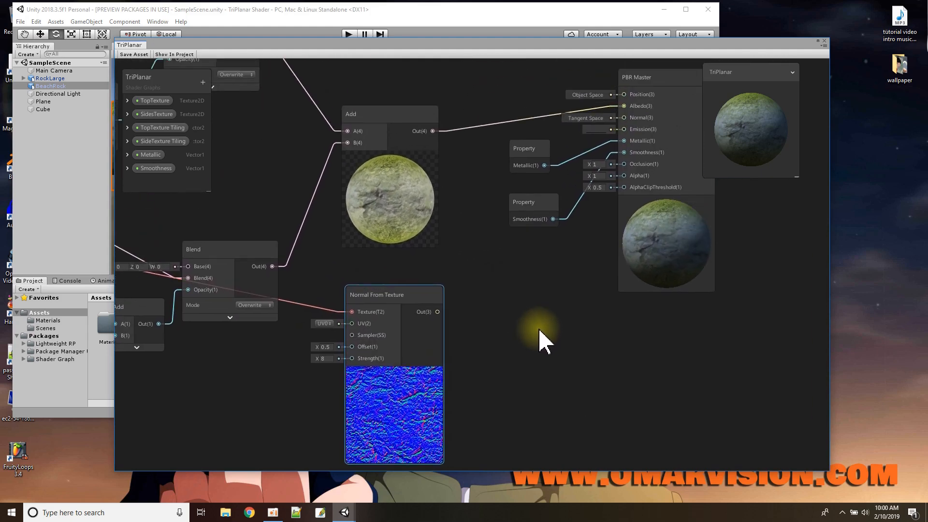
drag(437, 312, 623, 117)
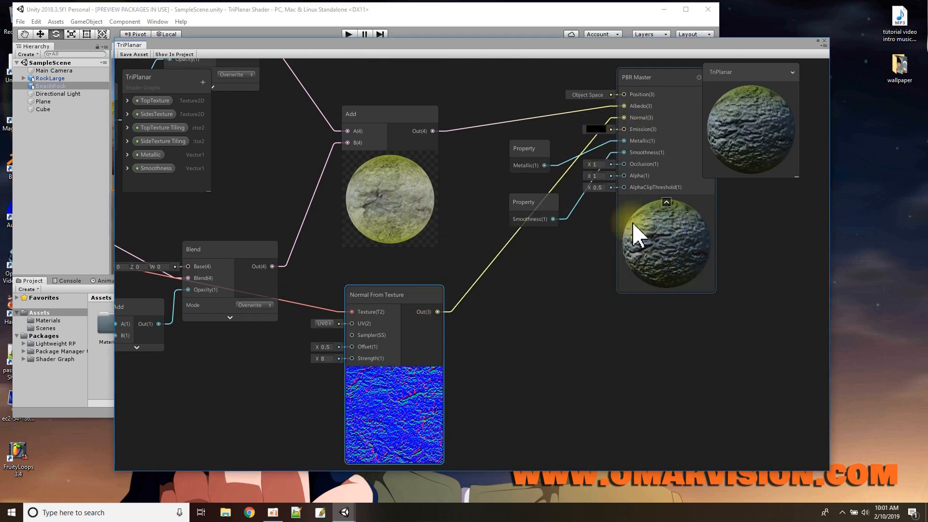
drag(397, 297, 416, 288)
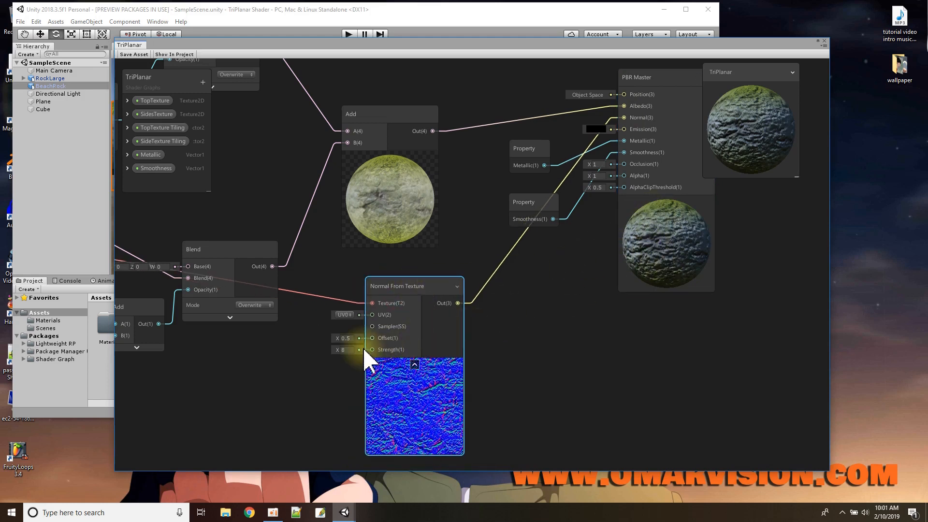
drag(338, 352, 301, 346)
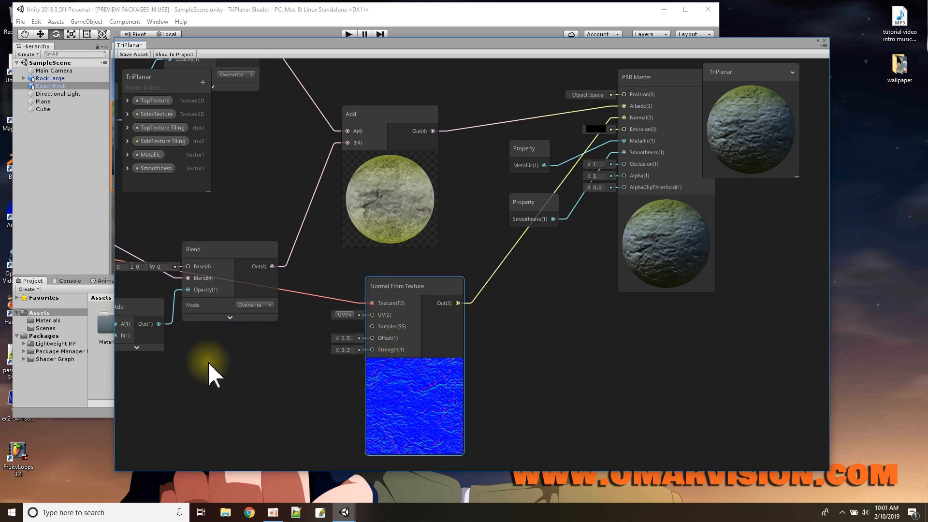
- Create a second Normal From Texture node above the final Add node
scroll(232, 372, down, 4)
middle_drag(279, 364, 418, 355)
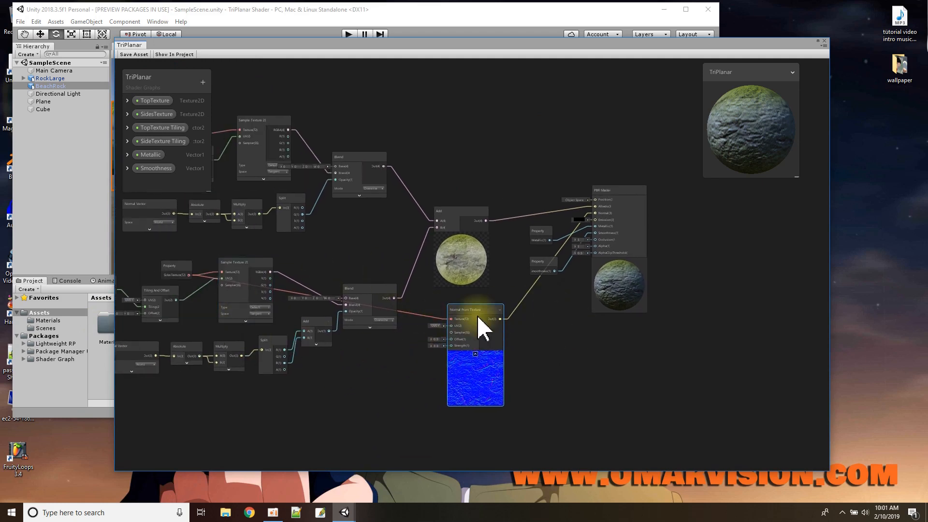
drag(469, 313, 466, 323)
right_click(472, 129)
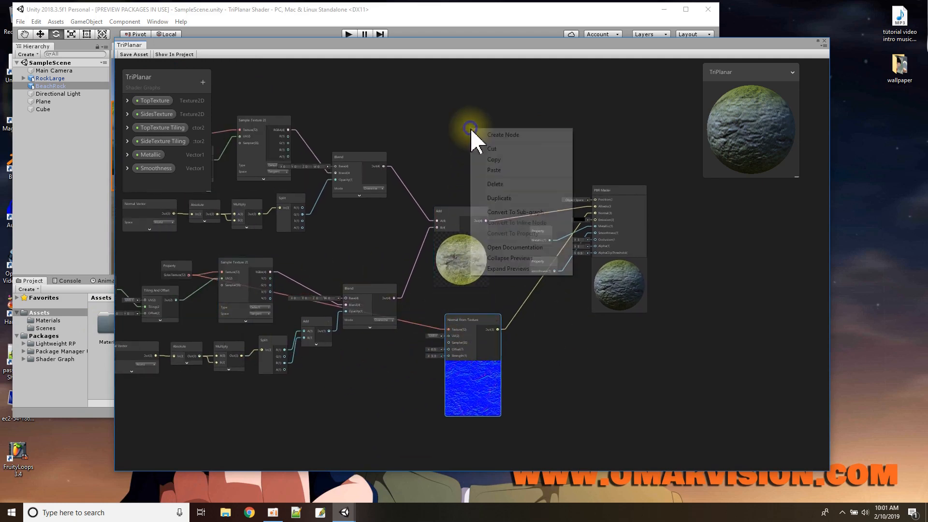
click(498, 135)
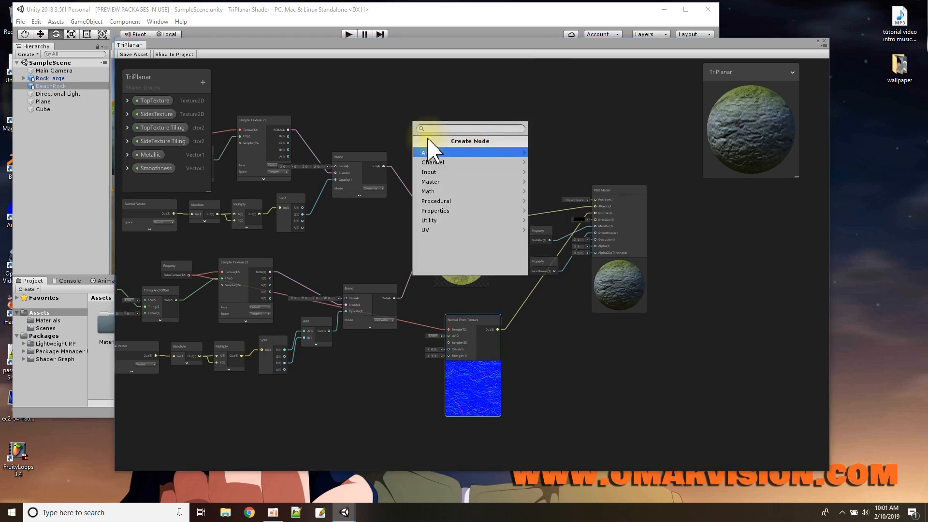
text(Norm)
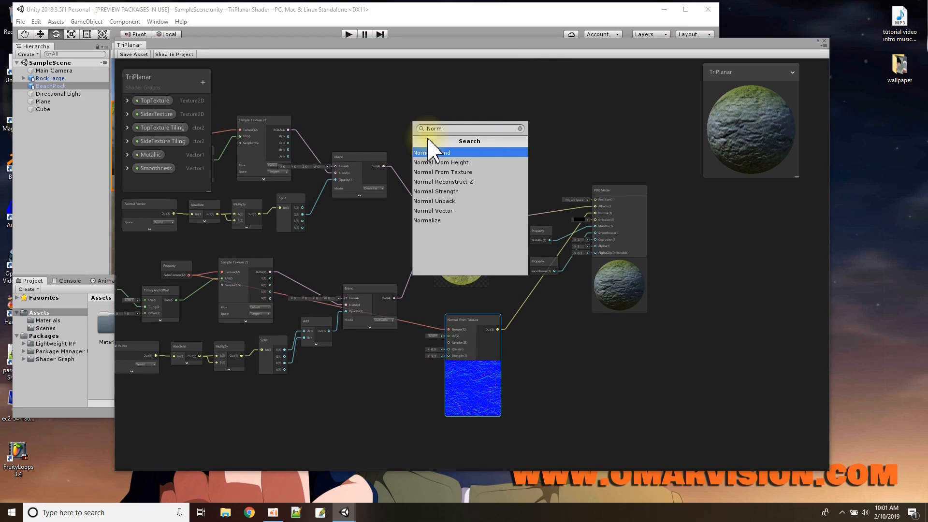
click(440, 172)
drag(492, 158, 459, 113)
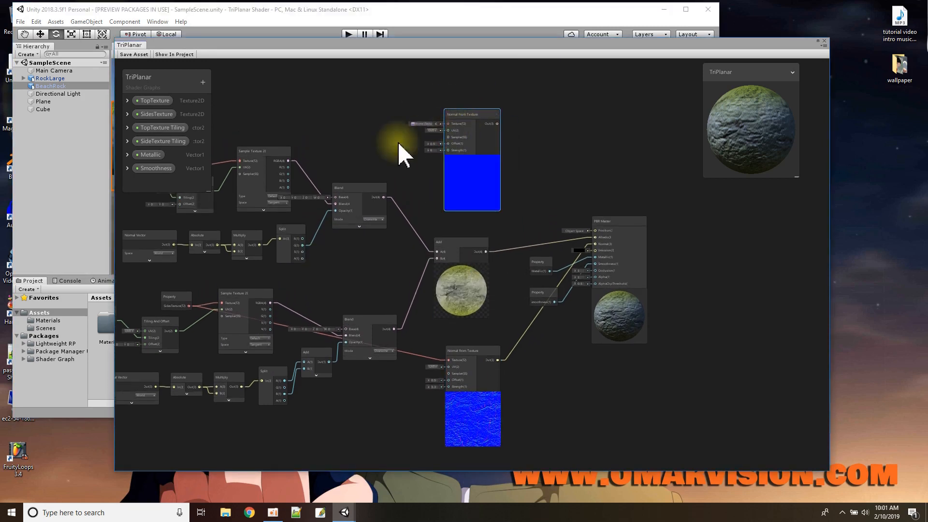
- Connect the TopTexture property to the upper Normal From Texture's Texture input, and that node's output to the PBR Master's Normal input
middle_drag(318, 162, 400, 172)
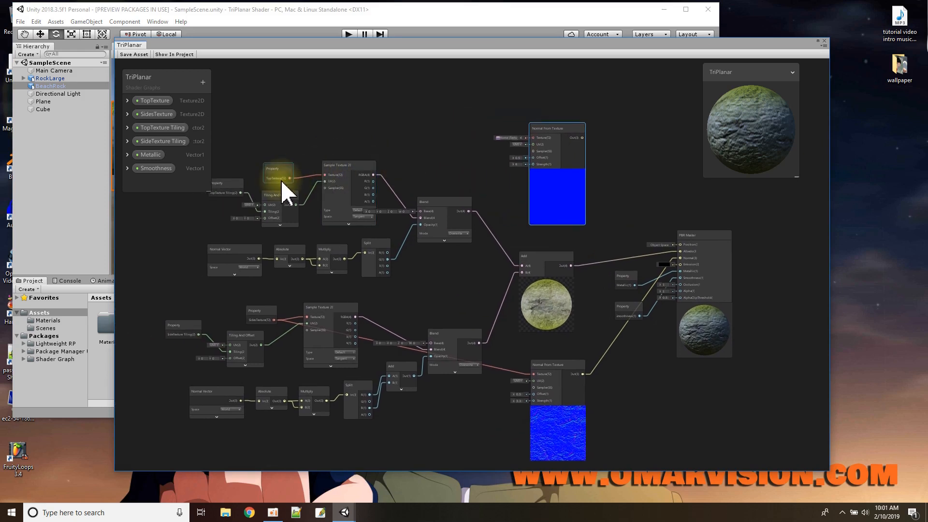
drag(289, 179, 534, 145)
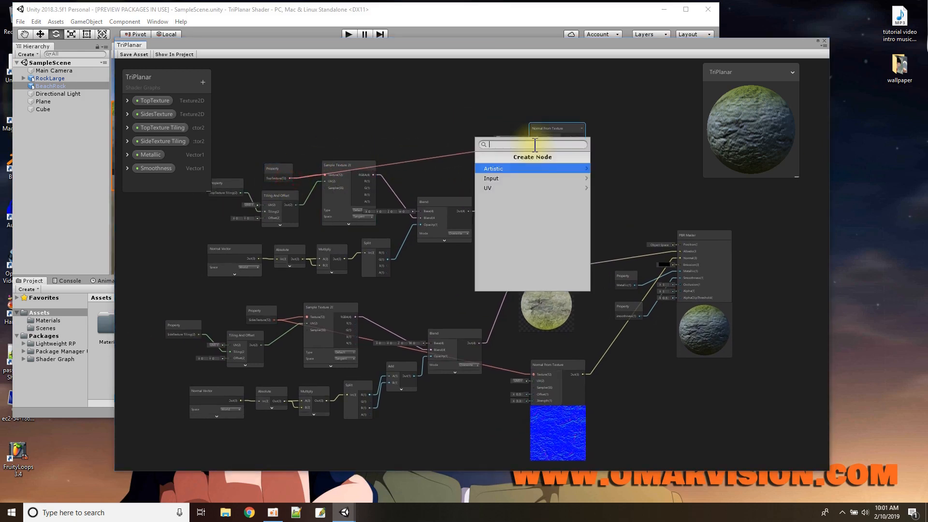
click(472, 129)
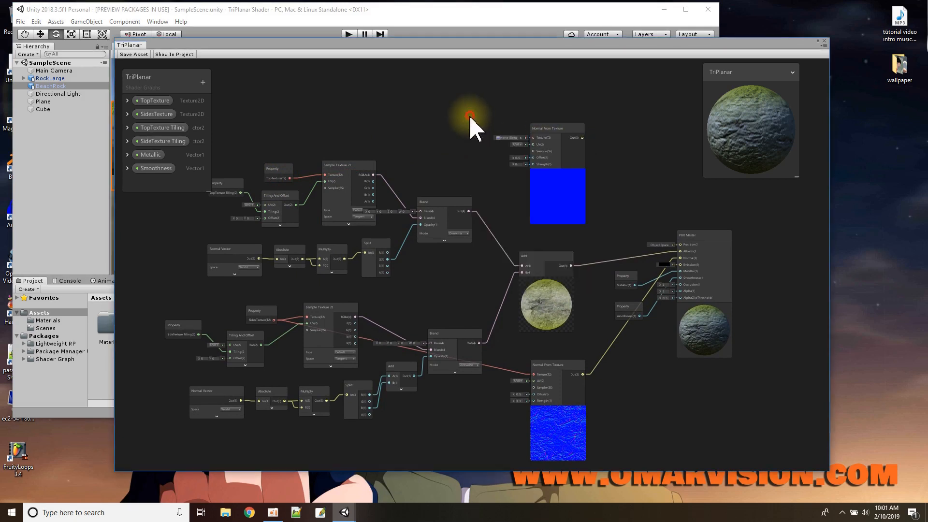
drag(290, 178, 534, 139)
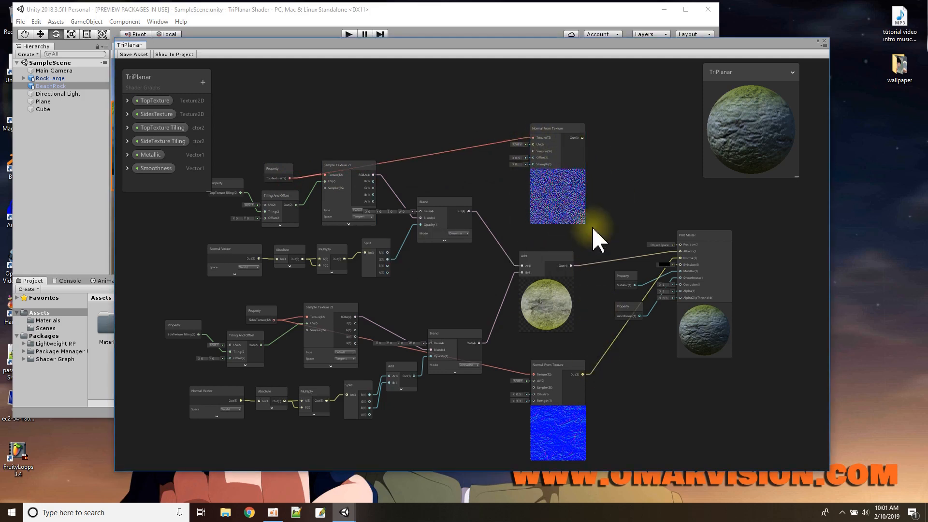
drag(583, 138, 680, 258)
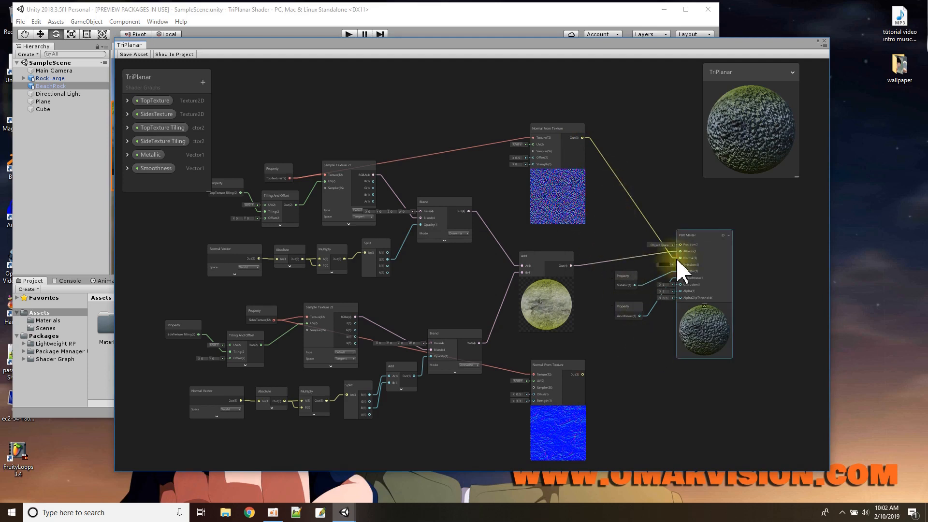
- Move the PBR Master and its Metallic and Smoothness property nodes further away from the Add node to make room
drag(706, 234, 765, 235)
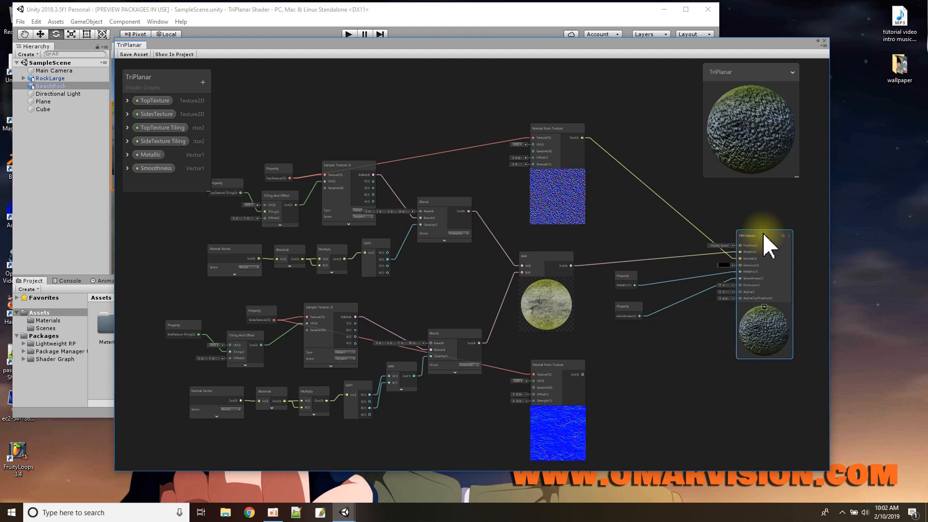
drag(631, 281, 686, 281)
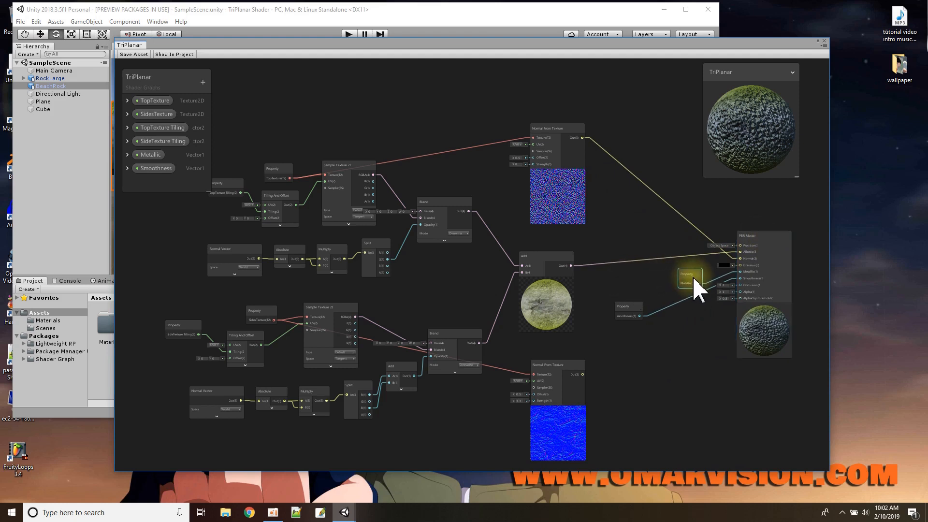
drag(624, 307, 703, 321)
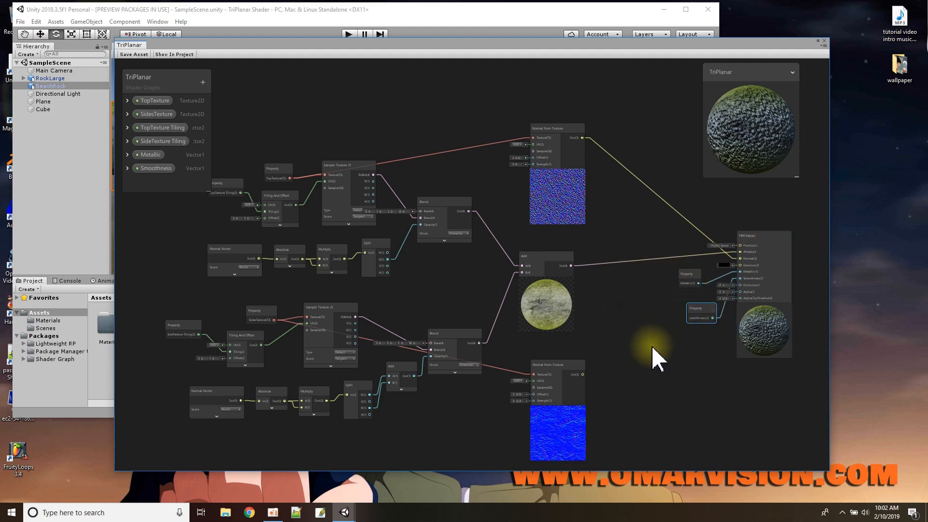
- Create a Normal Blend node and place it between the Add node and the Metallic and Smoothness property nodes
right_click(647, 350)
click(654, 311)
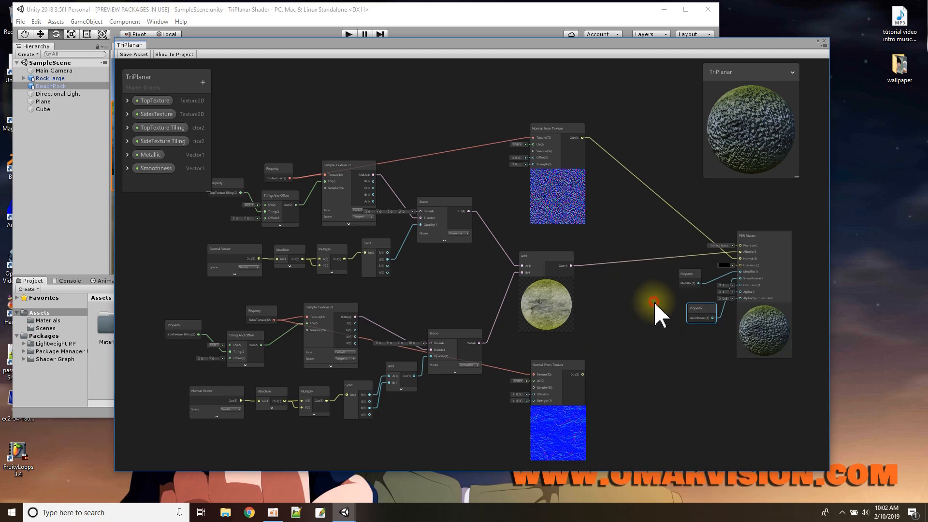
scroll(645, 326, up, 3)
right_click(643, 295)
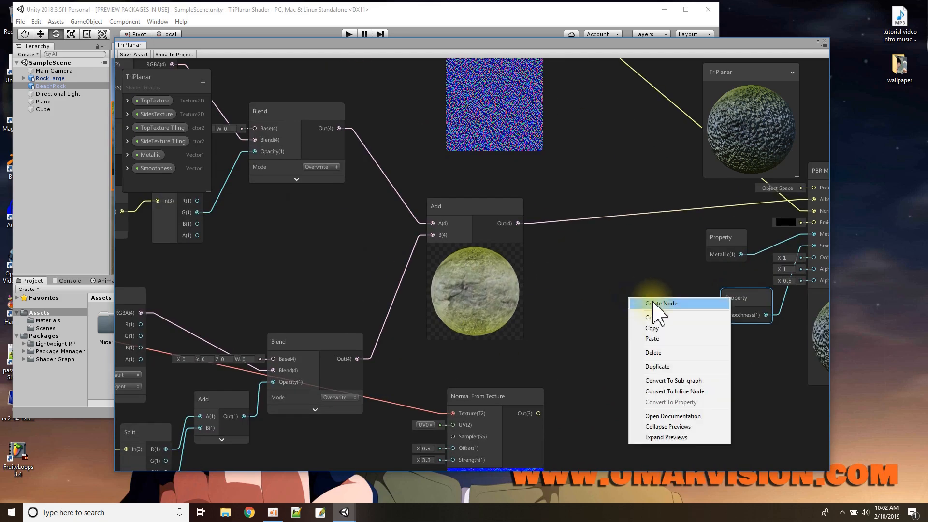
click(655, 300)
text(no)
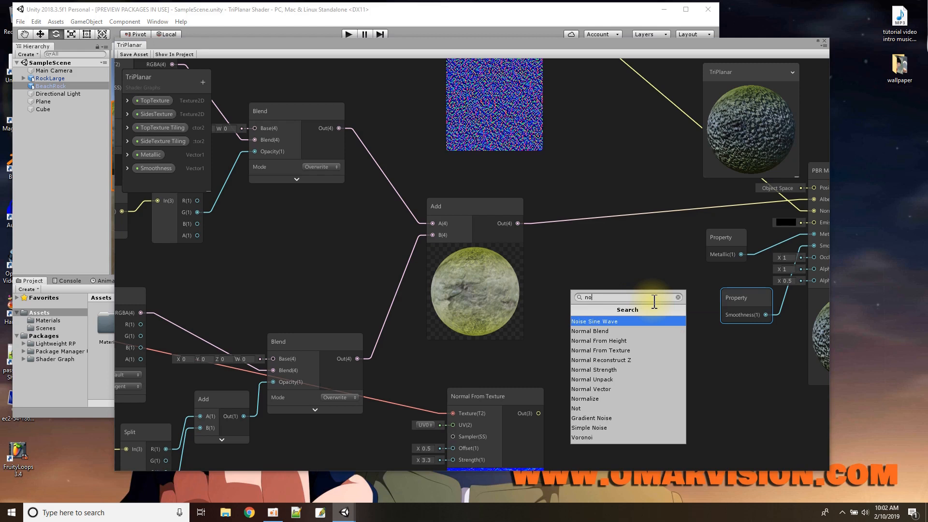
click(582, 332)
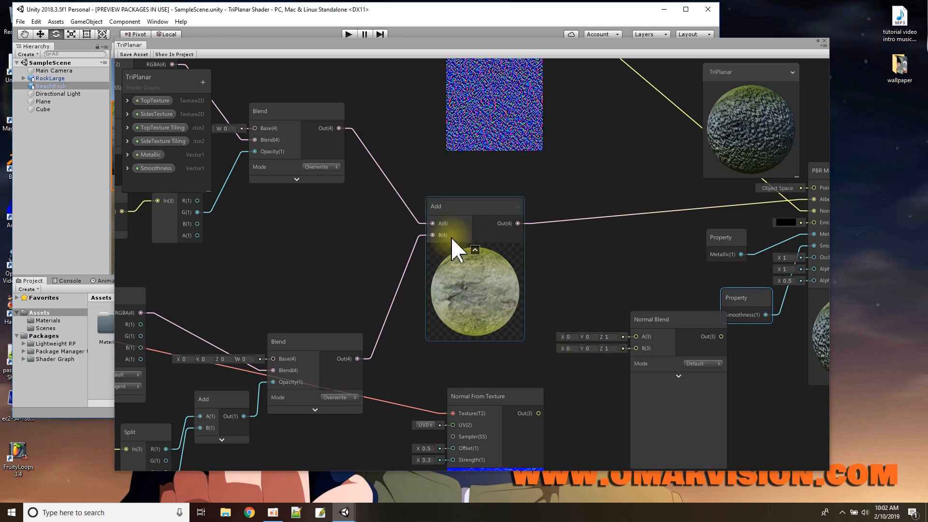
drag(668, 316, 663, 248)
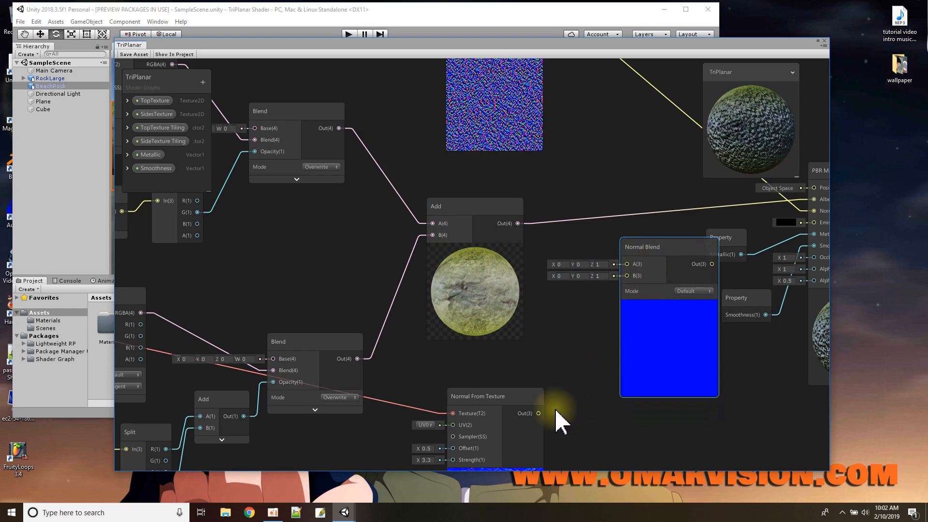
- Connect the lower Normal From Texture output to Normal Blend's B input and the upper one's output to its A input
drag(538, 413, 628, 276)
middle_drag(590, 303, 489, 379)
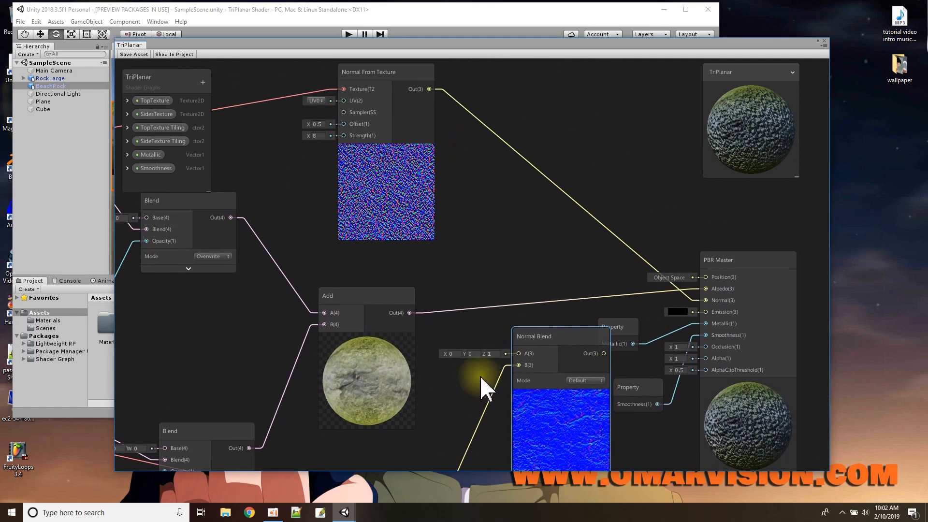
drag(428, 89, 449, 121)
click(532, 145)
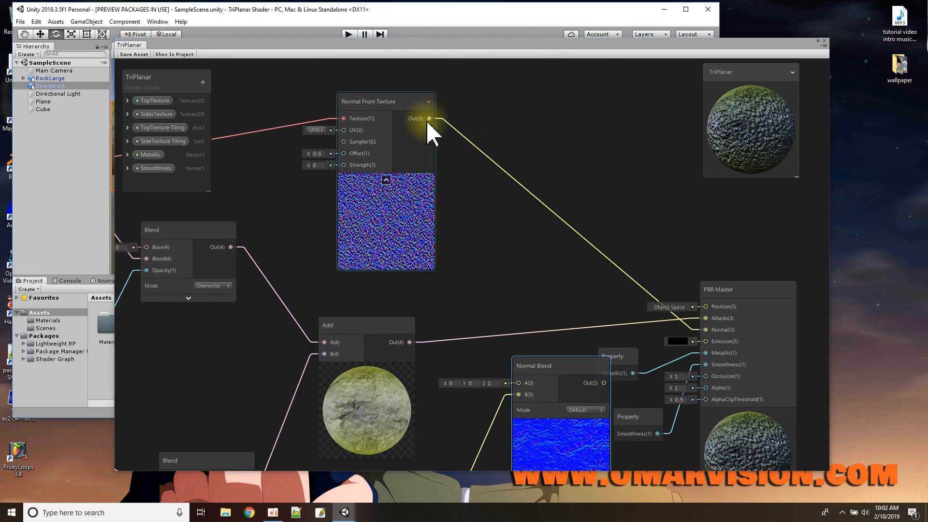
drag(429, 118, 519, 383)
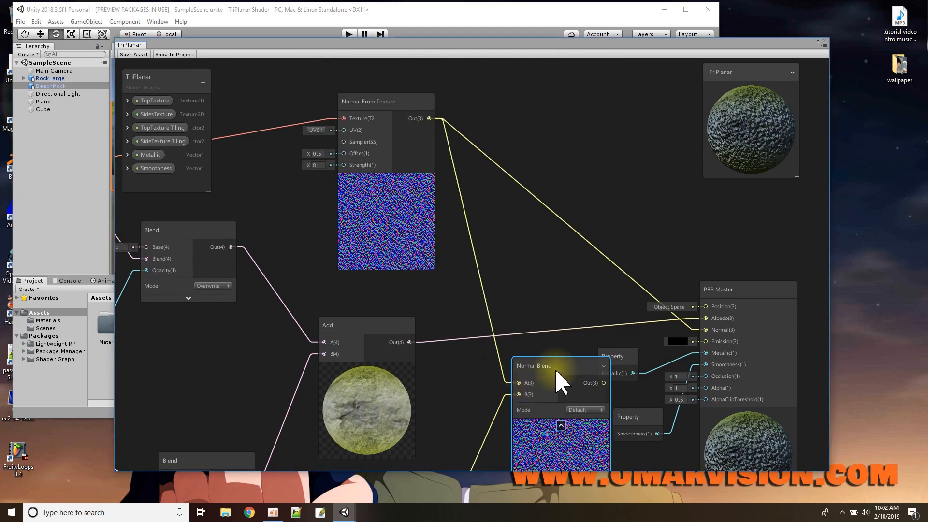
- Shift the Normal Blend node toward the Add node and connect its output to the PBR Master's Normal input
drag(555, 362, 529, 346)
drag(580, 369, 706, 331)
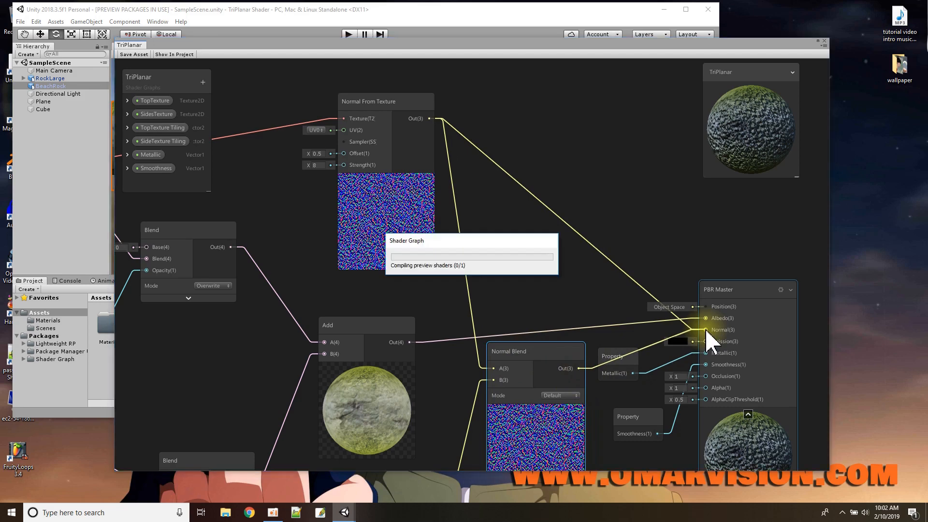
scroll(576, 307, down, 3)
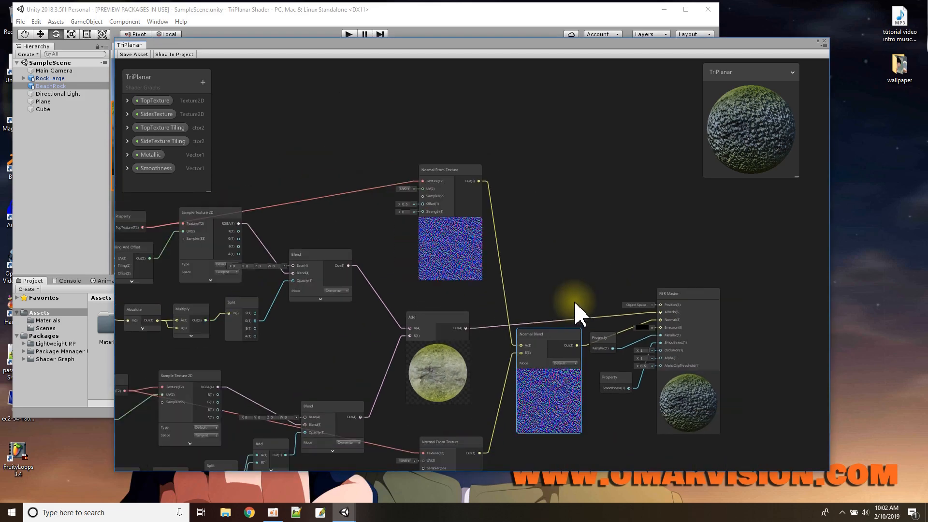
scroll(594, 394, up, 4)
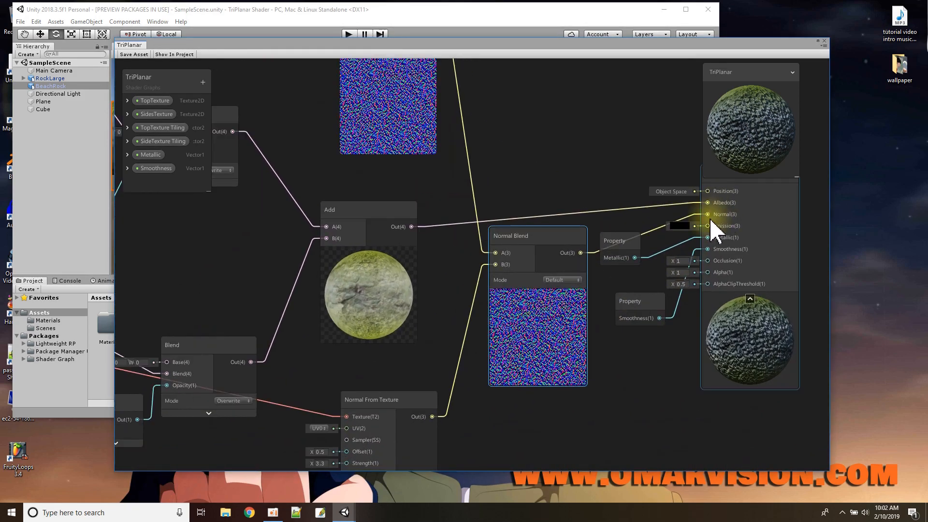
- Rearrange the Metallic and Smoothness property nodes beside the PBR Master so they clear the Normal Blend connection
middle_drag(631, 365, 588, 398)
drag(696, 213, 723, 220)
drag(590, 283, 626, 379)
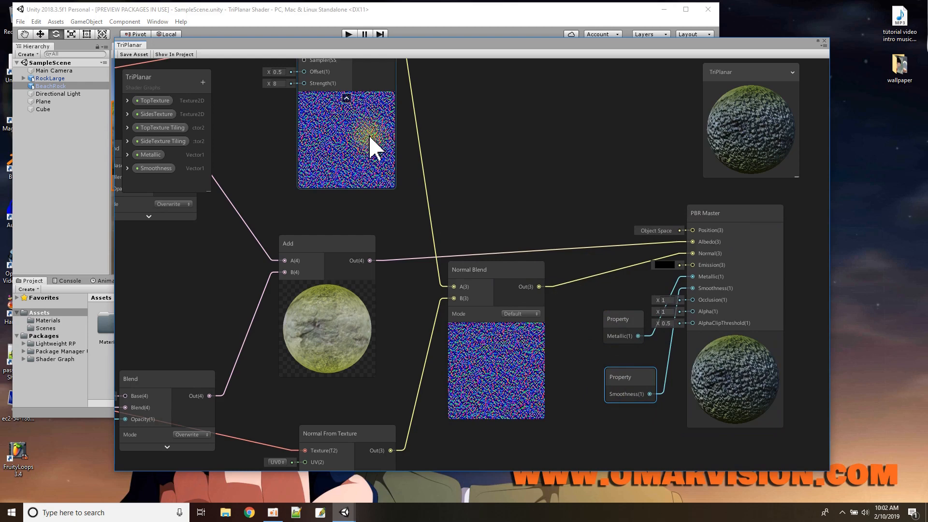
- Enlarge the blackboard and add a Vector1 property named TopNormalOffset
middle_drag(451, 165, 580, 299)
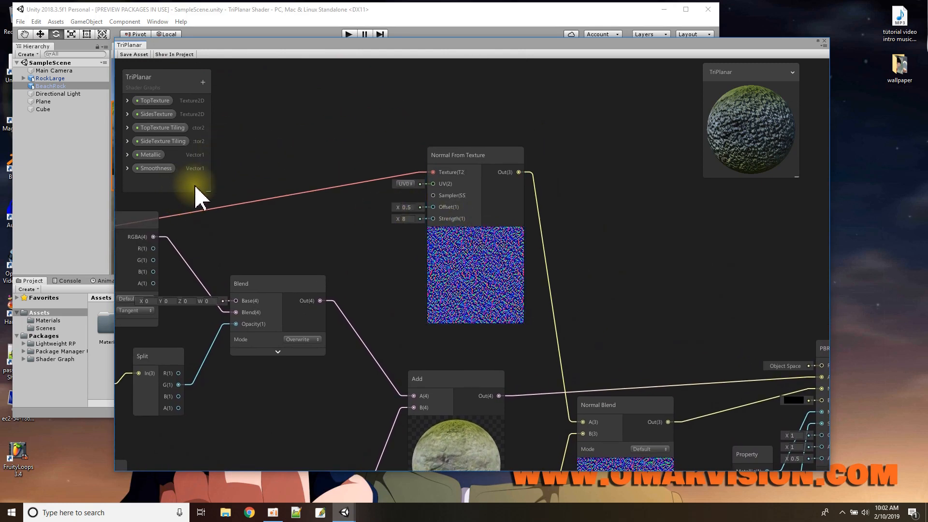
drag(210, 191, 232, 288)
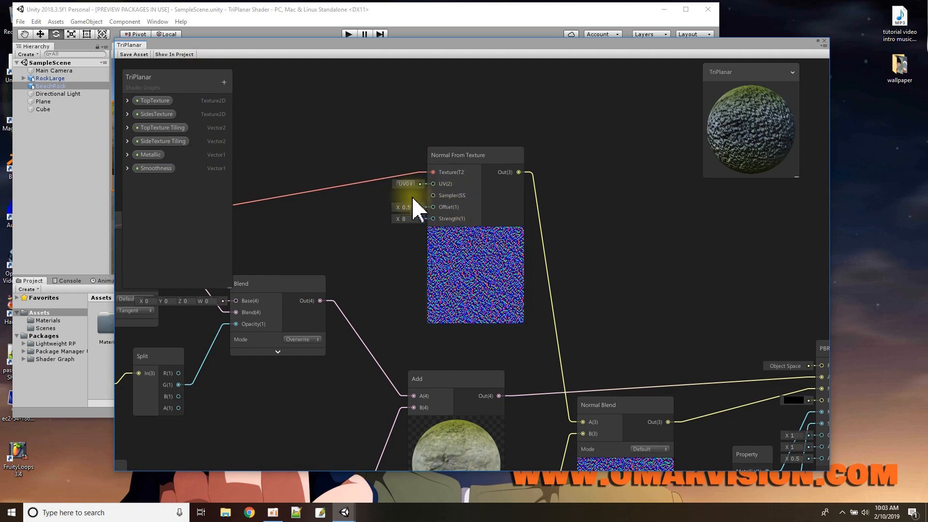
click(224, 82)
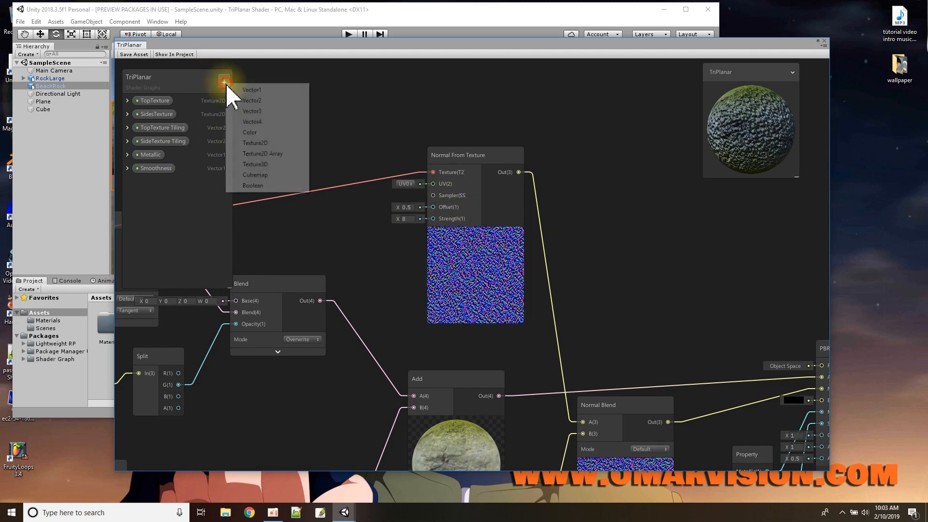
click(267, 91)
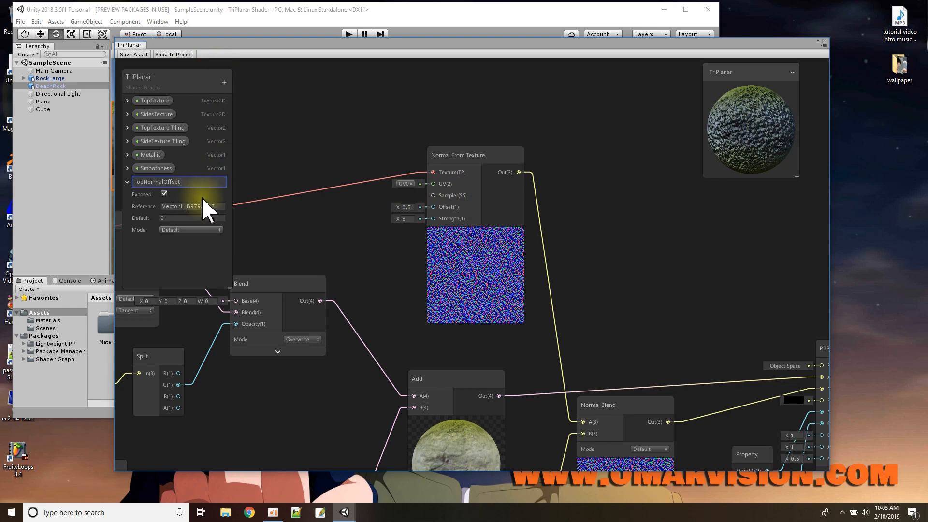
click(260, 167)
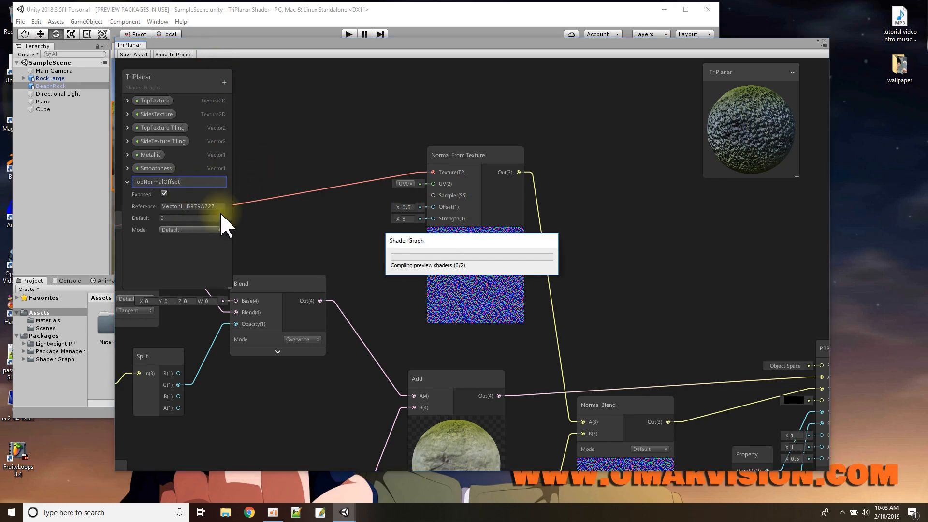
- Connect the TopNormalOffset property to the upper Normal From Texture's Offset input and set its default to 0.5
drag(167, 186, 323, 160)
drag(380, 186, 432, 208)
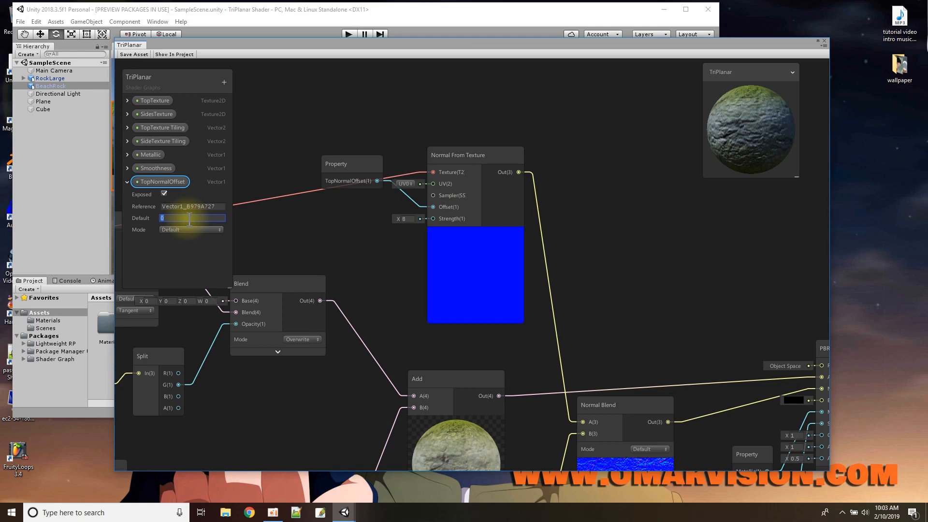
click(190, 218)
text(.5)
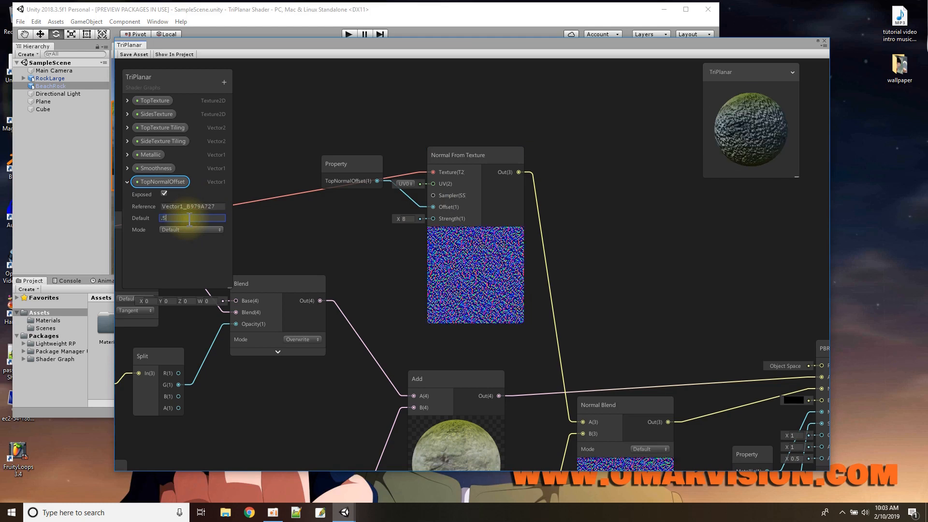
key(Return)
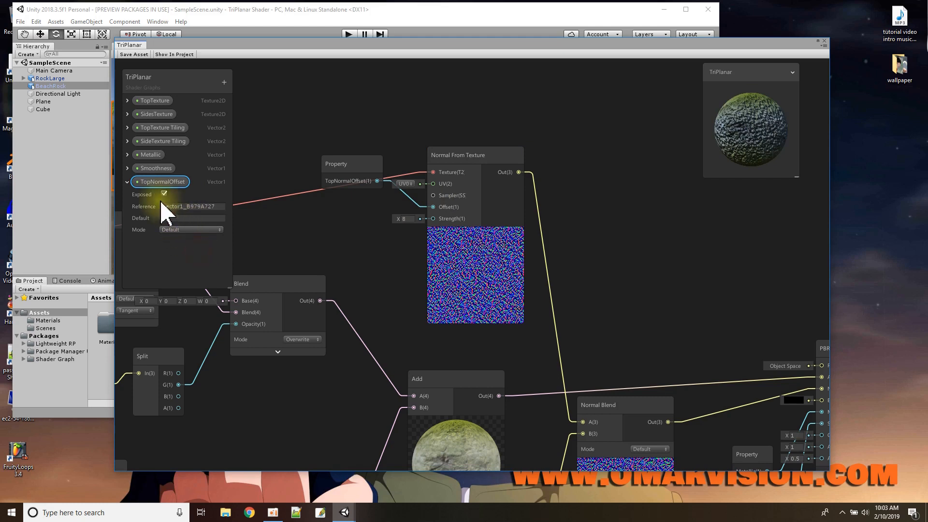
- Add a Vector1 property named TopNormalStrength to the blackboard
click(224, 82)
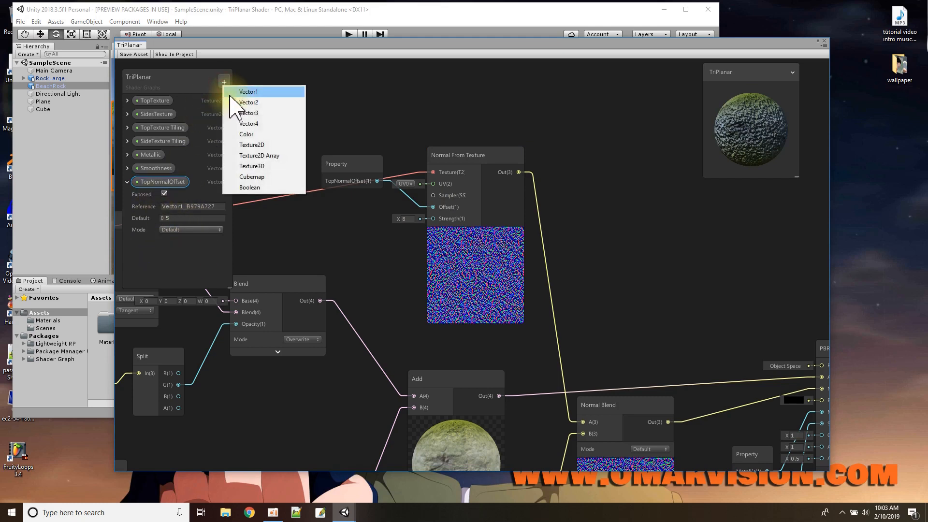
click(235, 92)
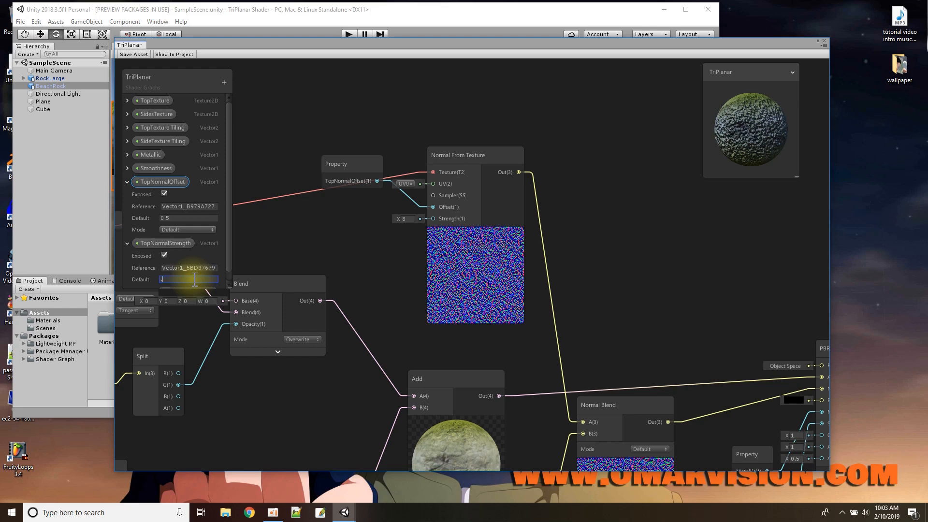
click(298, 210)
- Connect the TopNormalStrength property to the upper Normal From Texture's Strength input, set its default to 3, and align its node under TopNormalOffset
drag(186, 243, 433, 219)
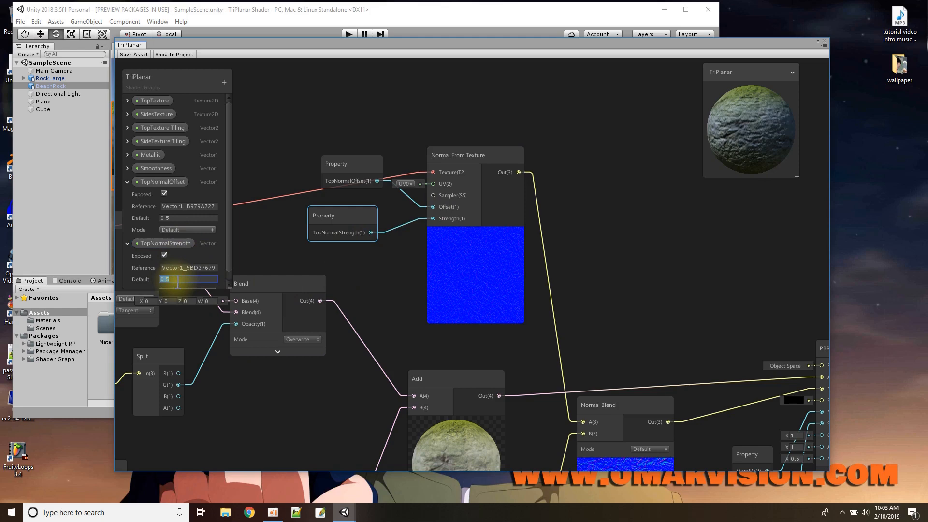
text(3)
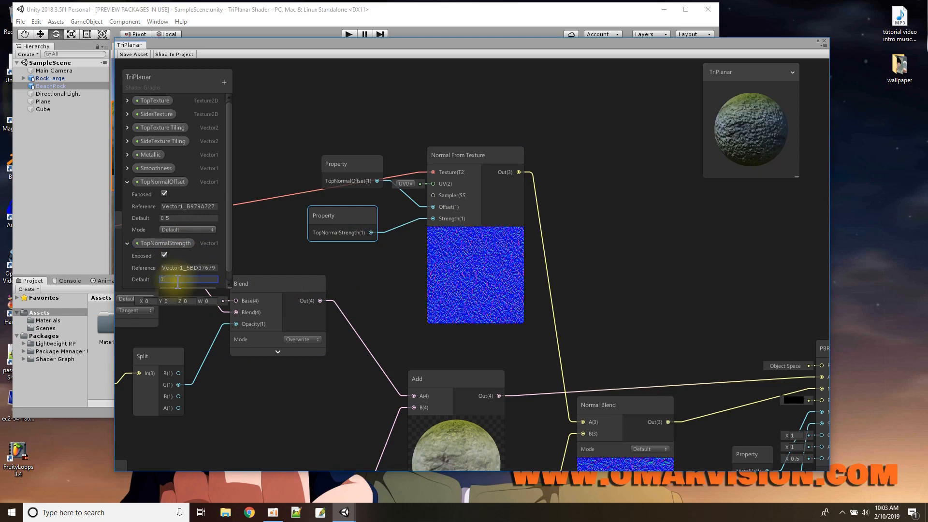
drag(345, 226, 357, 222)
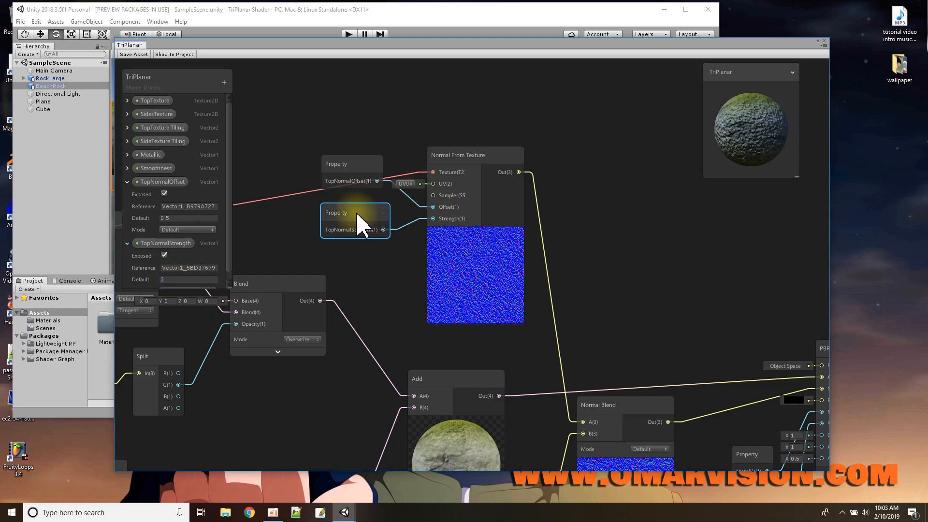
scroll(280, 220, down, 1)
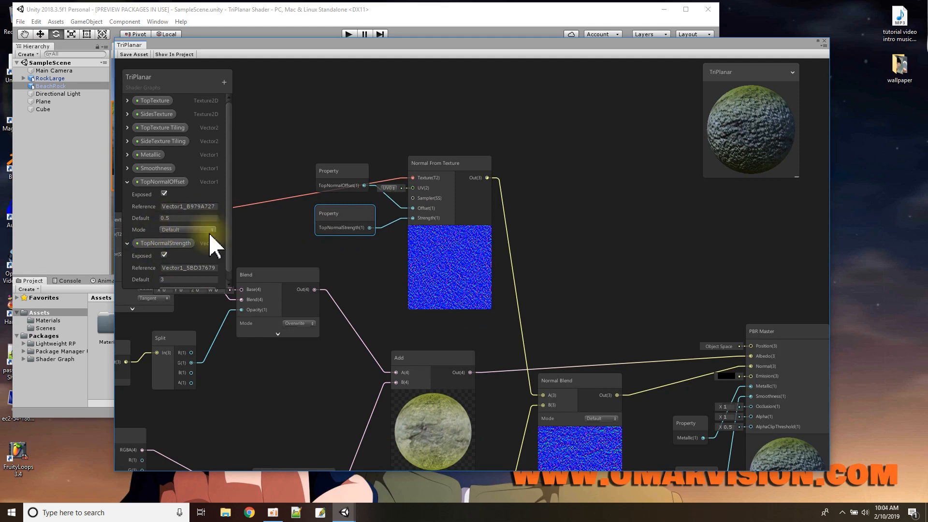
click(127, 182)
click(127, 196)
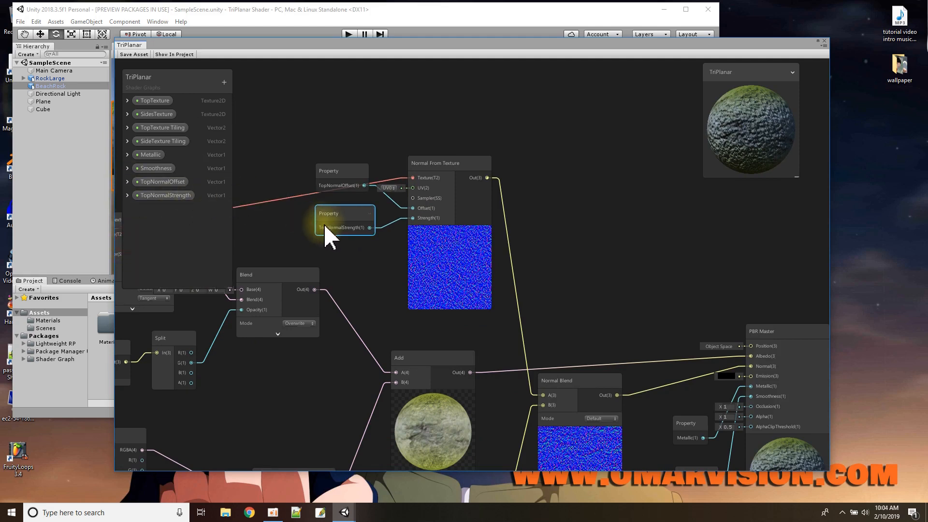
- Set the TopNormalOffset property's default to 0
click(127, 182)
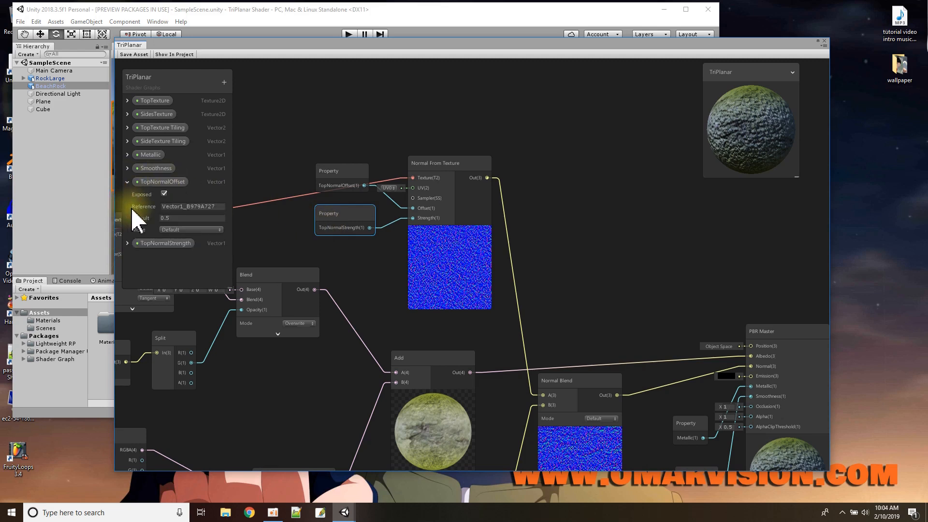
click(165, 217)
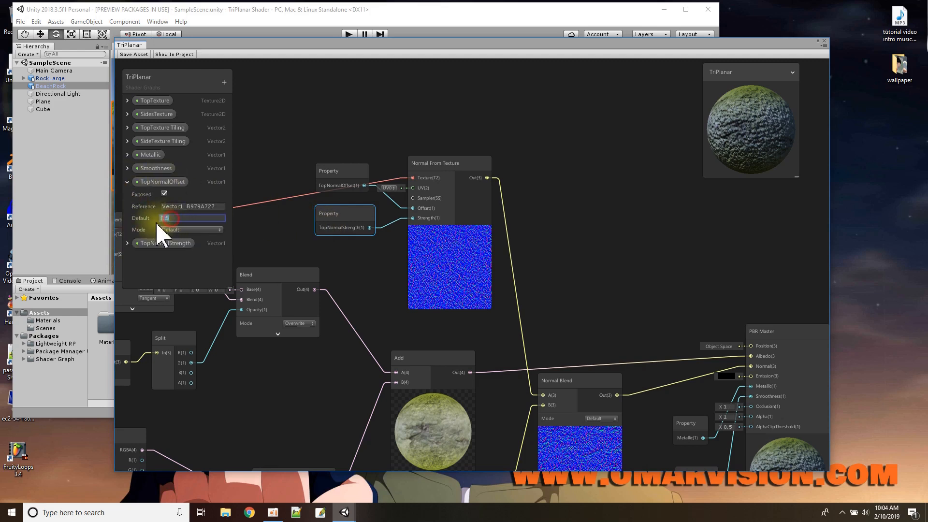
text(0)
double_click(184, 221)
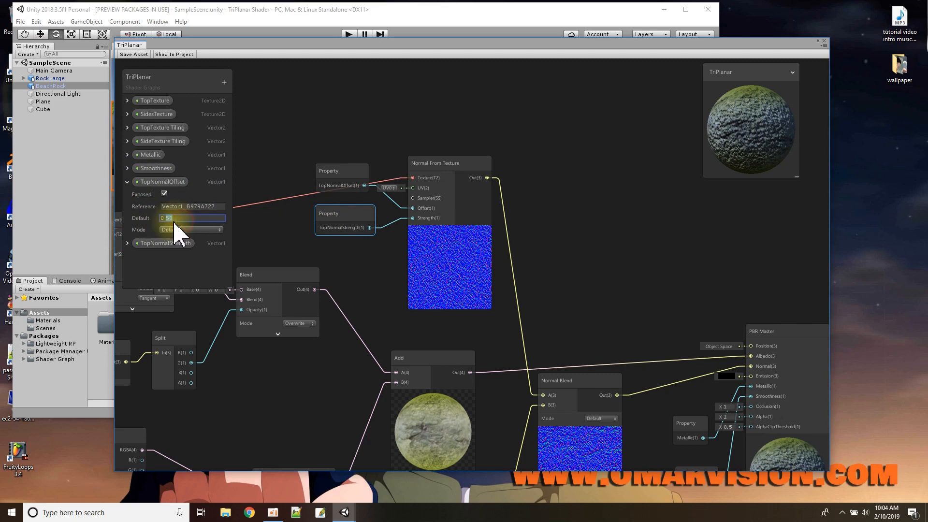
key(BackSpace)
key(BackSpace)
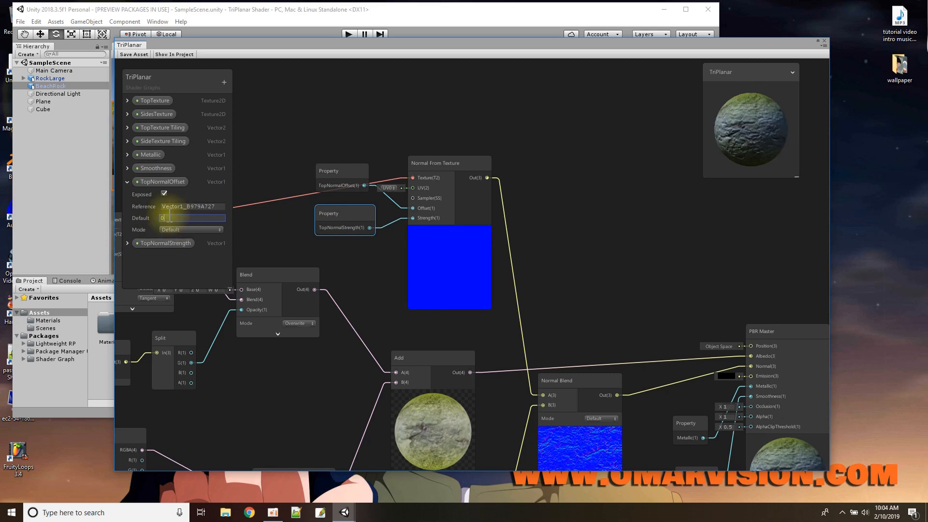
- Set the TopNormalStrength property's default to 0, turn off its Exposed option, and collapse both top normal properties
click(127, 243)
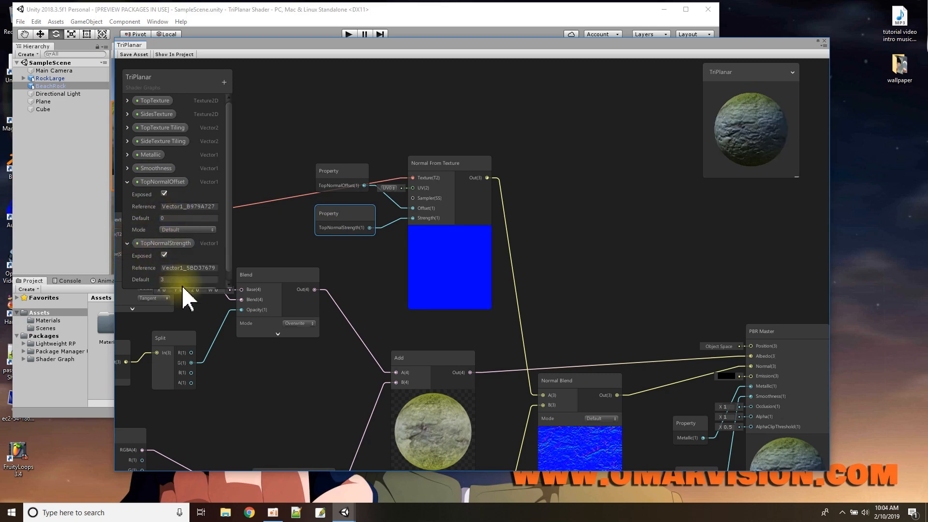
scroll(191, 239, down, 1)
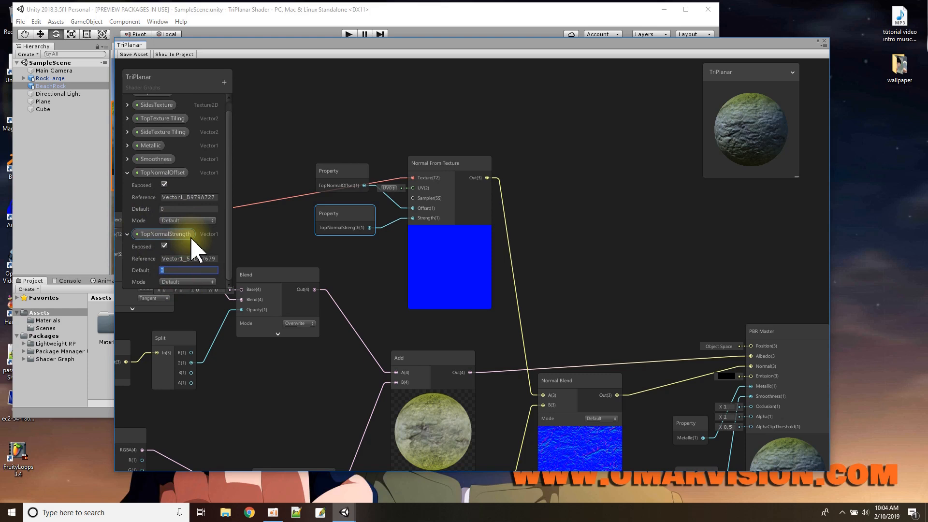
click(208, 246)
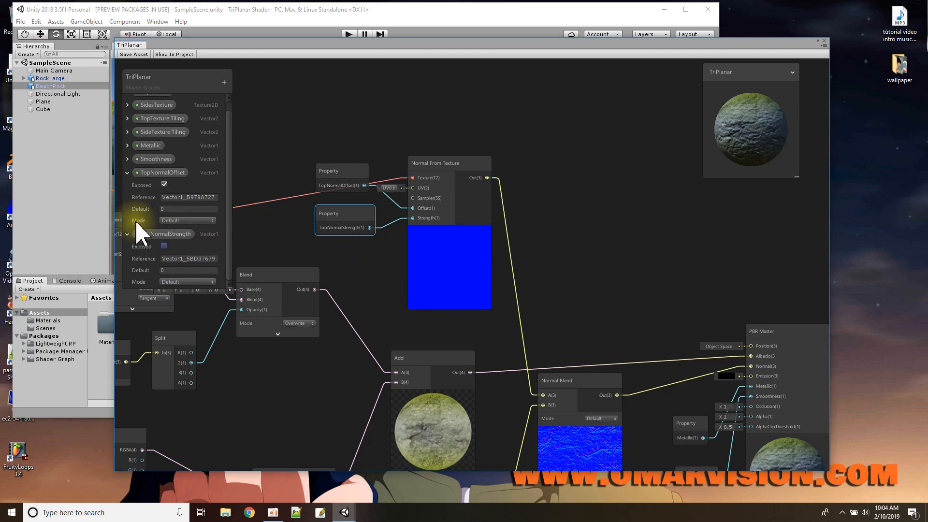
click(128, 234)
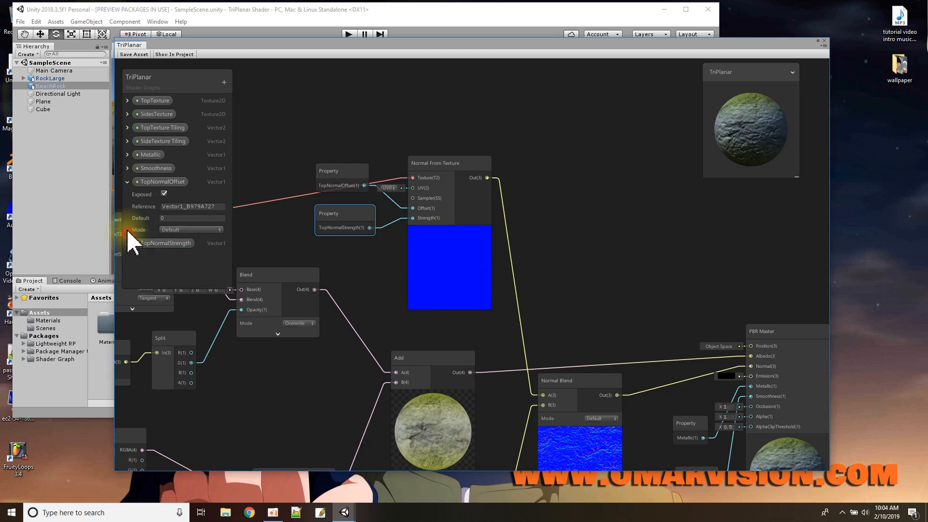
click(128, 182)
- Move the lower Normal From Texture node slightly away from the Blend node to make room for its input properties
scroll(555, 284, up, 2)
middle_drag(555, 283, 621, 87)
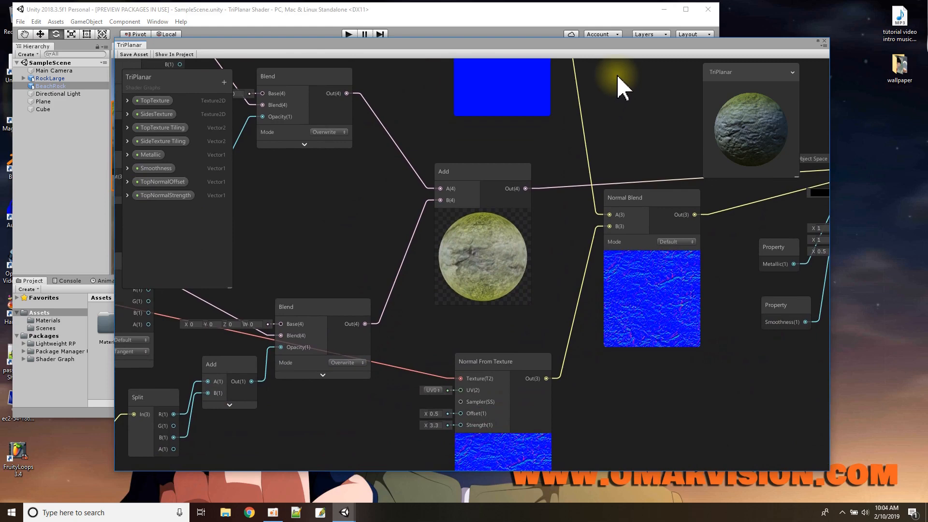
scroll(539, 394, down, 4)
scroll(557, 414, up, 3)
middle_drag(561, 414, 551, 296)
drag(483, 248, 497, 267)
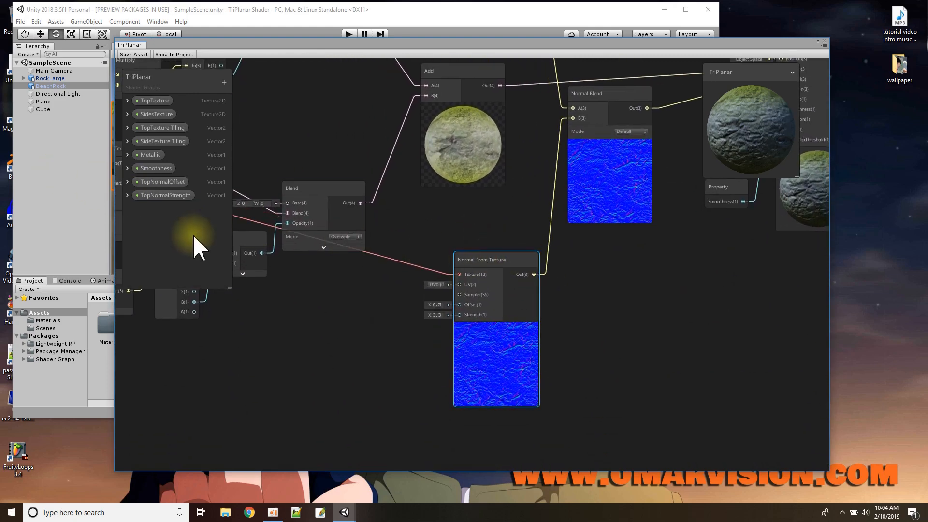
- Add a Vector1 property named SideNormalOffset with a default of 0.5
click(223, 82)
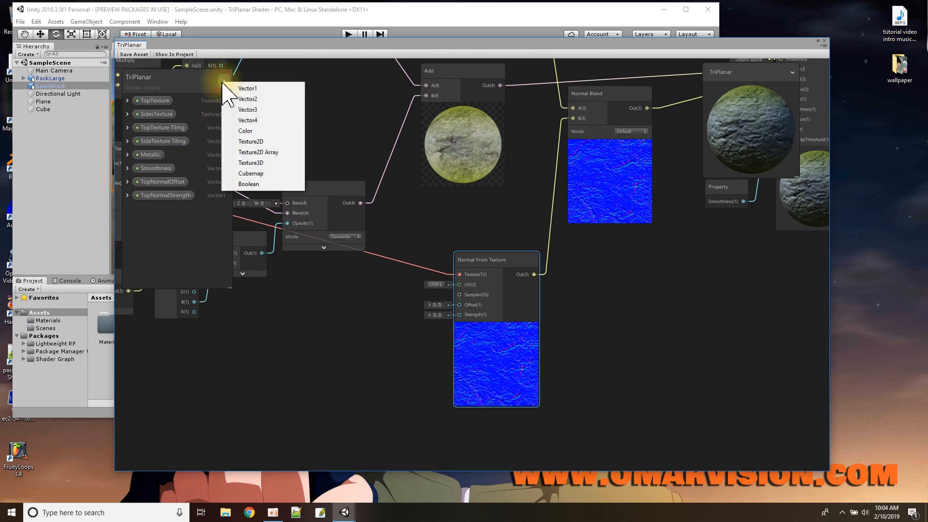
click(246, 89)
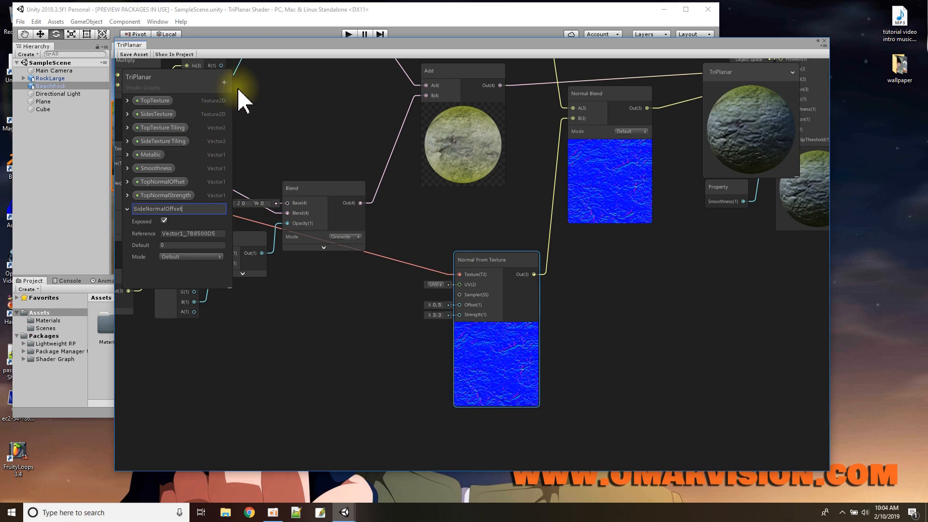
click(172, 245)
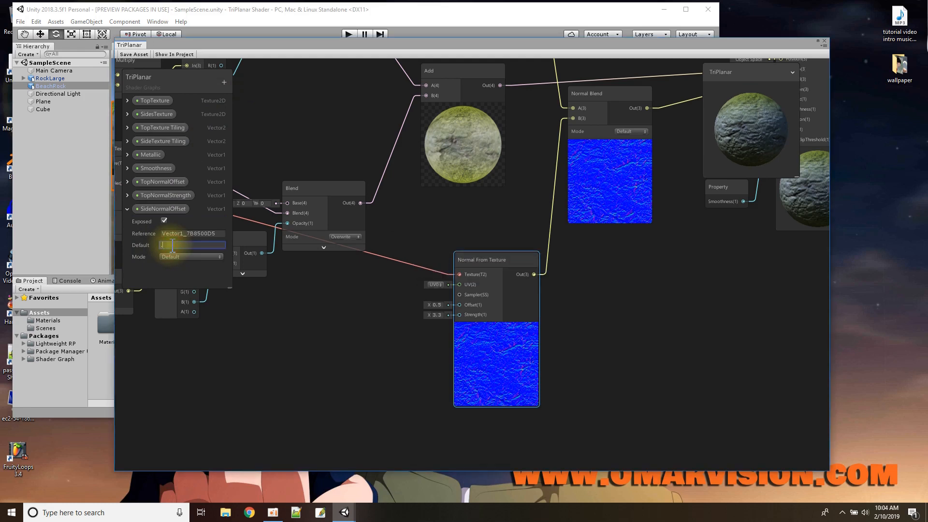
click(324, 325)
- Place the SideNormalOffset property beside the lower Normal From Texture node and connect it to the Offset input
drag(167, 210, 361, 322)
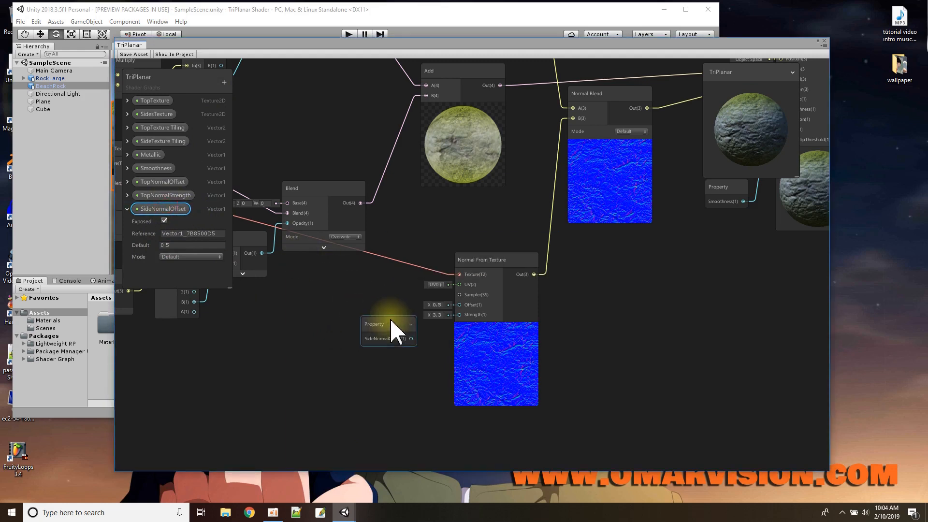
drag(411, 338, 459, 304)
drag(392, 327, 363, 292)
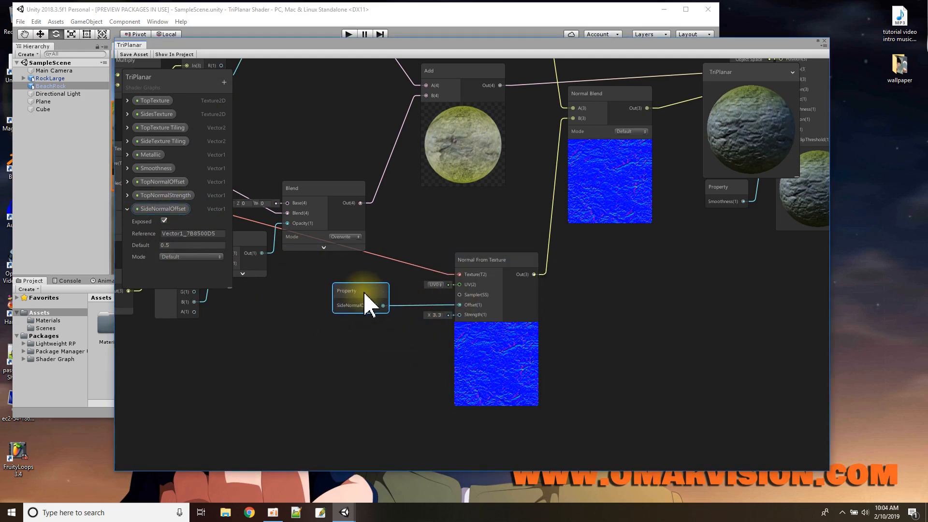
click(127, 209)
- Add a Vector1 property named SideNormalStrength with a default of 3
click(224, 82)
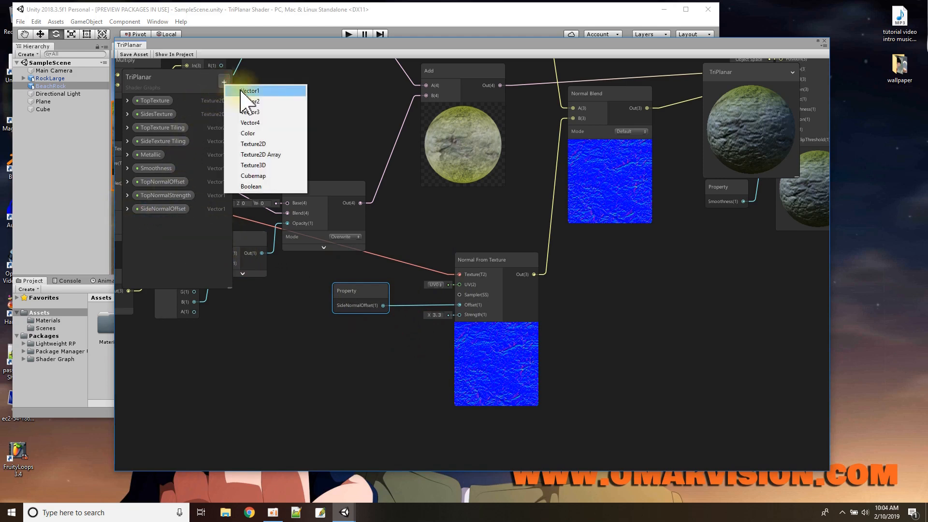
click(262, 92)
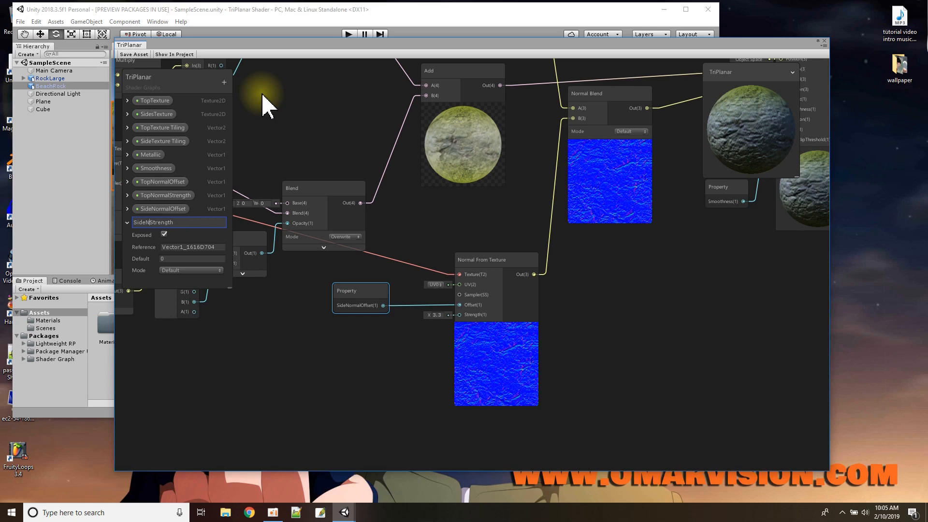
key(Return)
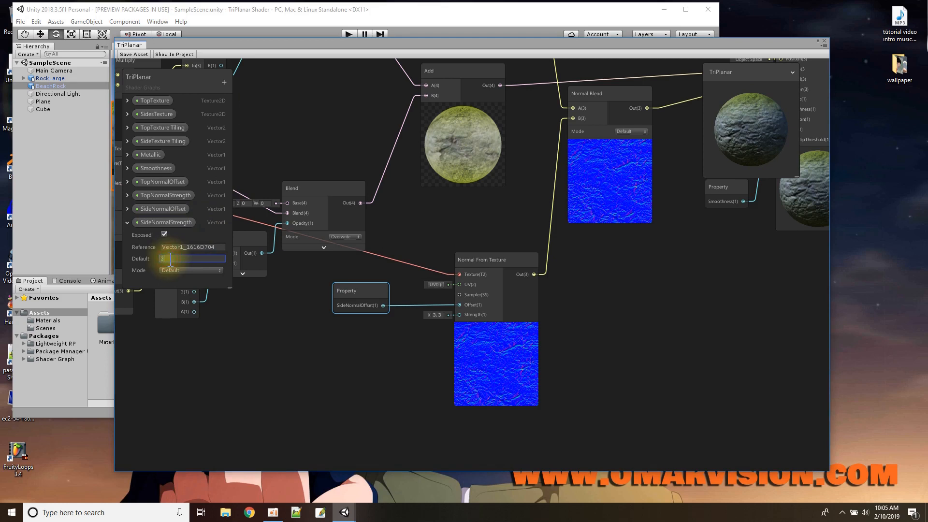
click(232, 337)
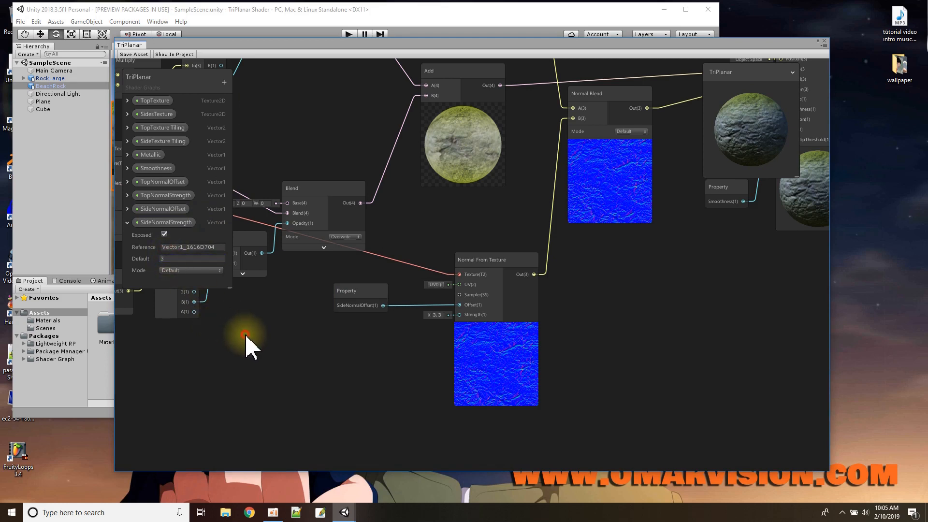
- Connect the SideNormalStrength property to the lower Normal From Texture's Strength input, place its node under SideNormalOffset, and save the shader asset
drag(172, 222, 459, 315)
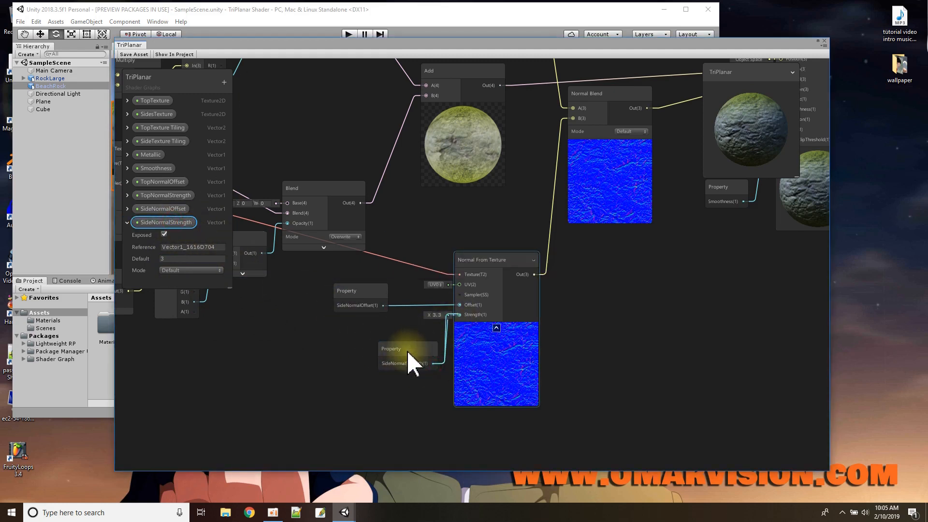
drag(409, 349, 382, 332)
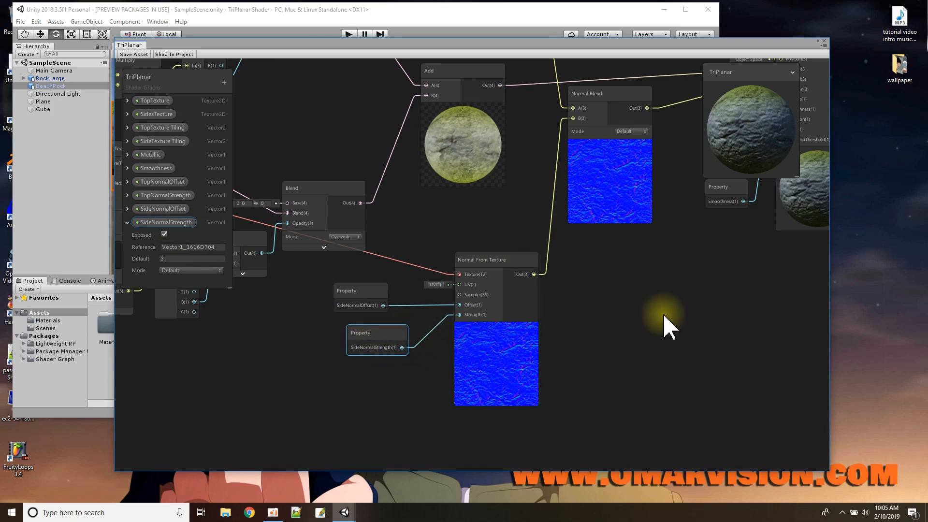
scroll(662, 325, down, 3)
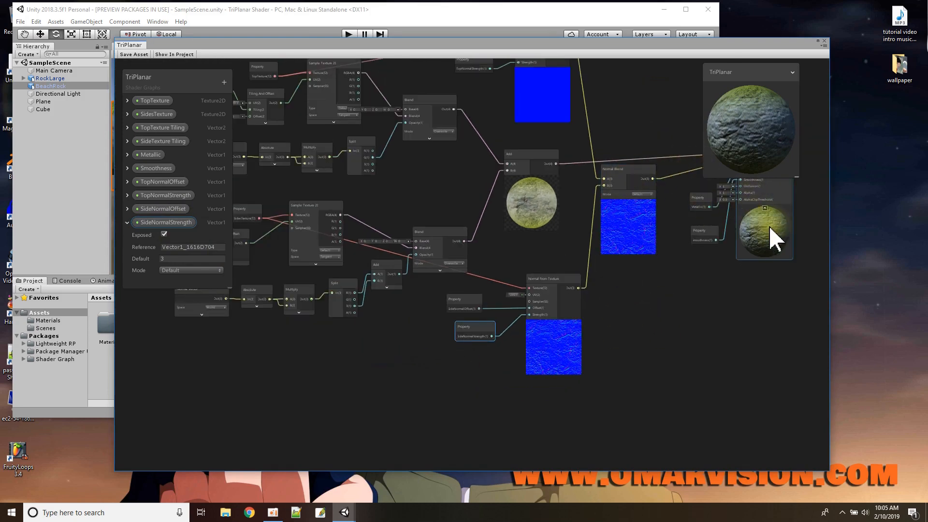
click(127, 54)
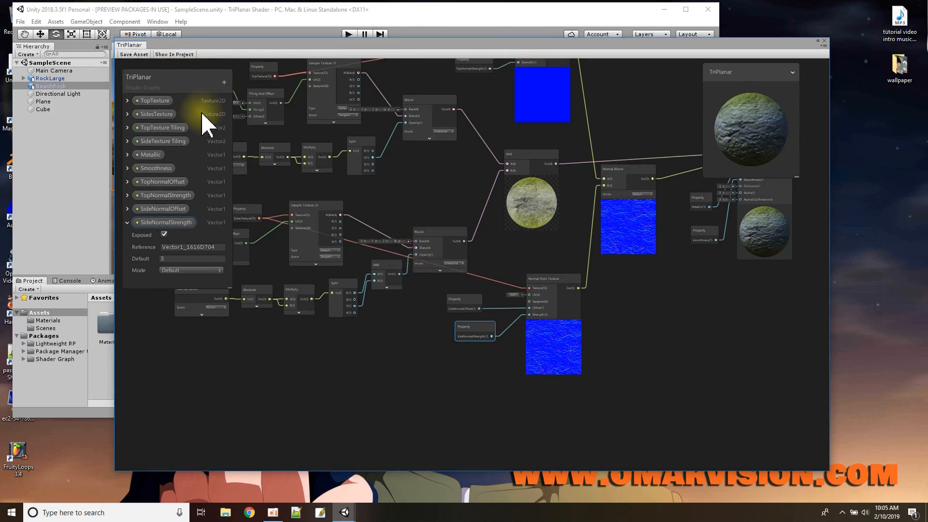
click(127, 222)
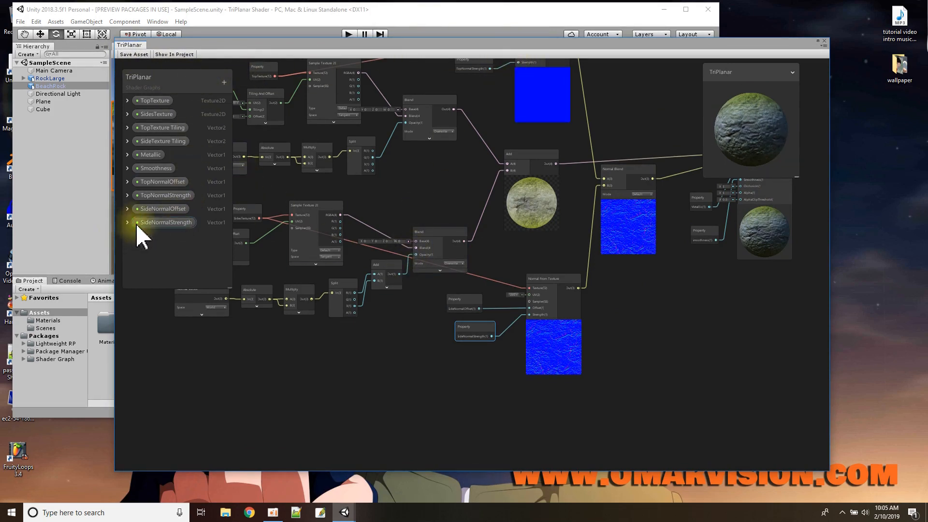
- Collapse the previews of the upper and lower Normal From Texture nodes
scroll(387, 187, up, 1)
middle_drag(389, 182, 442, 277)
scroll(464, 275, down, 2)
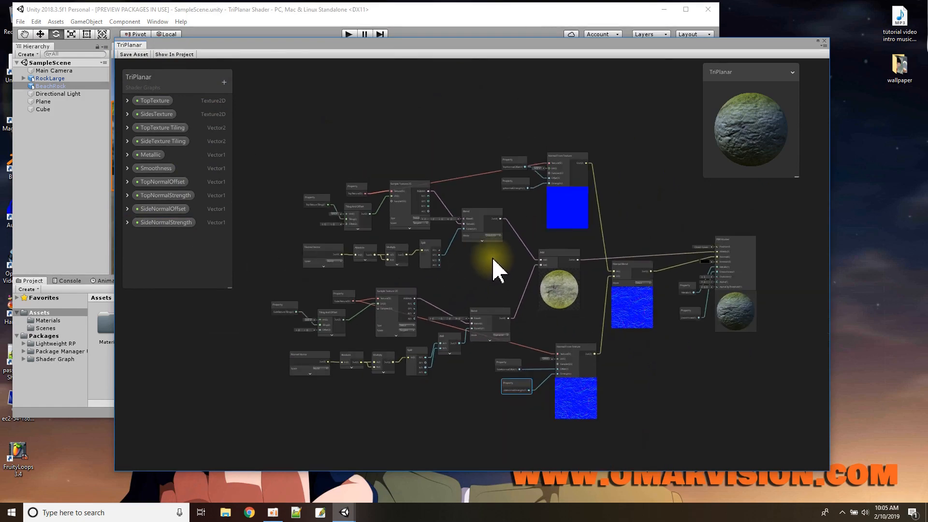
click(568, 190)
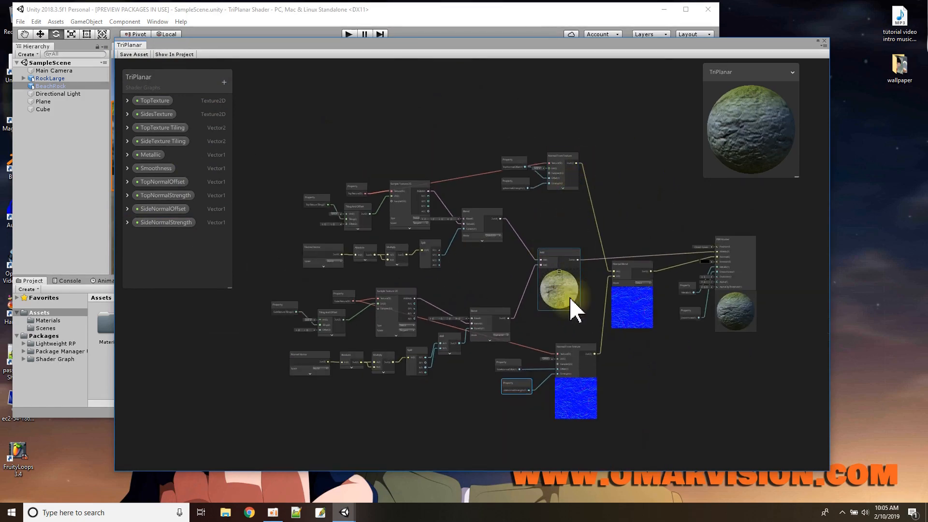
click(576, 381)
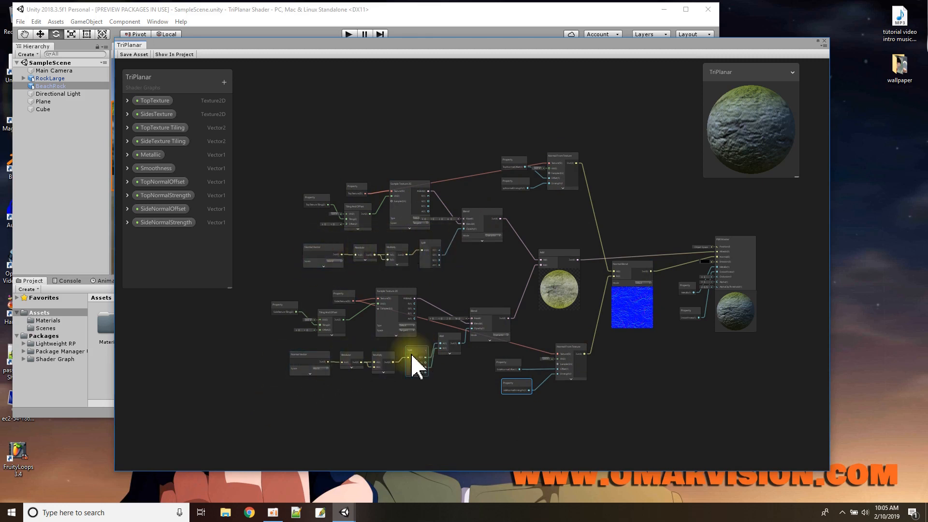
scroll(405, 384, up, 1)
scroll(406, 384, up, 2)
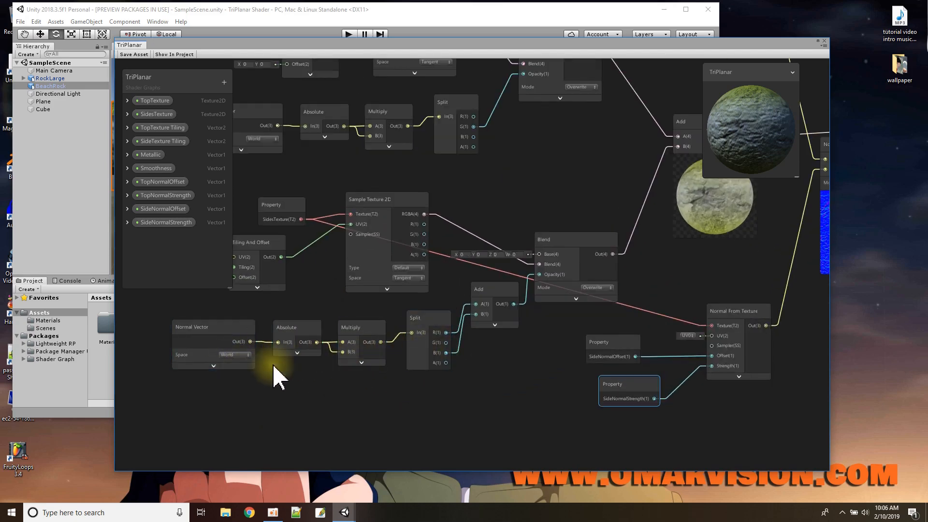
- Collapse the main shader preview and enlarge the TriPlanar graph window to give the nodes more room
scroll(464, 379, down, 1)
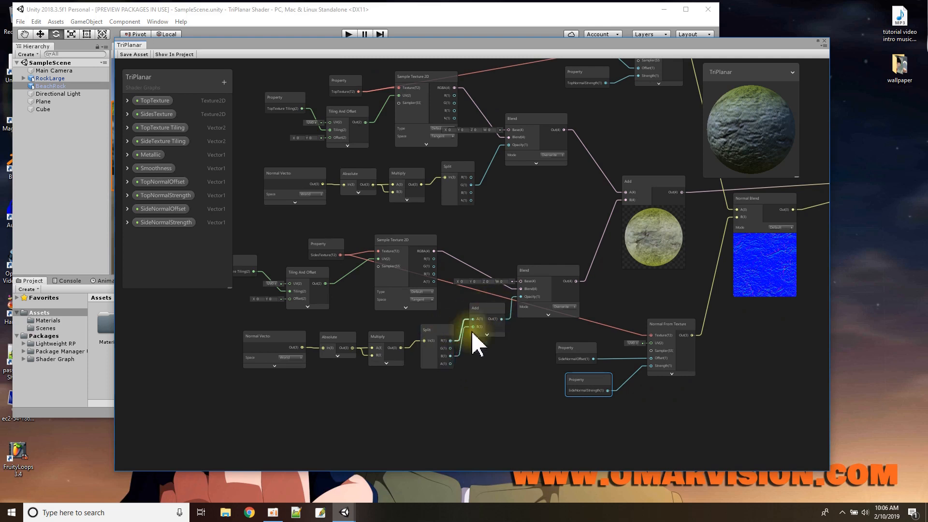
scroll(556, 244, down, 1)
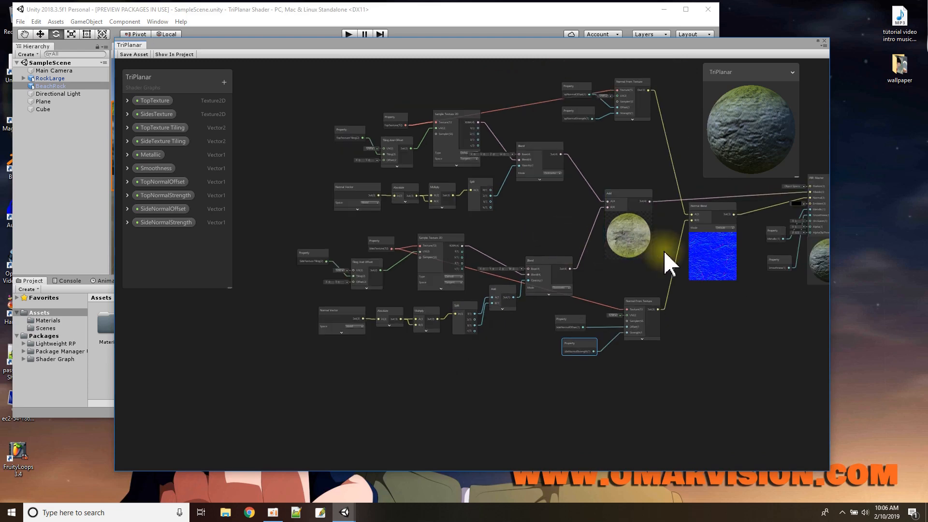
click(793, 73)
middle_drag(714, 352, 662, 363)
scroll(659, 348, up, 3)
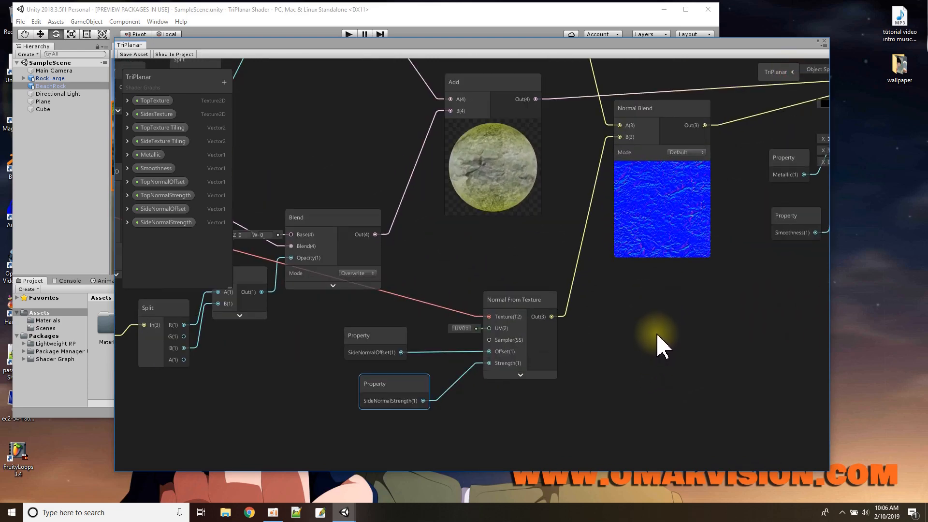
middle_drag(310, 159, 590, 306)
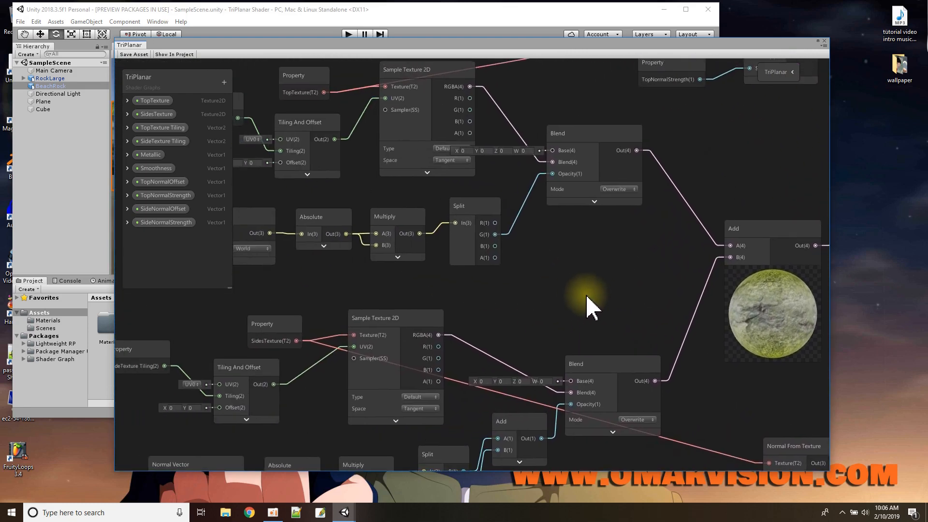
scroll(569, 290, down, 1)
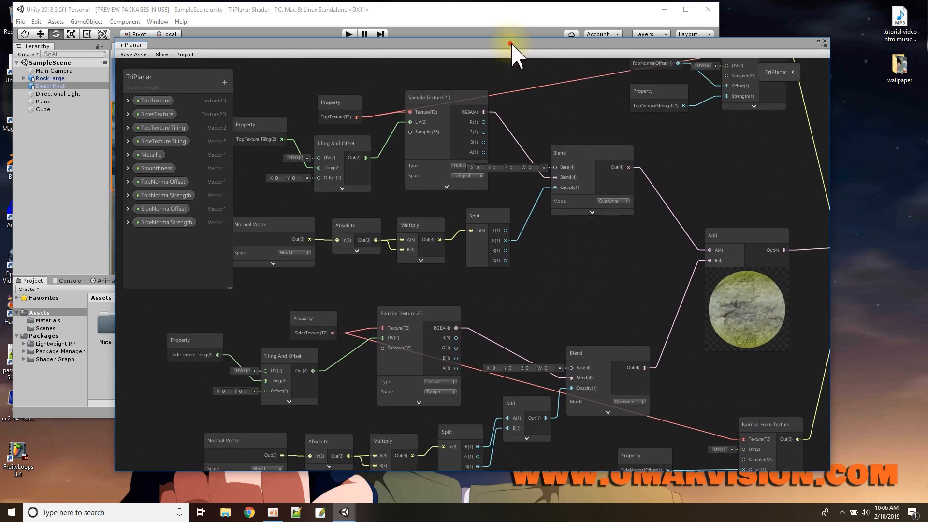
drag(511, 48, 481, 33)
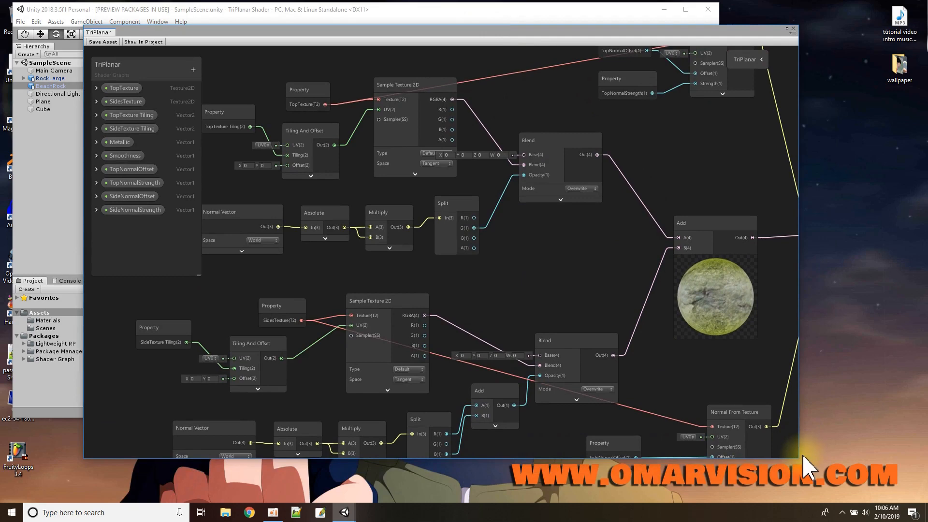
drag(801, 457, 926, 474)
- Examine the finished node network from the top and side texture branches through the Add and Normal Blend nodes to the PBR Master
middle_drag(546, 252, 593, 296)
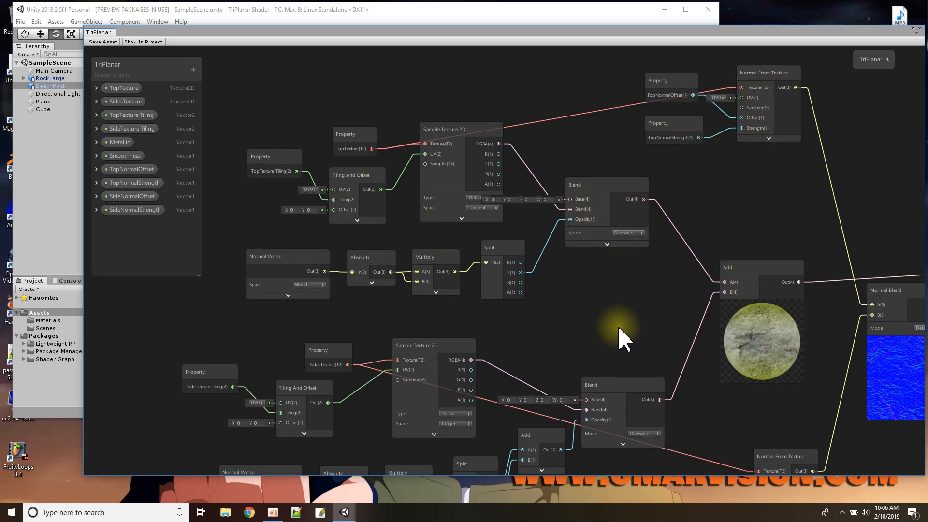
scroll(611, 290, up, 1)
scroll(648, 190, down, 3)
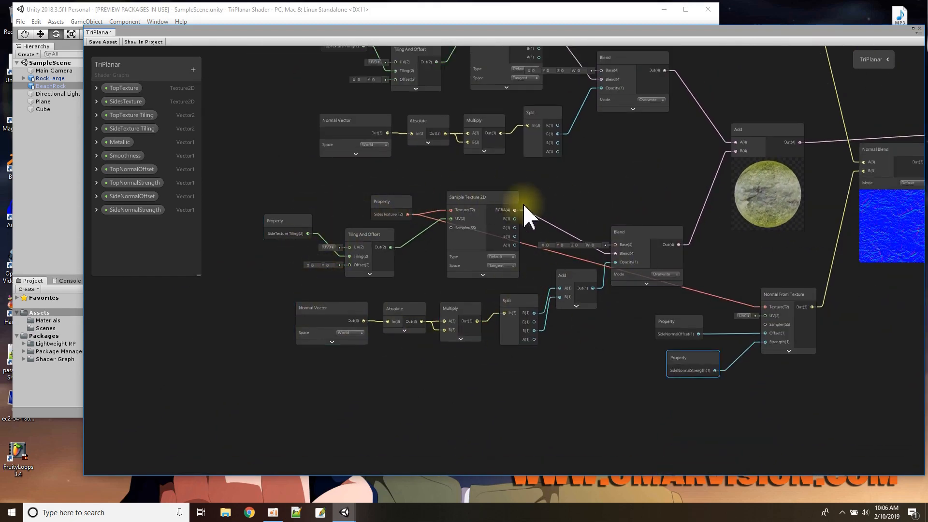
middle_drag(782, 259, 491, 325)
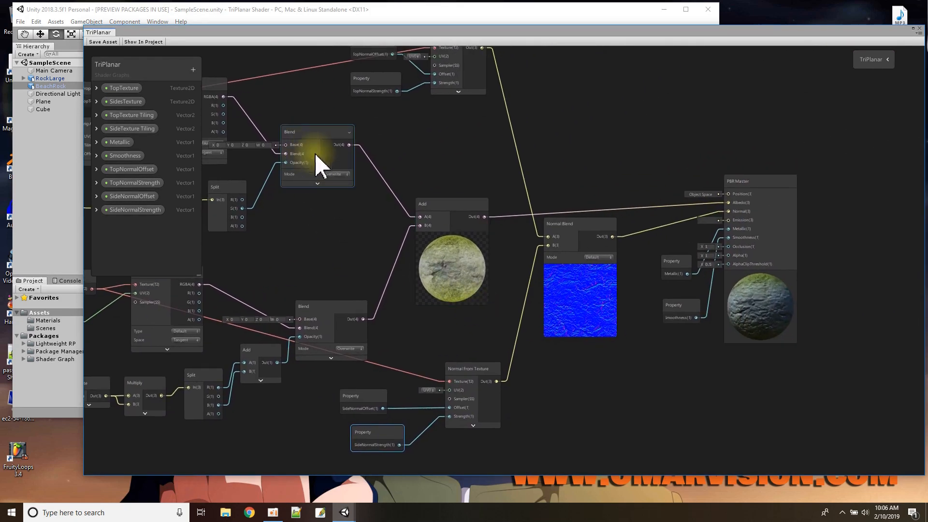
drag(422, 281, 440, 276)
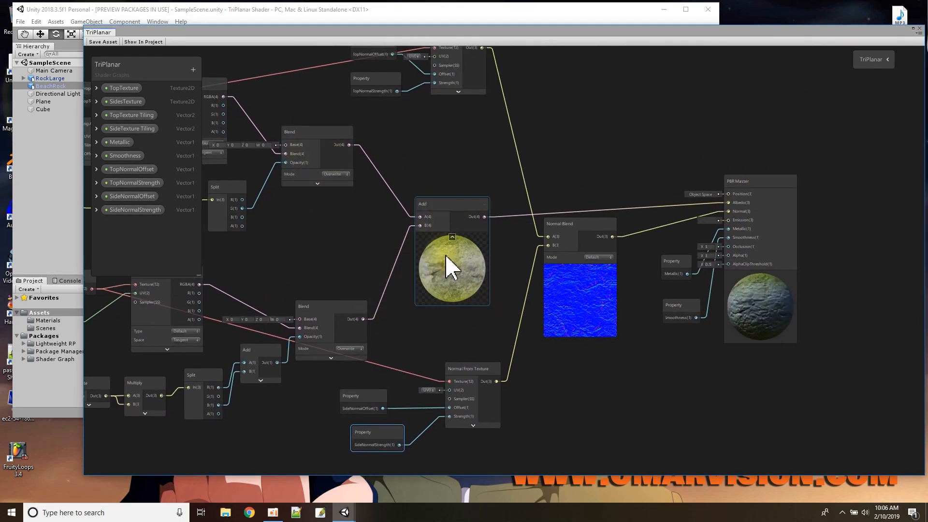
click(584, 272)
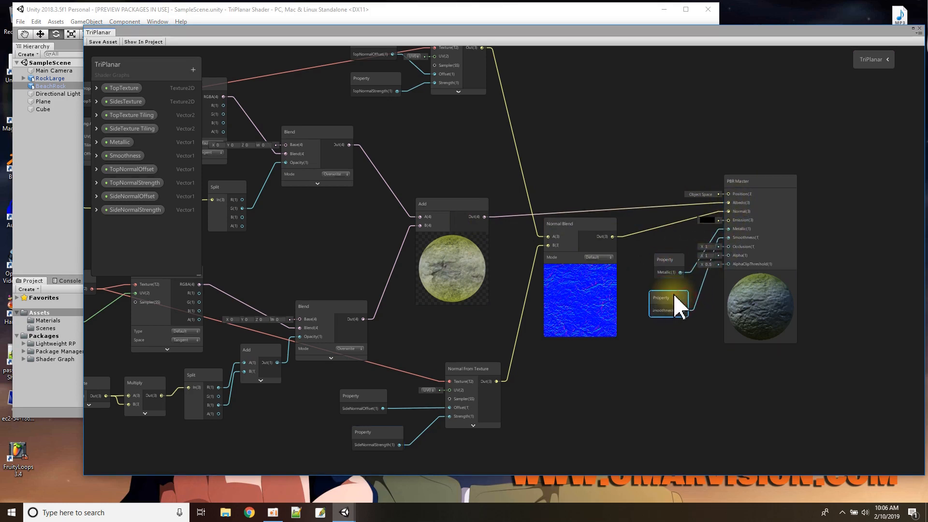
- Save and close the TriPlanar shader graph, and run the scene in Play mode to test the rock material
click(105, 42)
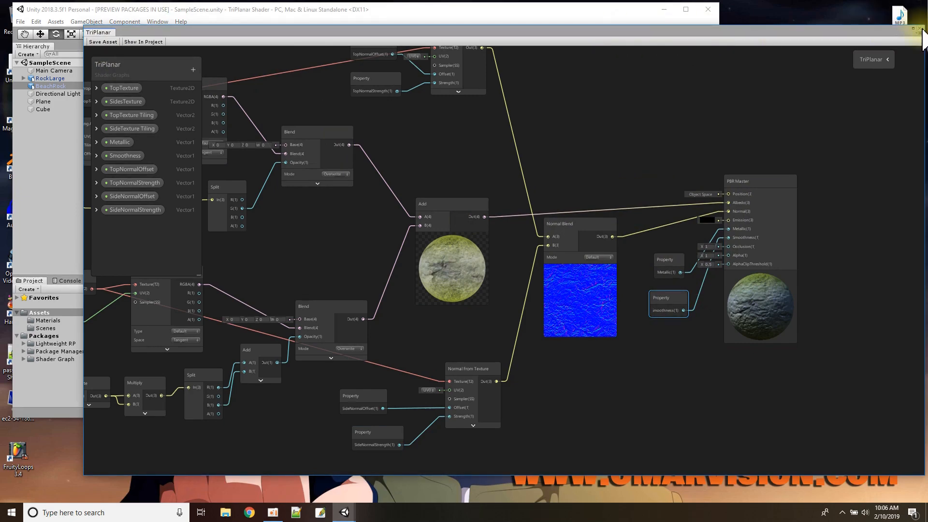
click(920, 28)
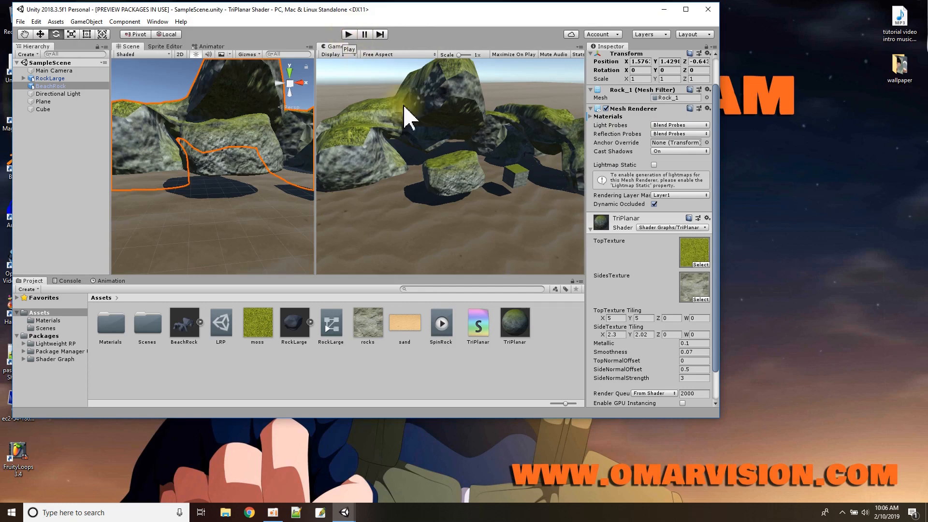
scroll(667, 316, down, 3)
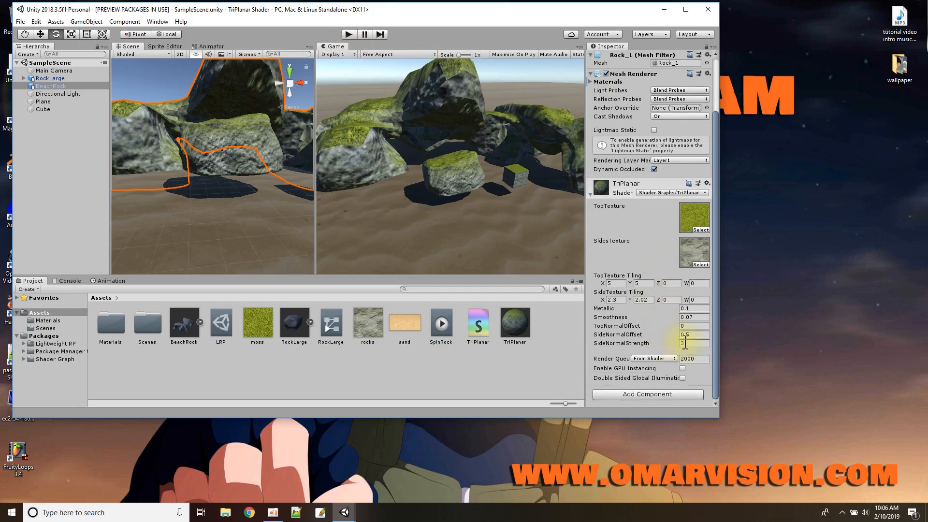
click(348, 34)
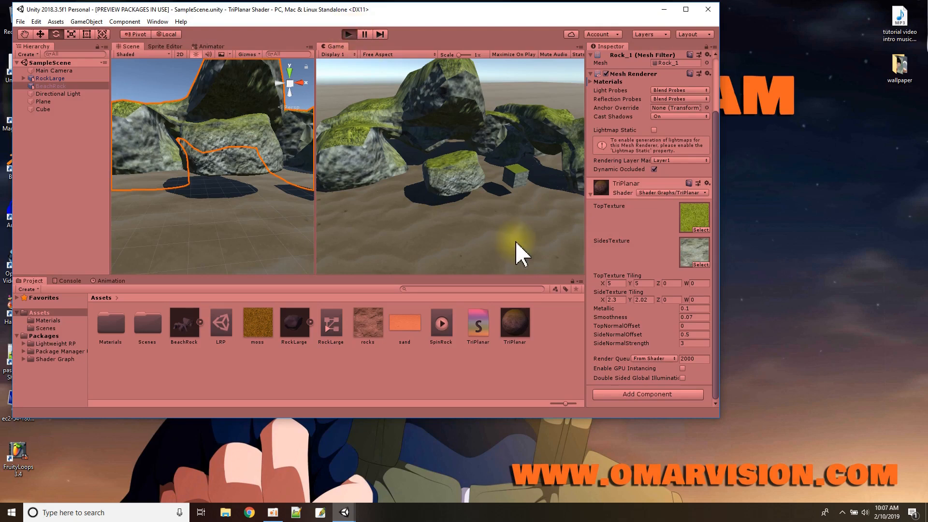